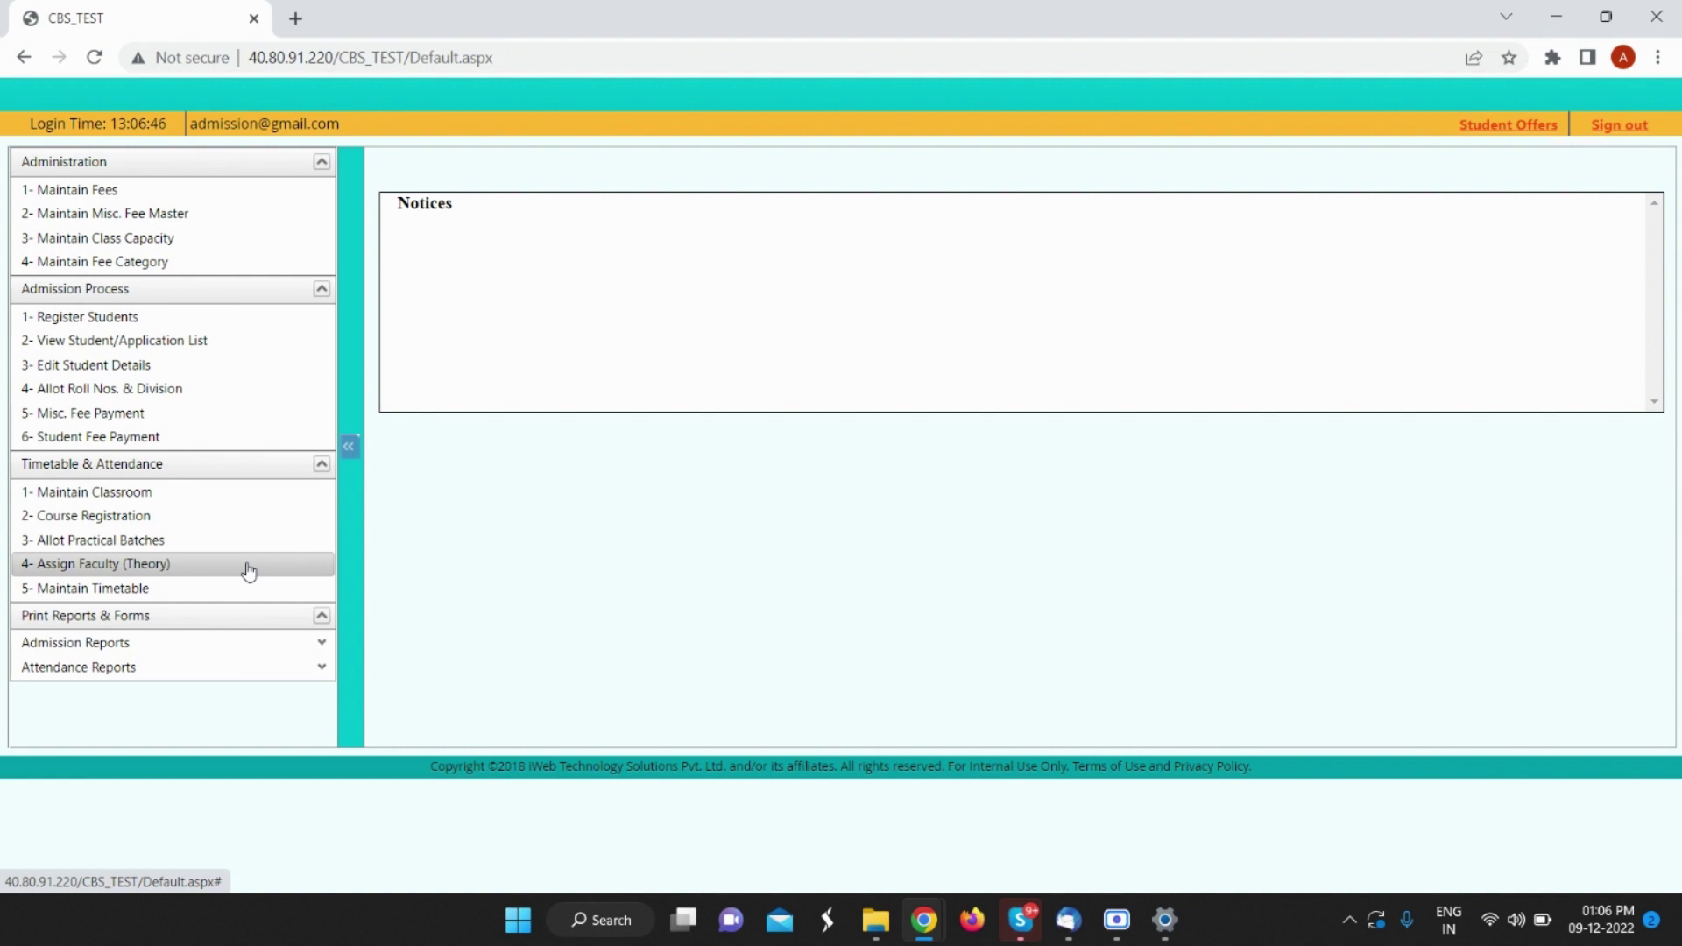
Step: Open Assign Faculty (Theory) and search the courses for academic year 2022-23, program Science, standard XI, division A
left_click(250, 571)
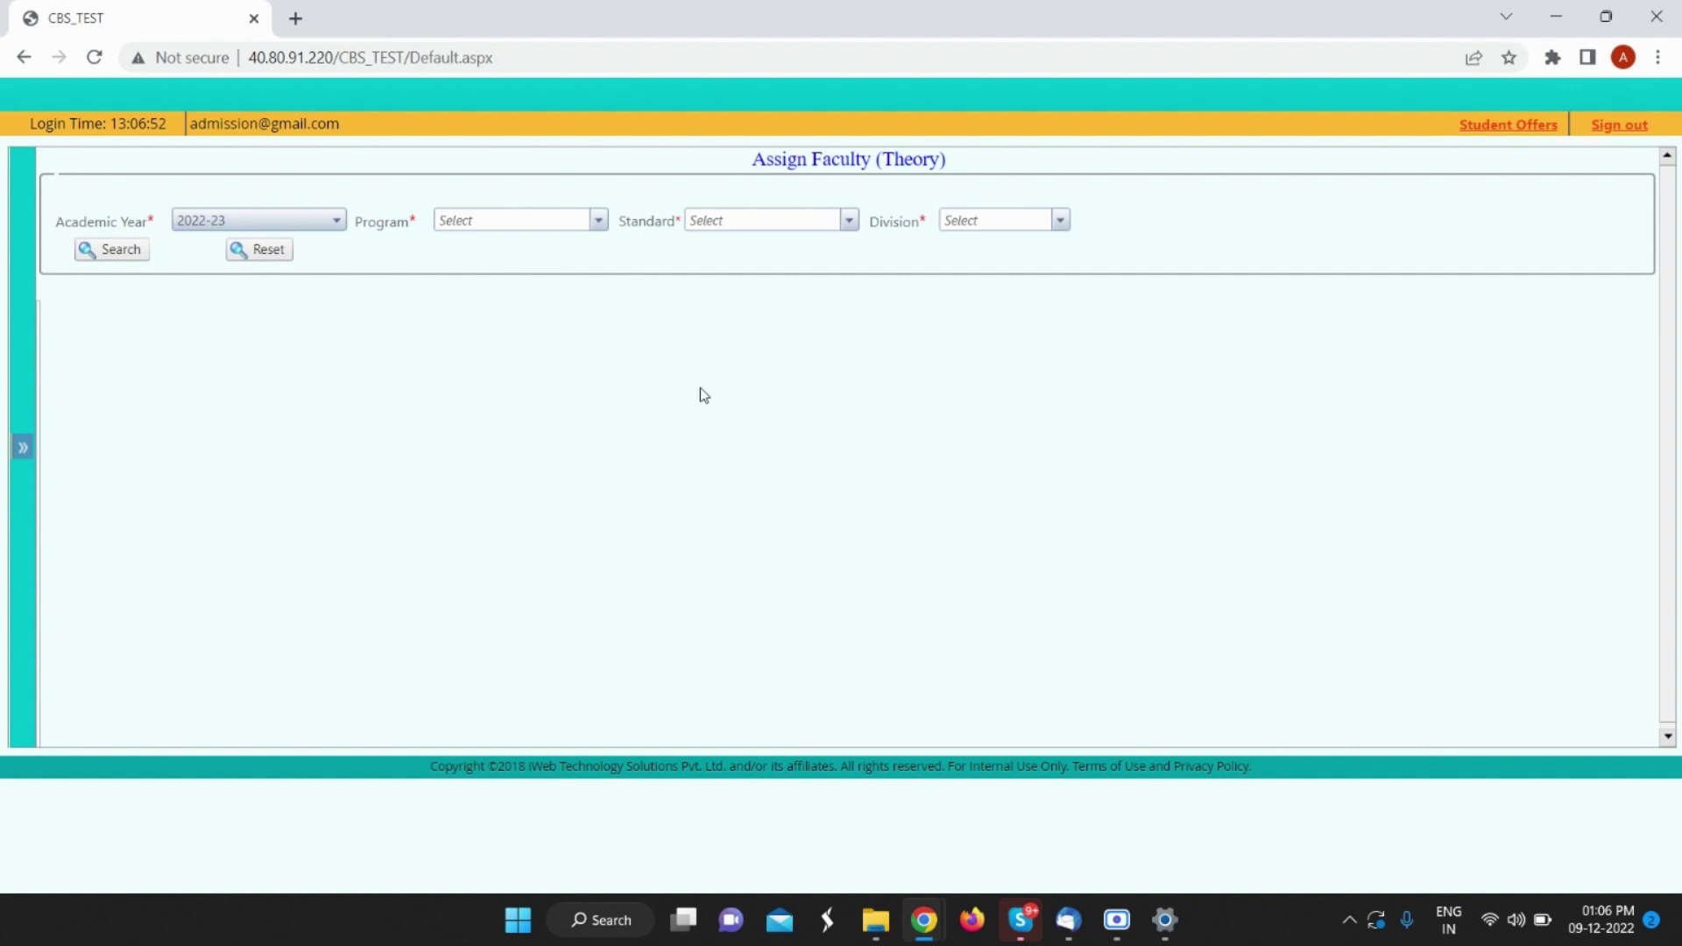
left_click(514, 220)
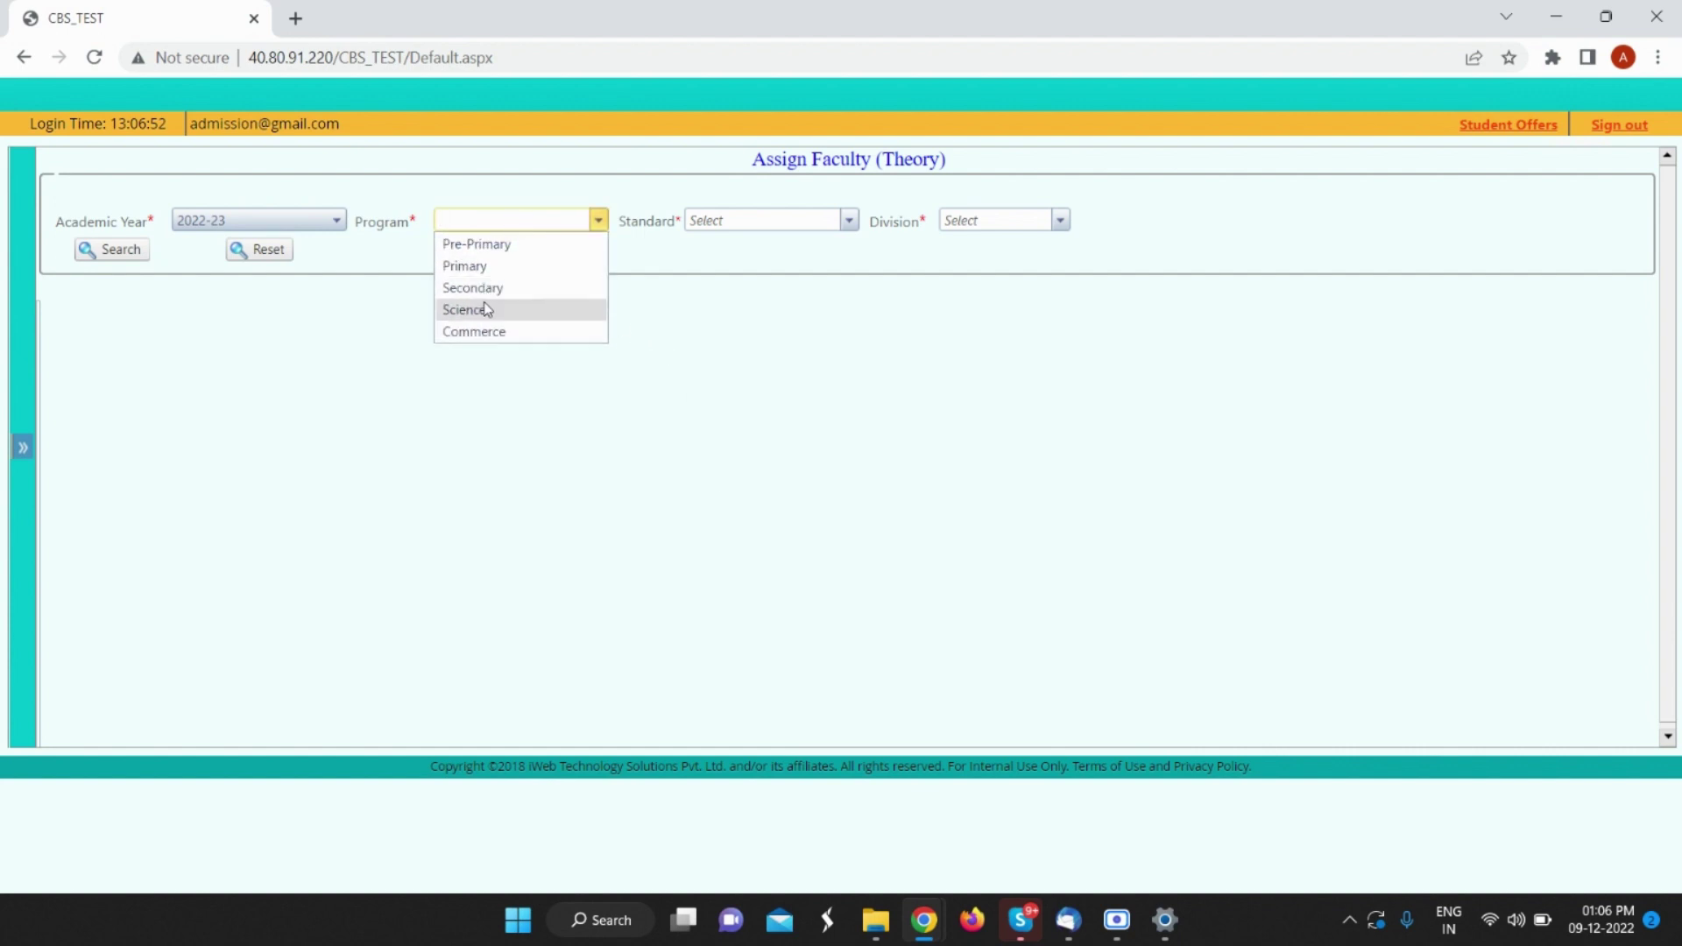
left_click(489, 308)
left_click(719, 220)
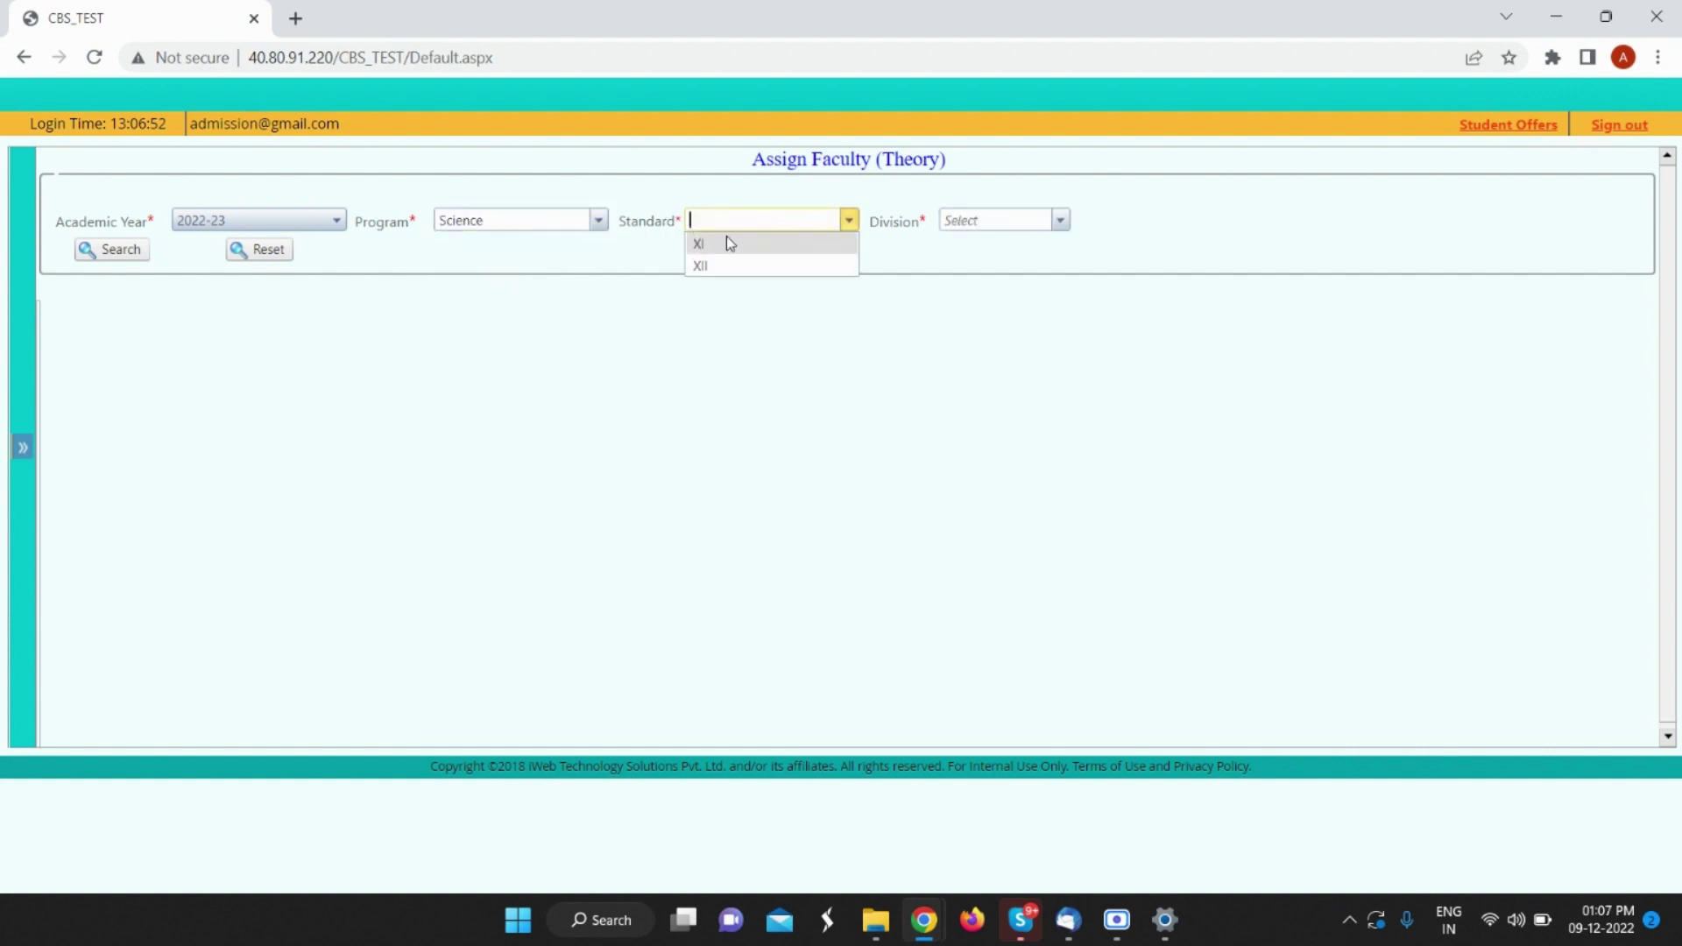
left_click(728, 251)
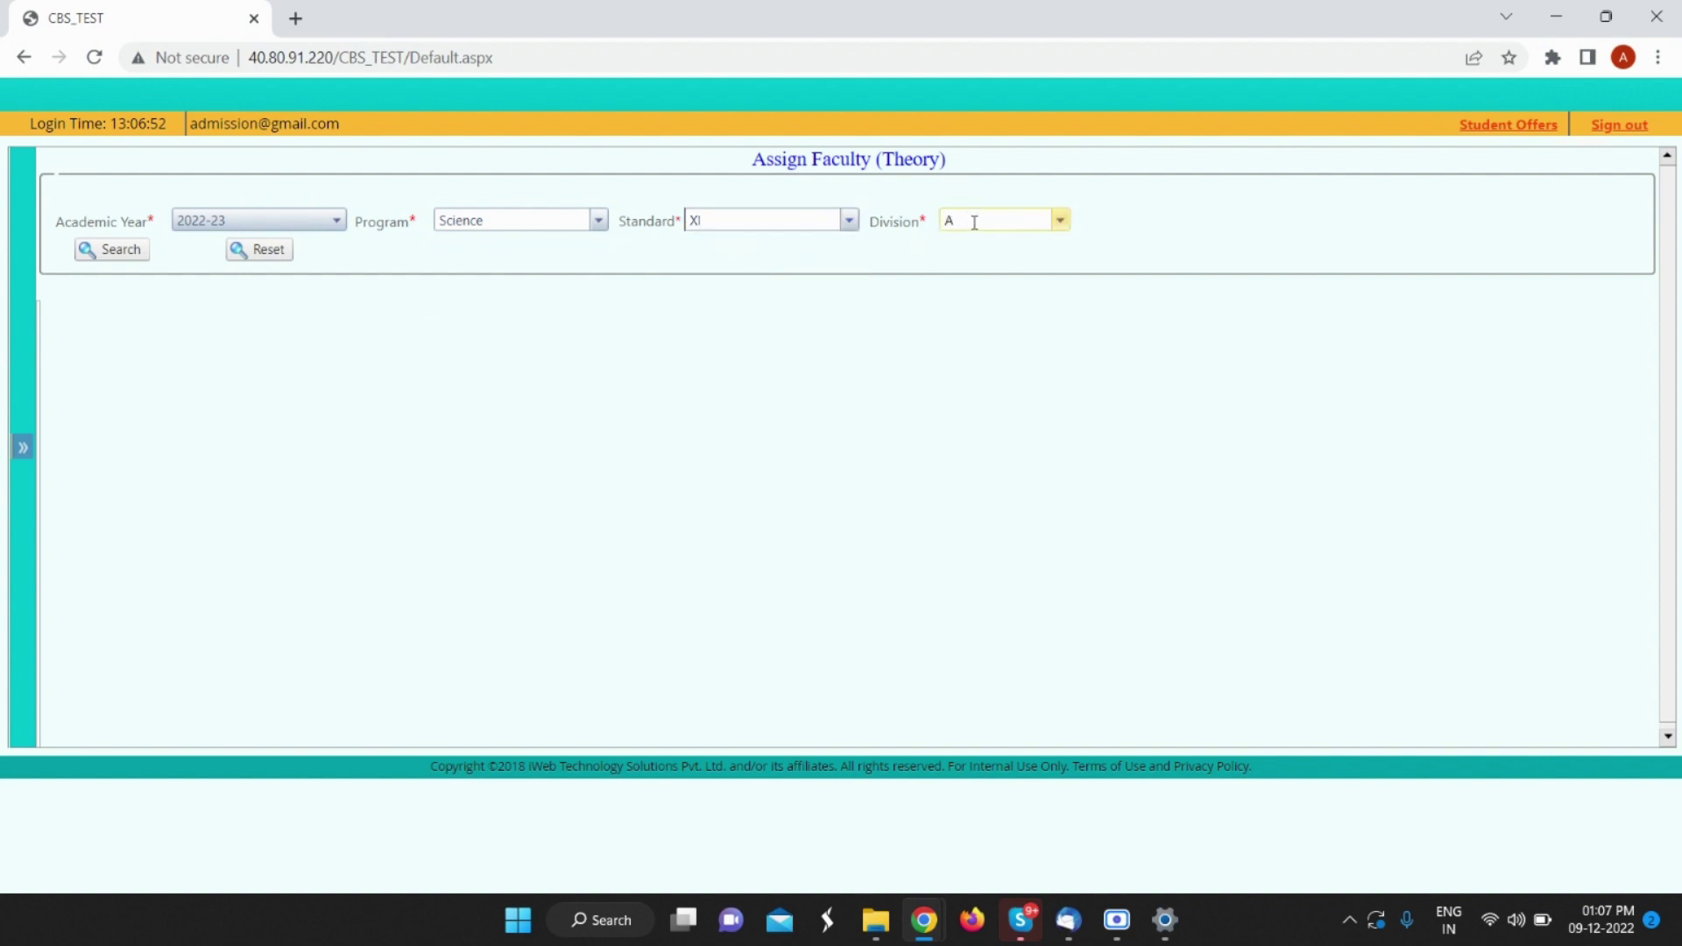
left_click(109, 254)
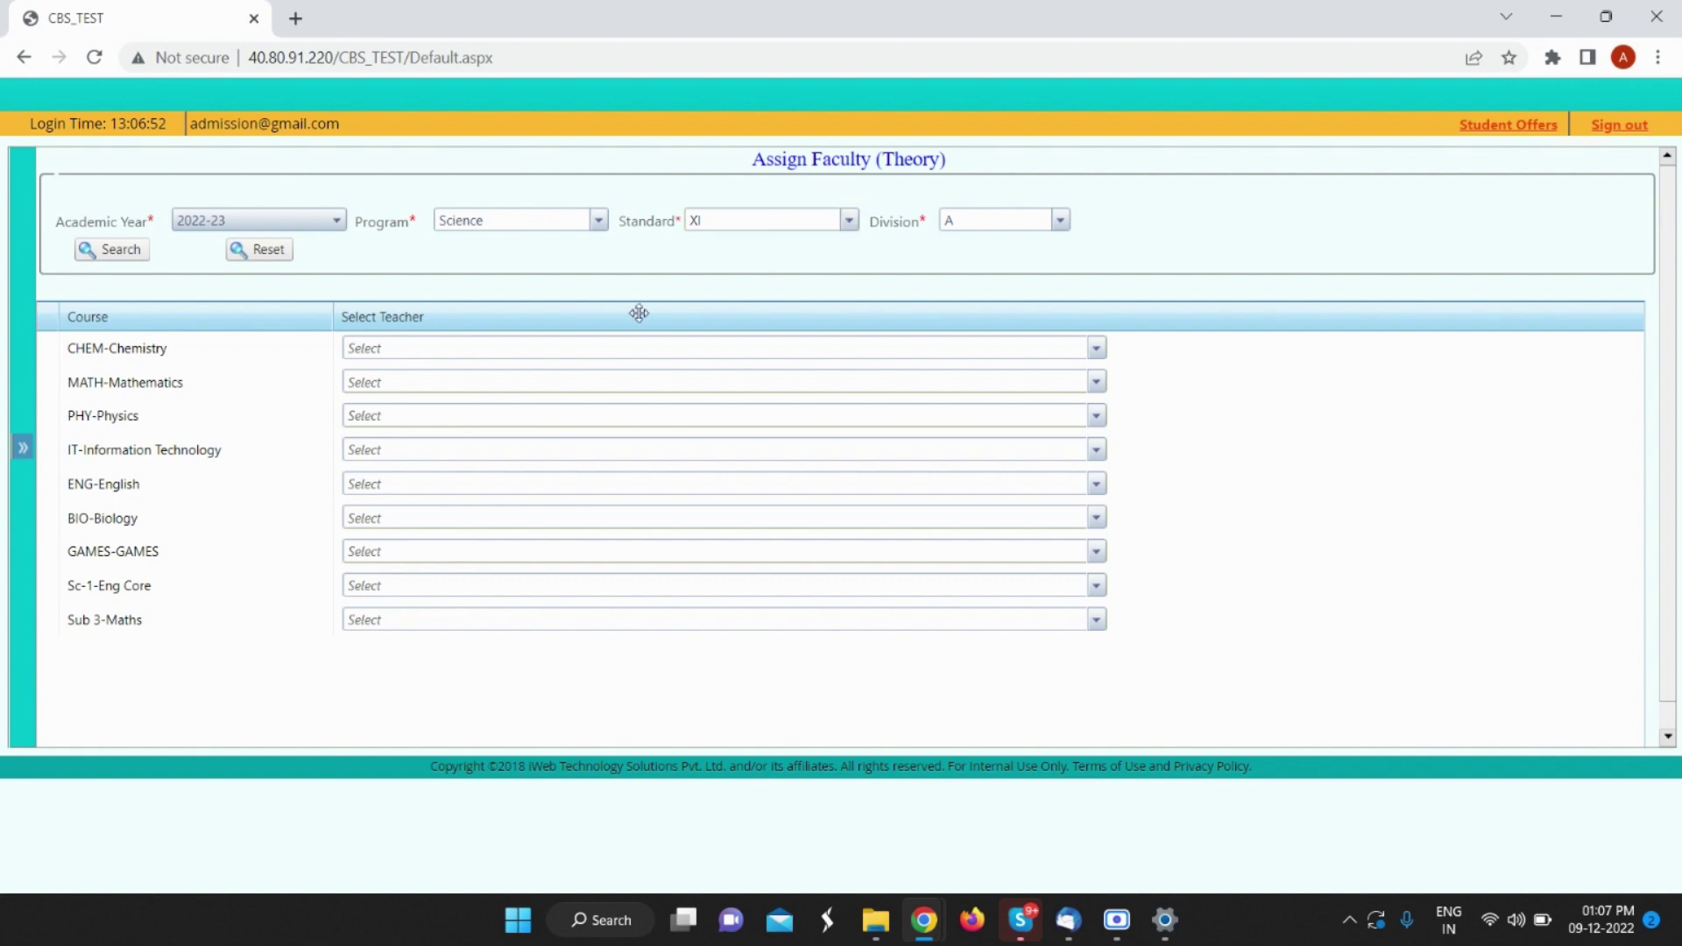
Step: Assign the second, third and fourth listed teachers to the CHEM-Chemistry course
left_click(640, 355)
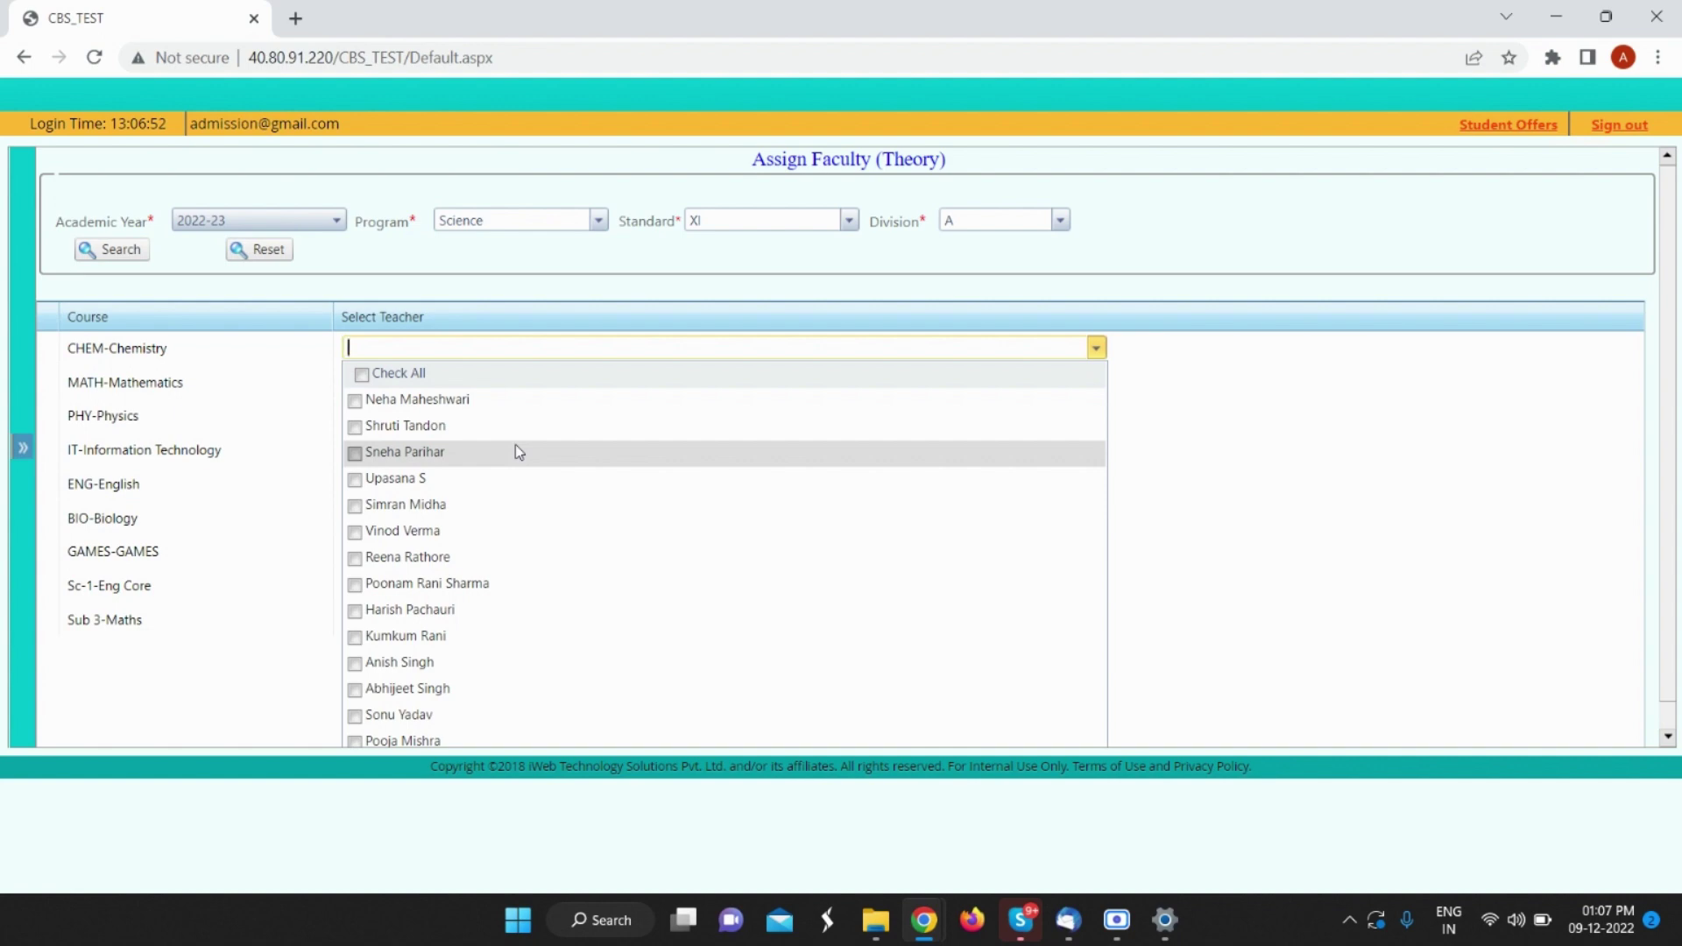
left_click(1174, 385)
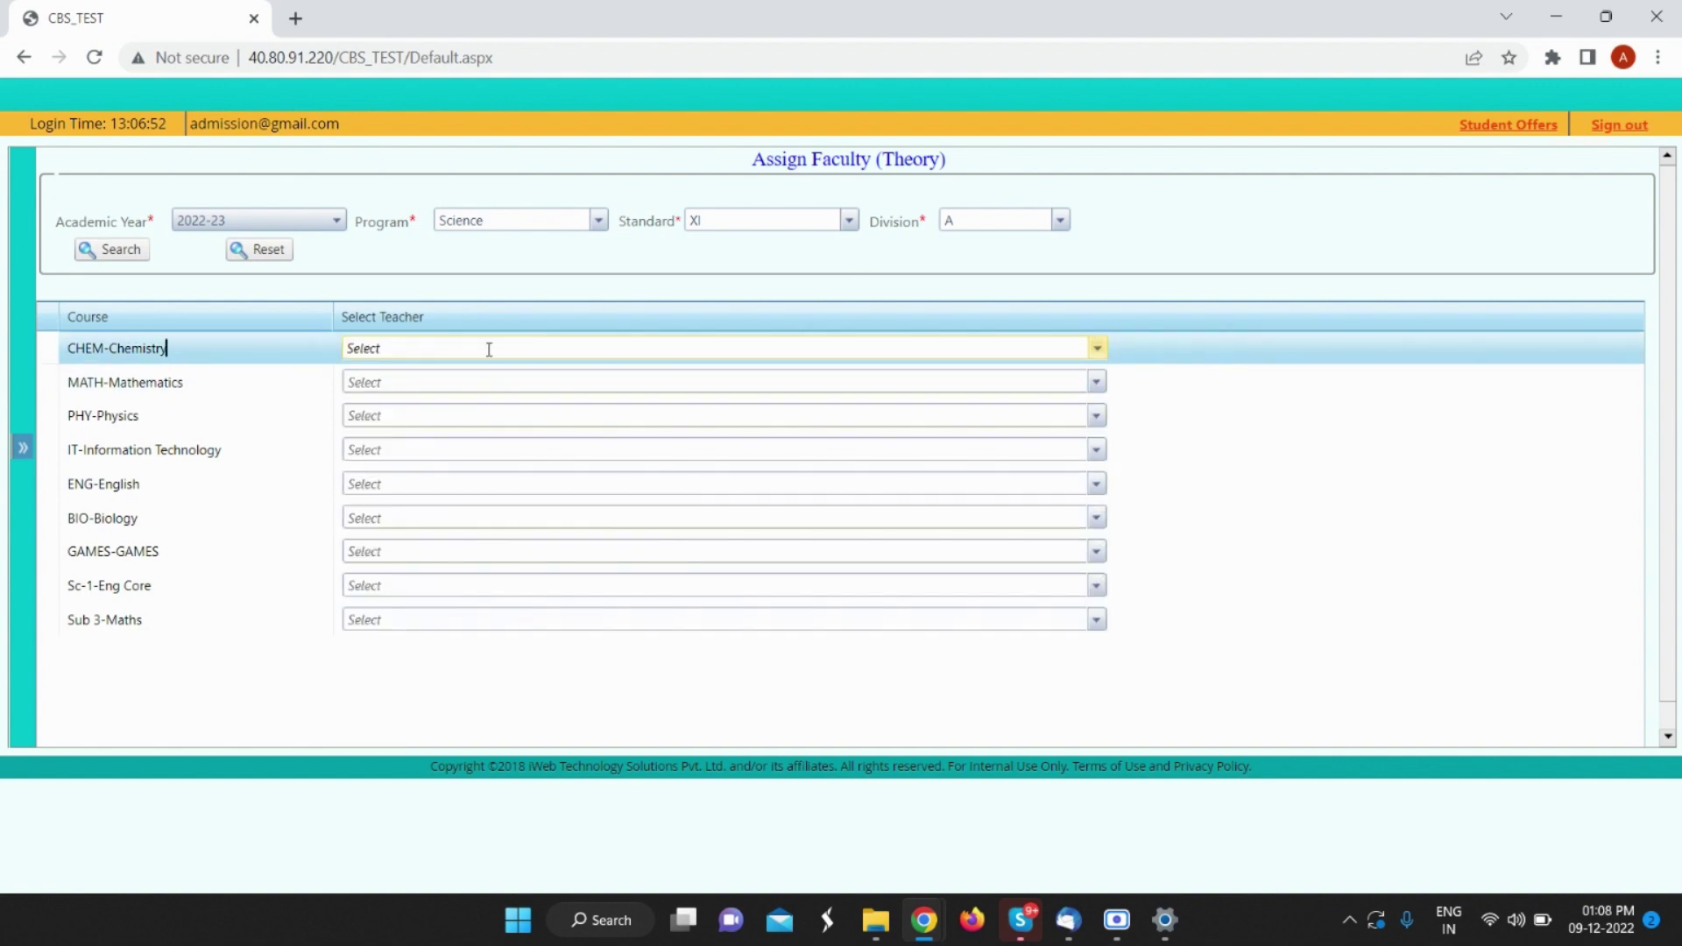
left_click(489, 350)
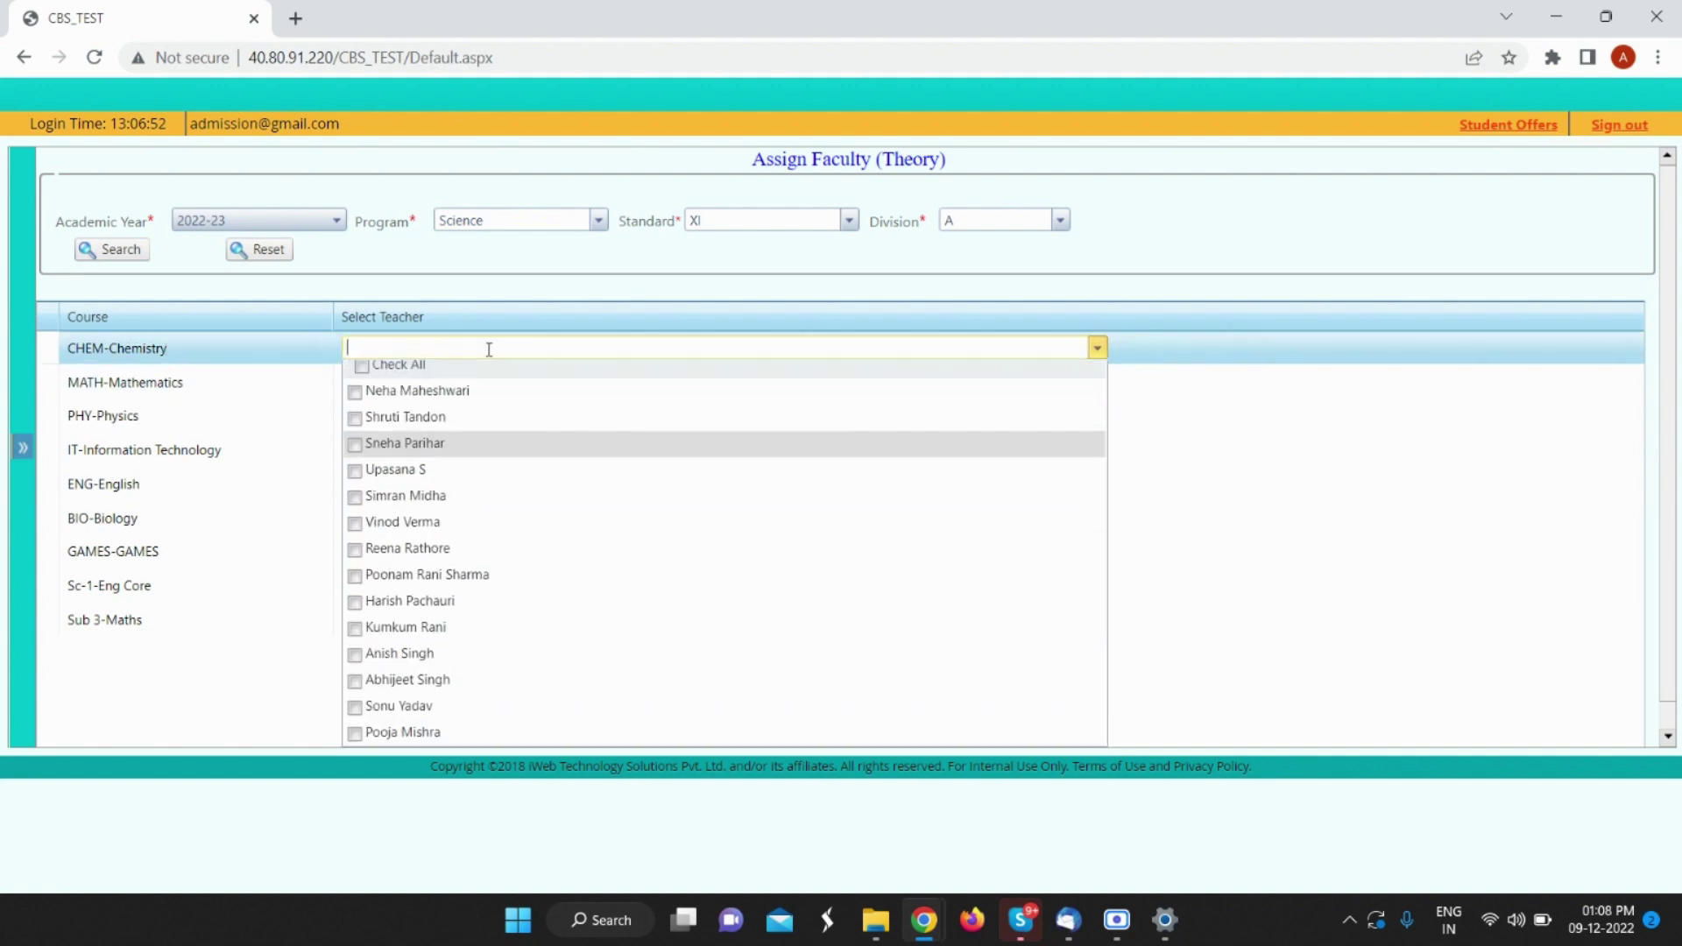
left_click(411, 479)
left_click(410, 453)
left_click(425, 427)
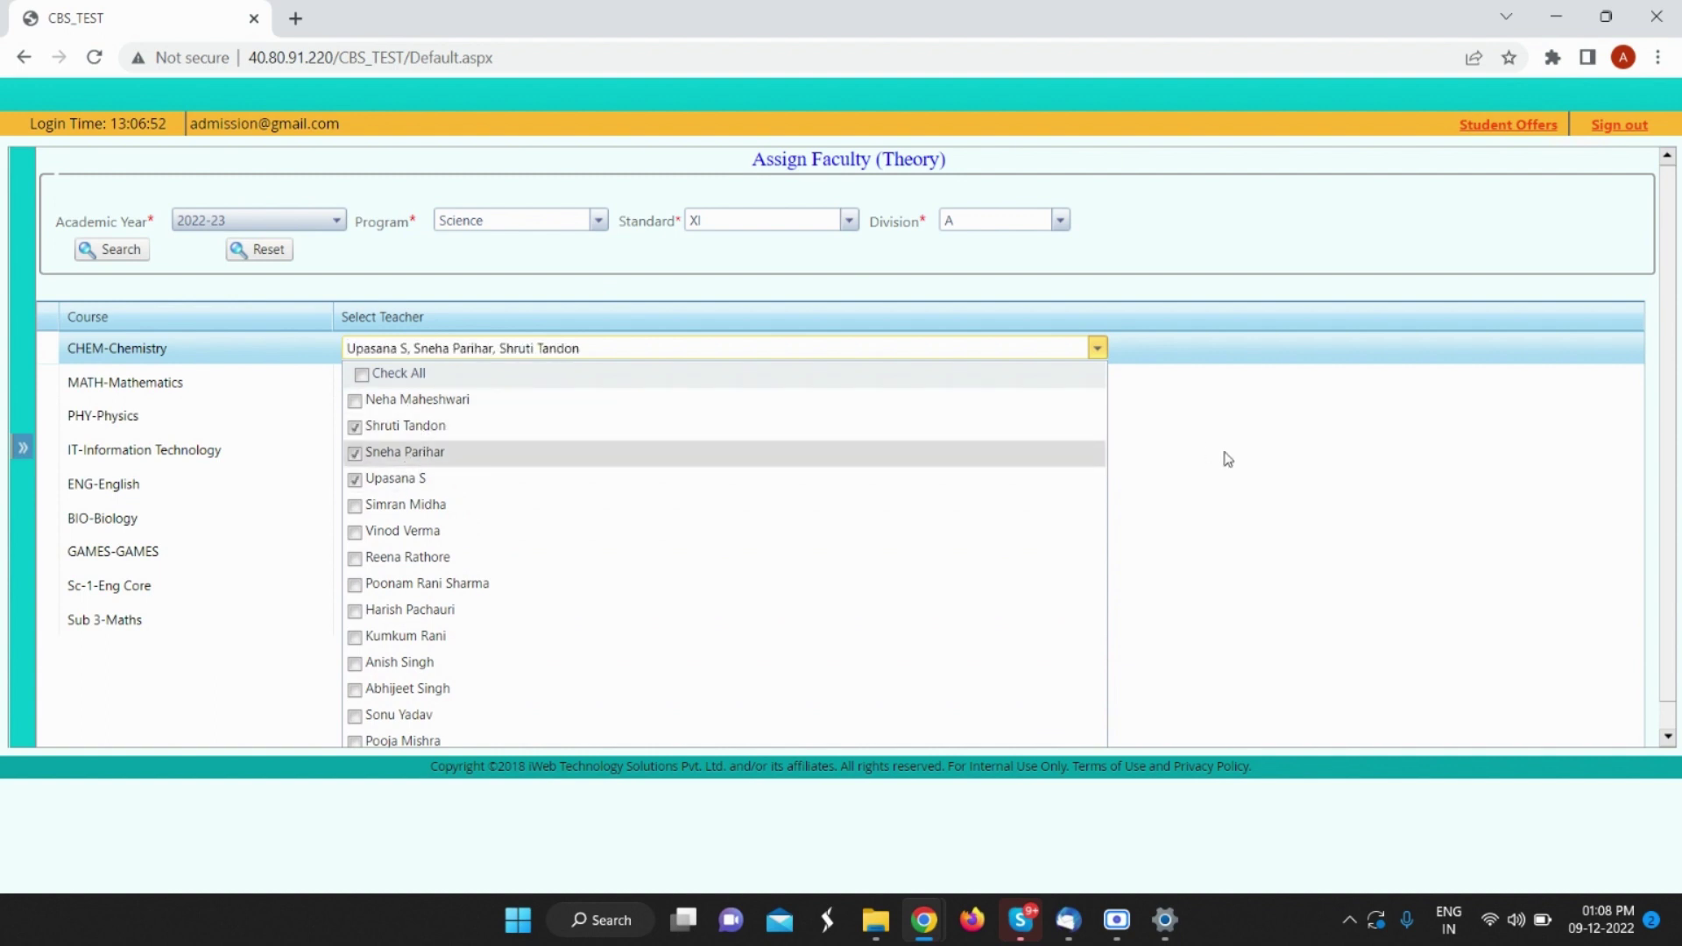
left_click(1228, 459)
Step: Assign the eighth, ninth and thirteenth listed teachers to the MATH-Mathematics course
left_click(565, 383)
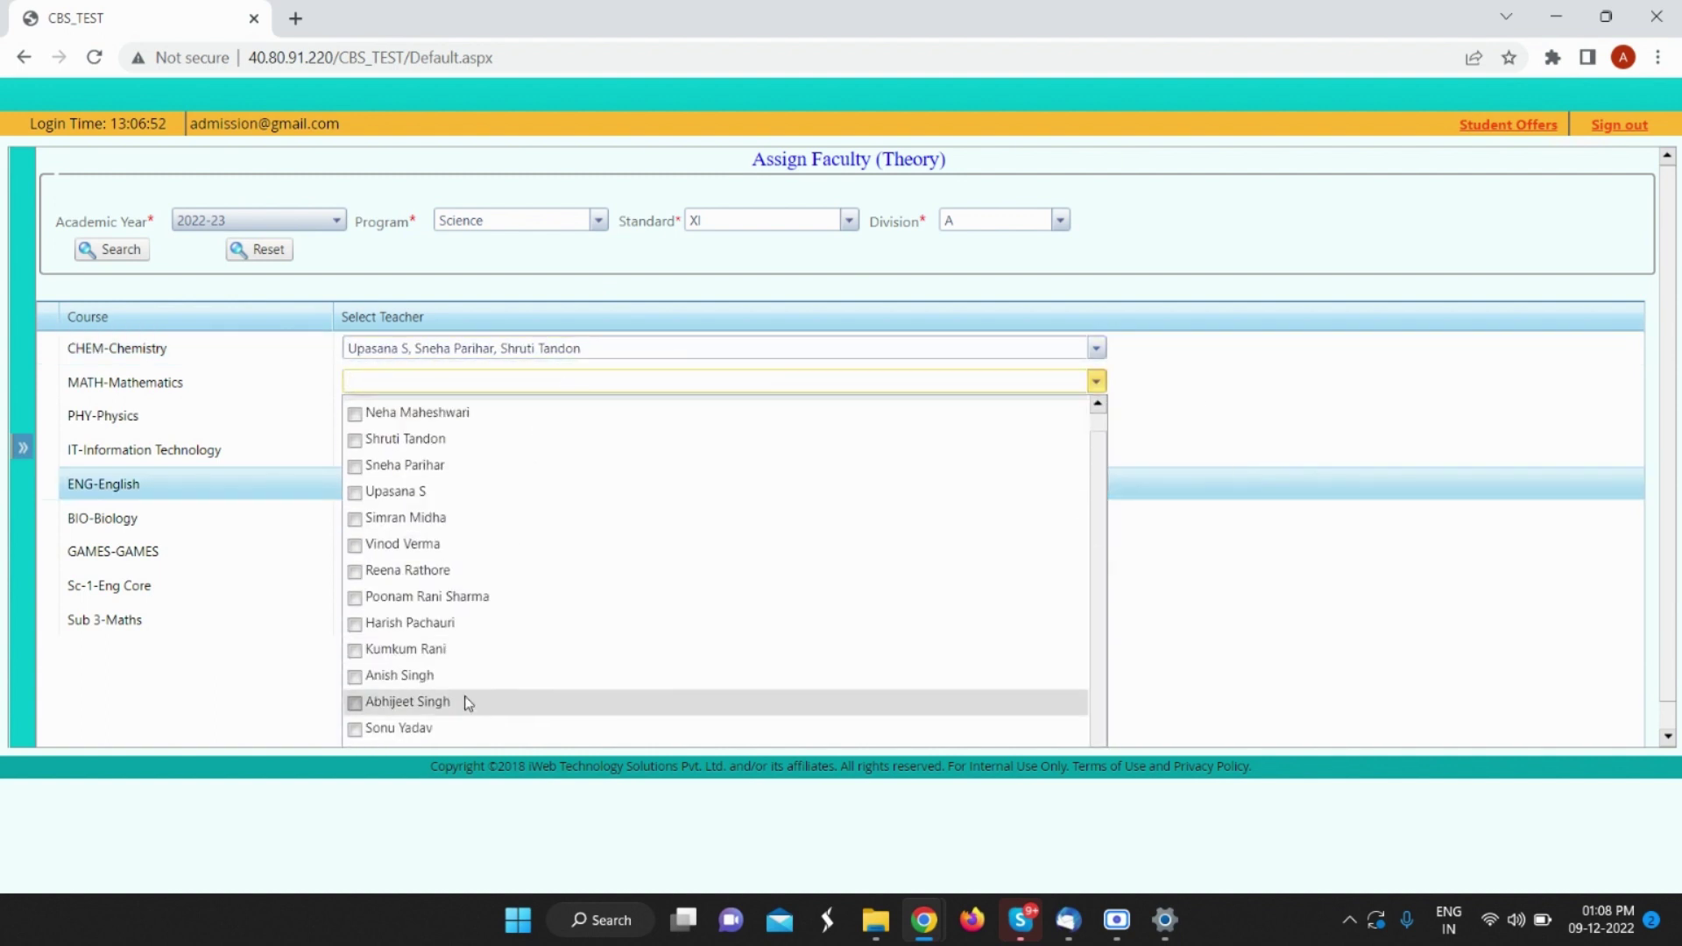
left_click(470, 728)
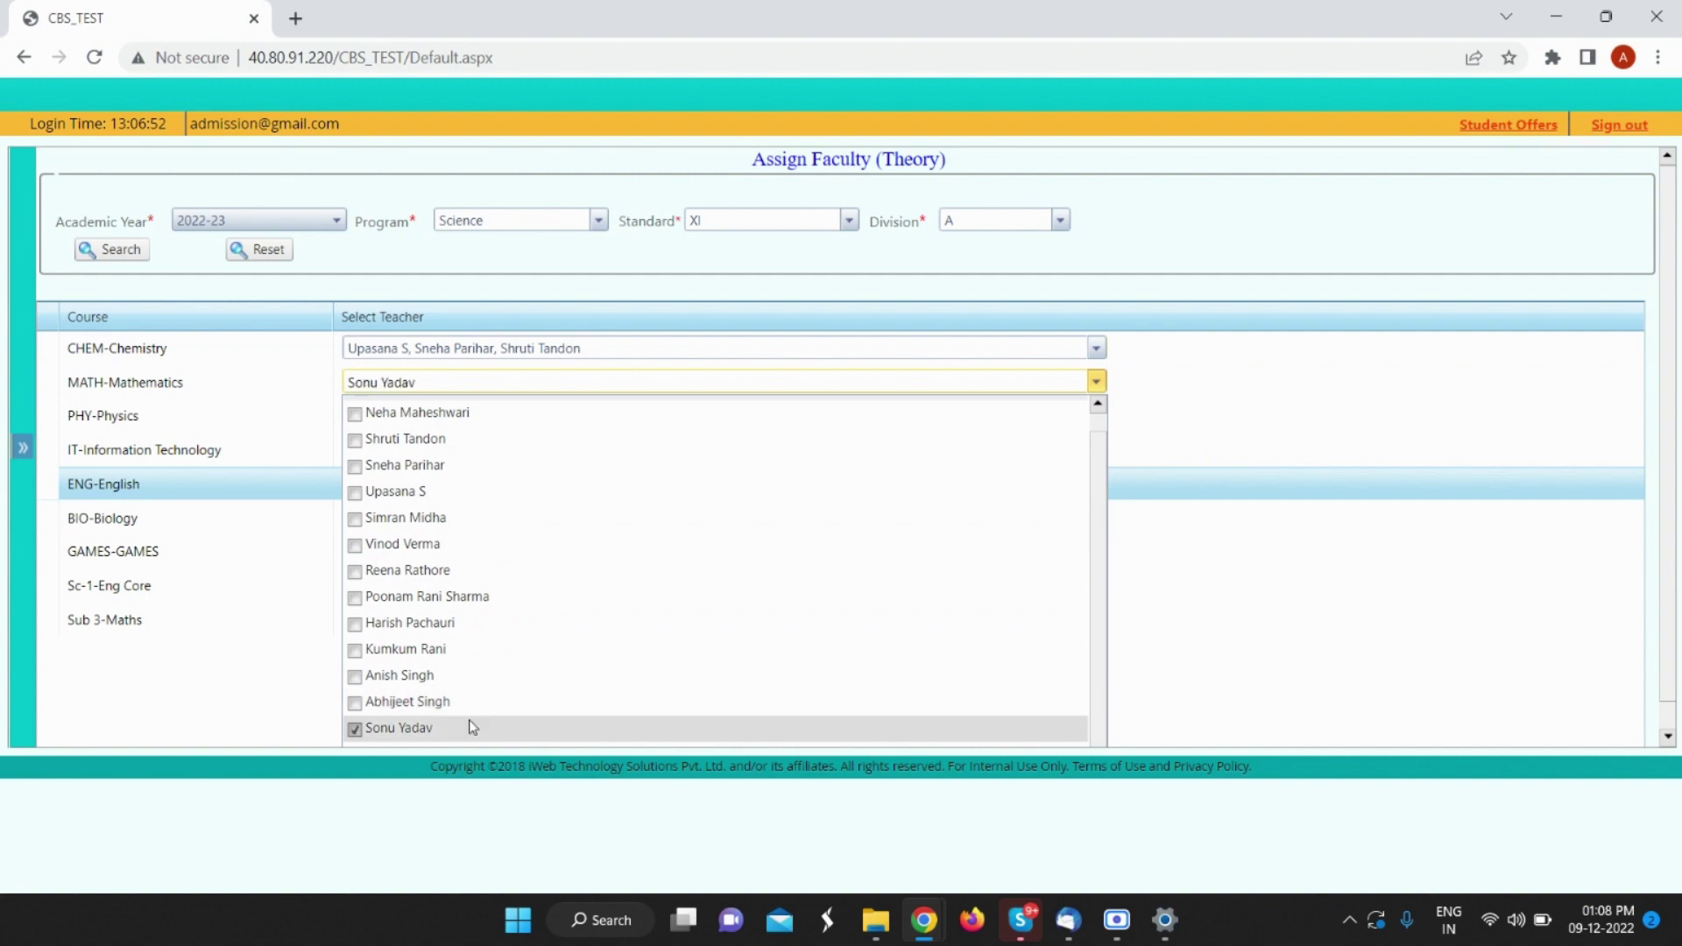
left_click(391, 607)
left_click(391, 622)
left_click(1254, 599)
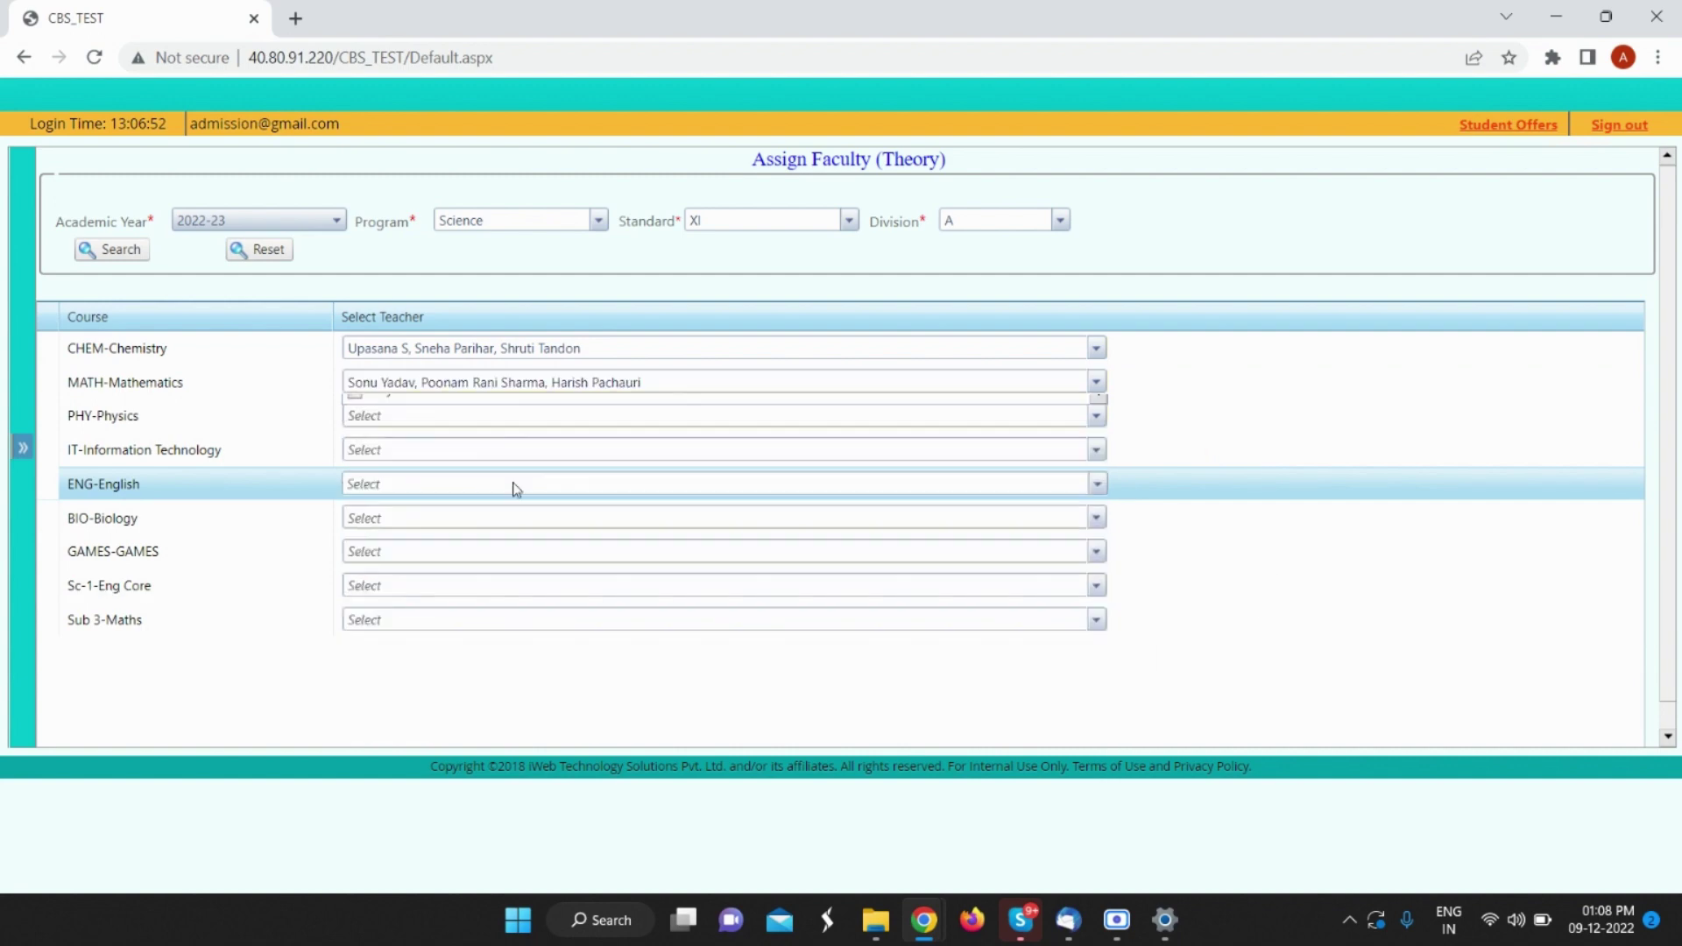
Step: Assign the eighth, tenth, eleventh and thirteenth listed teachers to the PHY-Physics course
left_click(446, 415)
left_click(390, 730)
left_click(393, 704)
left_click(400, 650)
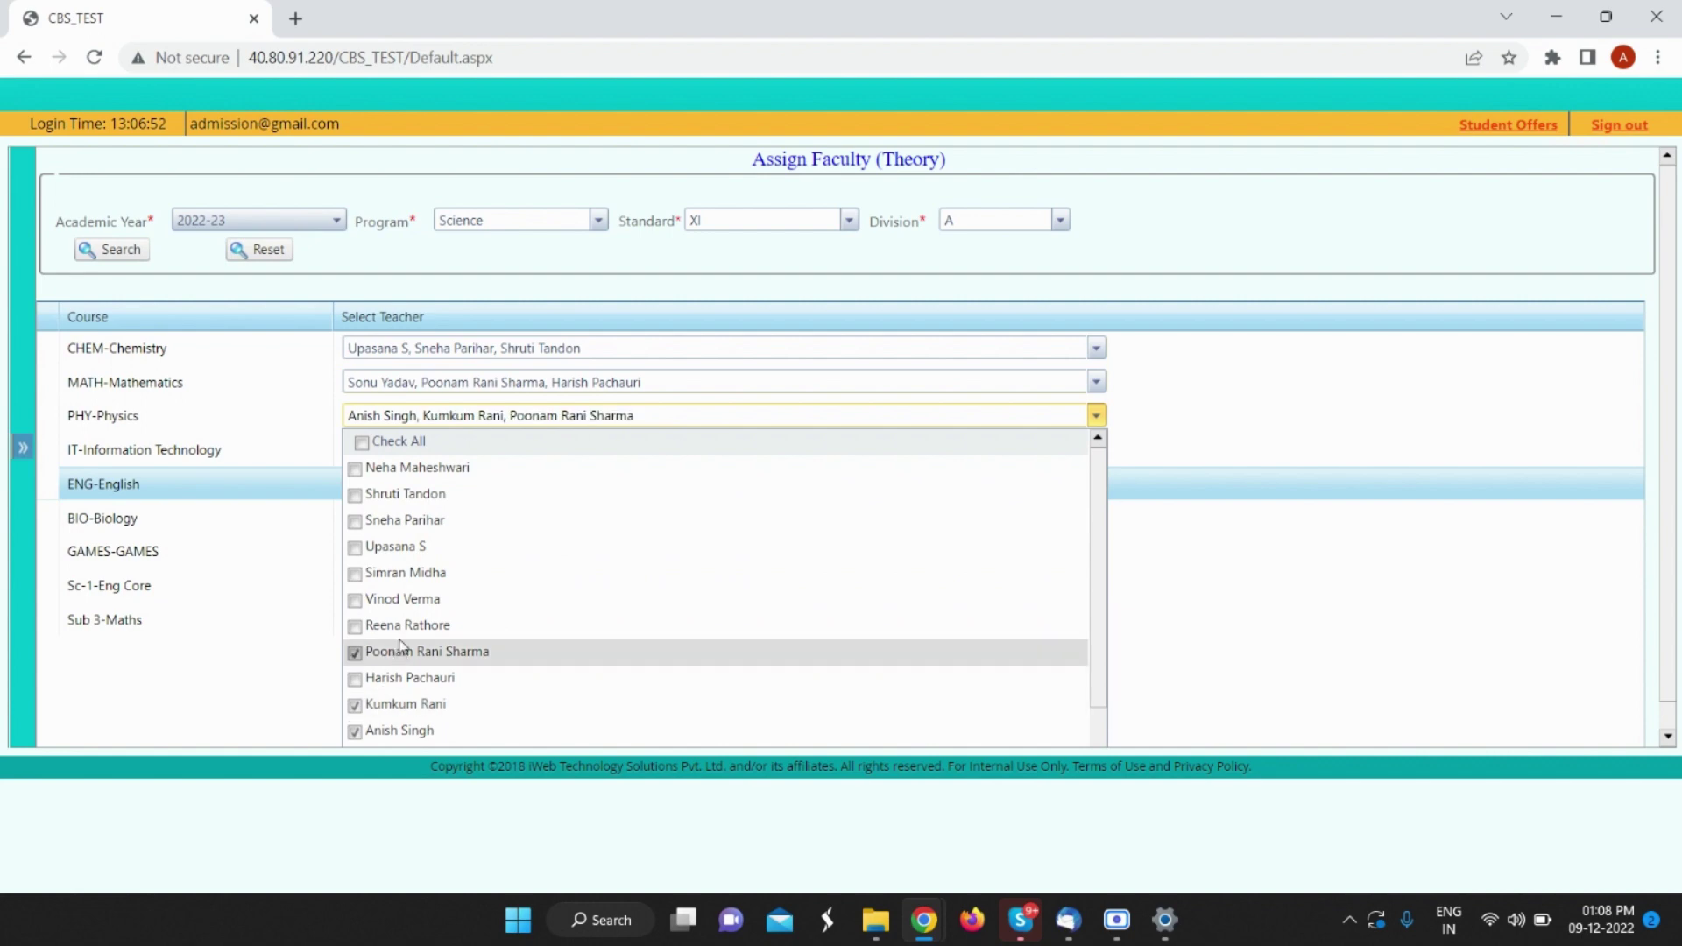
scroll(400, 649, "down", 1)
left_click(391, 724)
left_click(1130, 606)
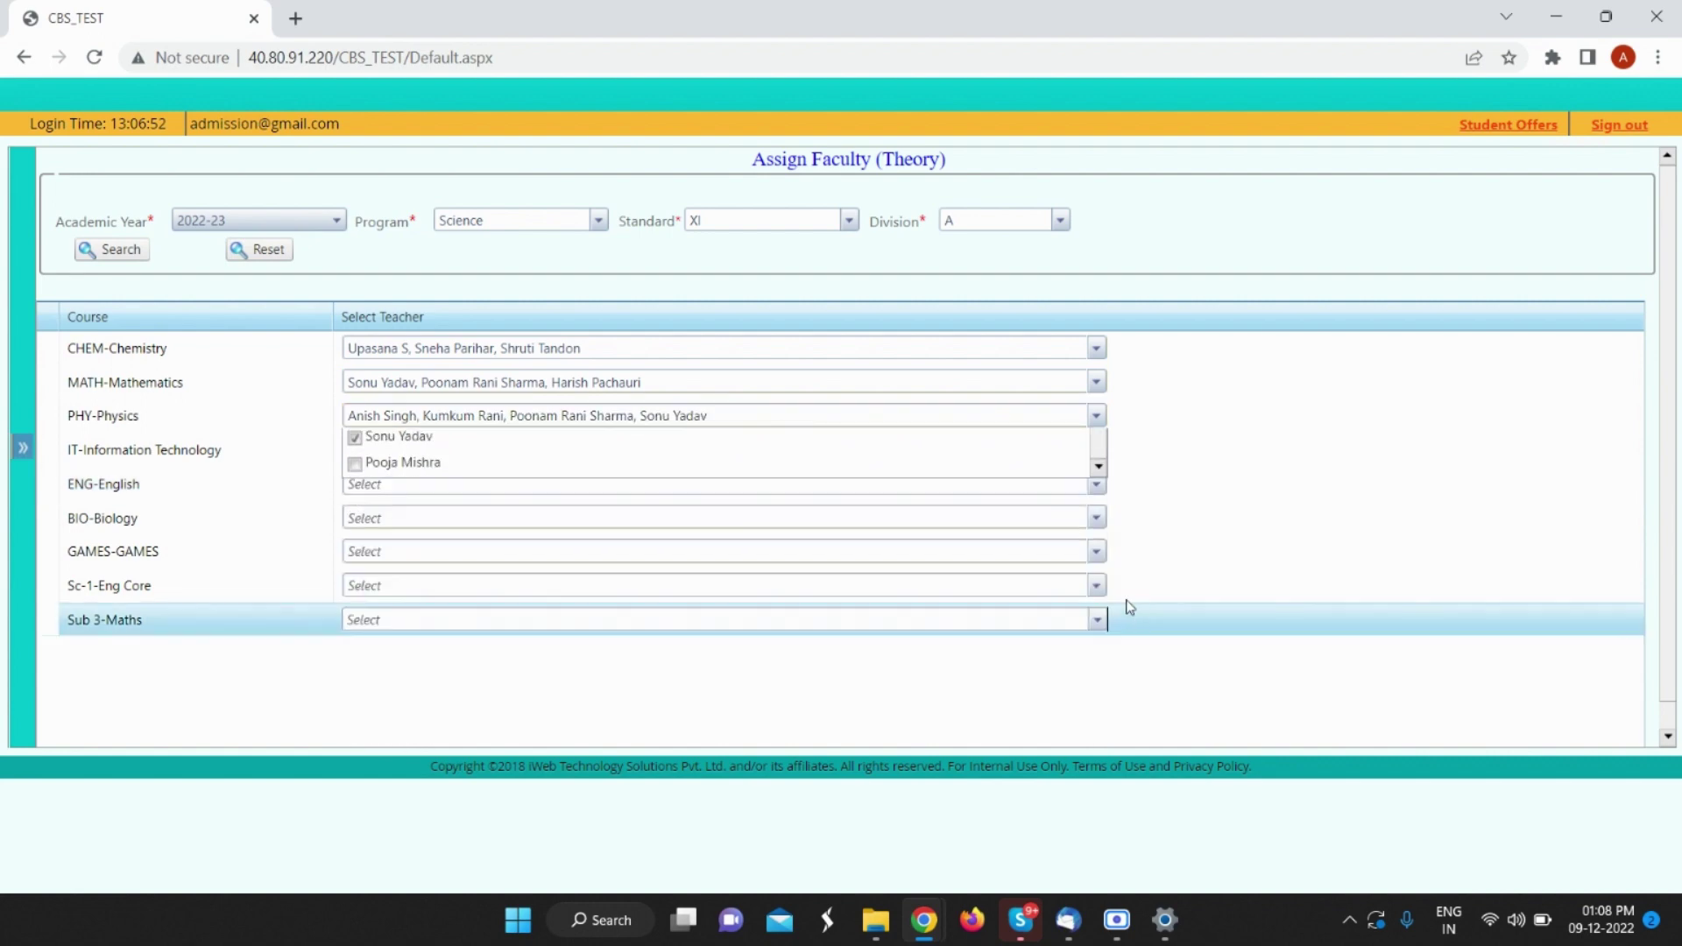
Step: Assign the sixth, eighth, tenth, twelfth and thirteenth listed teachers to the IT-Information Technology course
left_click(435, 449)
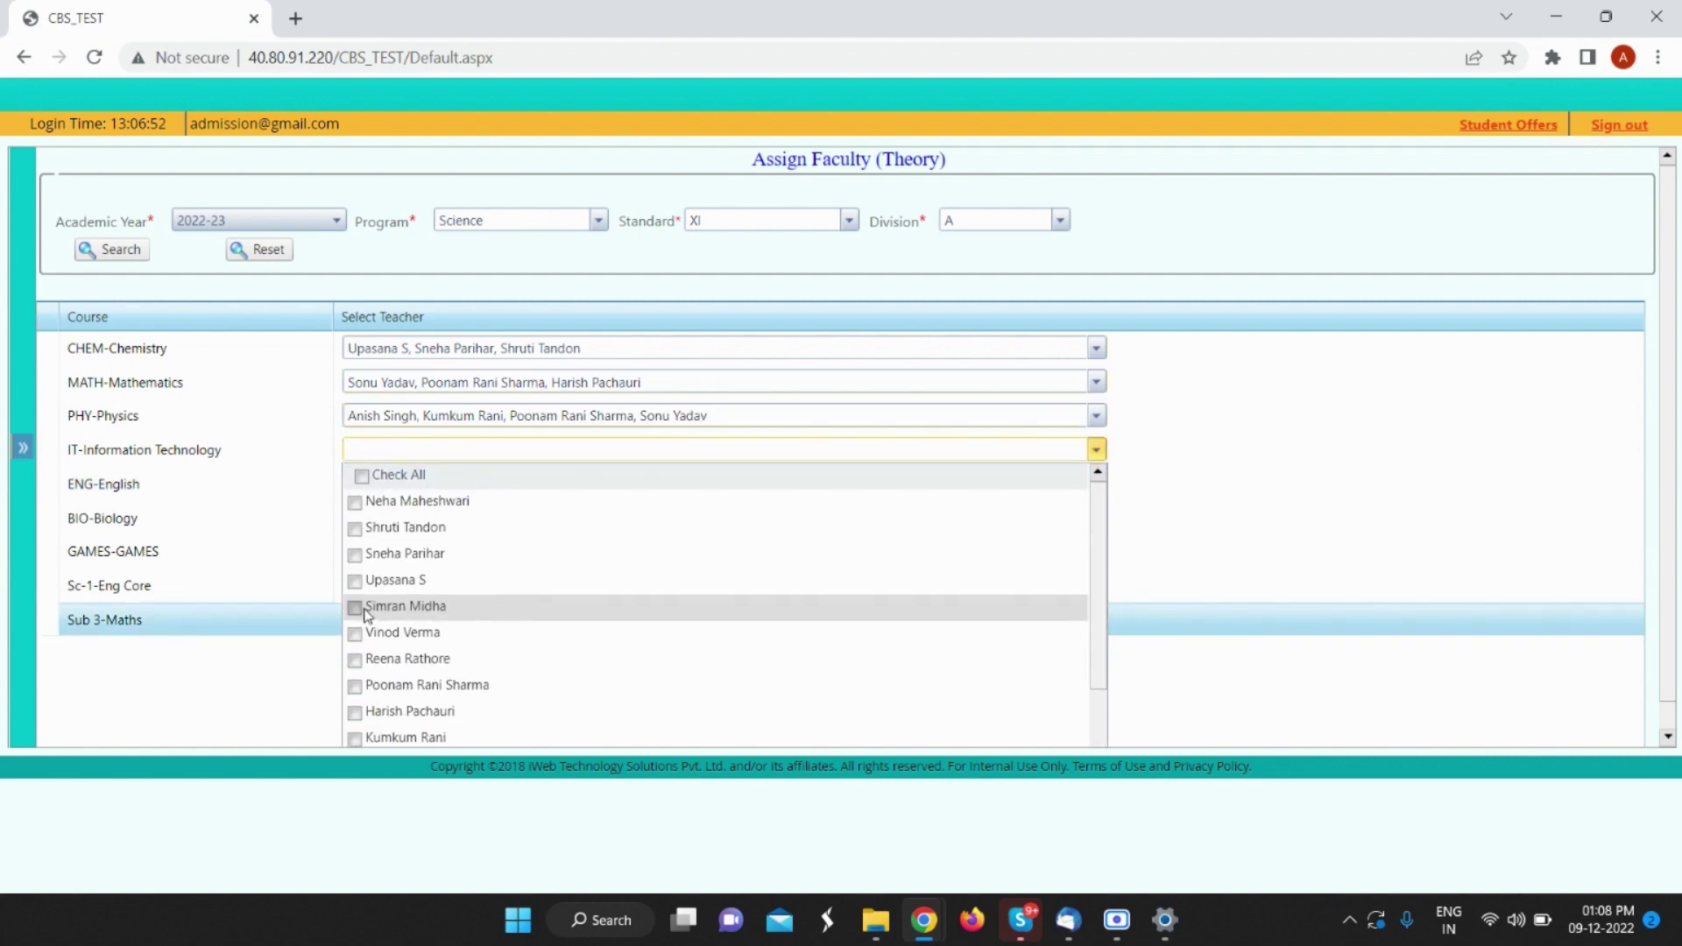
scroll(366, 614, "down", 1)
left_click(391, 727)
left_click(396, 701)
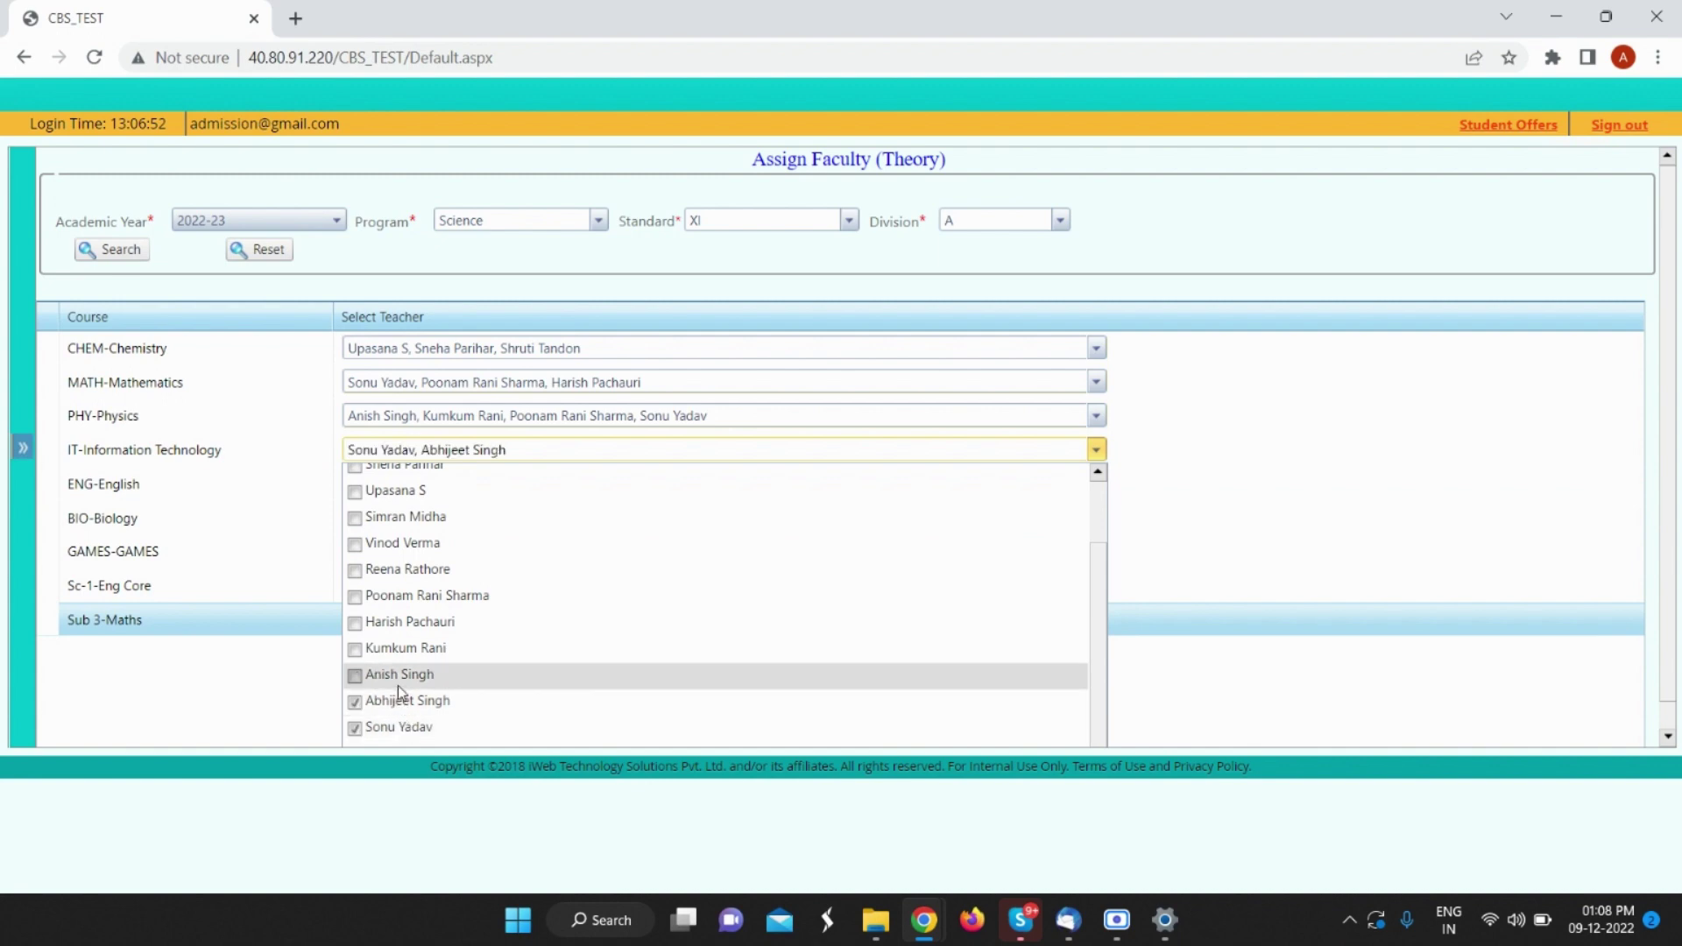
left_click(399, 647)
left_click(405, 595)
left_click(408, 543)
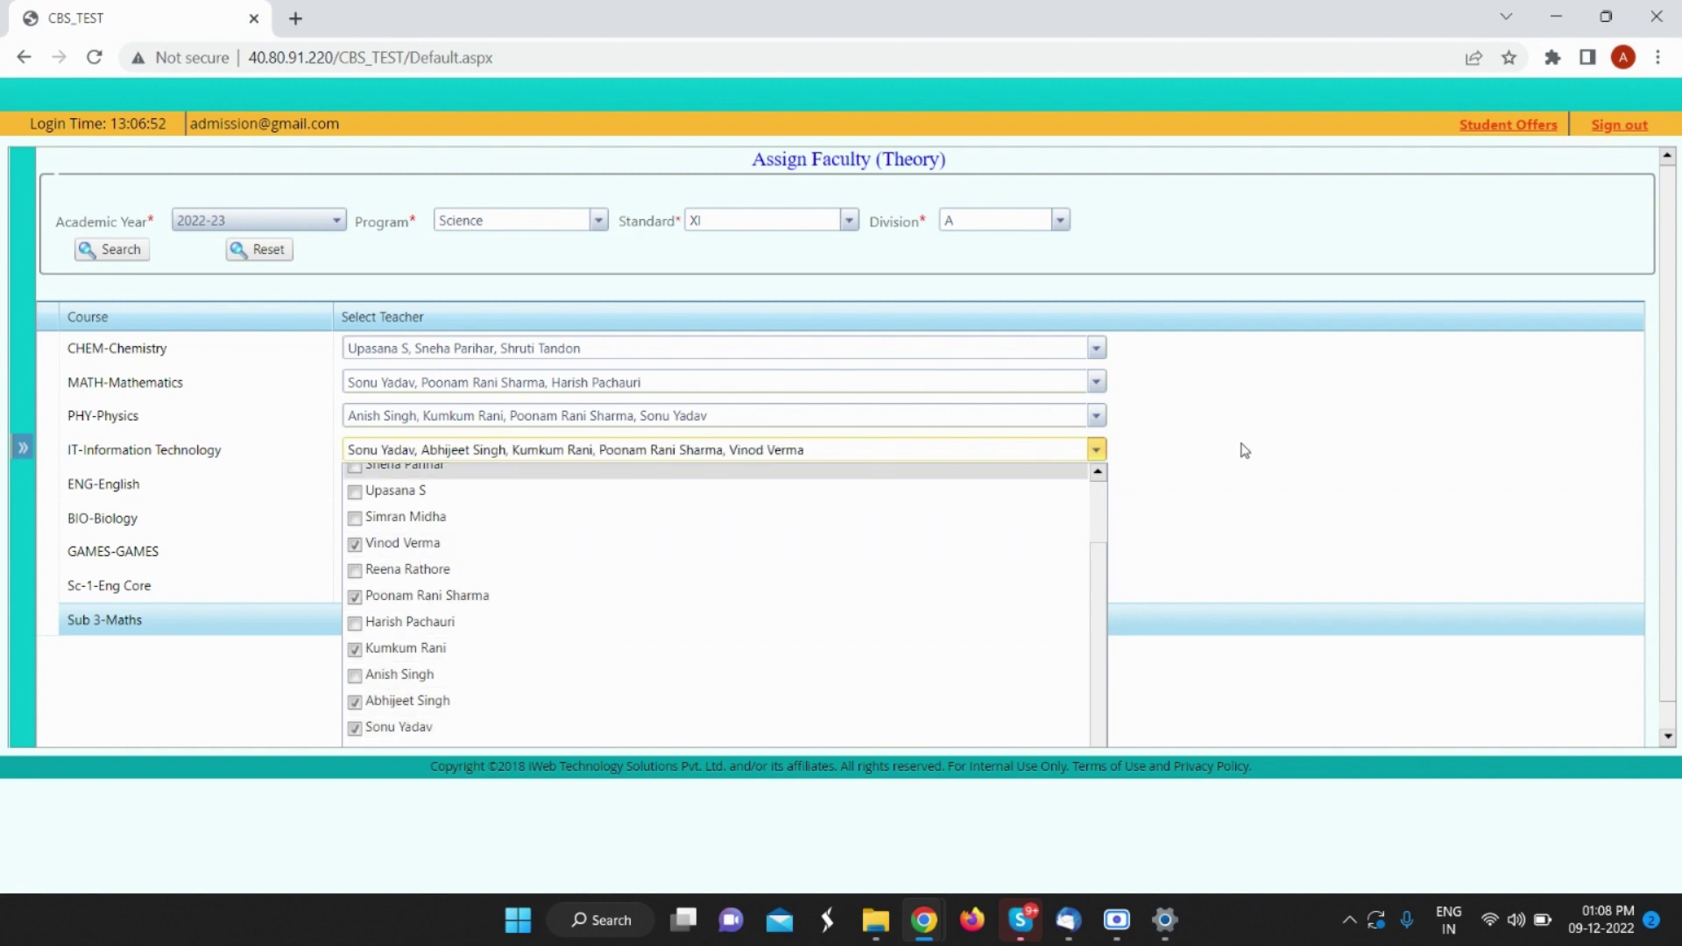
left_click(1245, 451)
Step: Assign the thirteenth listed teacher to ENG-English, and the sixth and seventh listed teachers to BIO-Biology
left_click(649, 481)
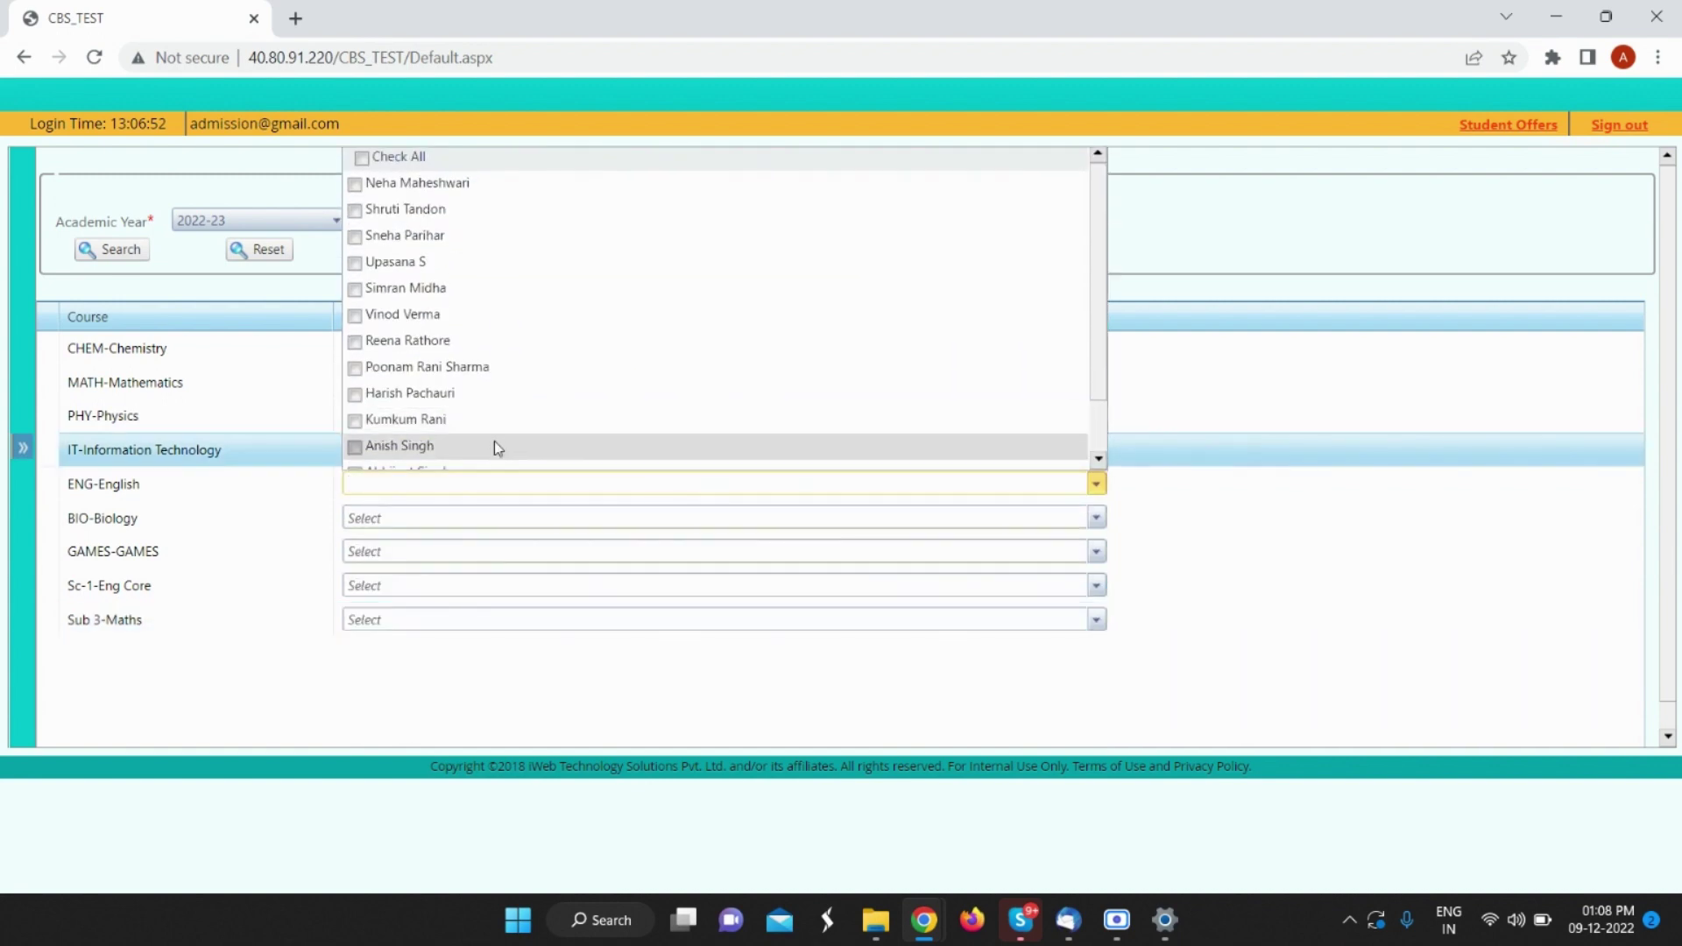
scroll(494, 447, "down", 2)
left_click(444, 432)
left_click(379, 522)
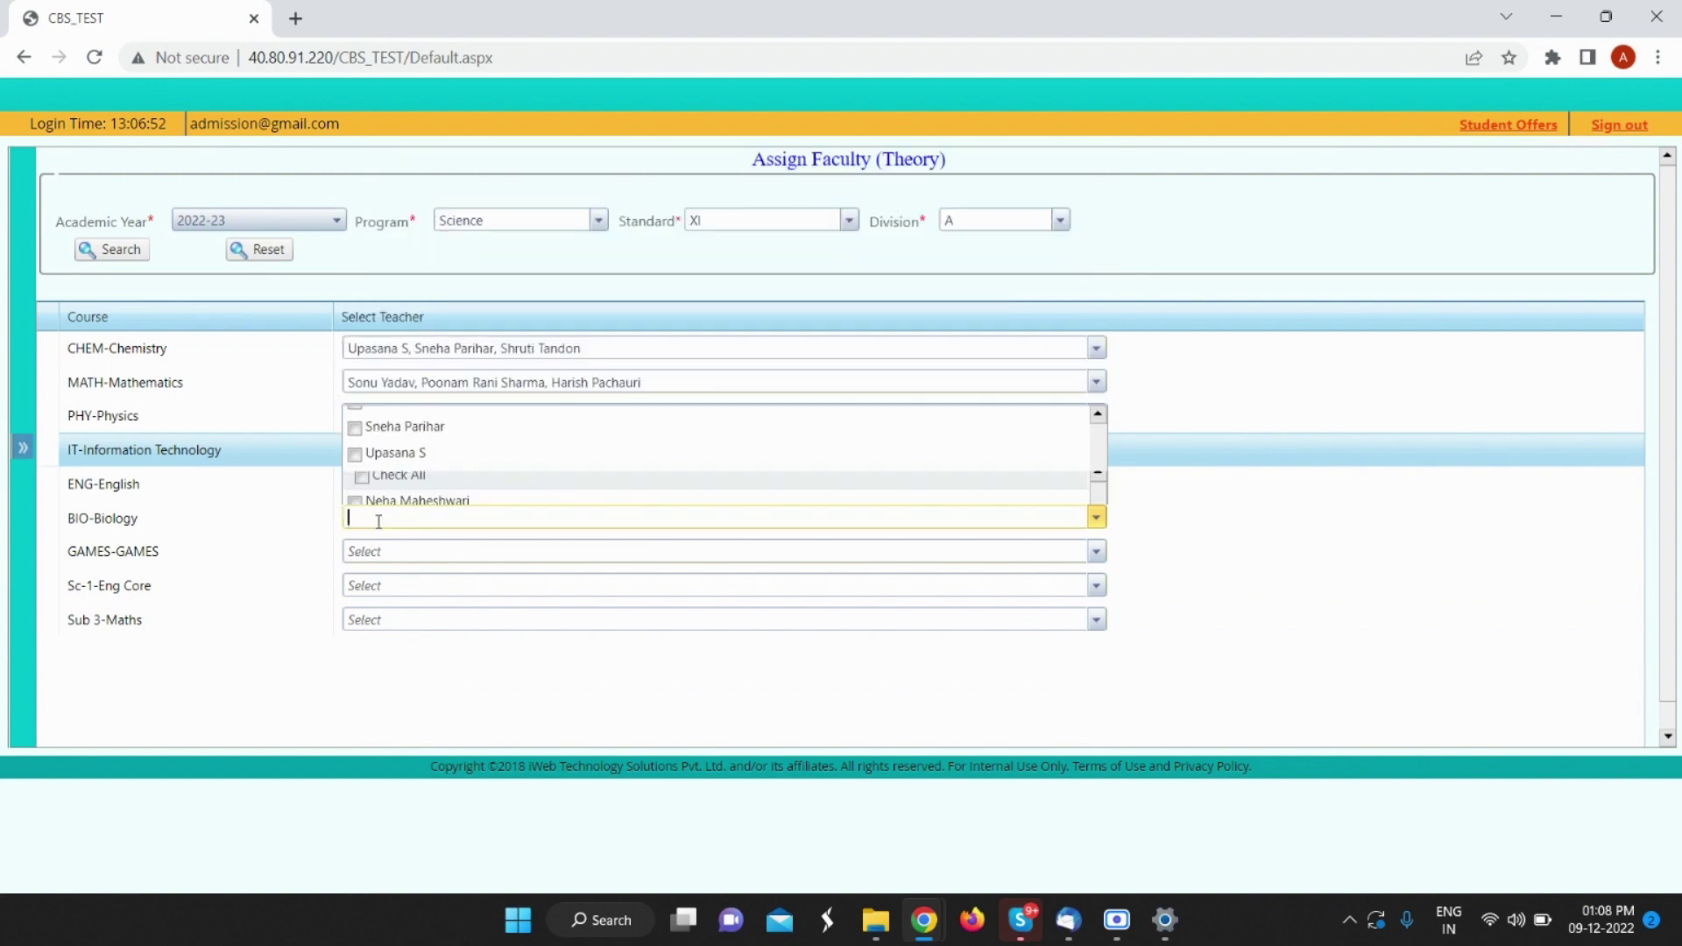
left_click(419, 314)
left_click(424, 341)
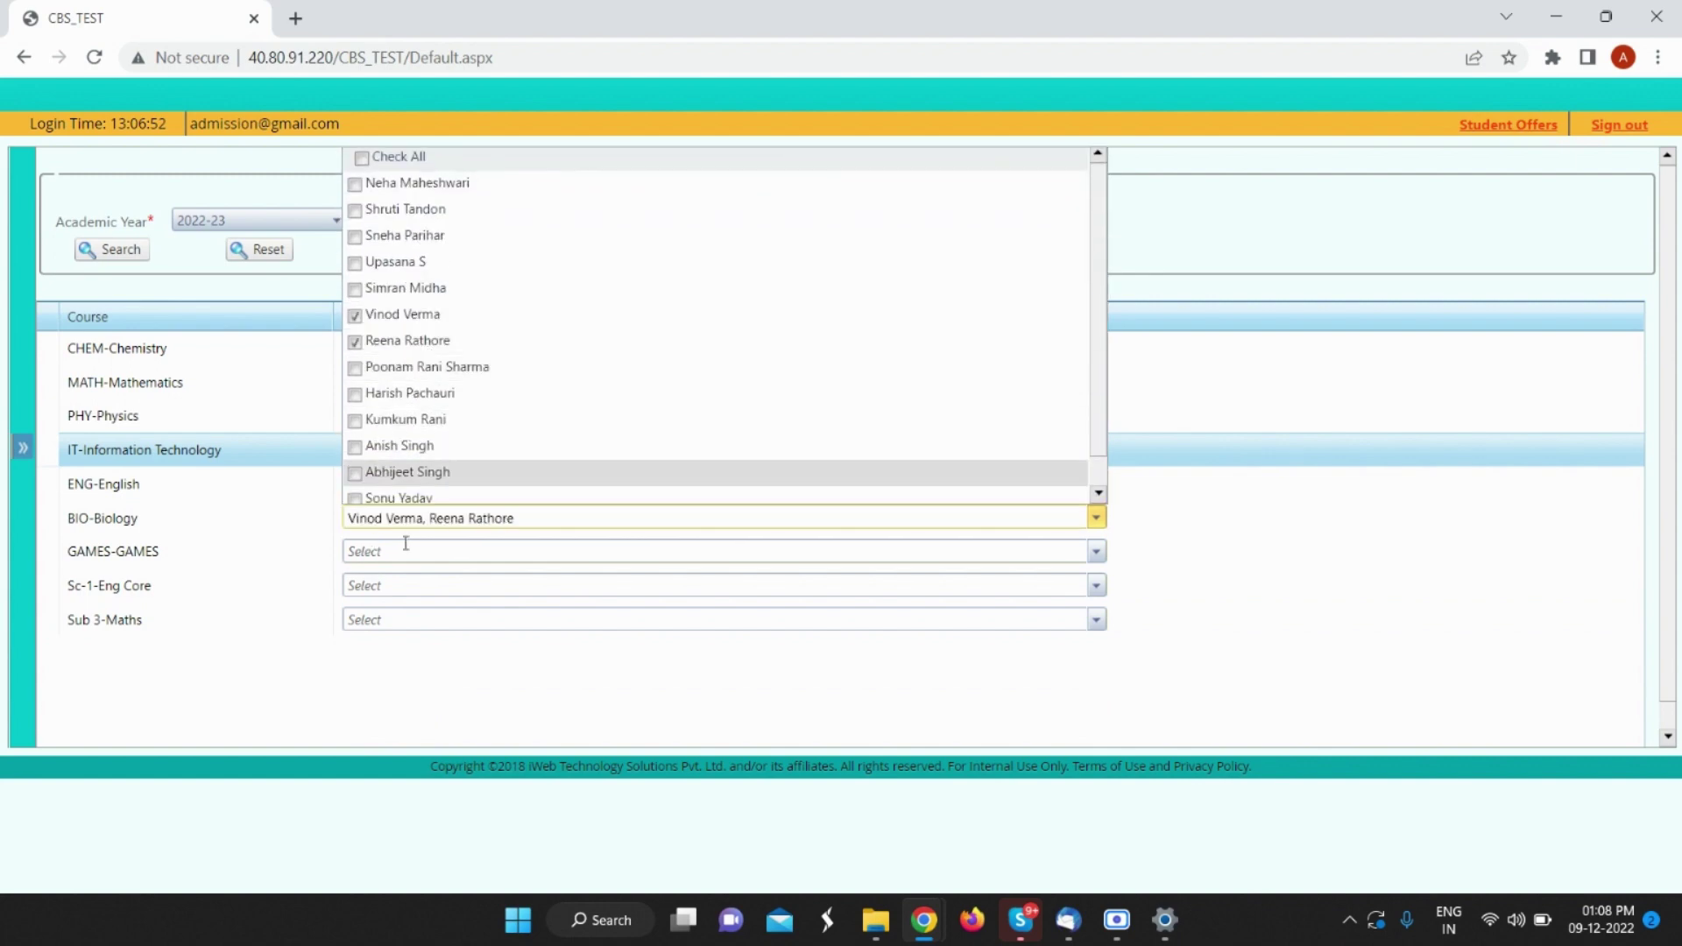
Step: Assign the seventh and tenth listed teachers to GAMES-GAMES, and the eighth listed teacher to Sc-1-Eng Core
left_click(406, 550)
left_click(412, 420)
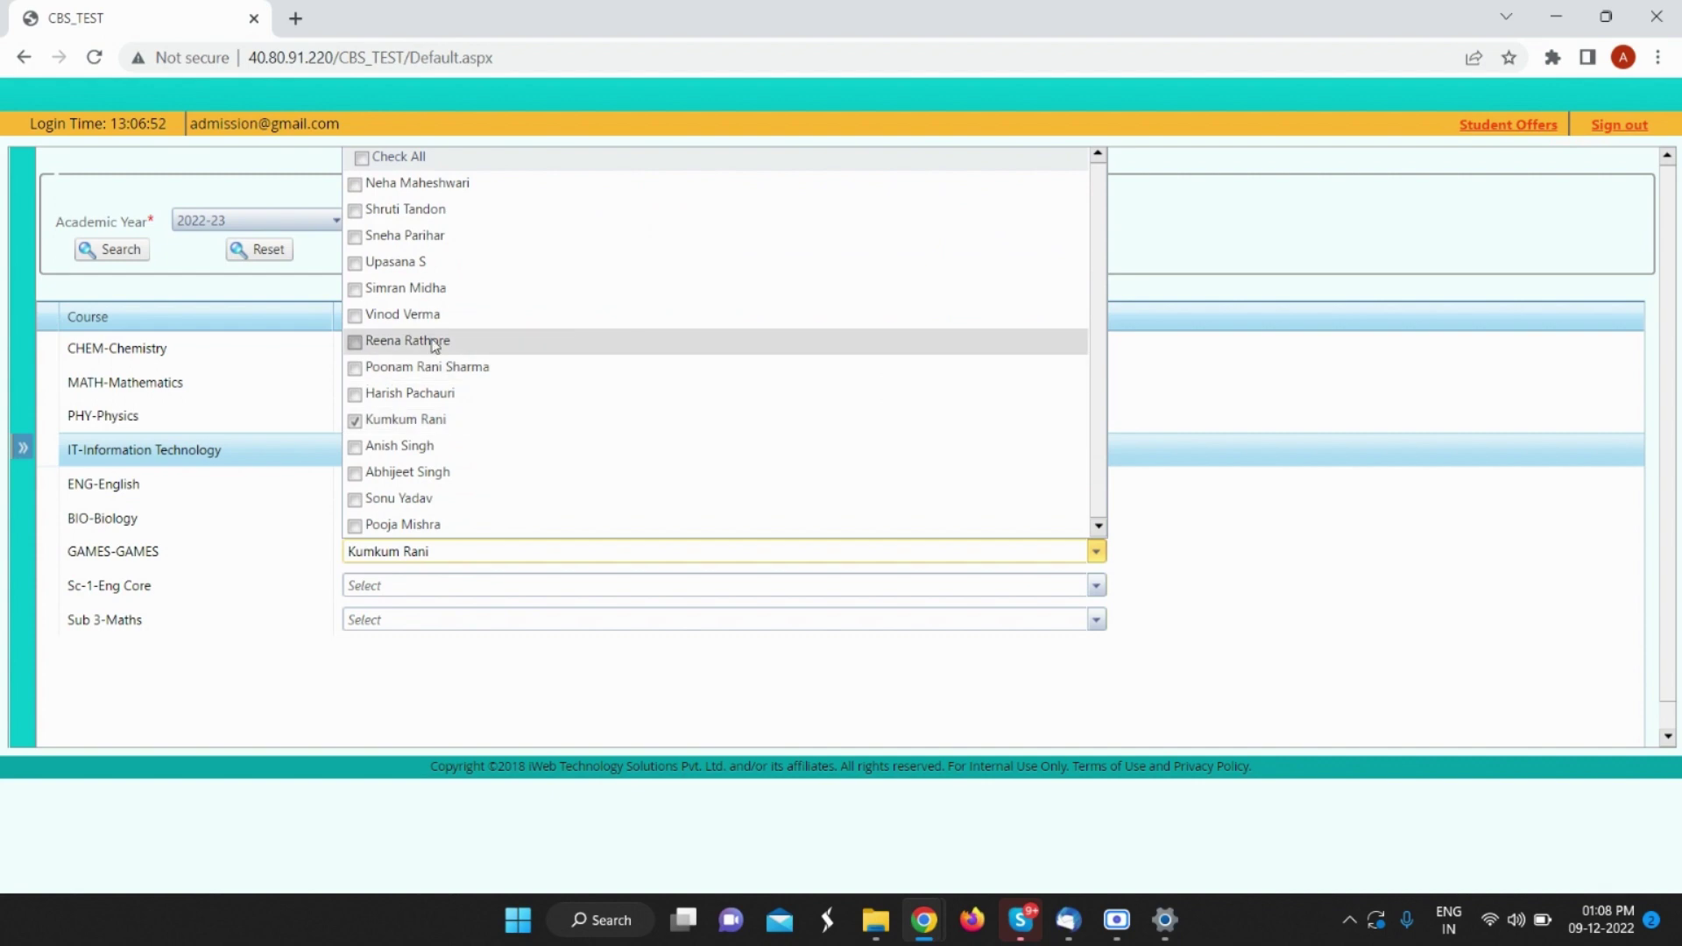
left_click(436, 344)
left_click(394, 585)
left_click(406, 400)
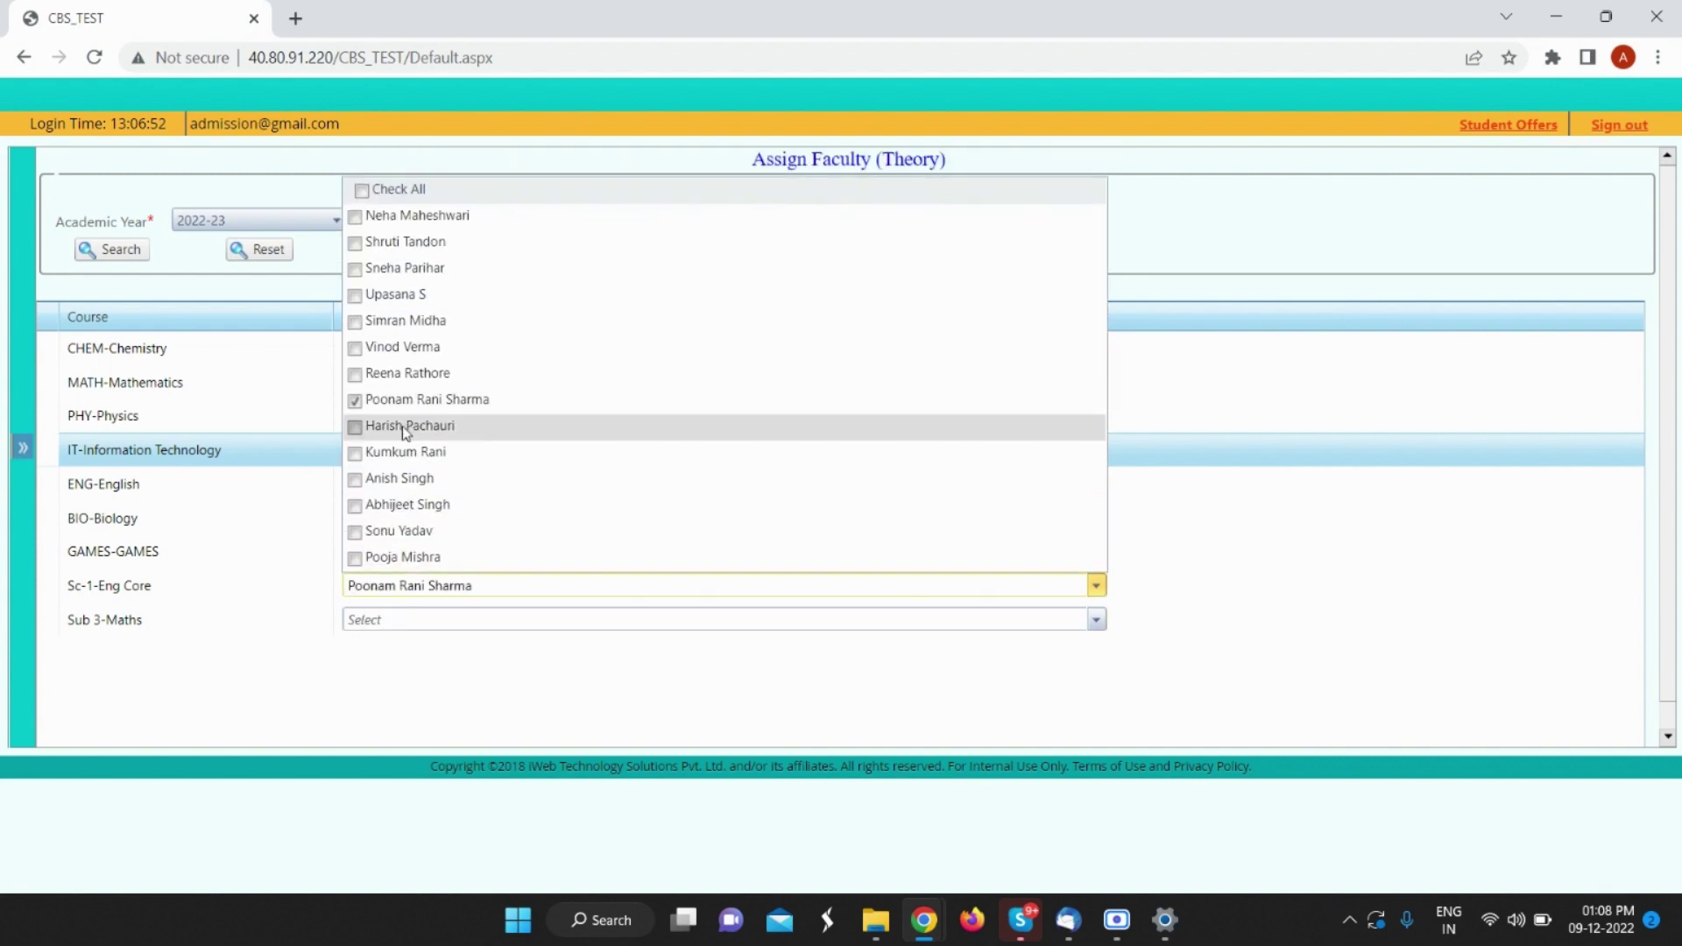
Step: Assign the sixth, thirteenth and fourteenth listed teachers to Sub 3-Maths and save the faculty assignments
left_click(382, 621)
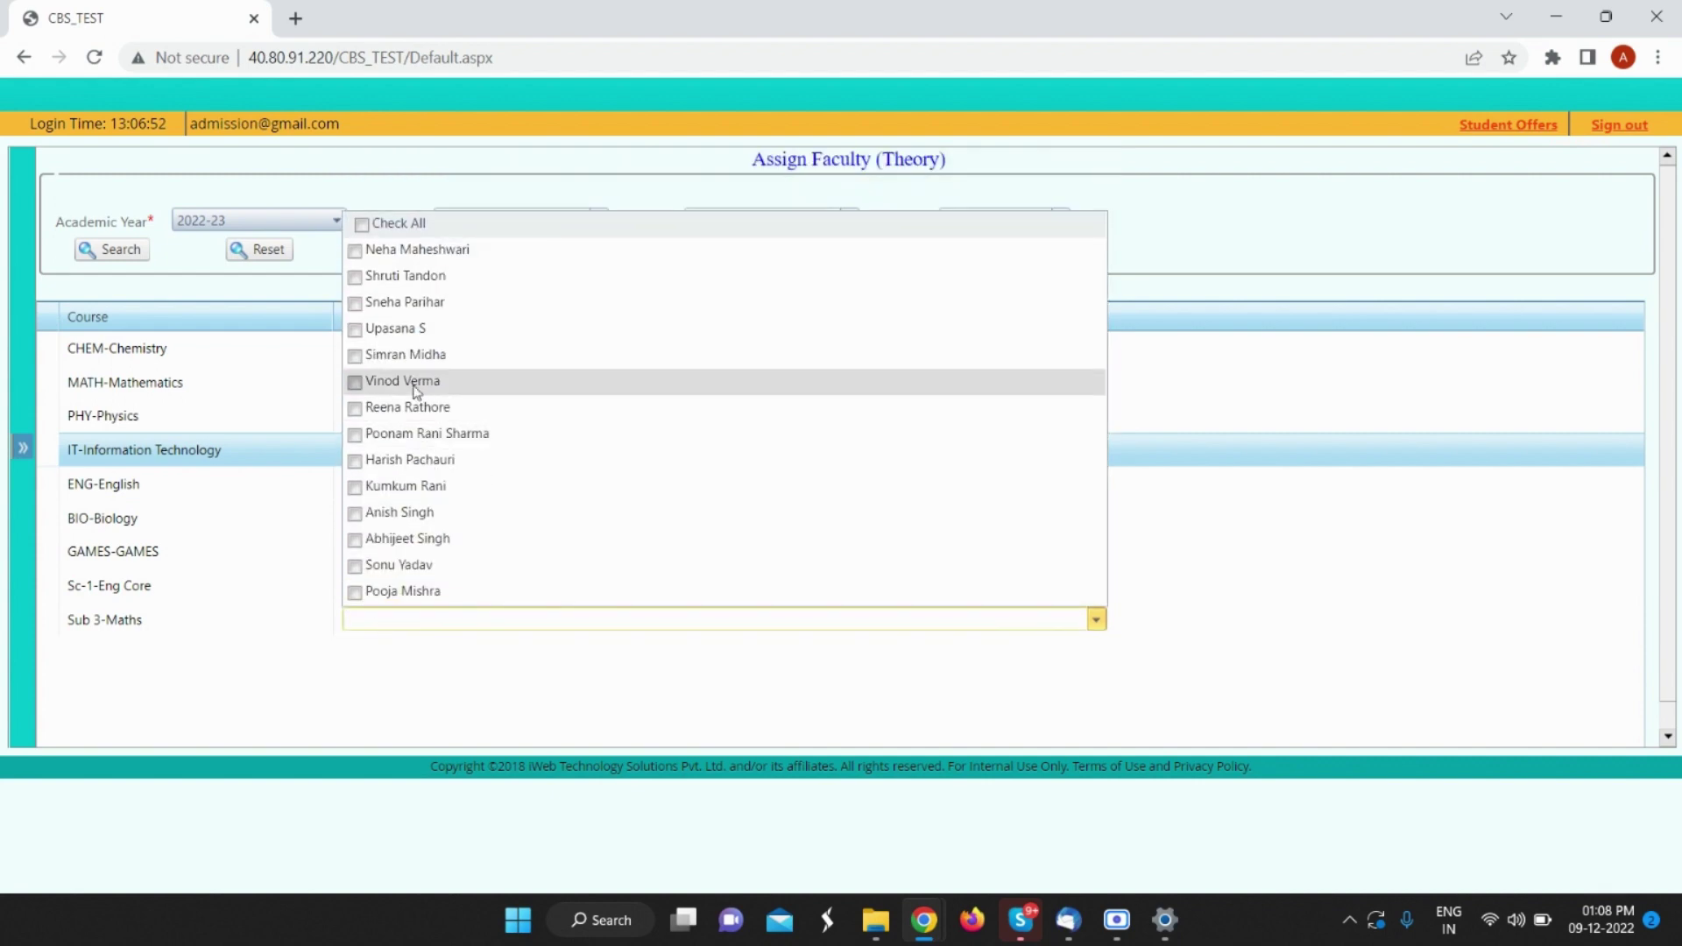
left_click(417, 389)
left_click(417, 590)
left_click(407, 566)
scroll(291, 546, "down", 1)
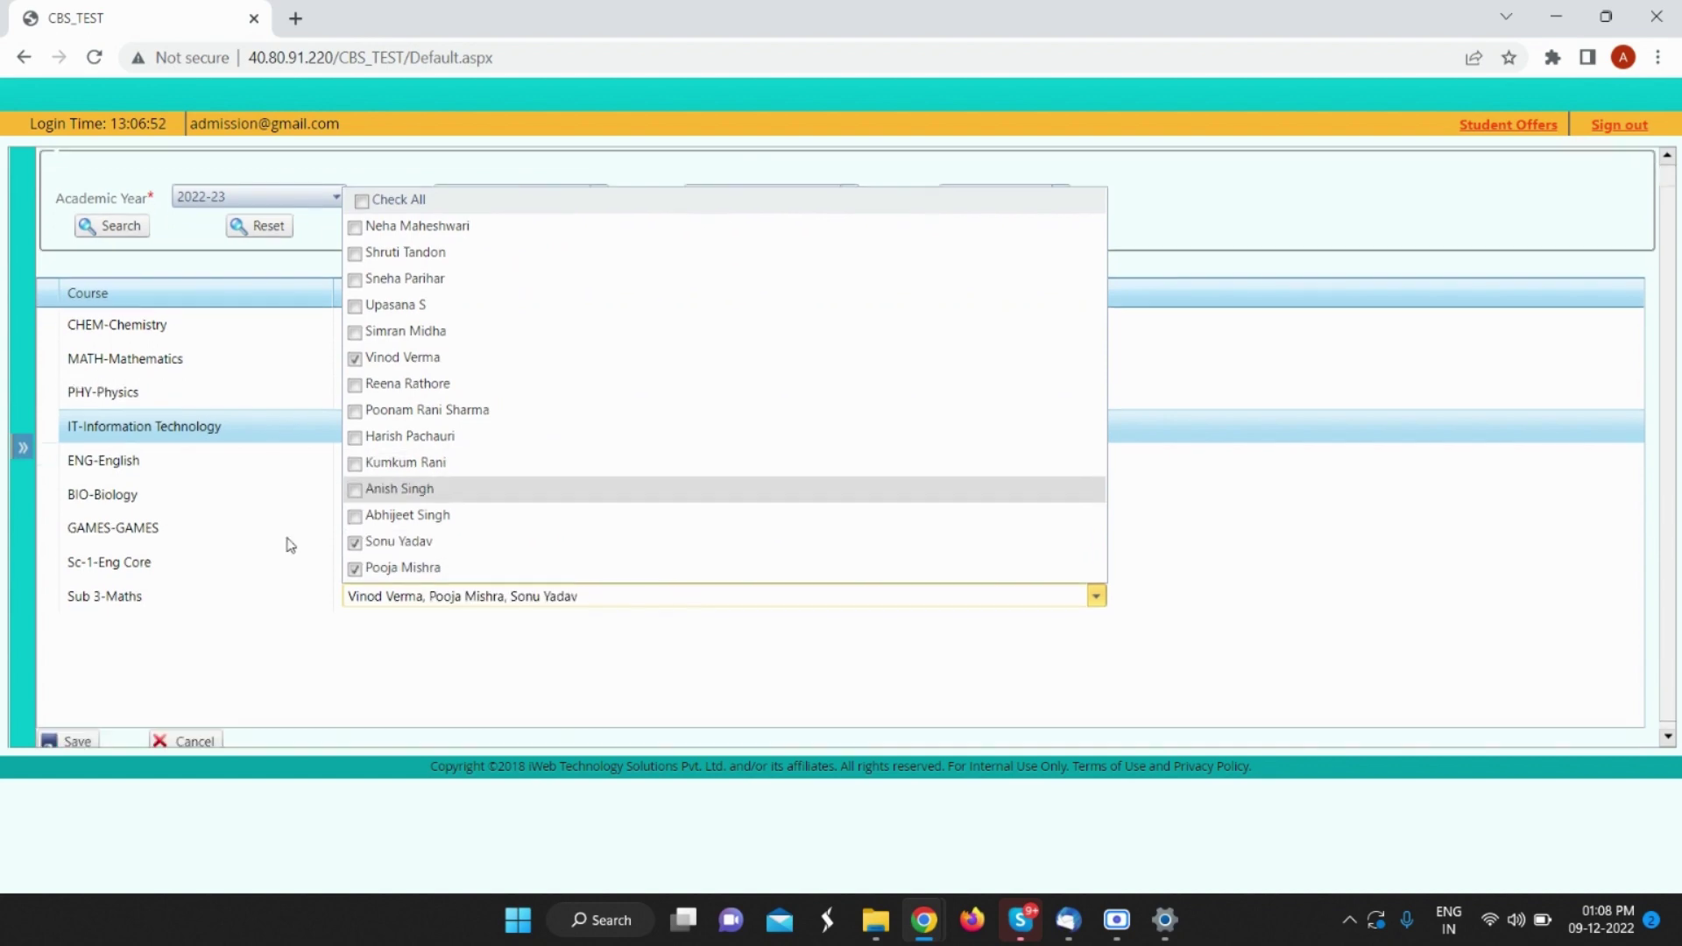
left_click(228, 661)
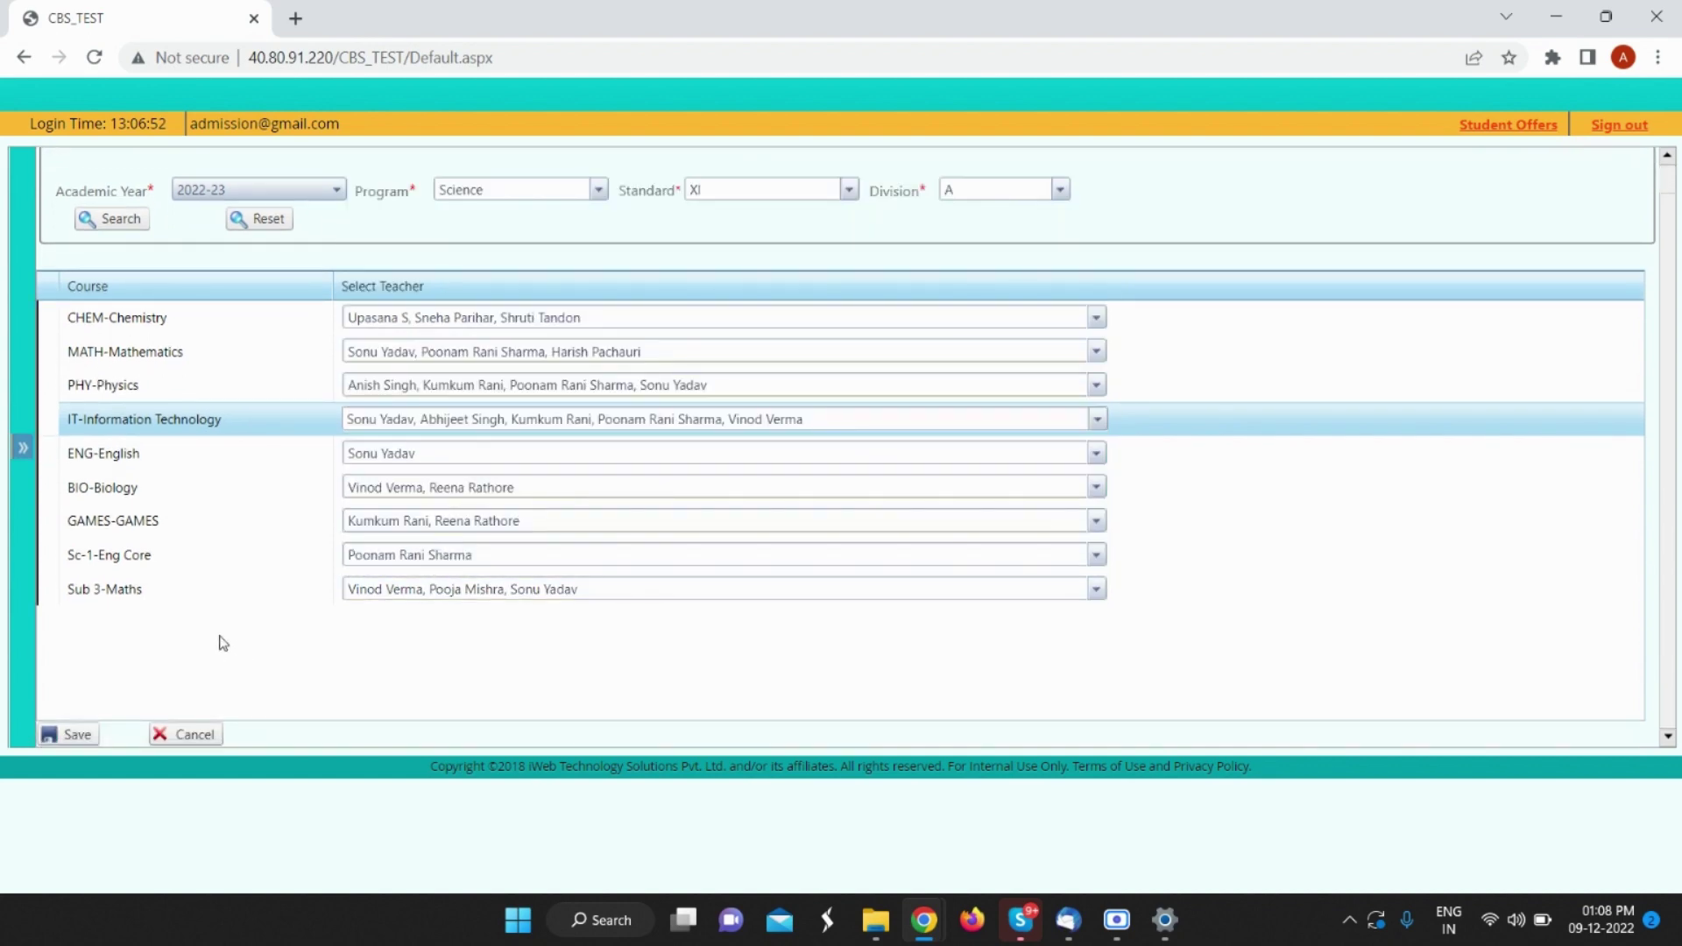
left_click(50, 739)
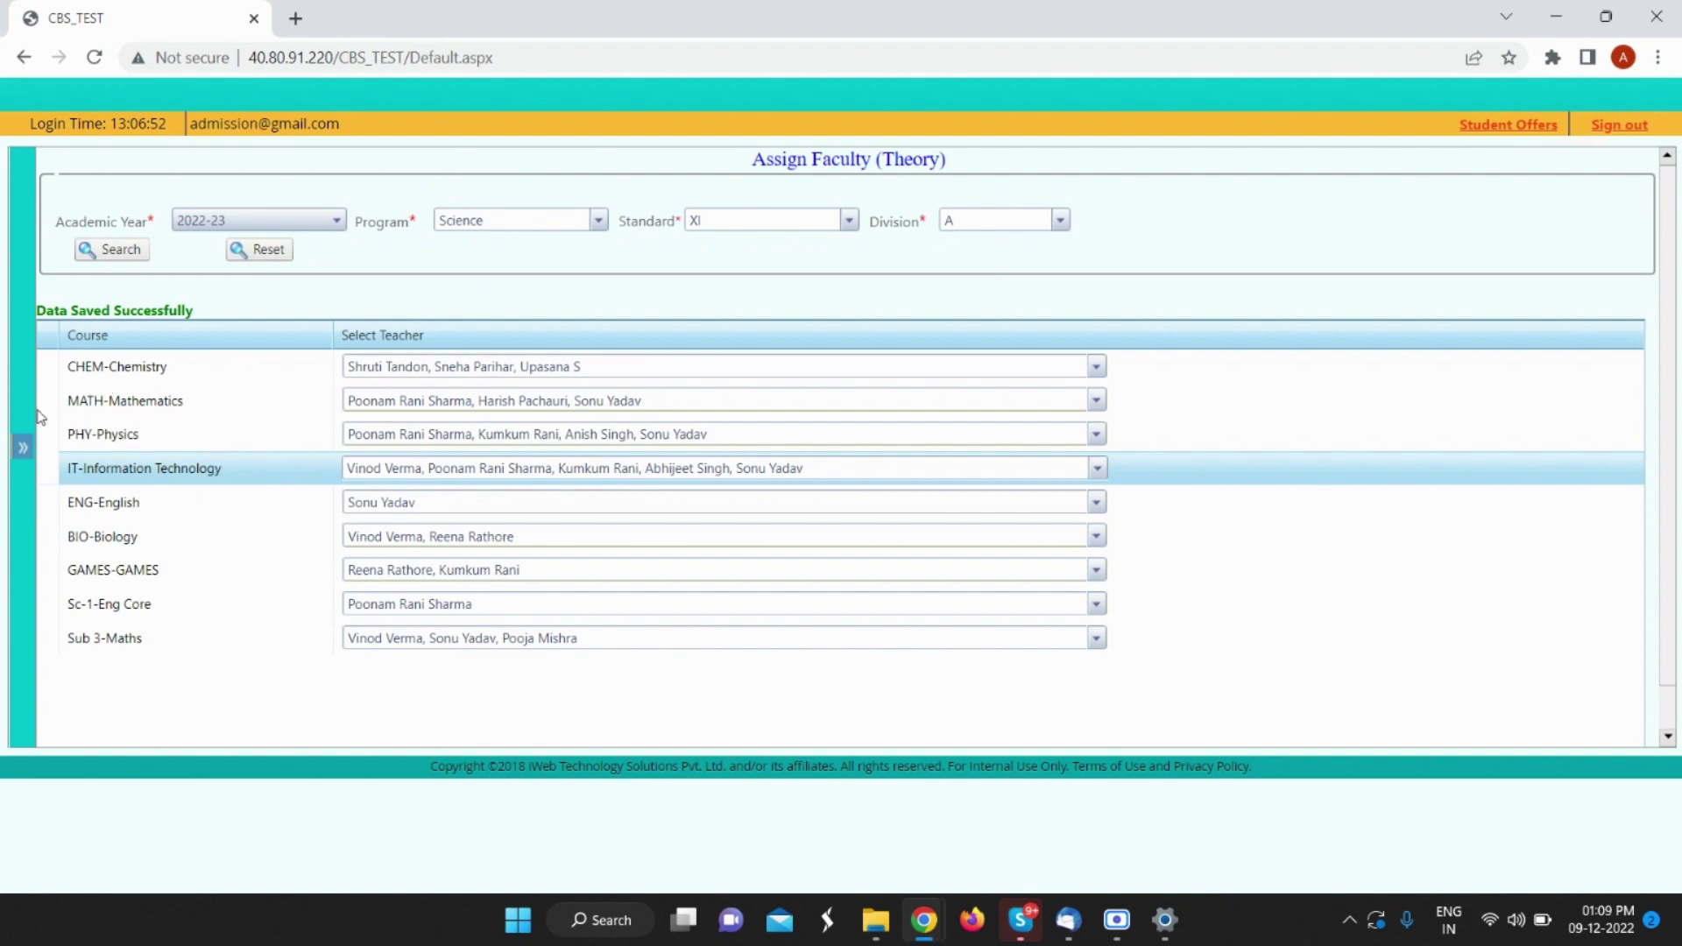
Step: Open Maintain Timetable and set the basic info to program Science, standard XI and division A
left_click(24, 449)
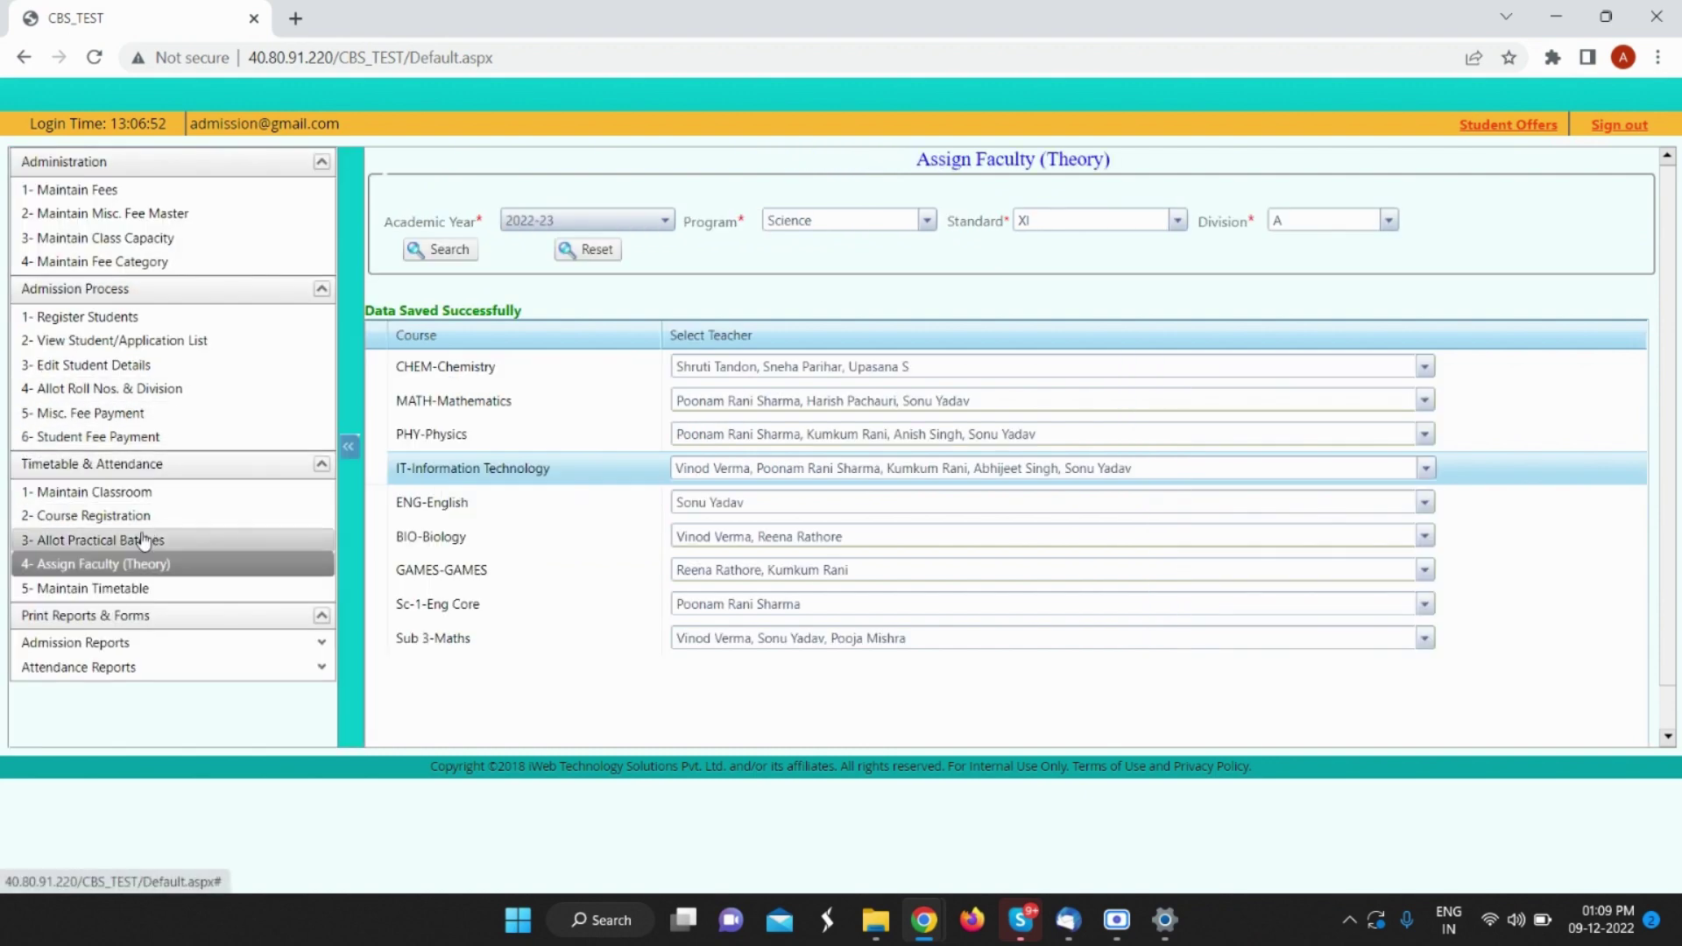
left_click(119, 589)
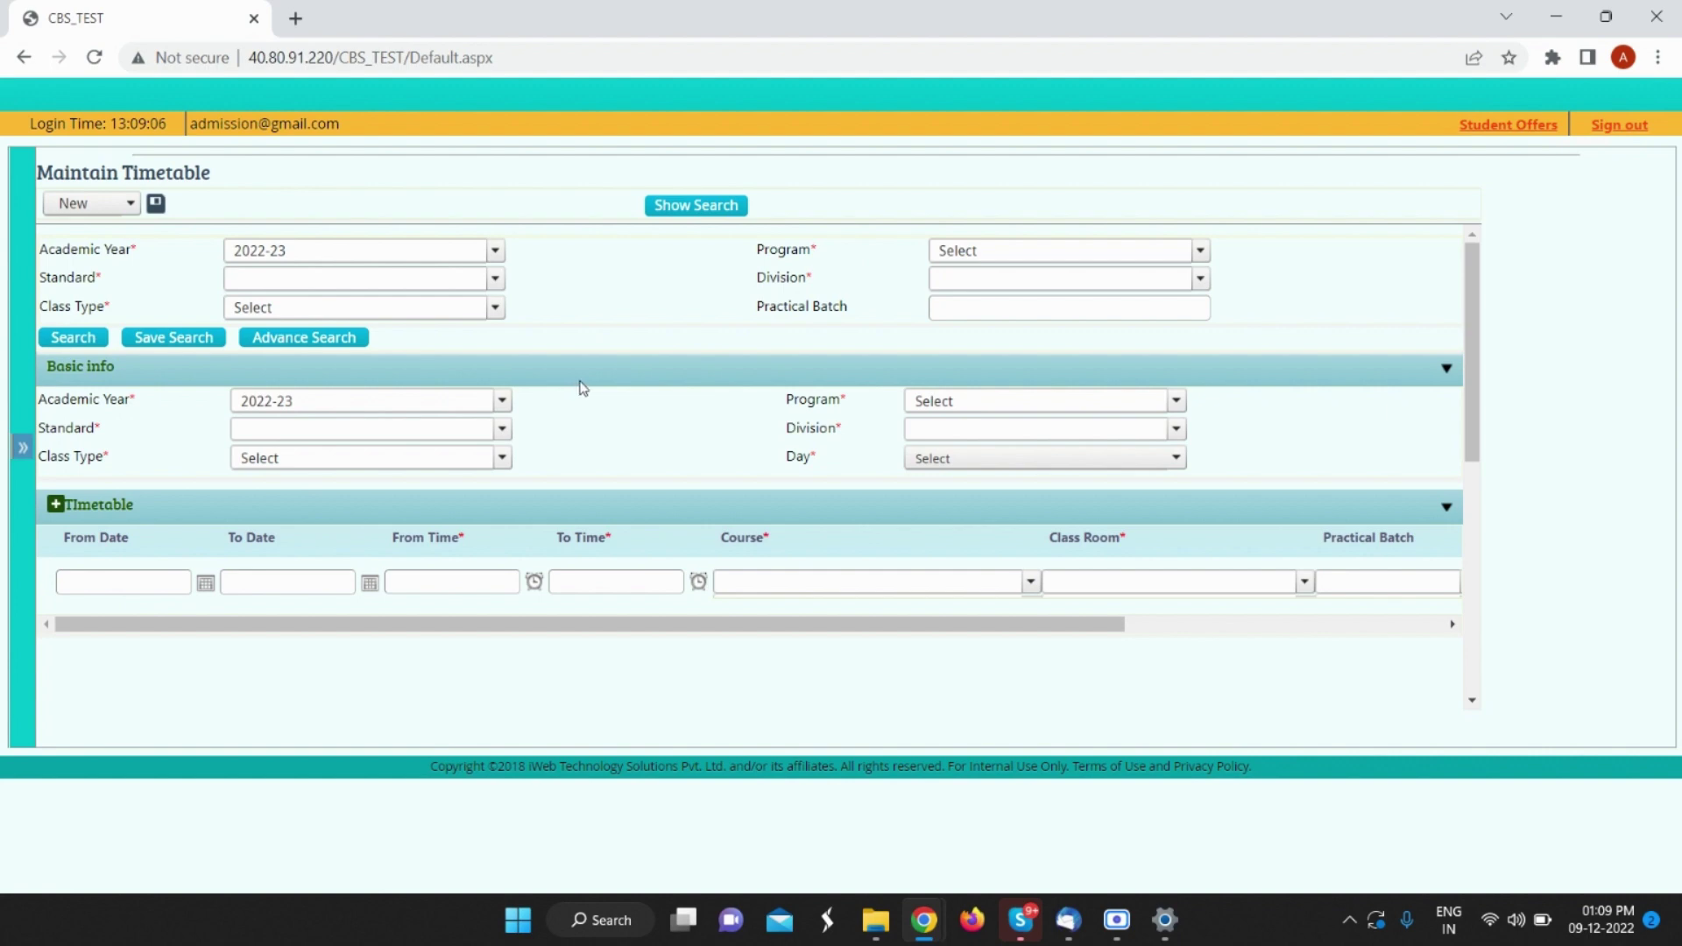
scroll(576, 386, "down", 1)
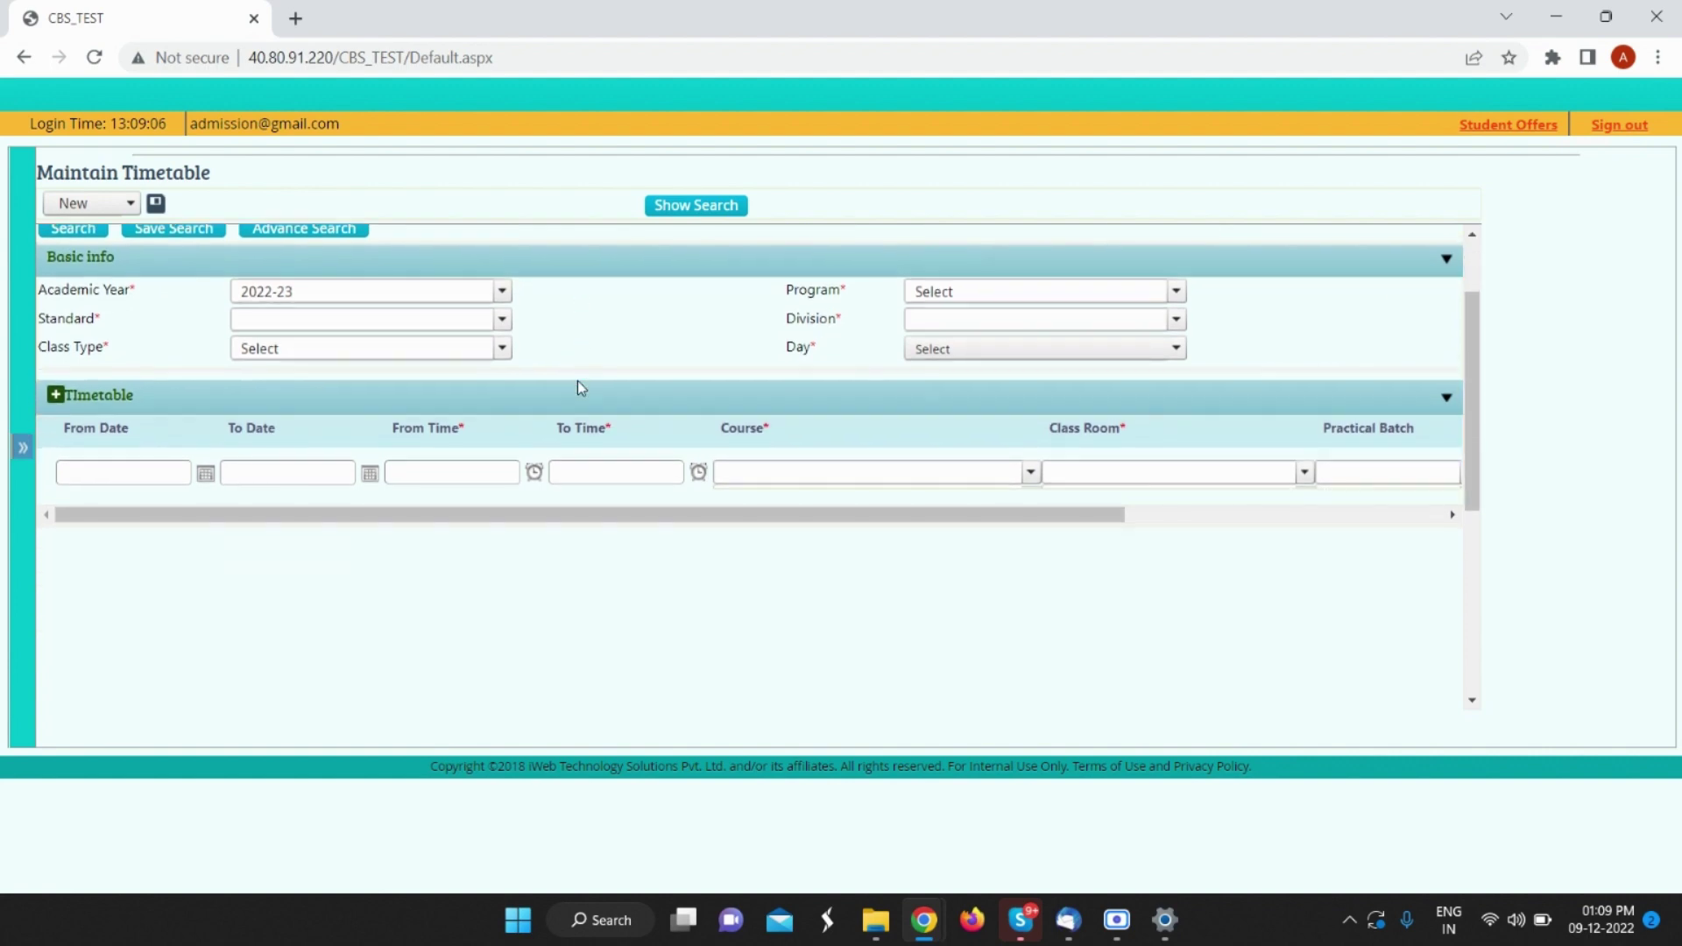
left_click(996, 291)
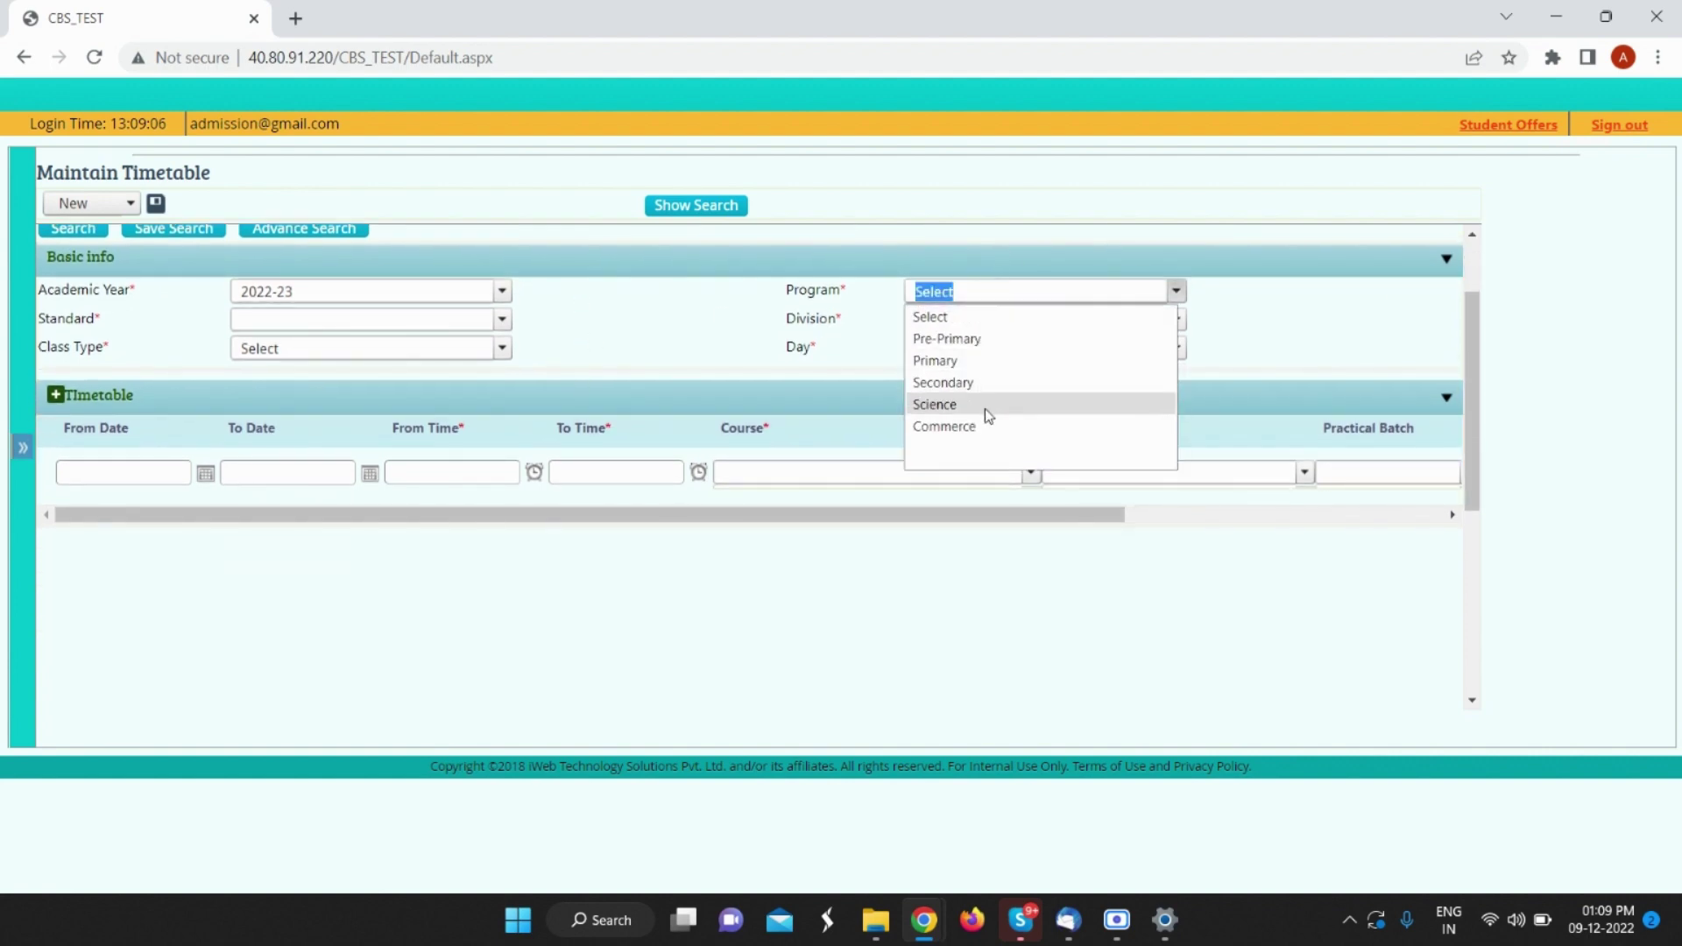
left_click(983, 405)
left_click(425, 326)
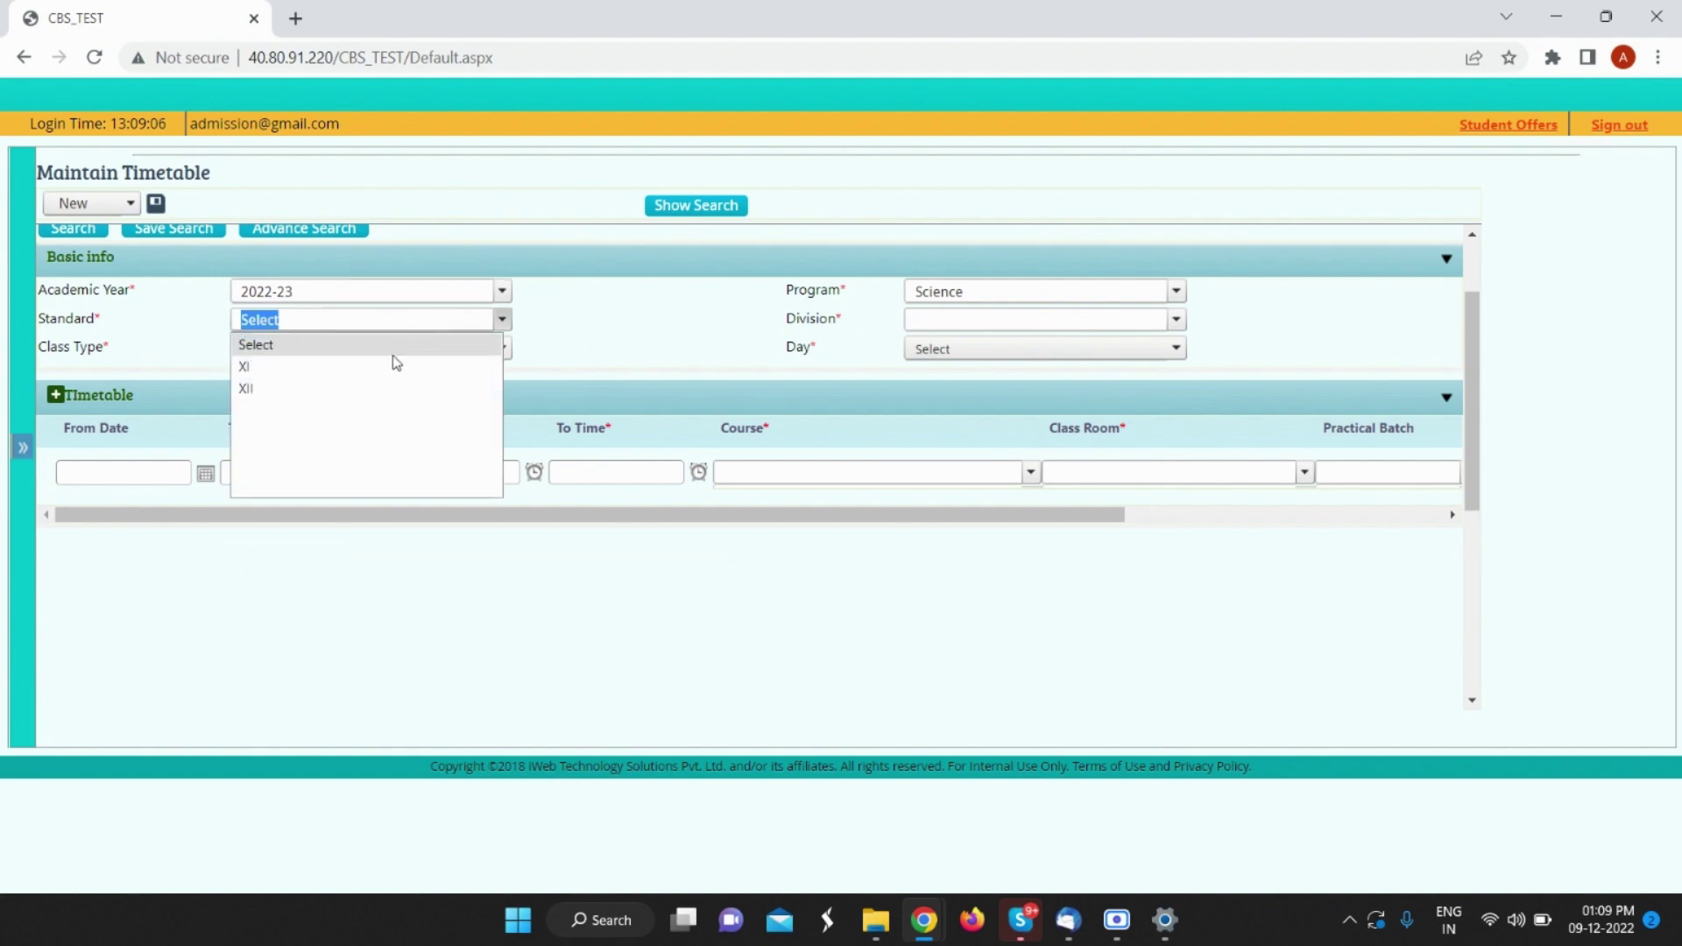
left_click(388, 370)
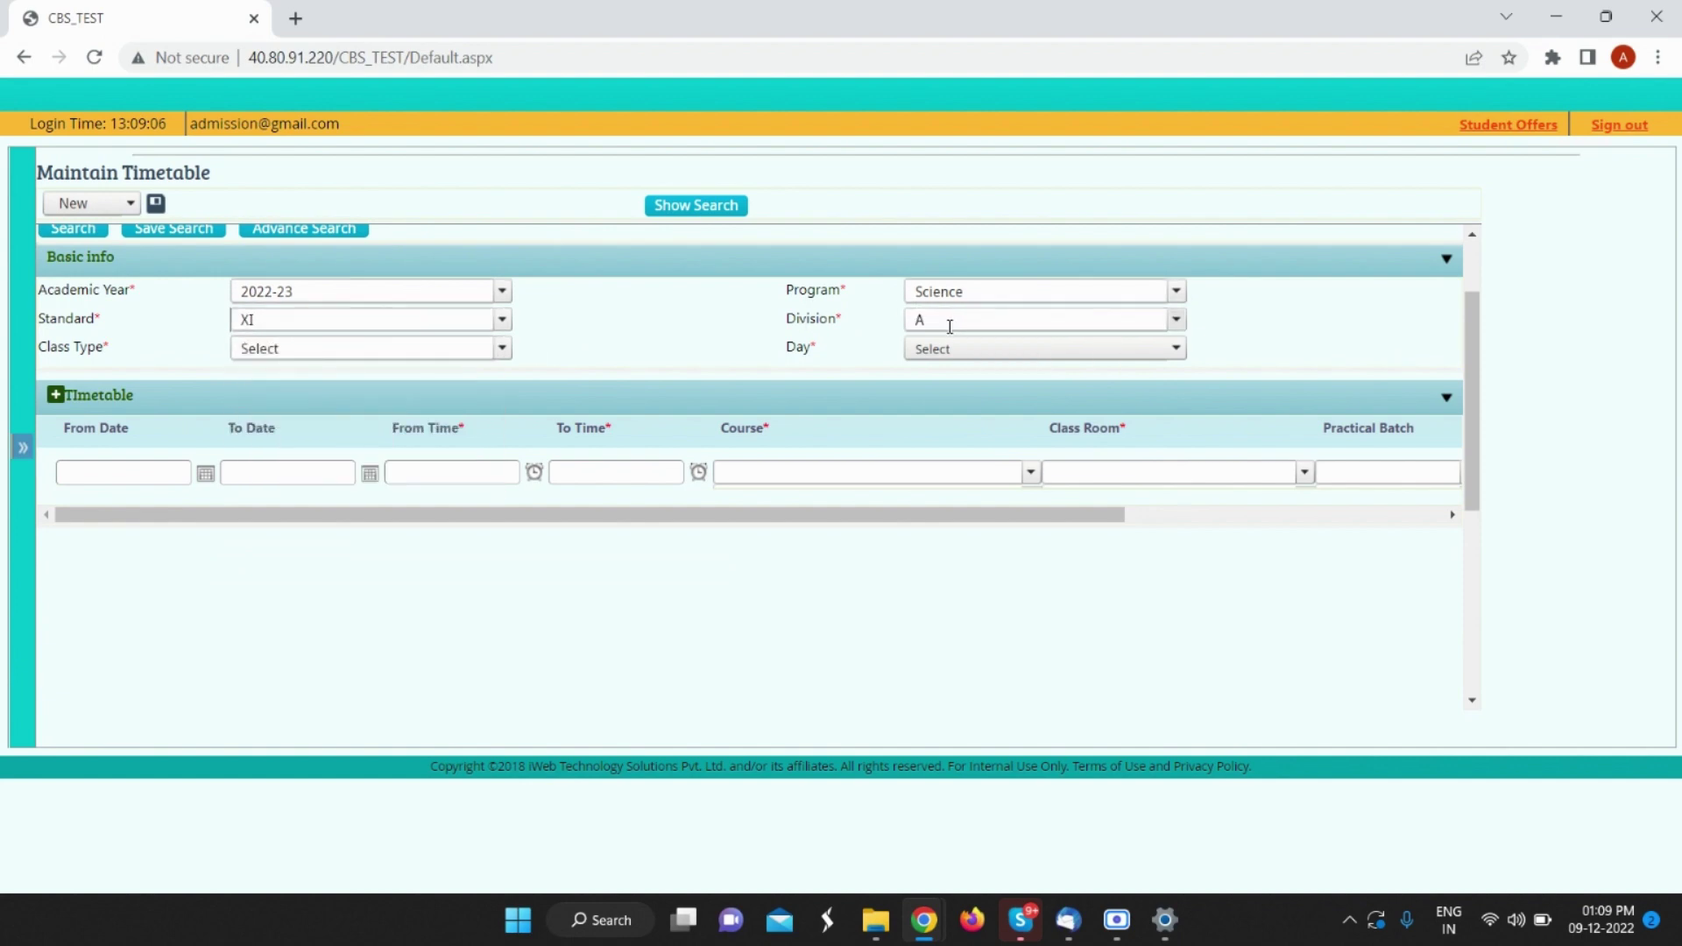
Step: Set the new timetable's class type to Theory and its day to Mon
left_click(449, 353)
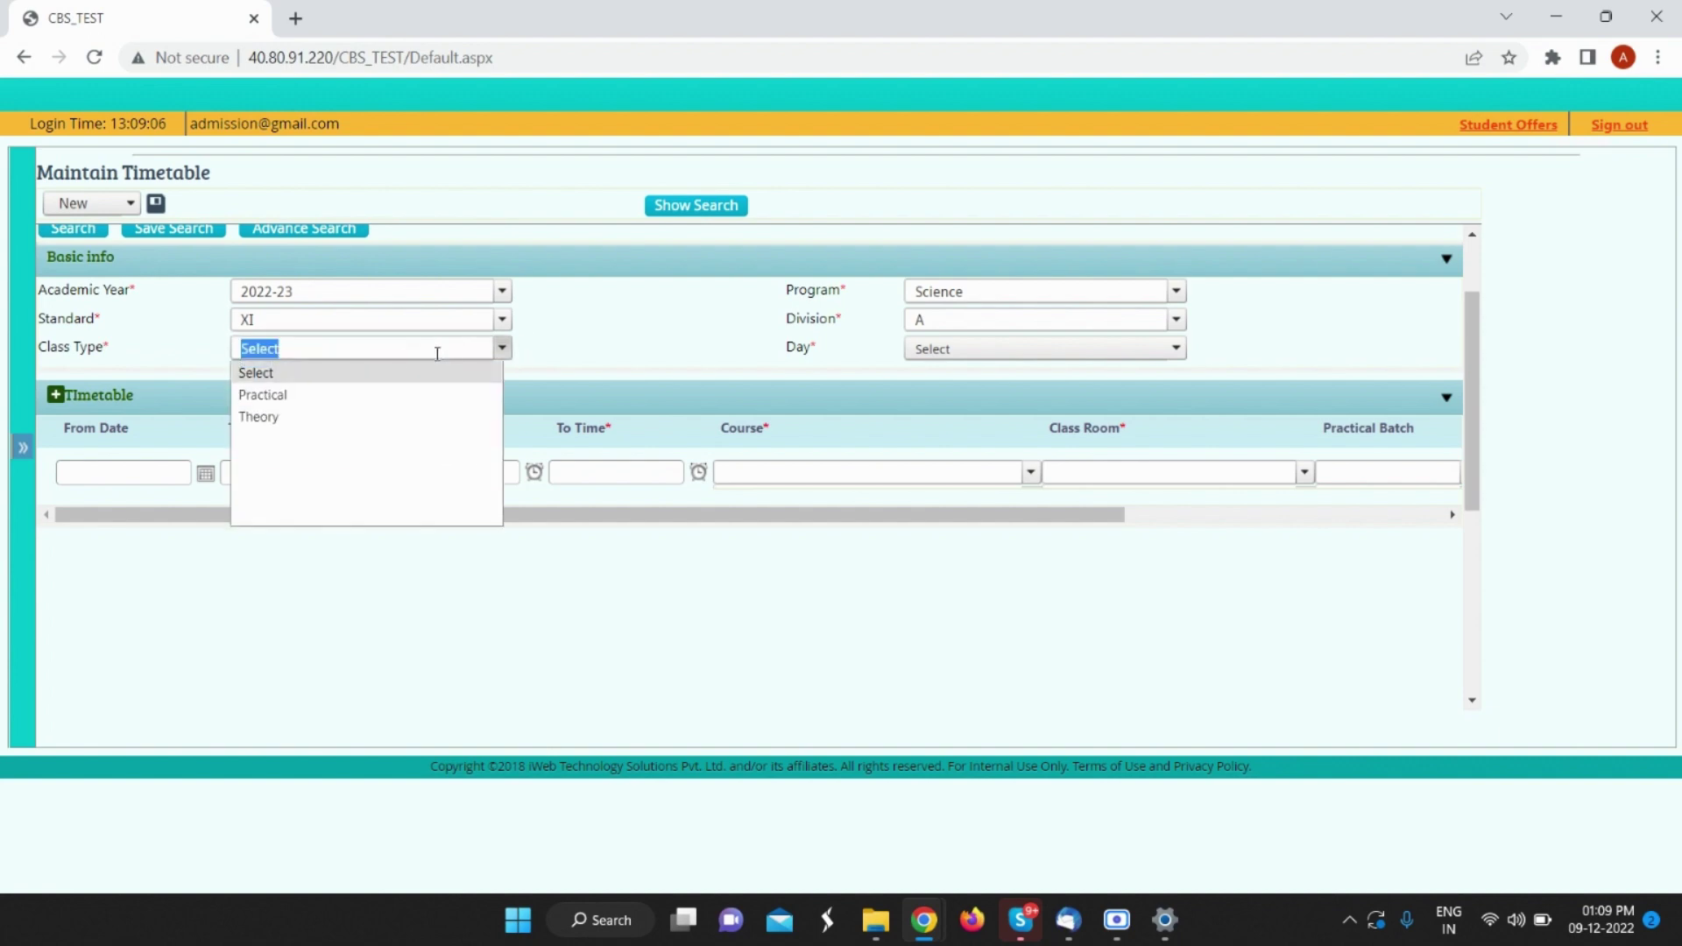
left_click(351, 418)
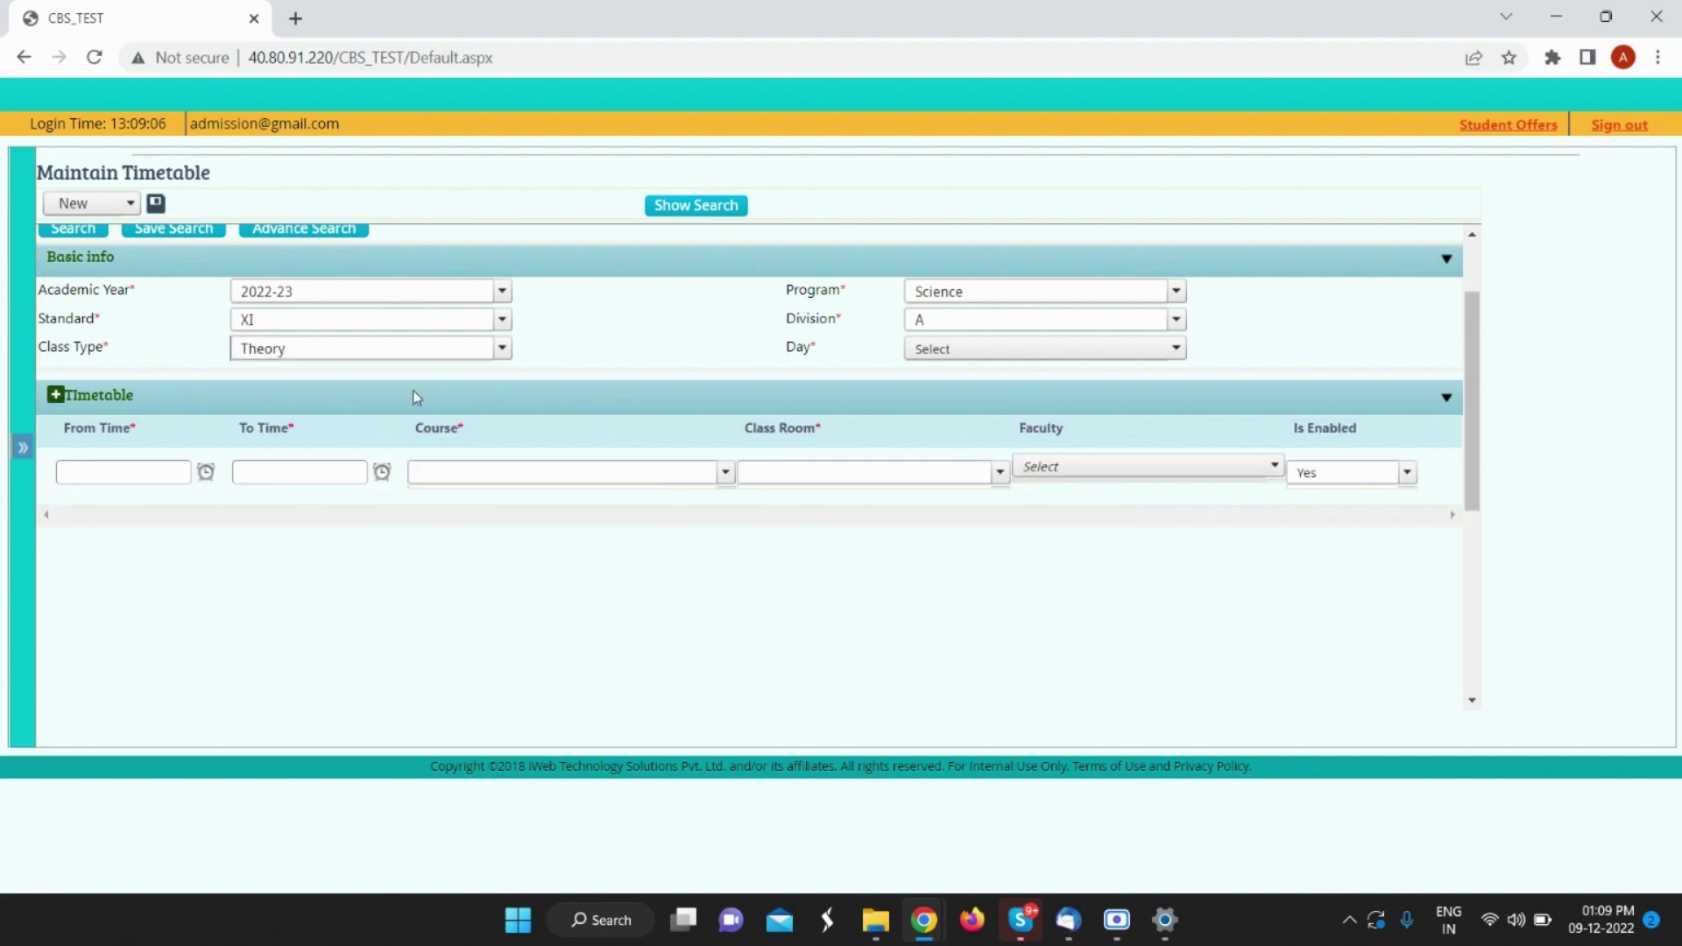
left_click(995, 350)
left_click(976, 423)
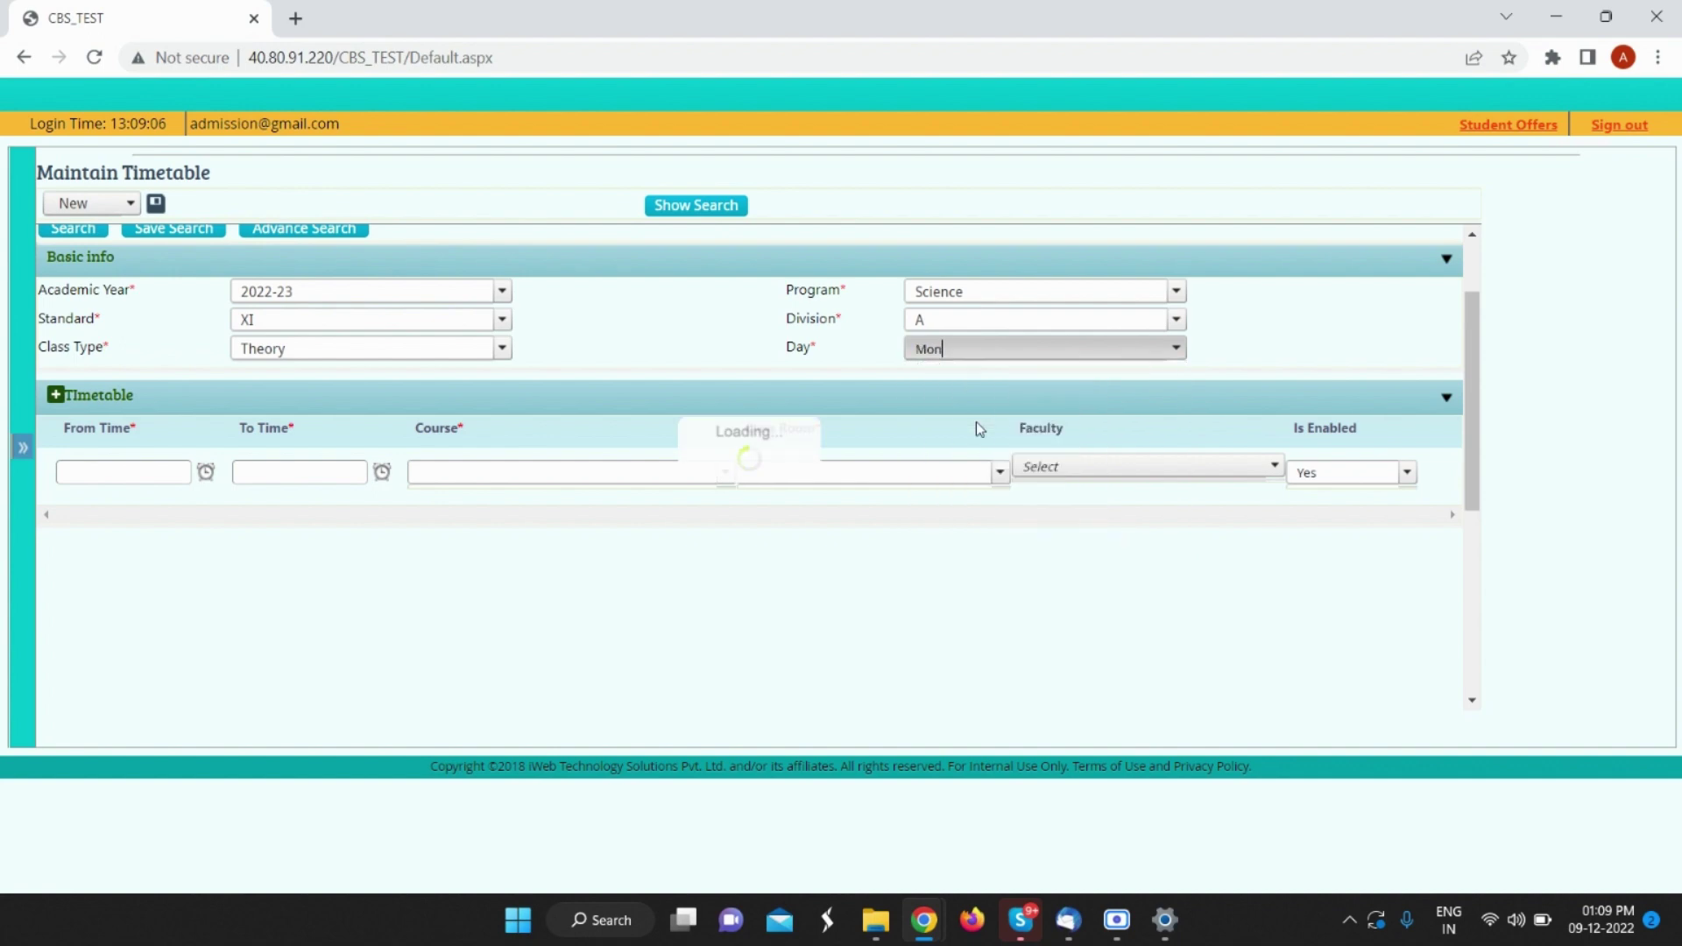
Step: Set the first timetable period to 09:00 AM–10:00 AM with the course (CHEM) Chemistry
left_click(118, 474)
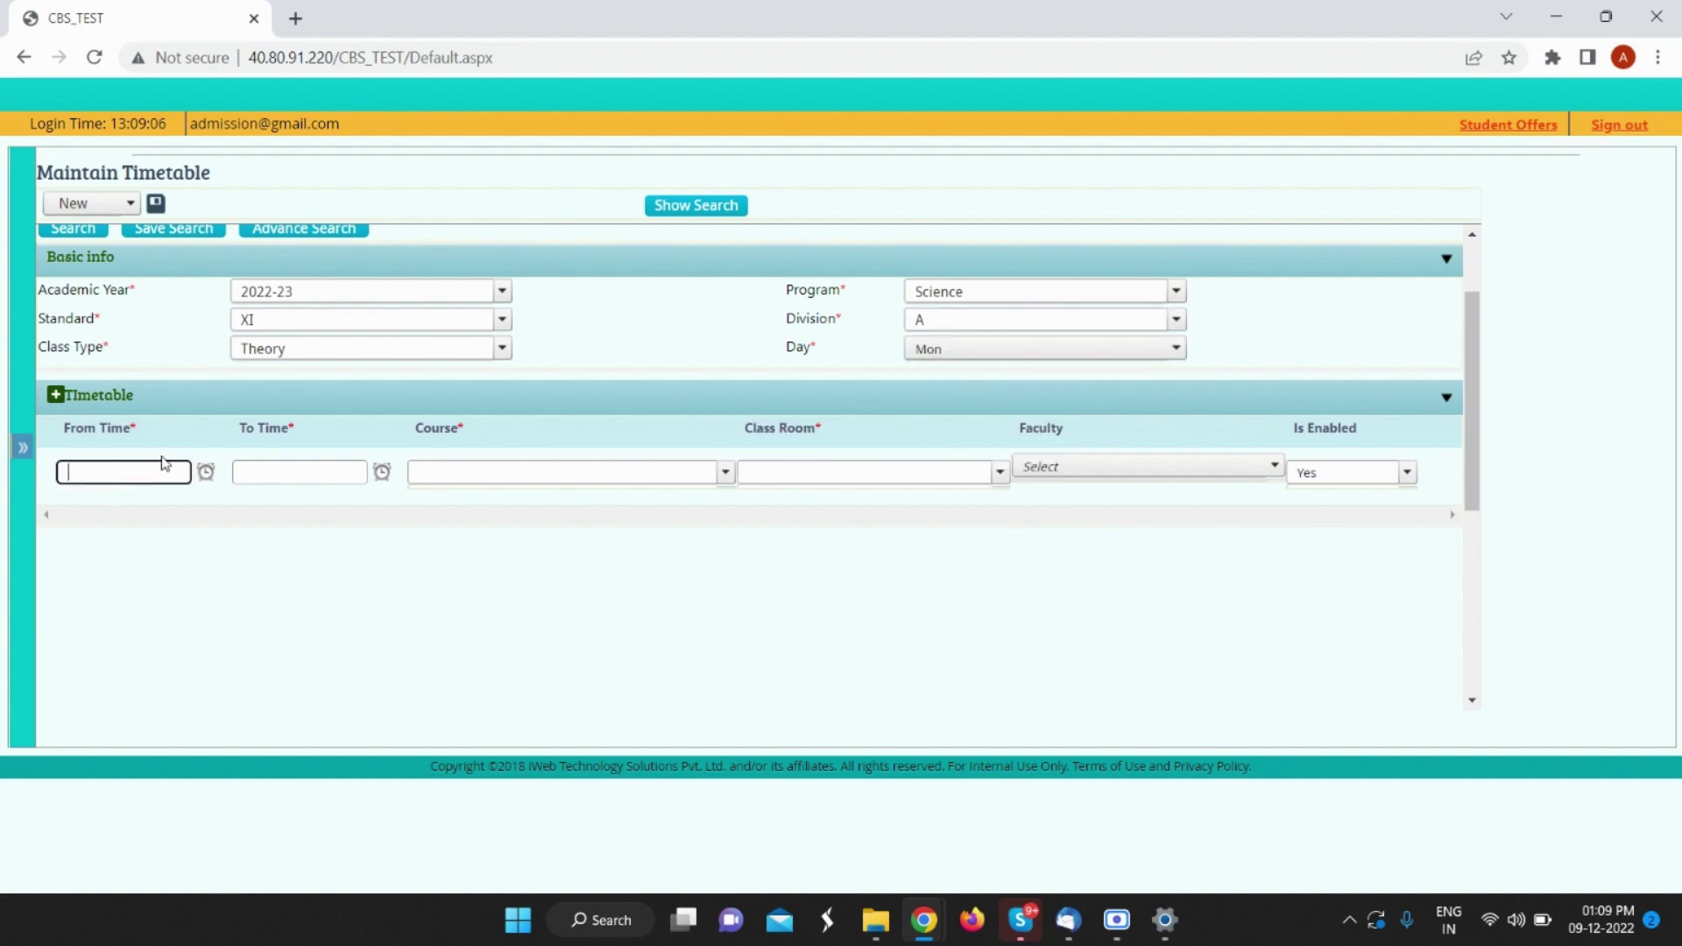
type("9")
left_click(276, 466)
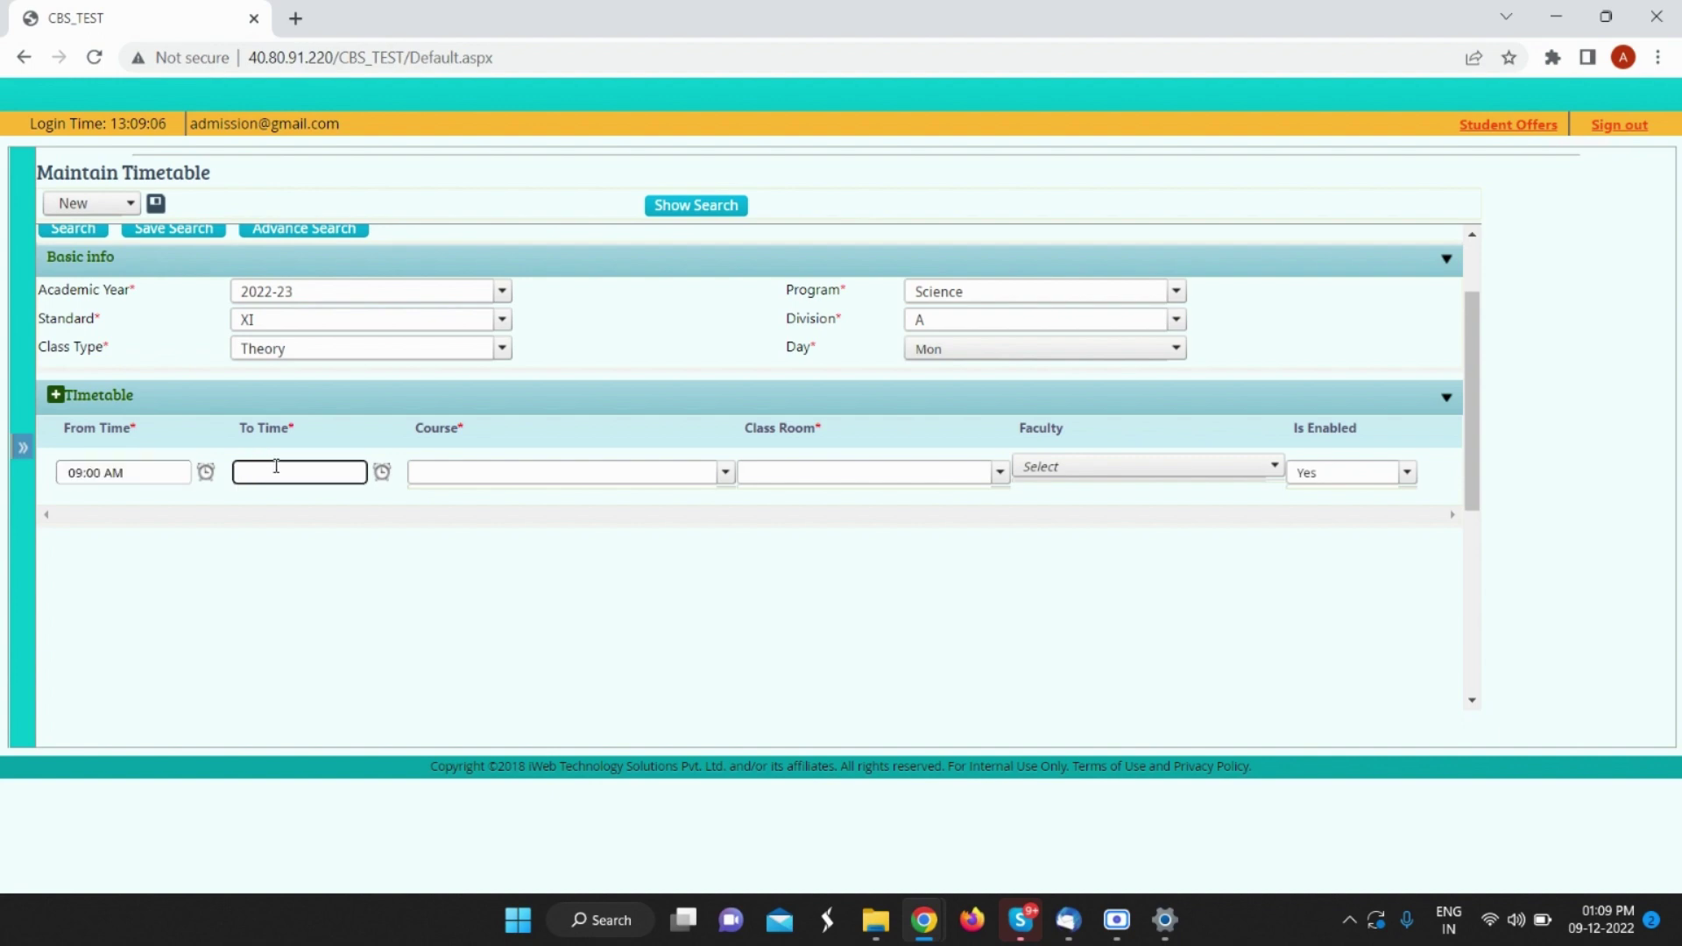
type("10")
left_click(454, 473)
left_click(459, 476)
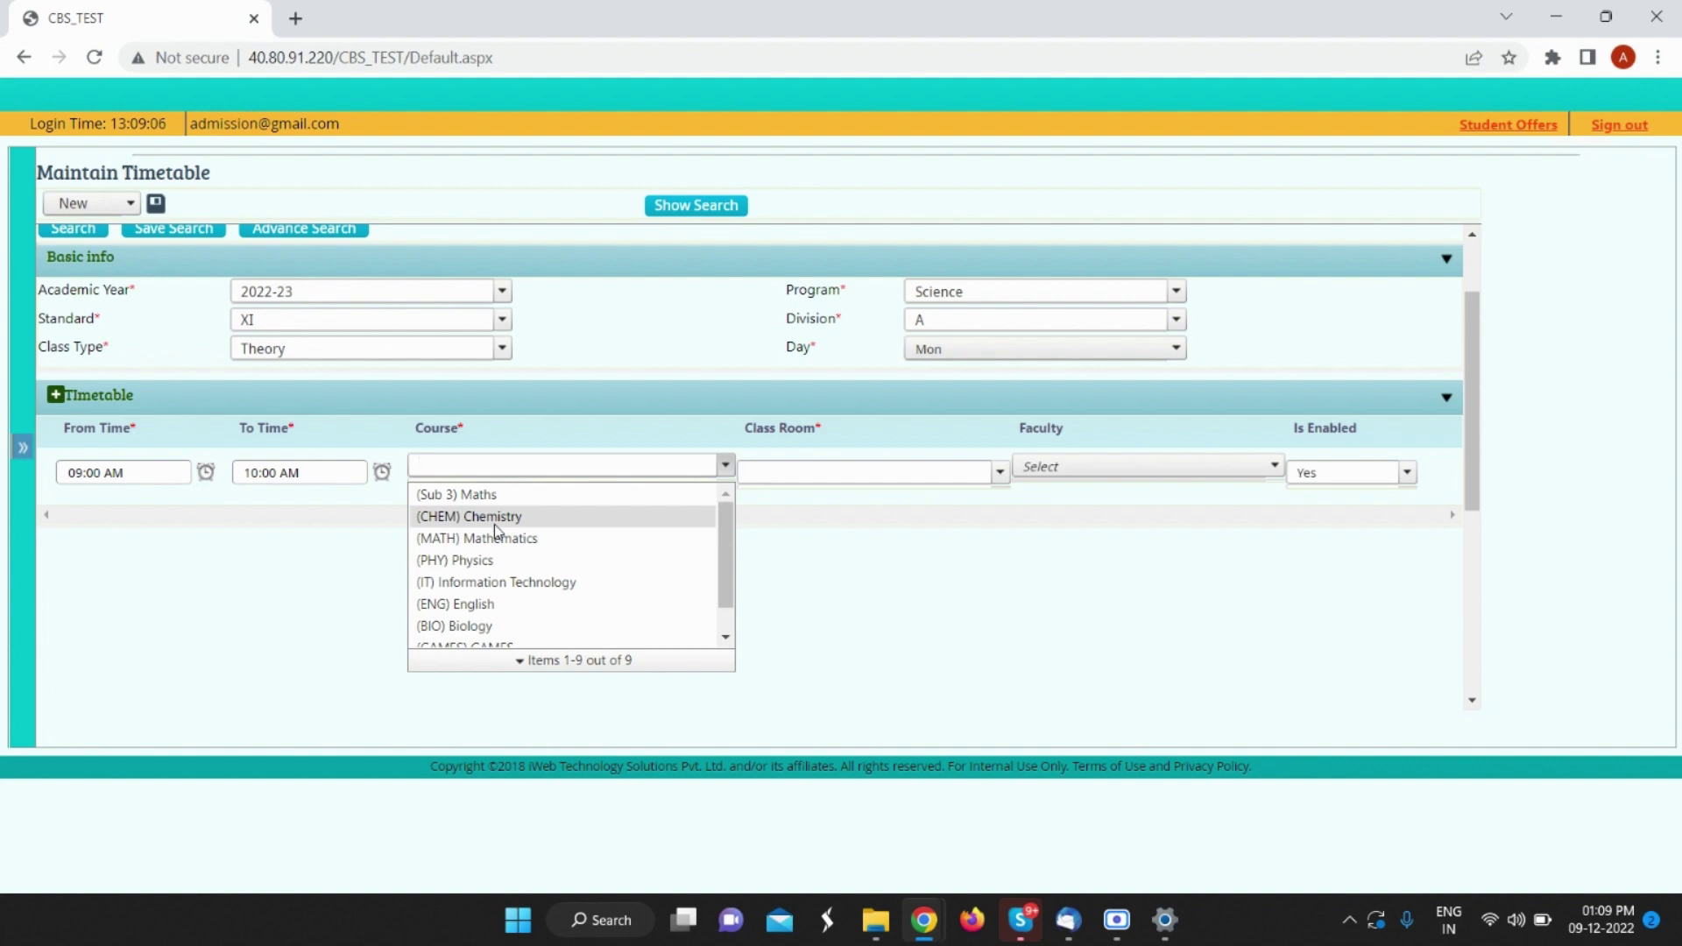
left_click(494, 522)
Step: Give the Chemistry period class room LH 9 and the first listed teacher as faculty
left_click(779, 469)
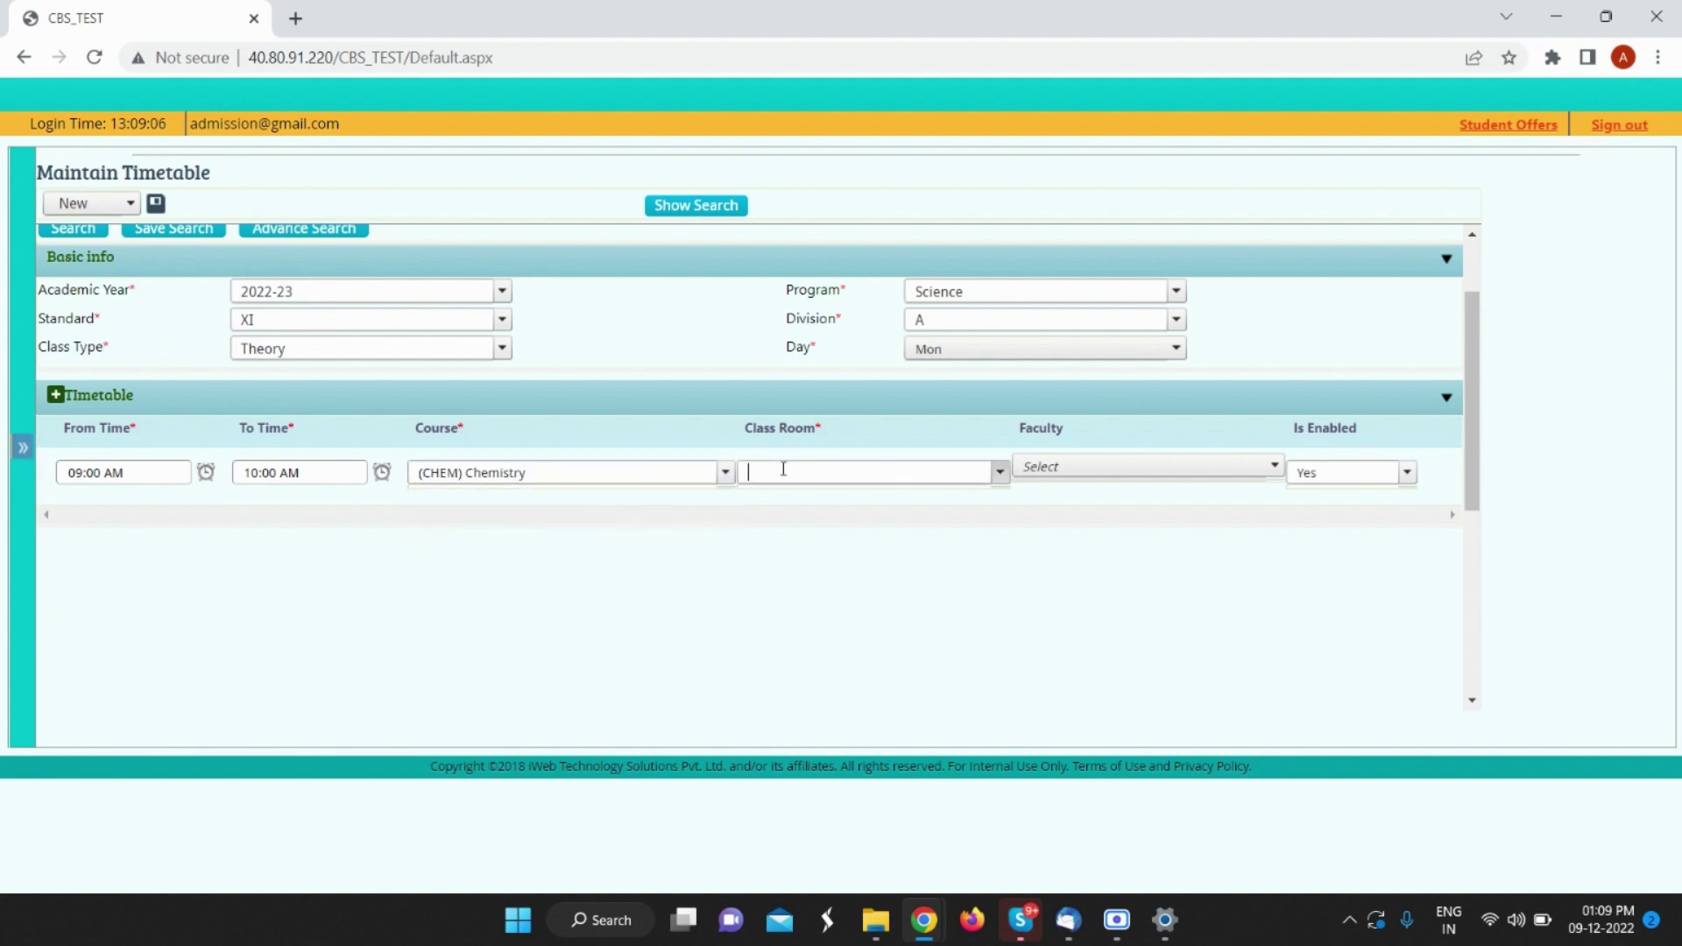
scroll(789, 526, "down", 3)
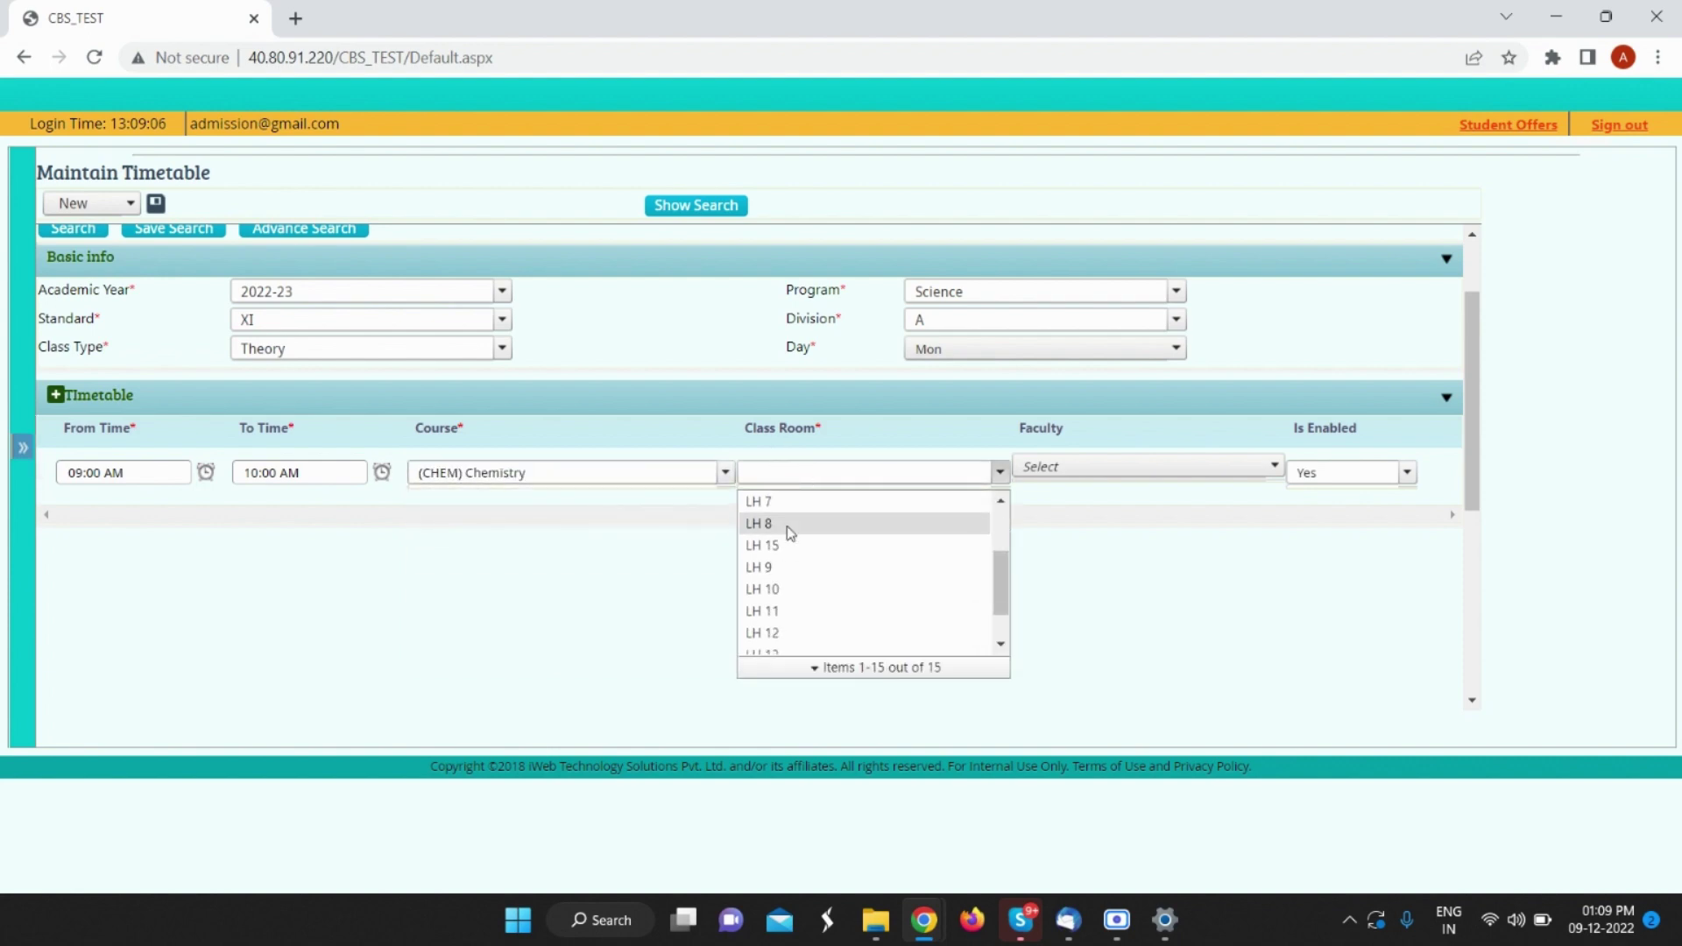
left_click(791, 566)
left_click(1095, 467)
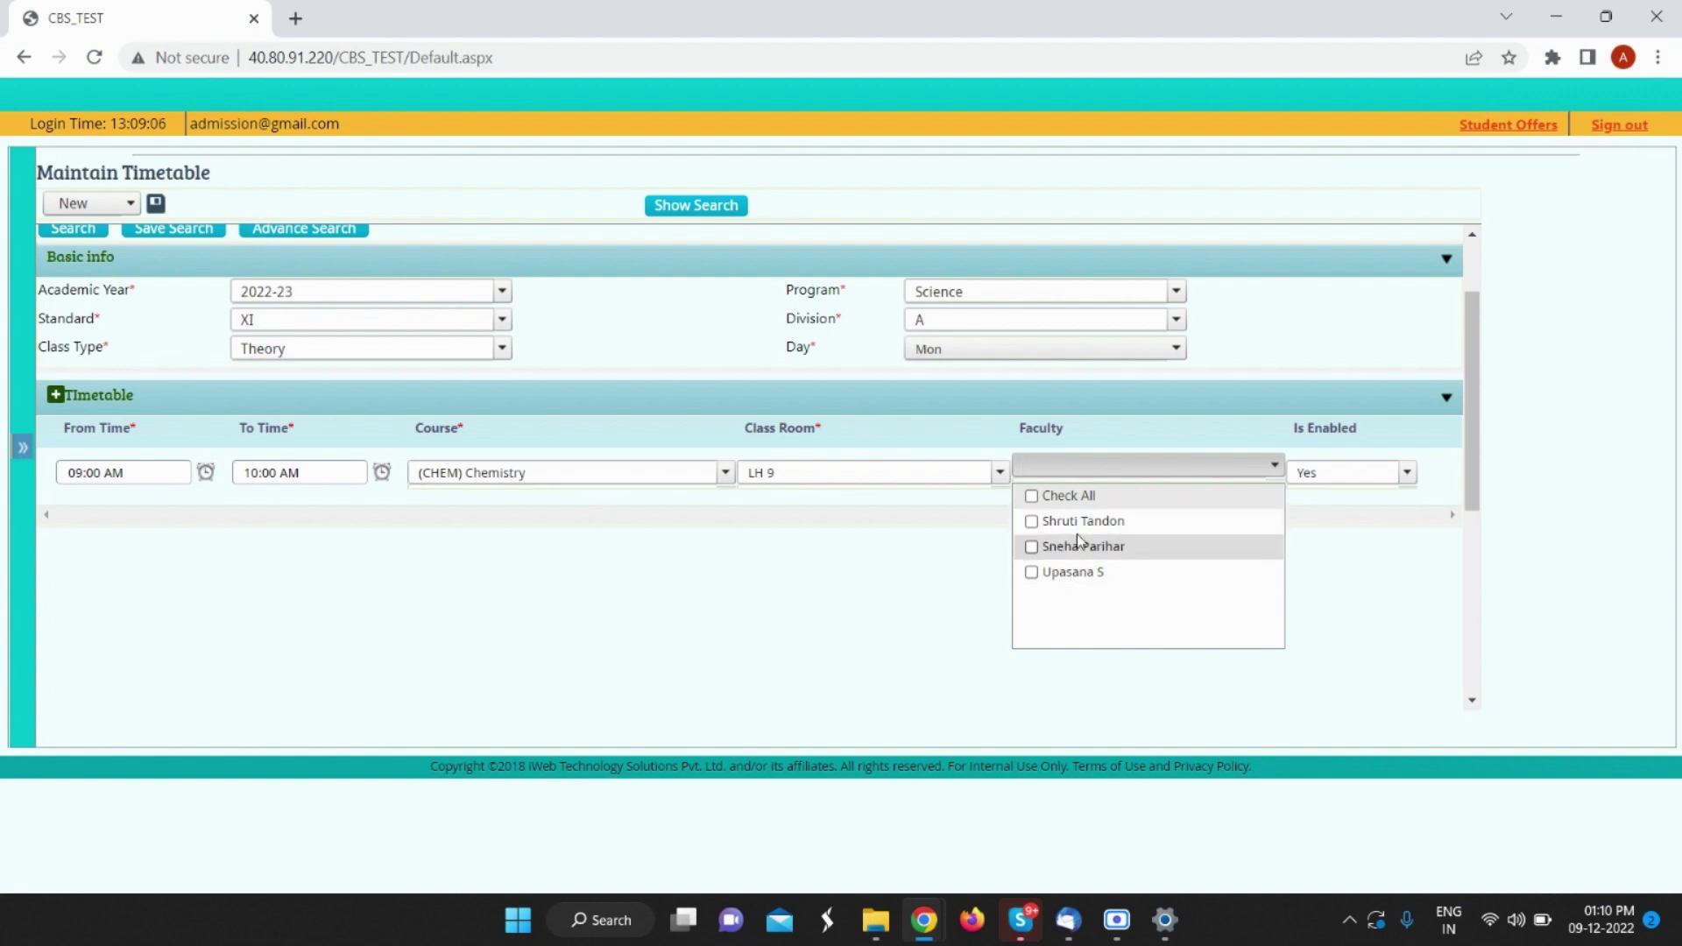
left_click(1076, 523)
left_click(845, 556)
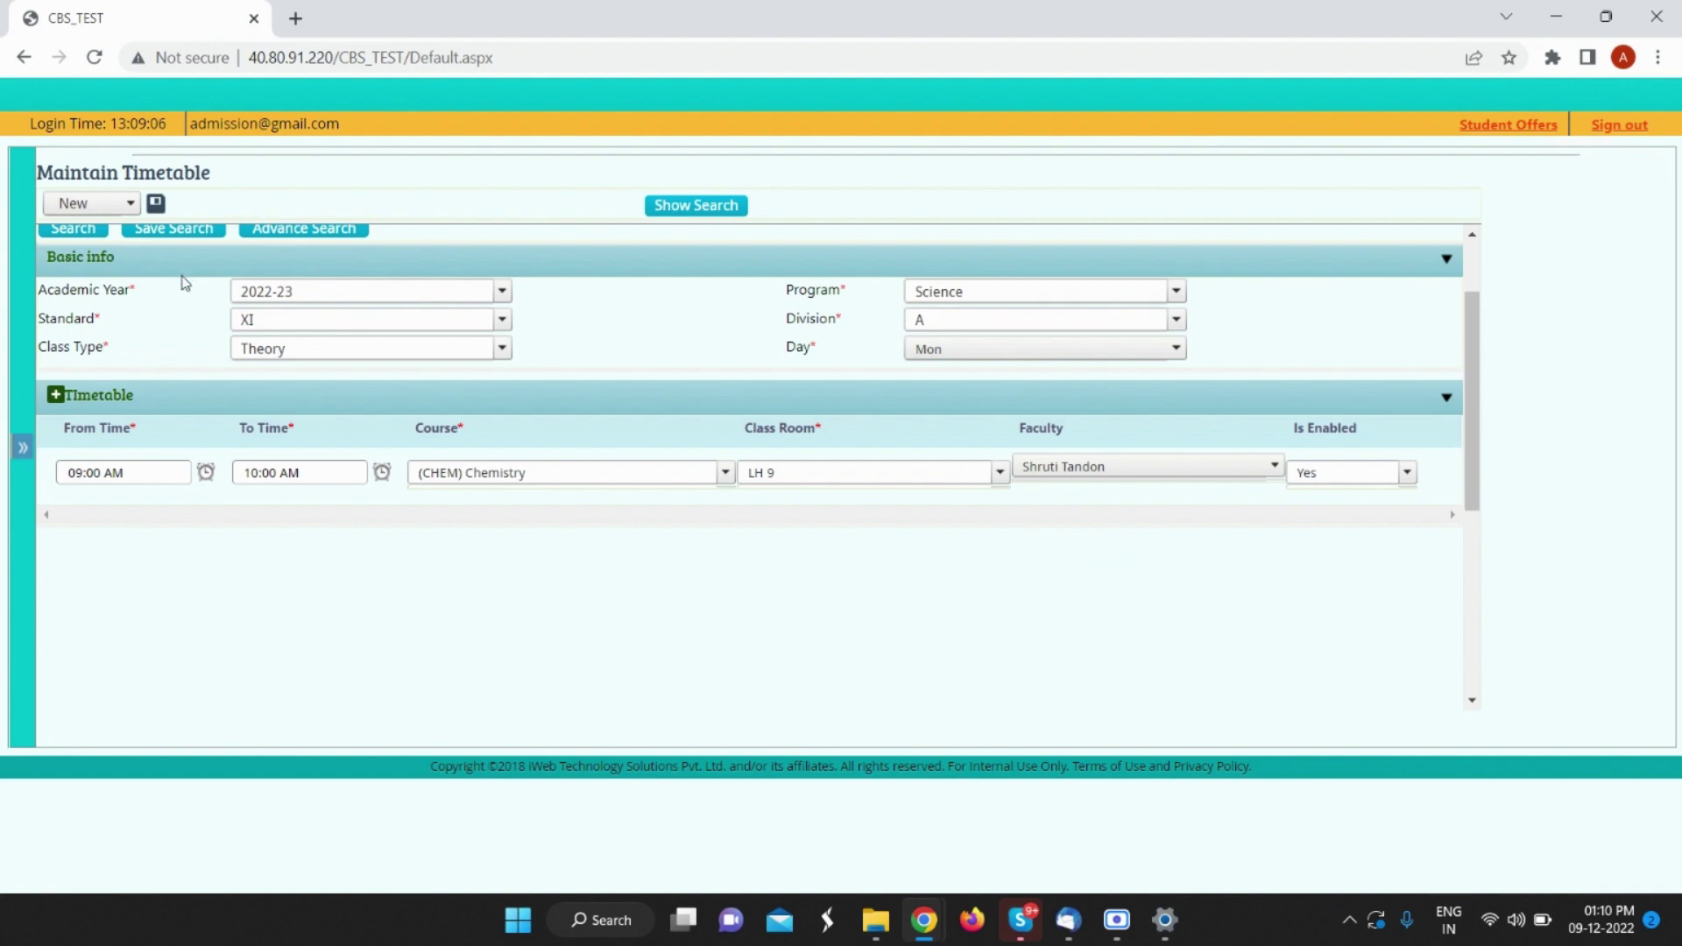
Step: Add a second timetable period from 10:00 AM to 11:00 AM with the course (ENG) English
left_click(55, 397)
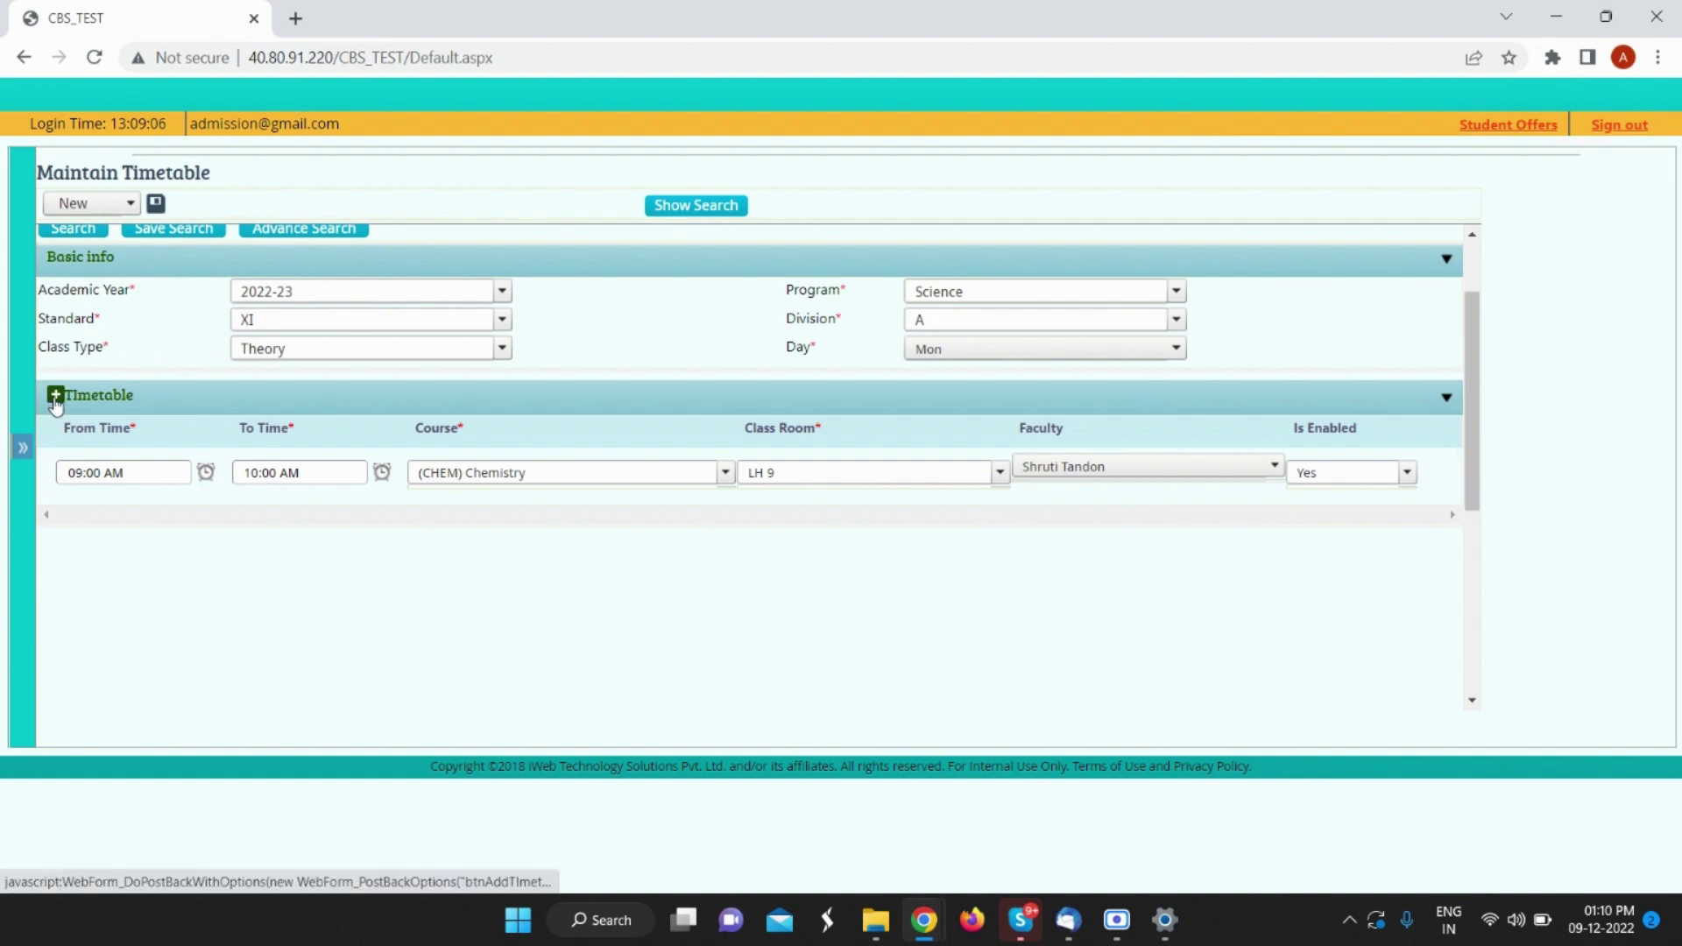
left_click(102, 534)
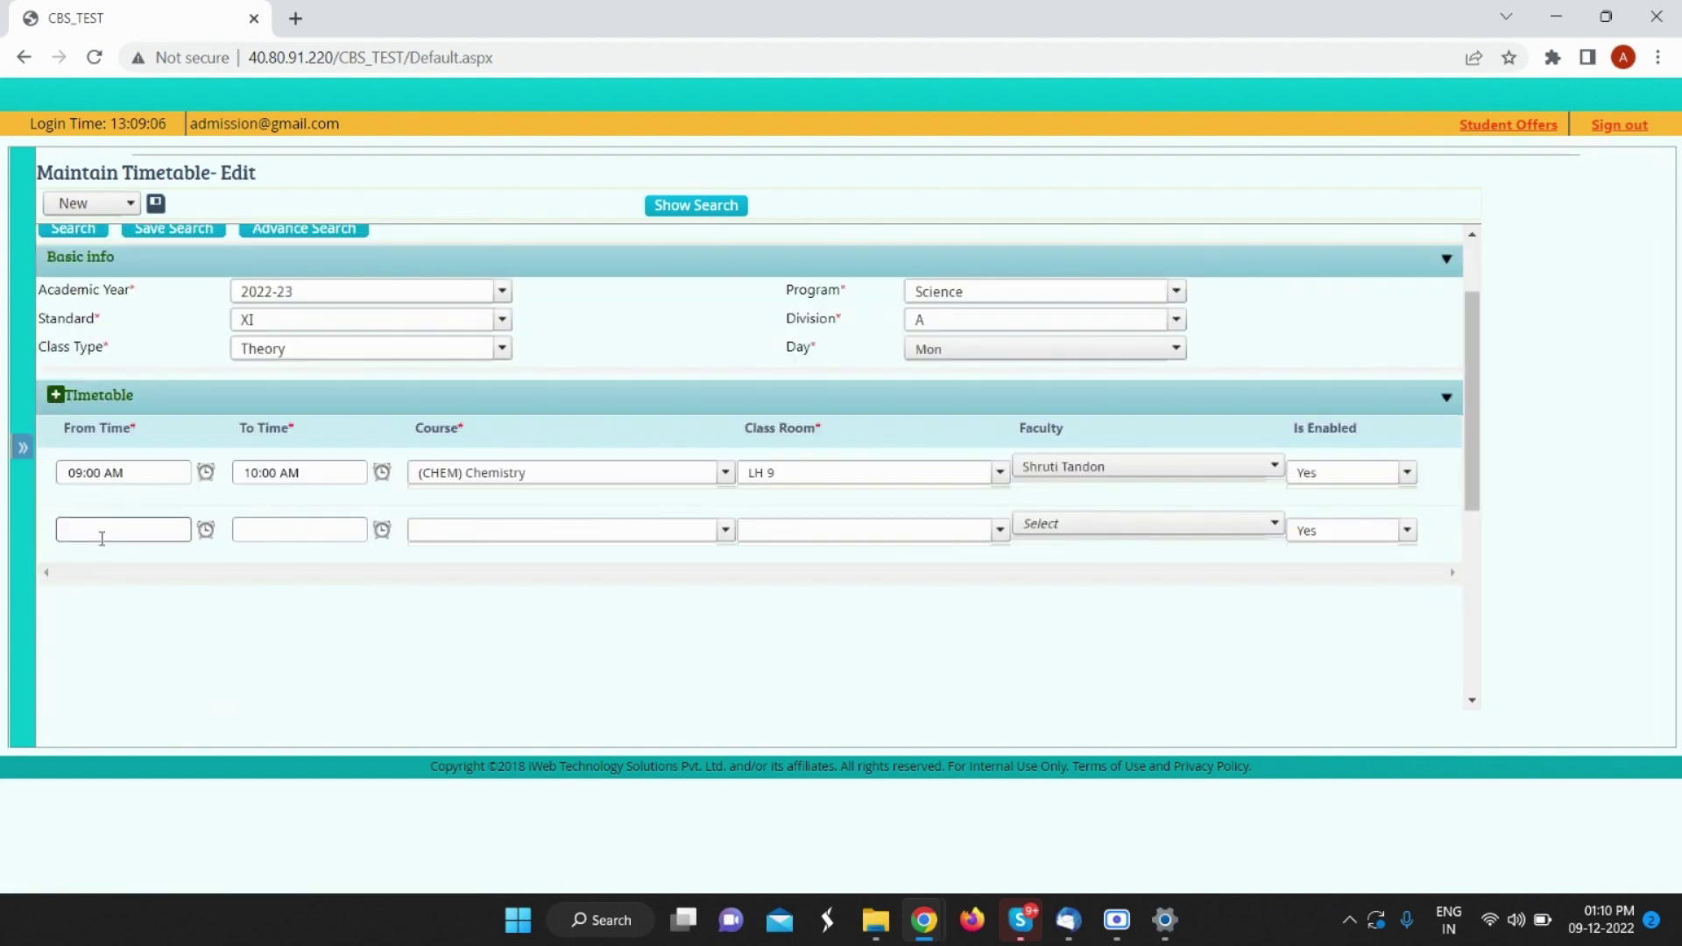
type("10")
left_click(328, 521)
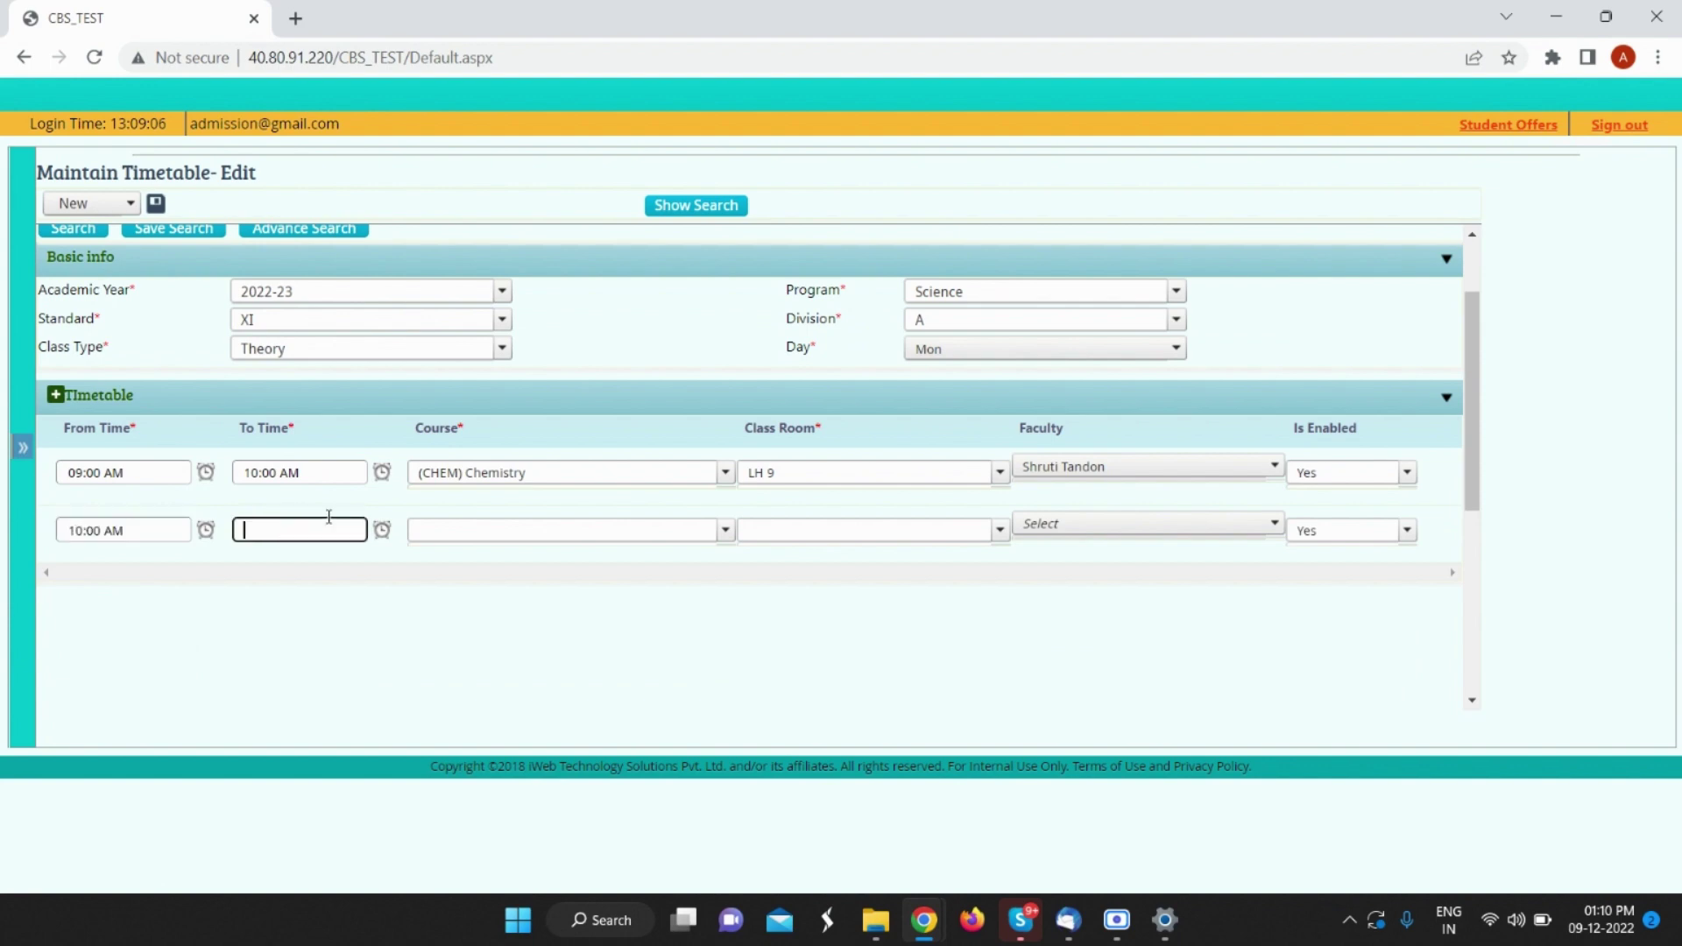
type("11")
left_click(483, 534)
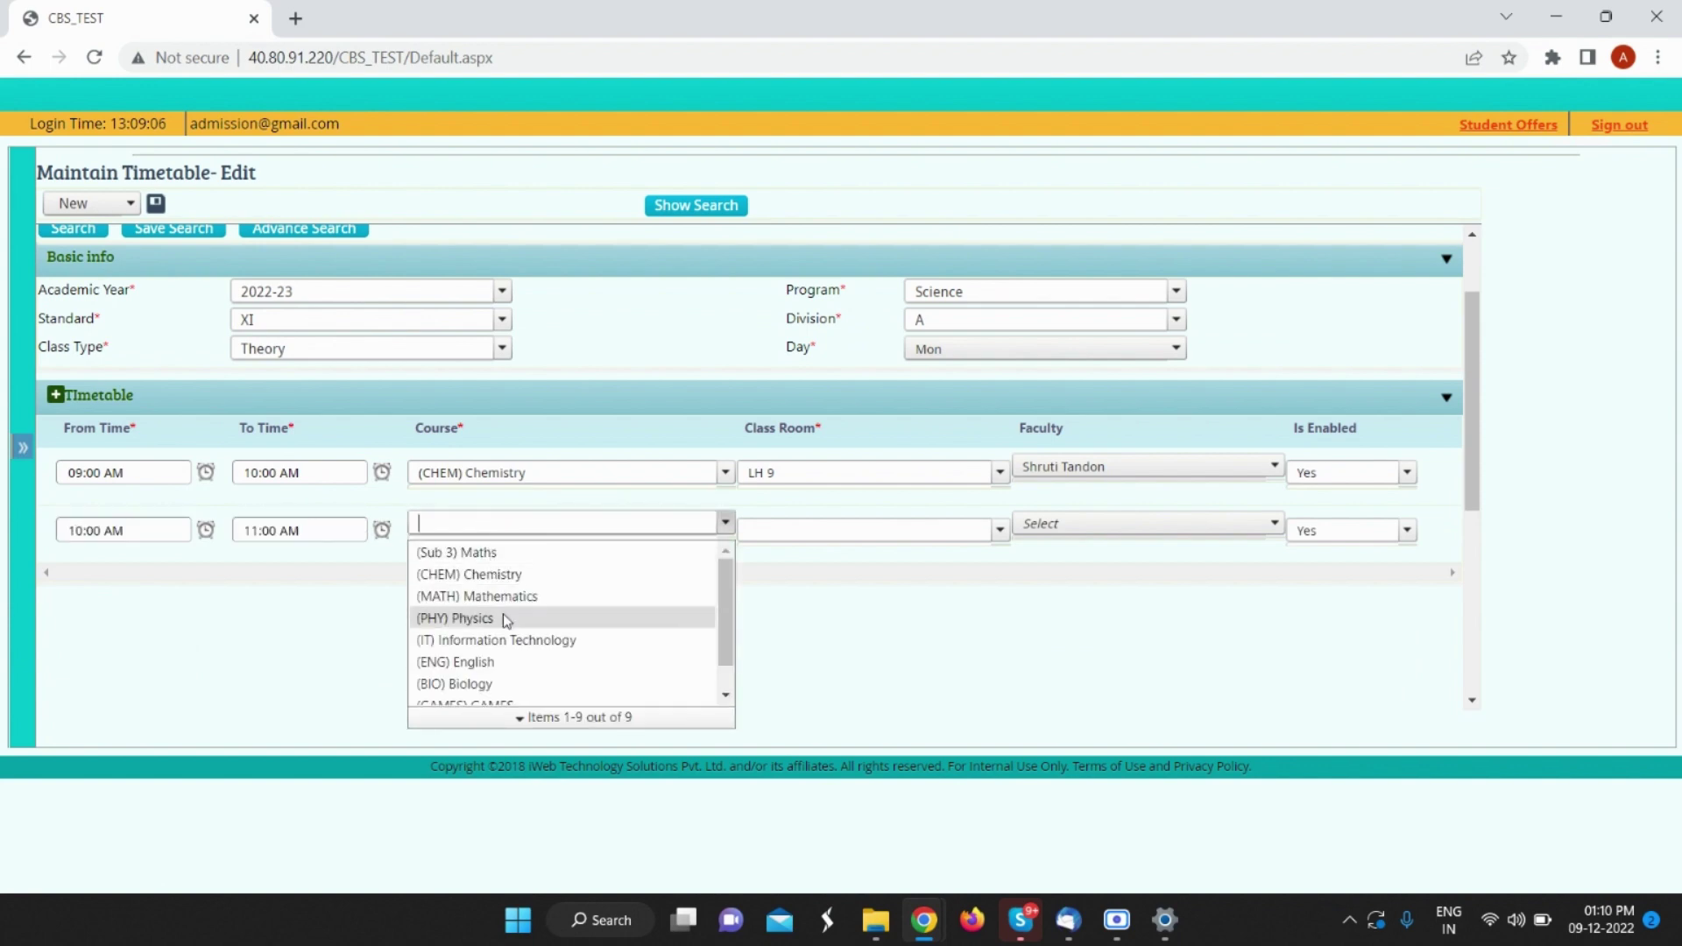
left_click(502, 663)
Step: Give the English period class room LH 9 and the only listed teacher as faculty
left_click(797, 530)
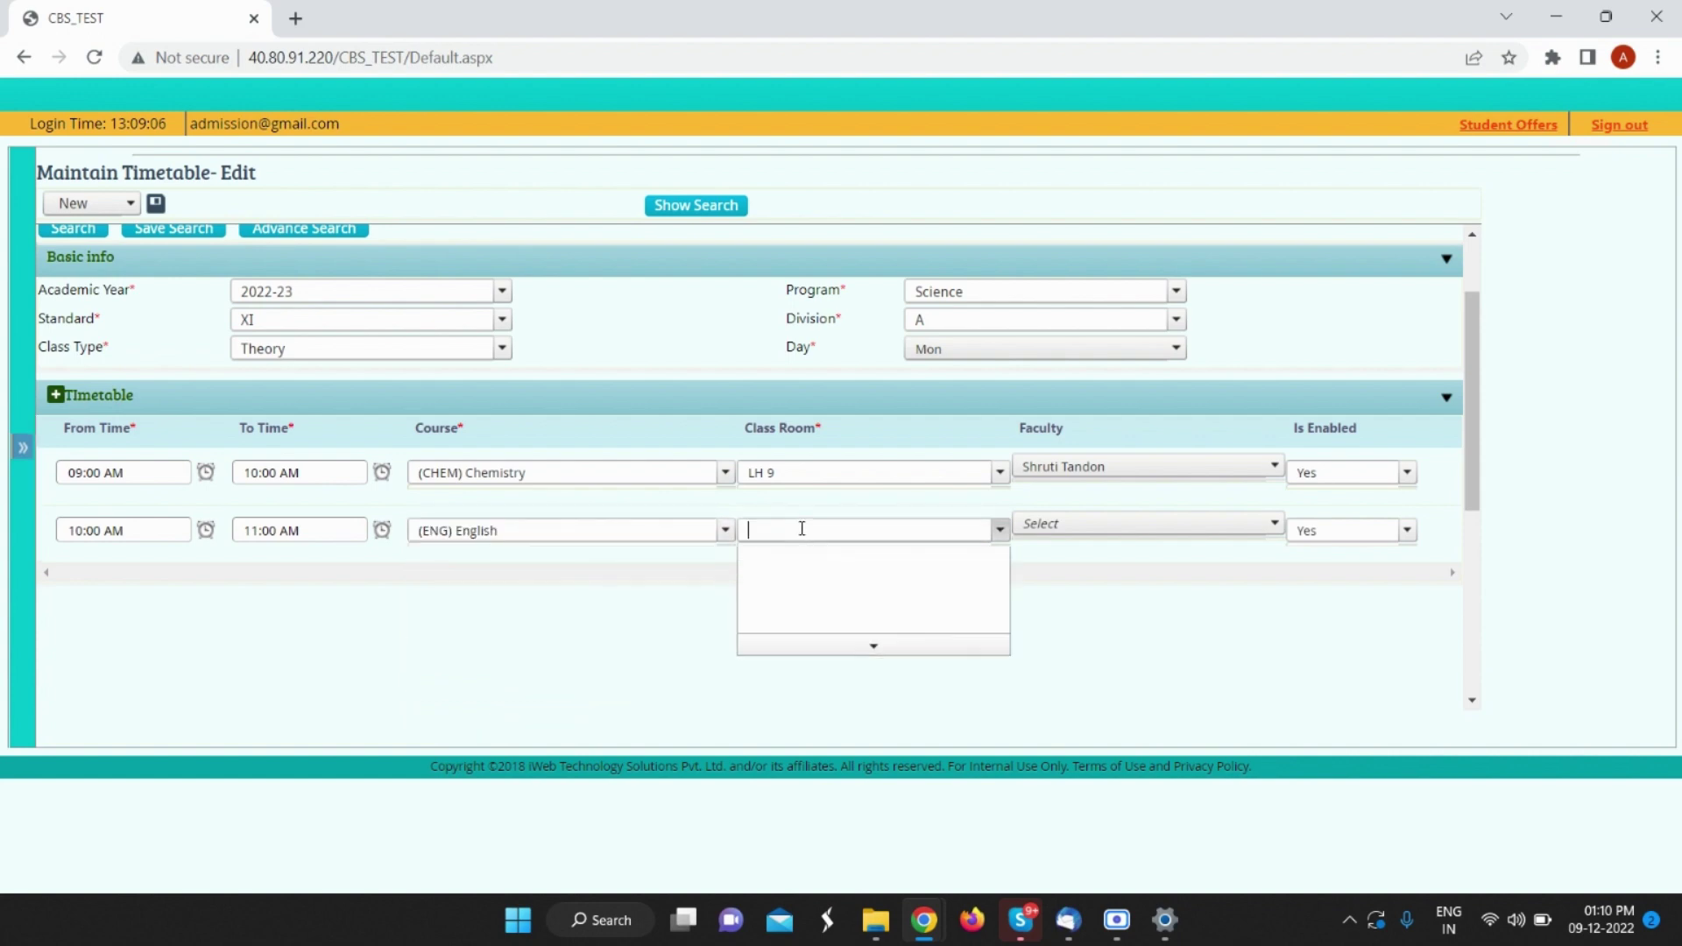
left_click(761, 705)
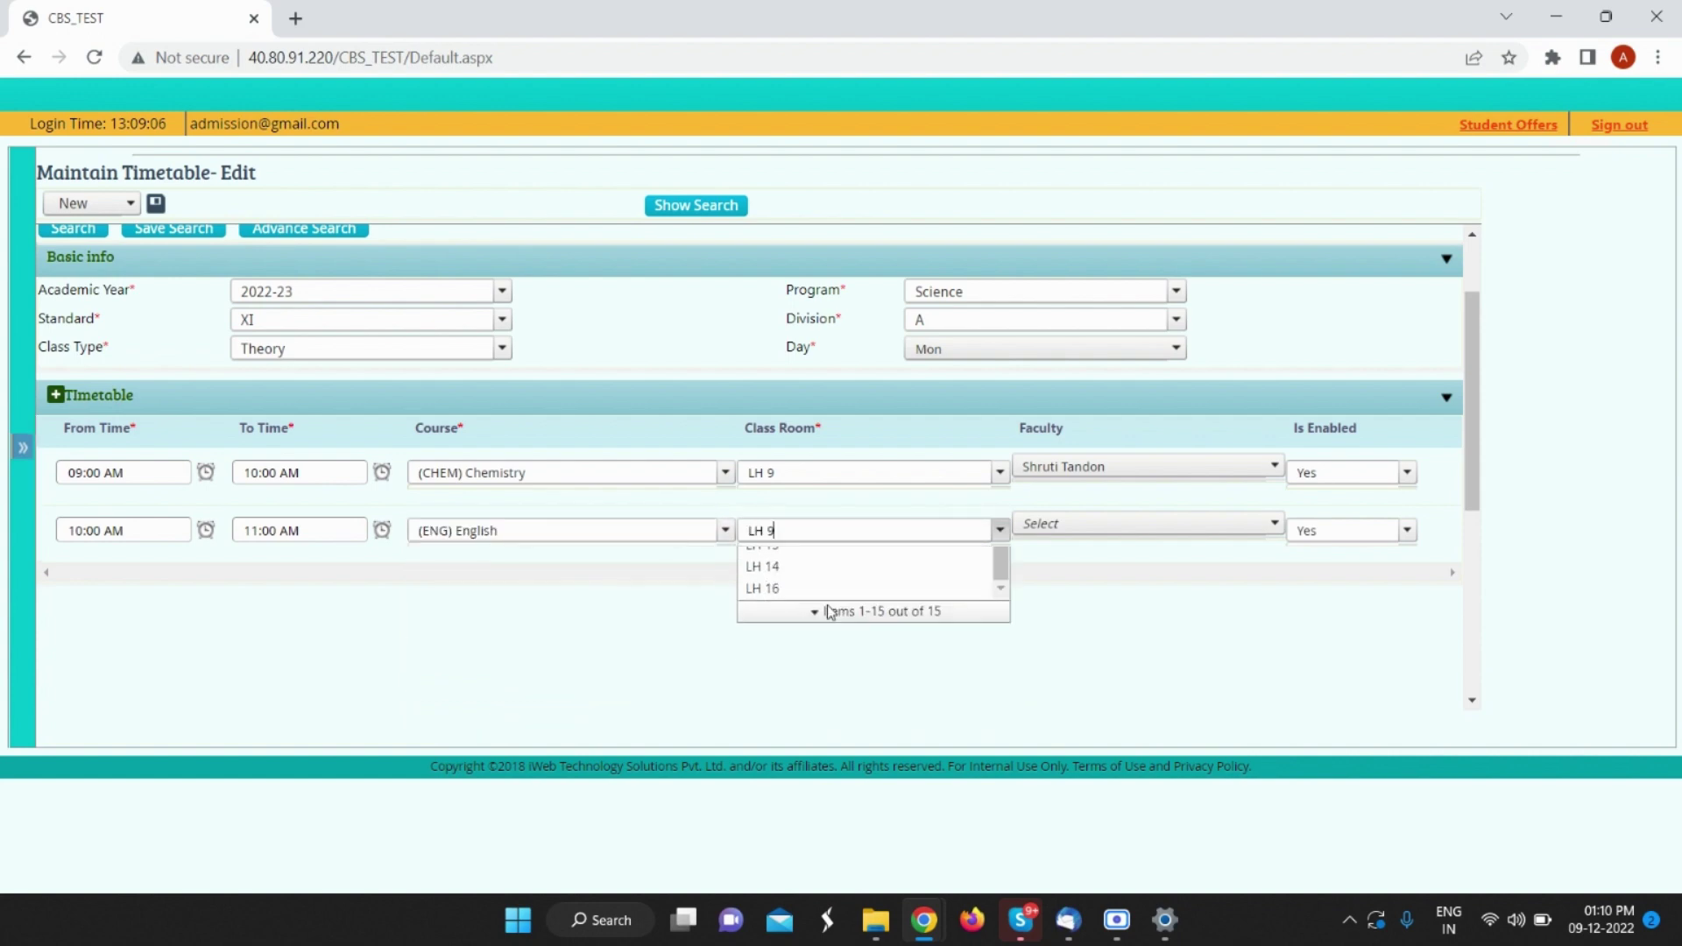
left_click(1059, 515)
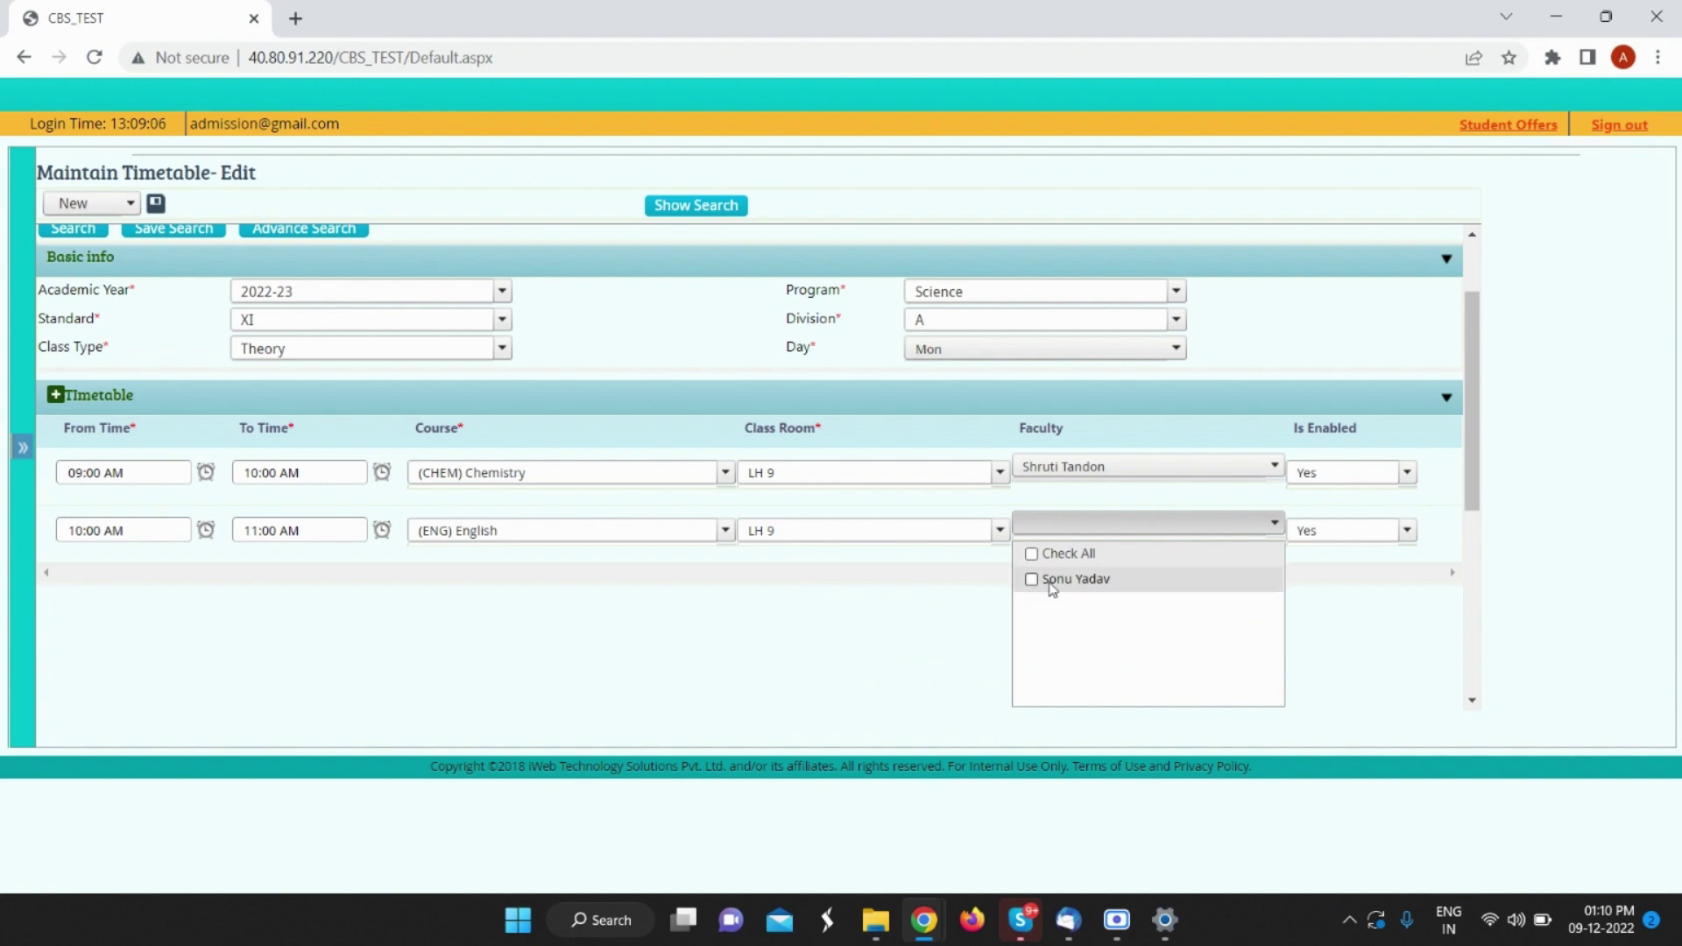
left_click(1050, 584)
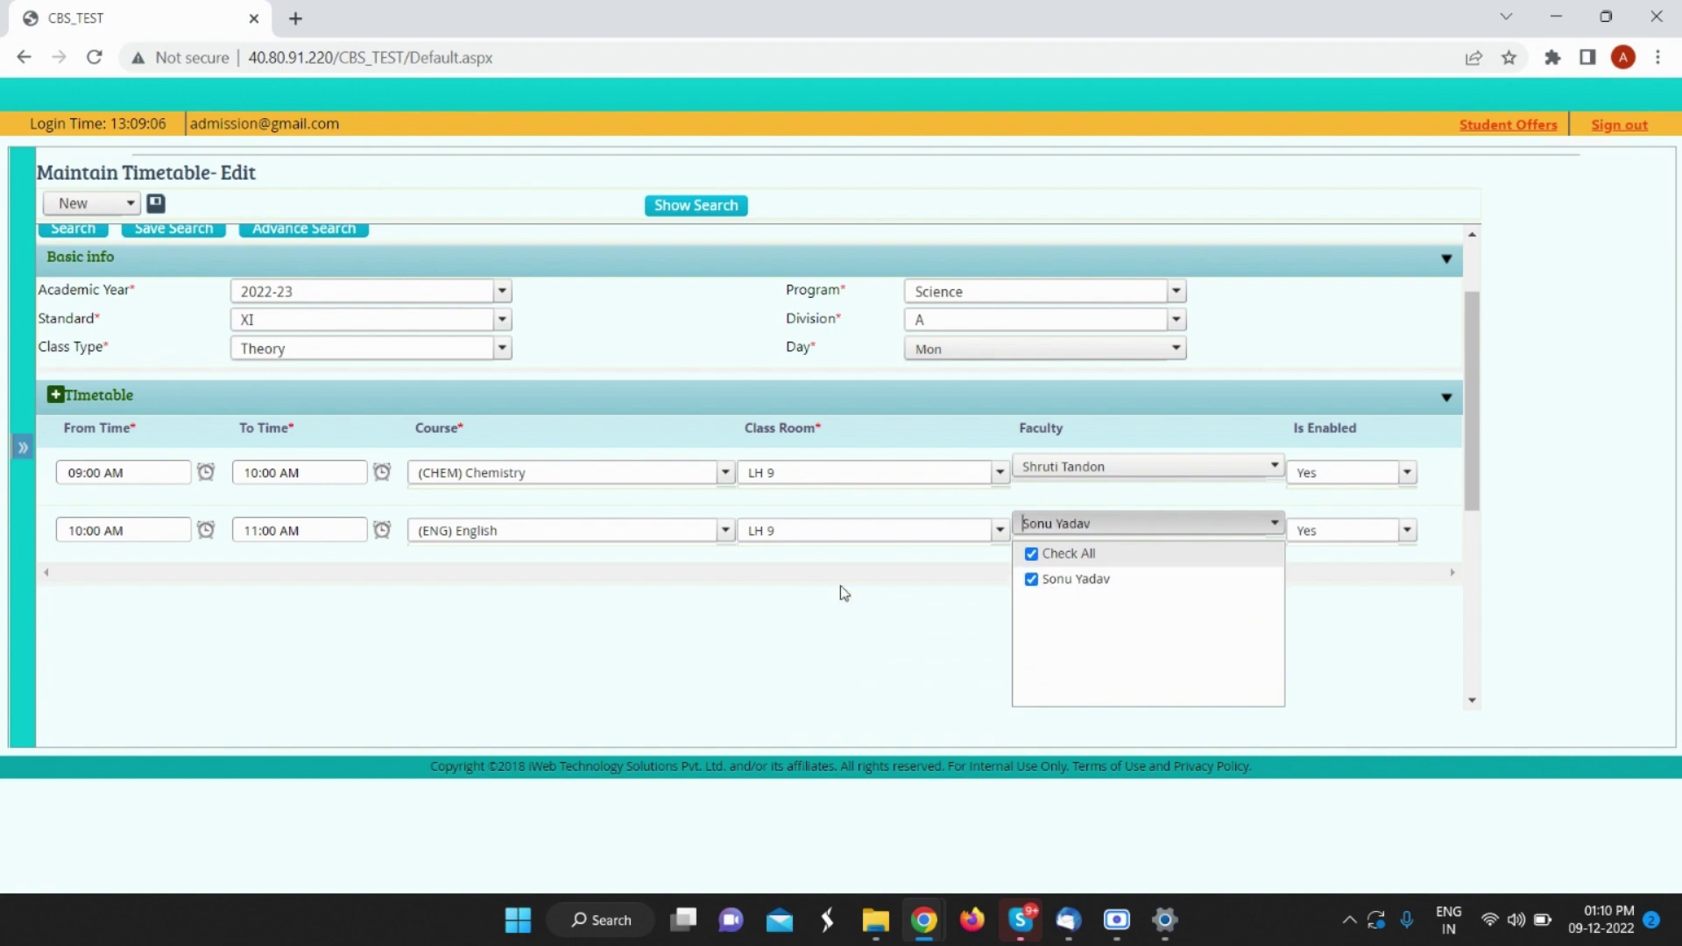
Step: Add a third timetable period from 11:00 AM to 12:00 PM with the course (Sub 3) Maths
left_click(55, 395)
left_click(110, 588)
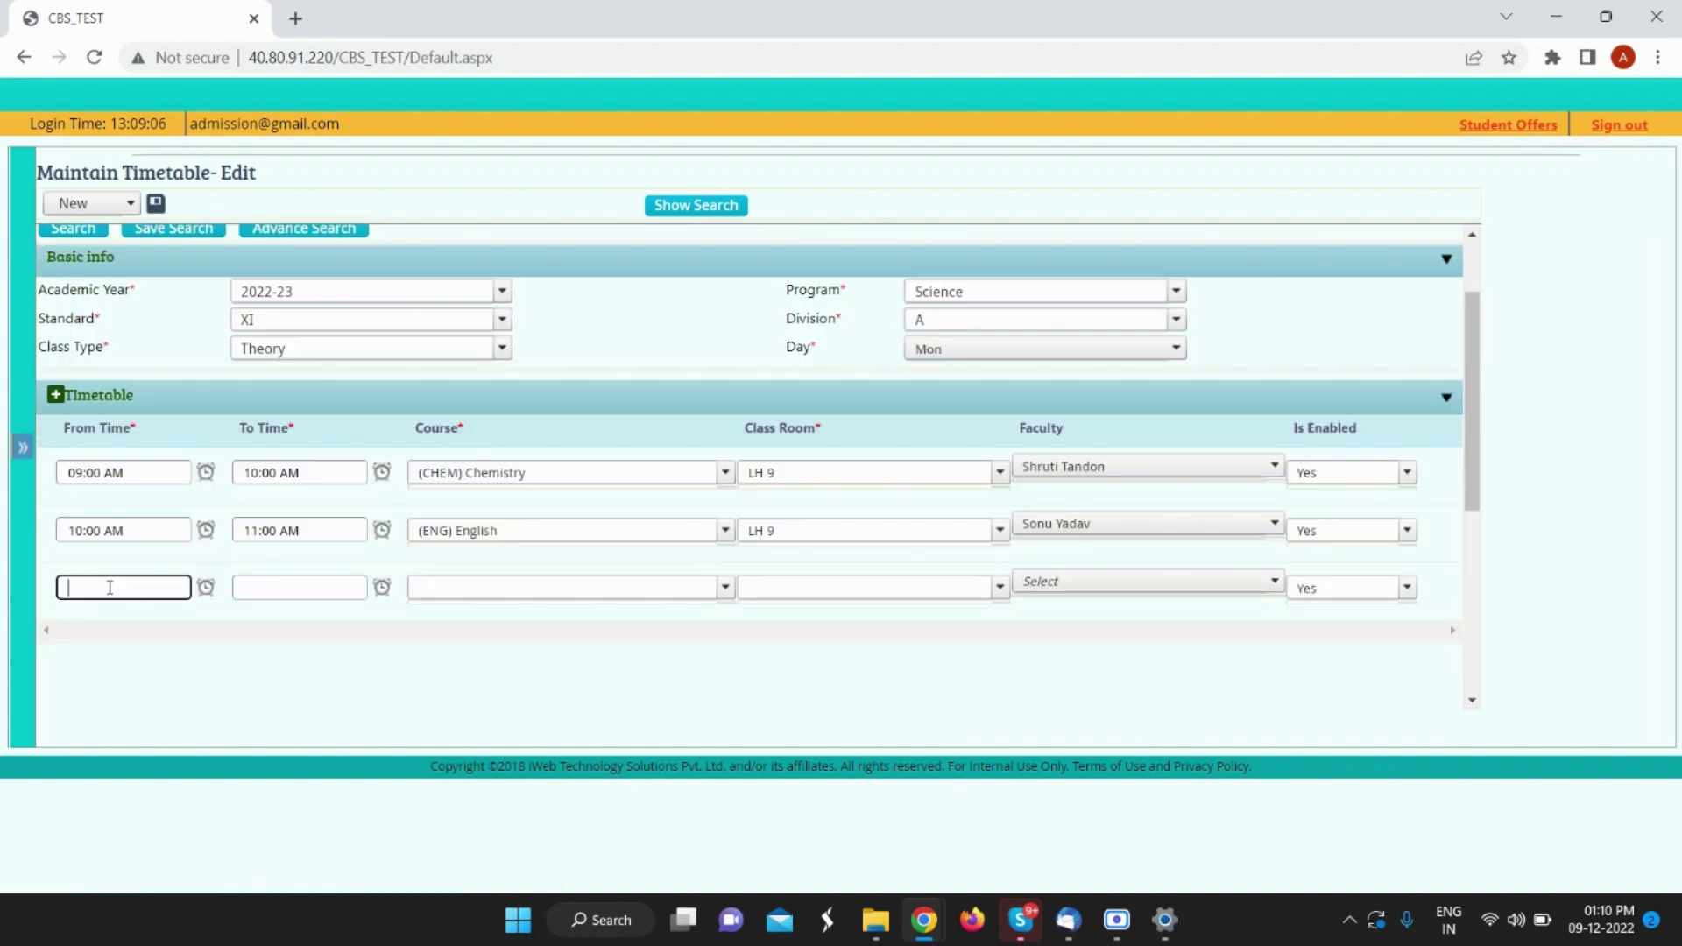
type("11")
left_click(273, 581)
type("12")
left_click(545, 586)
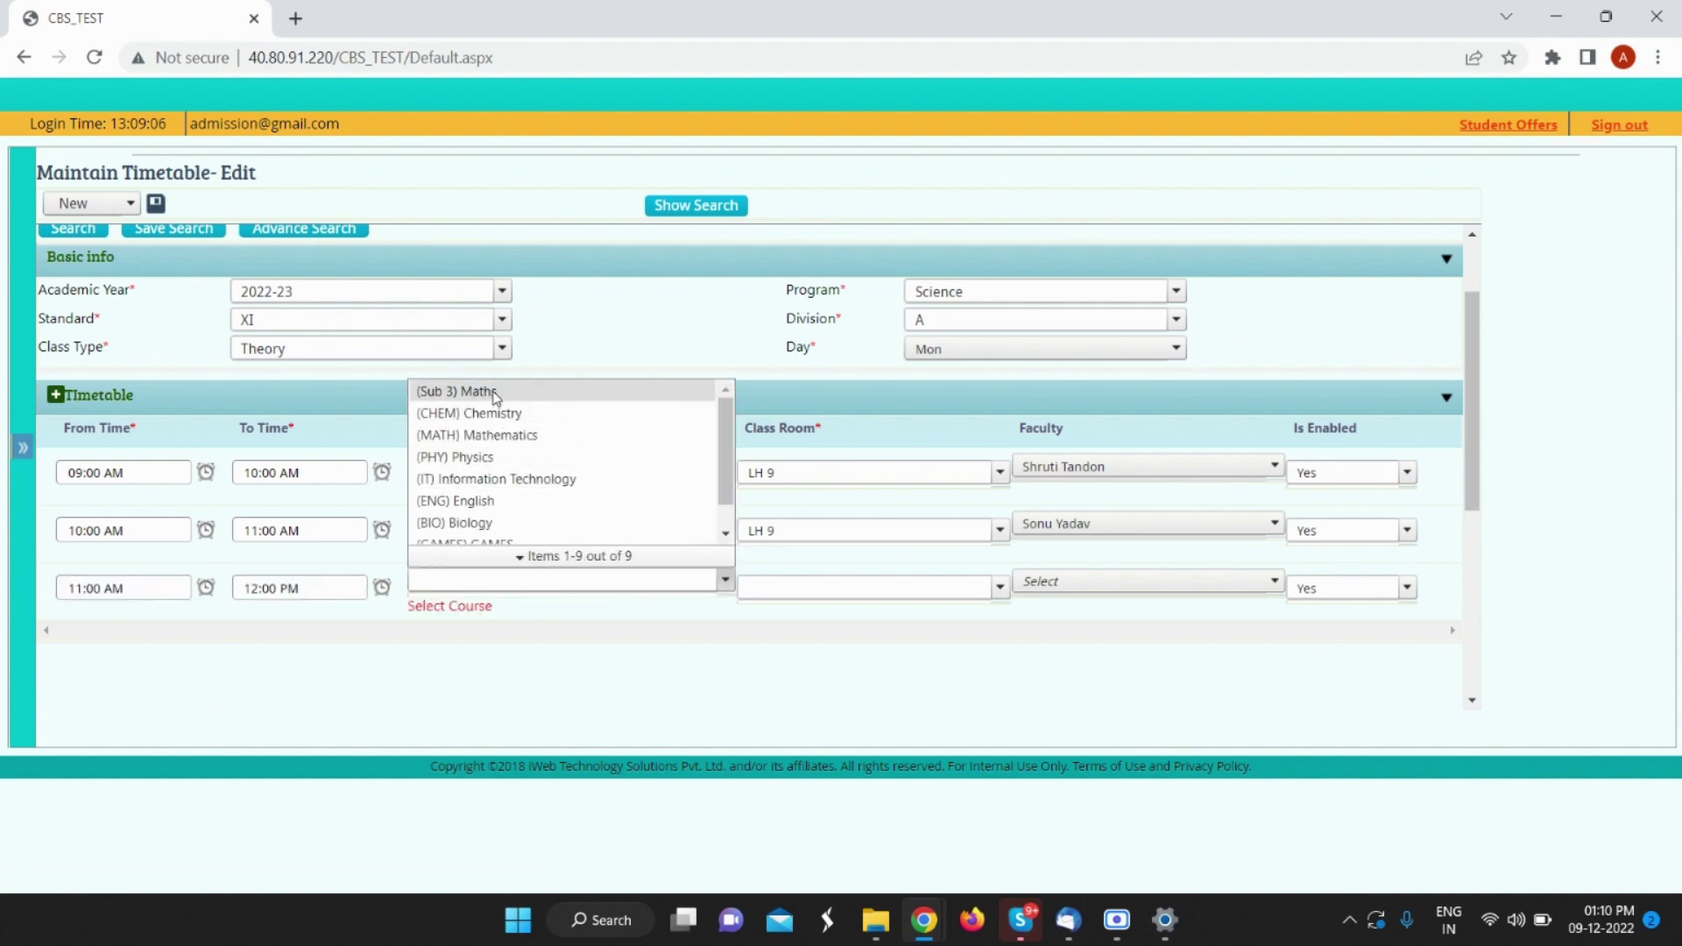
left_click(496, 397)
Step: Give the Maths period class room LH 9 and the second listed teacher as faculty
left_click(853, 583)
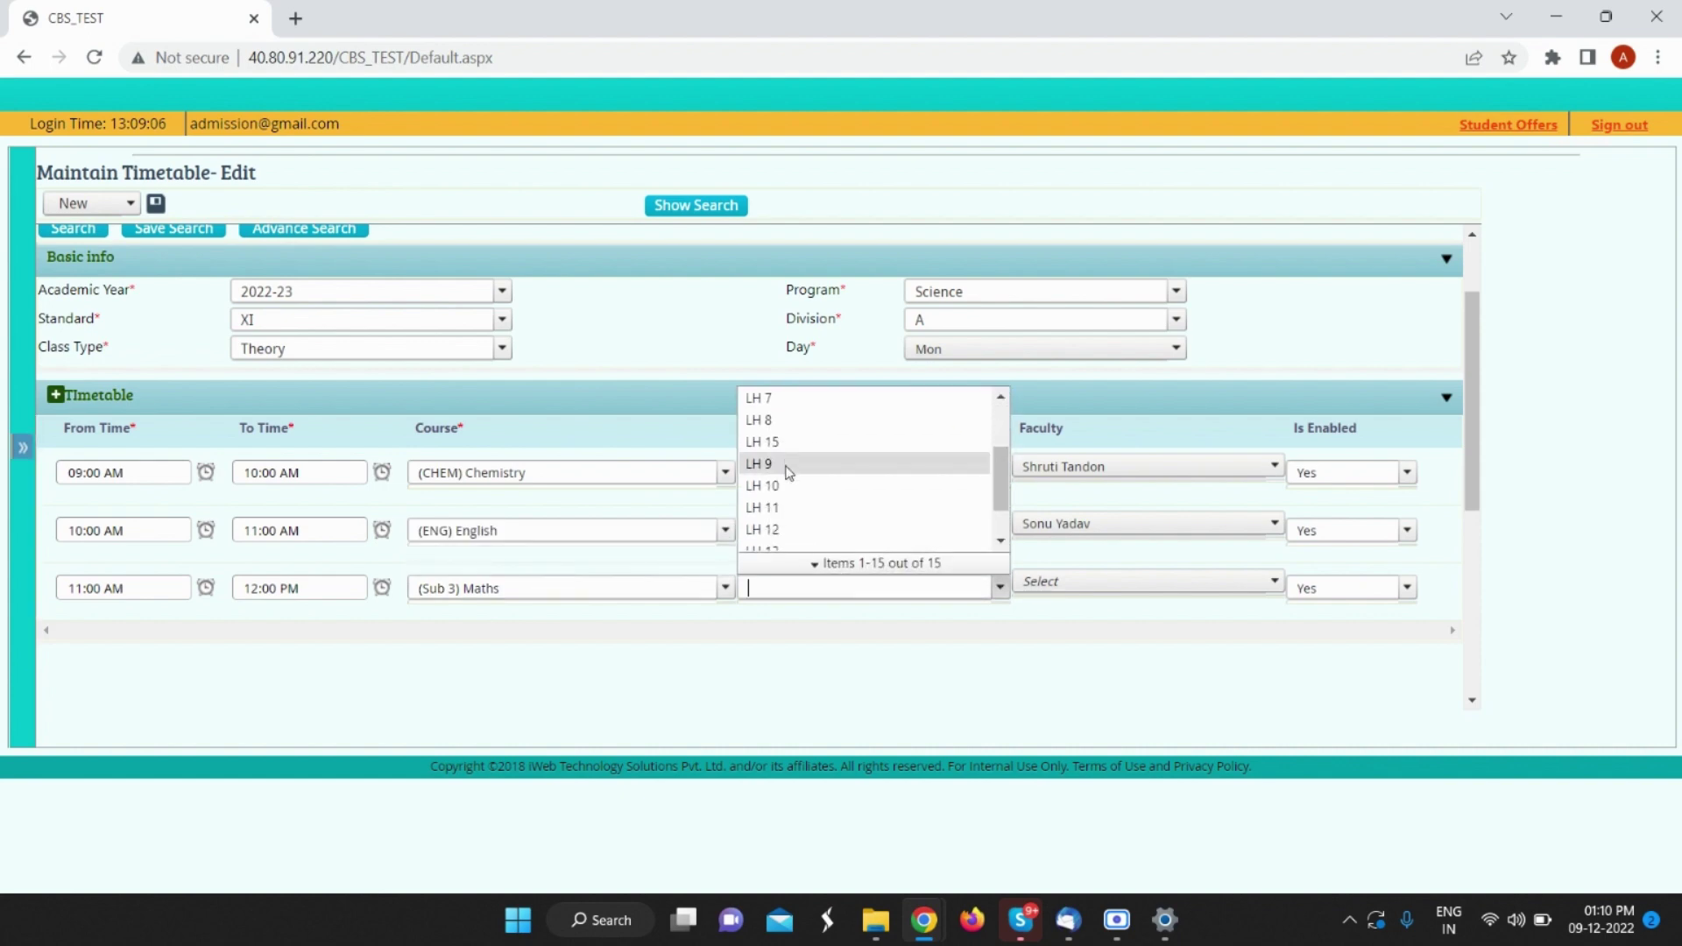
left_click(788, 464)
left_click(1050, 581)
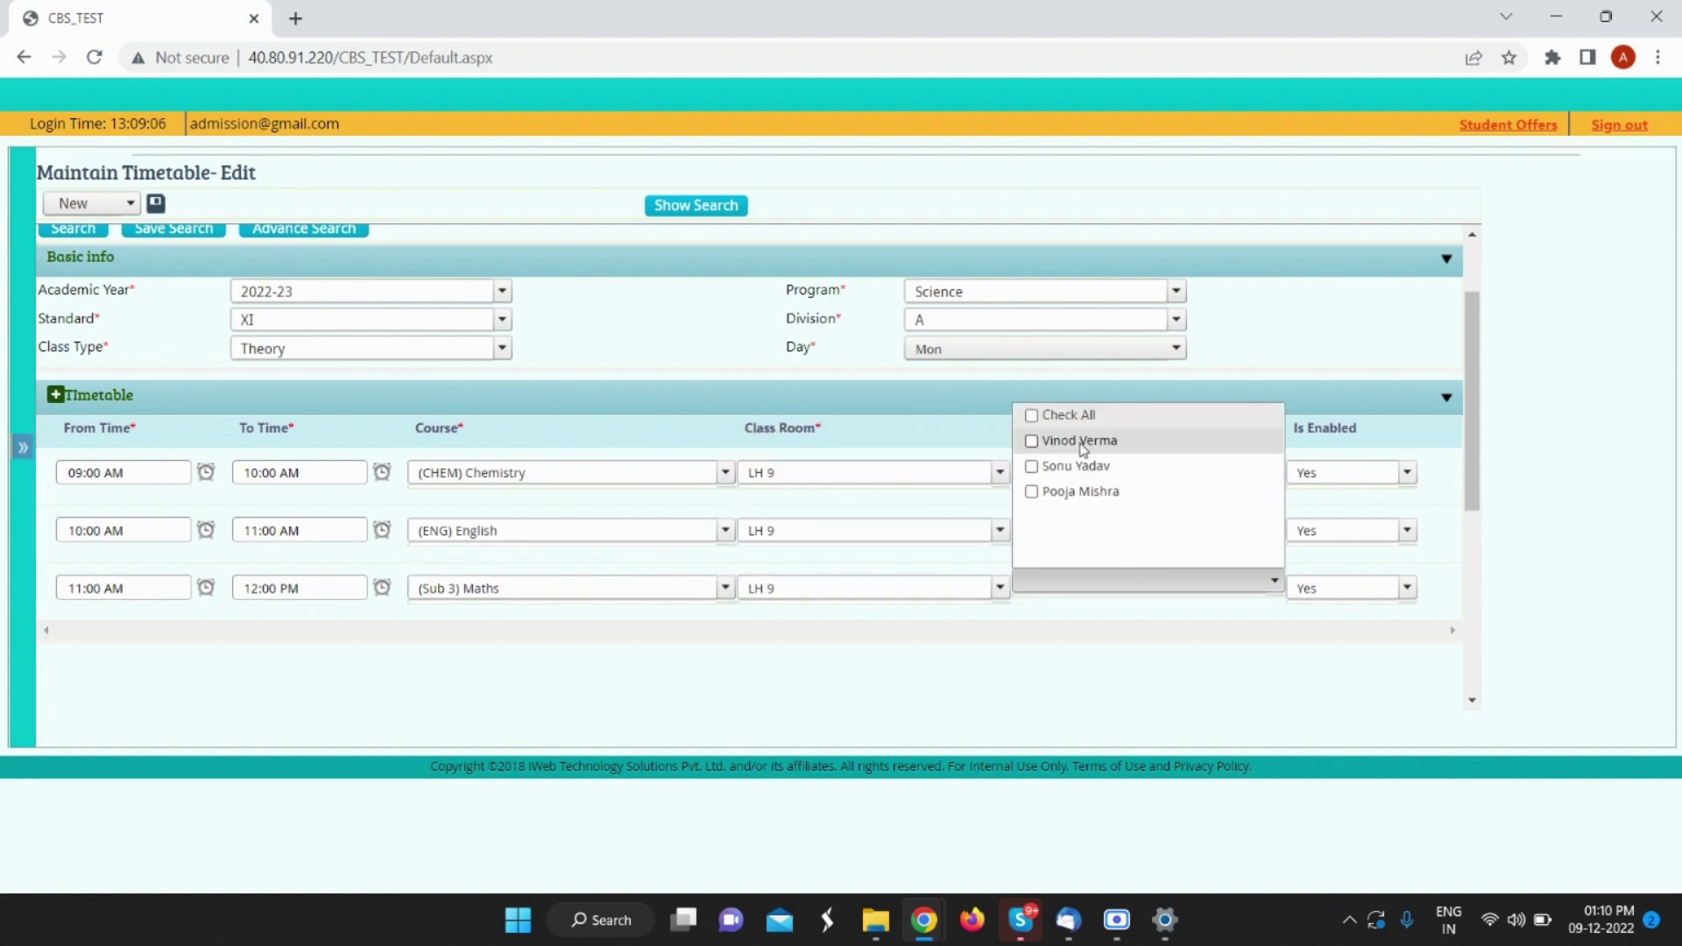
left_click(1083, 469)
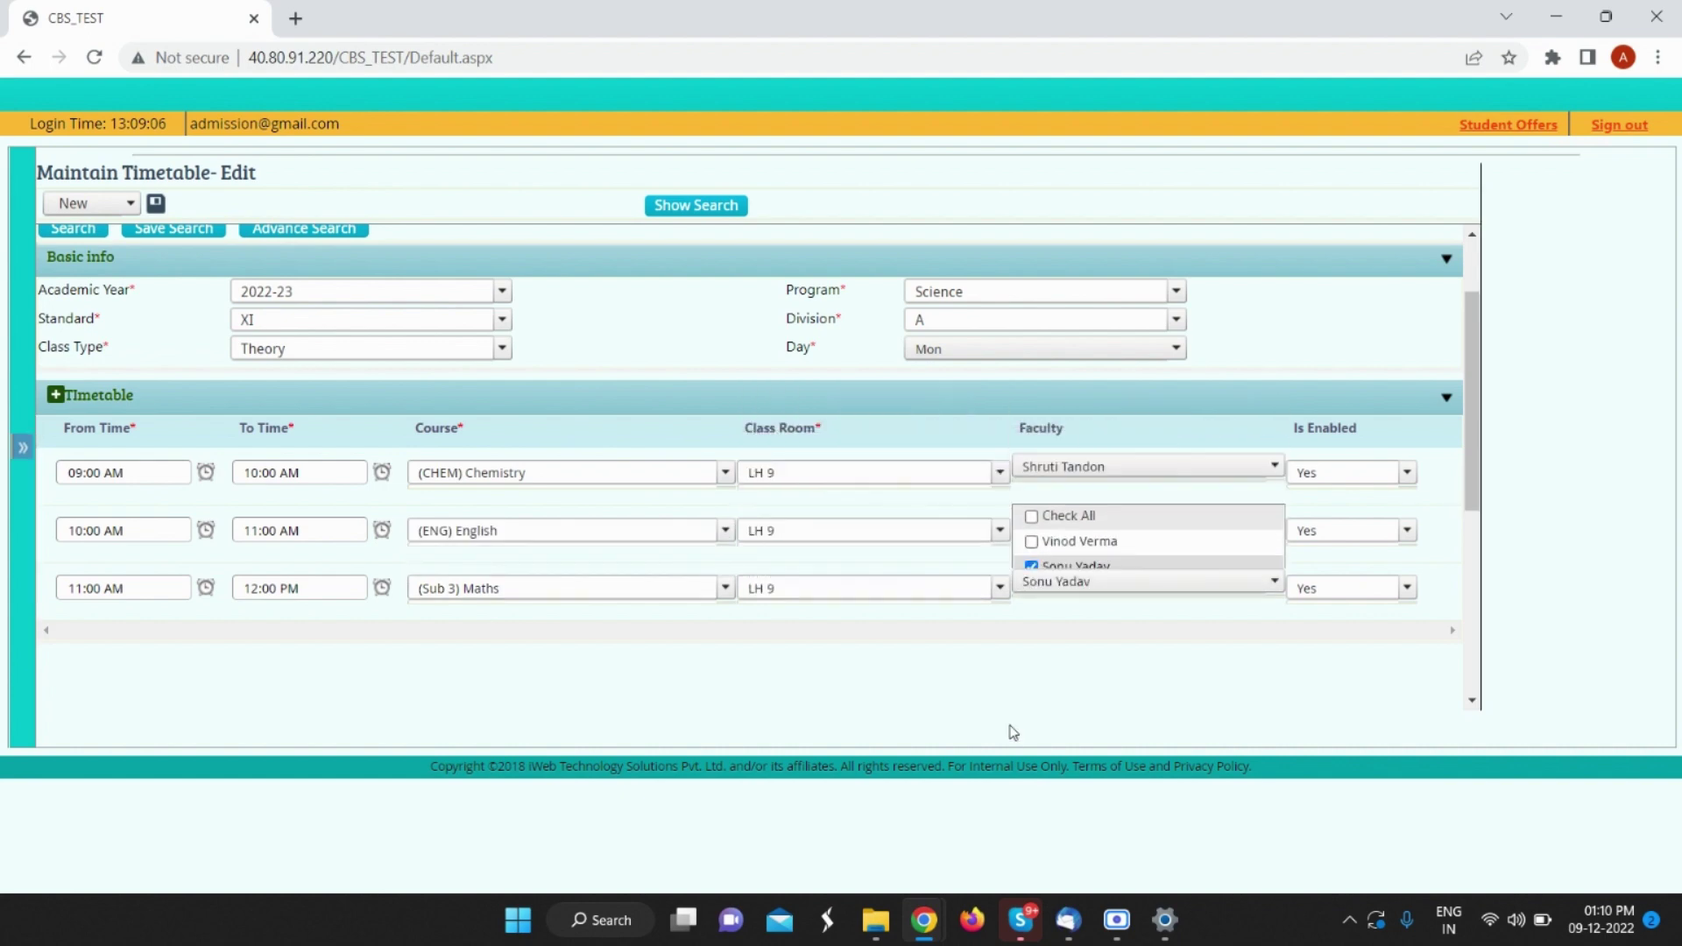
Step: Add a fourth timetable period from 12:00 PM to 01:00 PM with the course (PHY) Physics
left_click(55, 396)
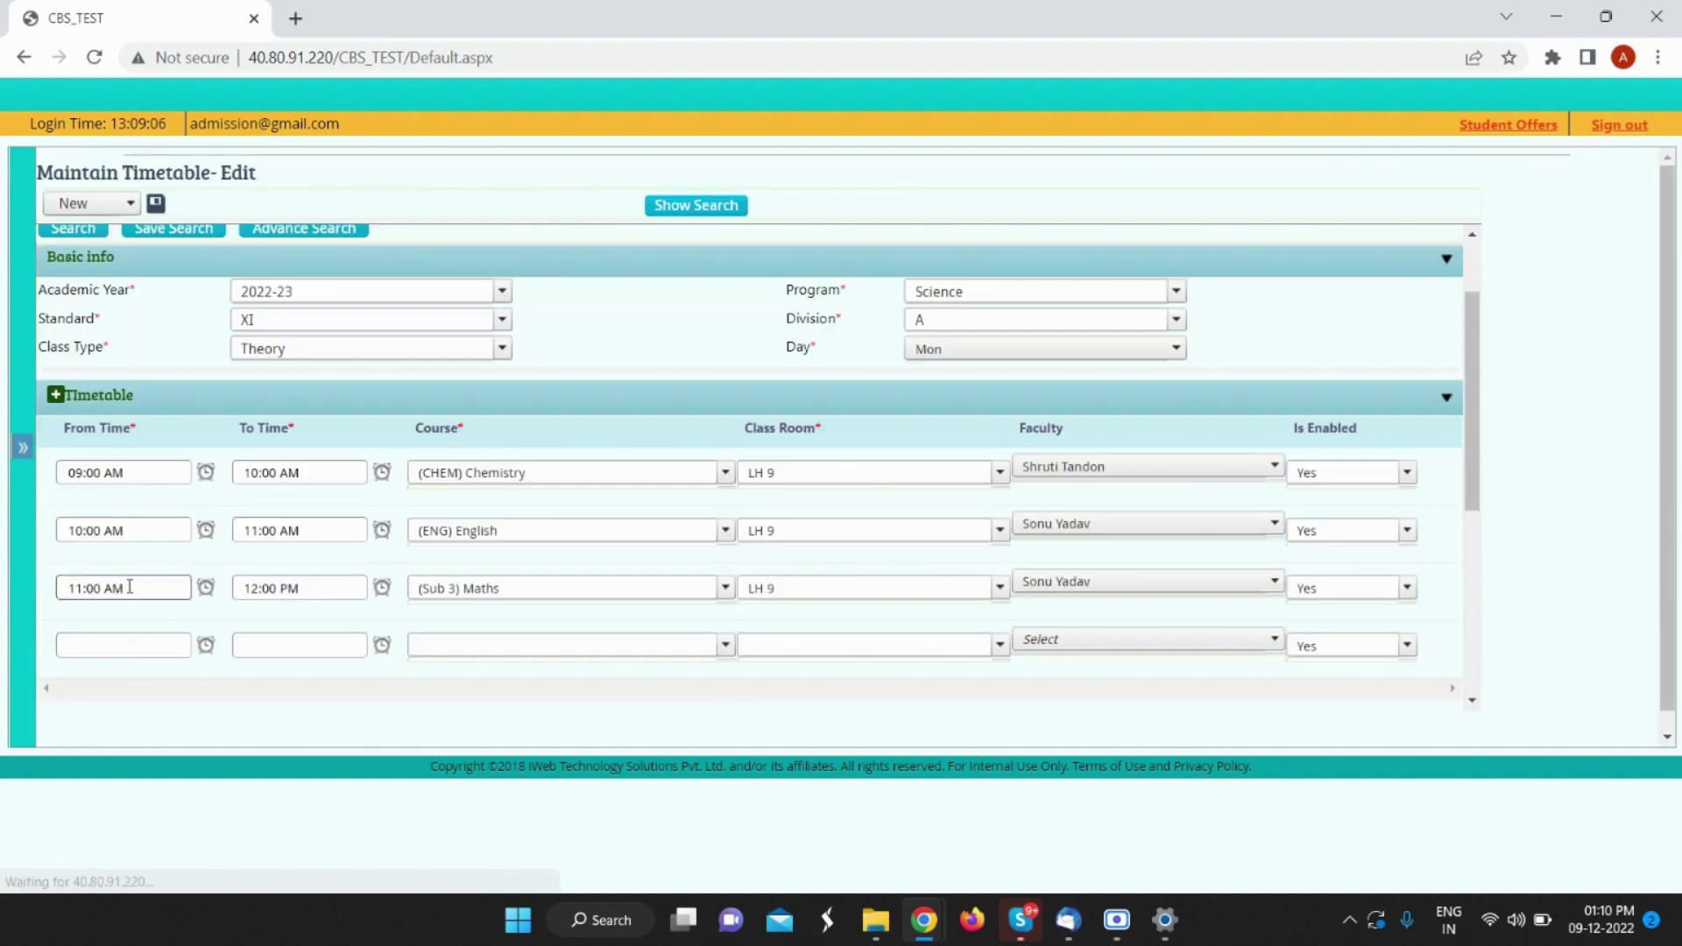
left_click(110, 537)
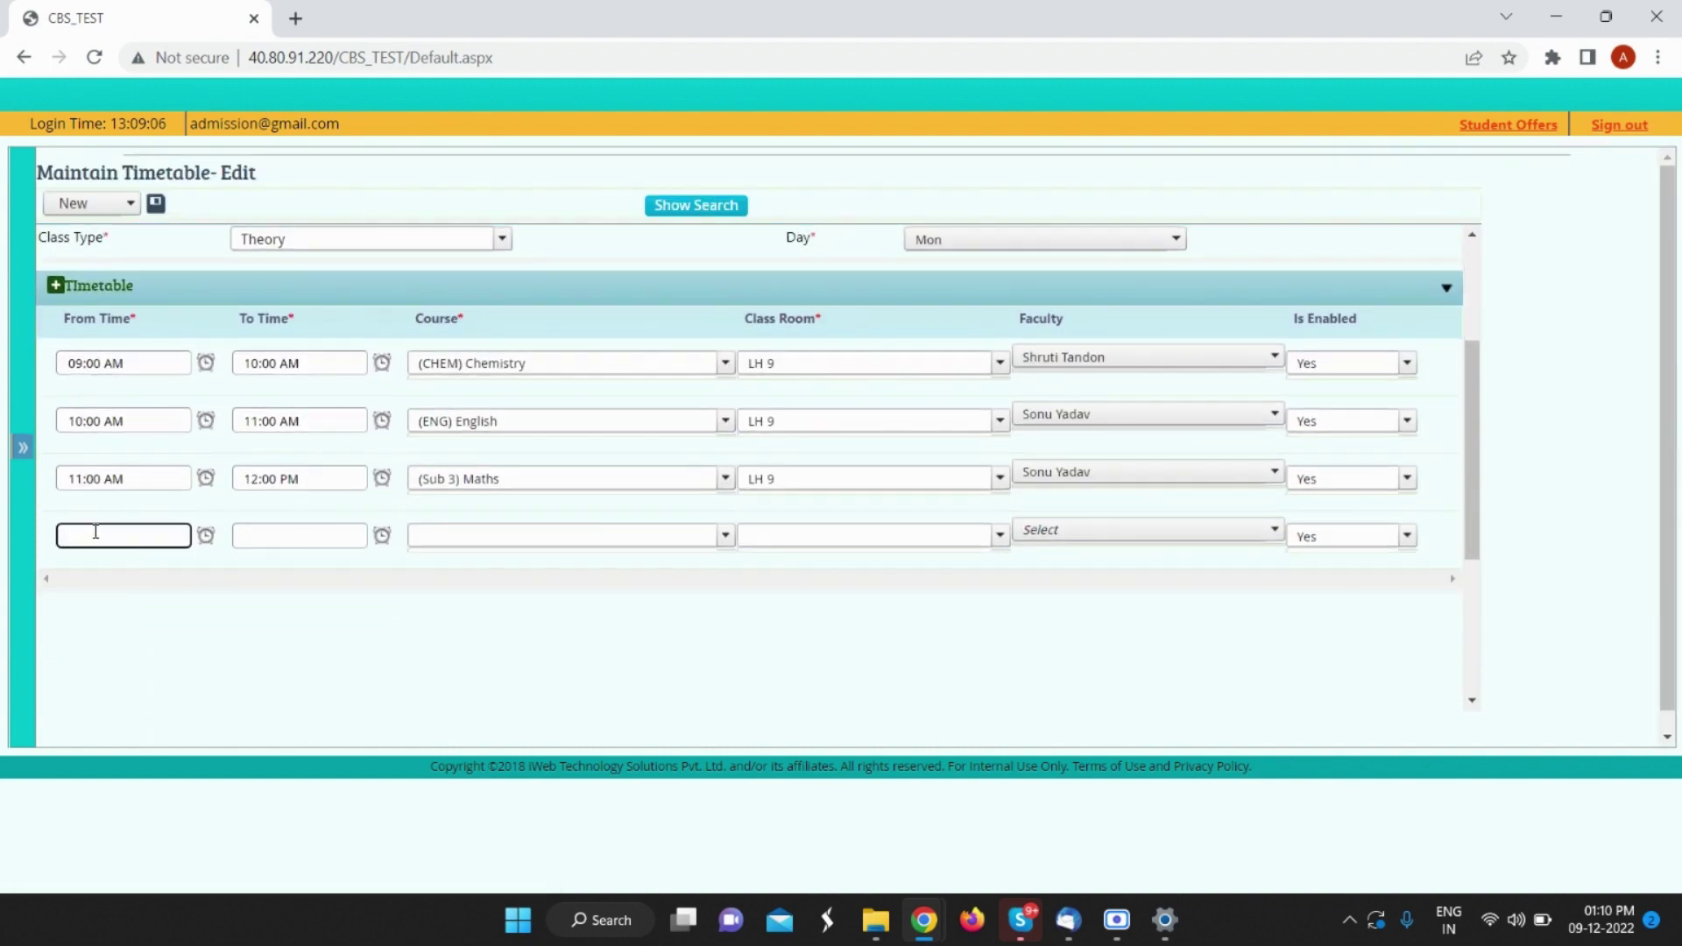
type("12")
left_click(317, 536)
type("1")
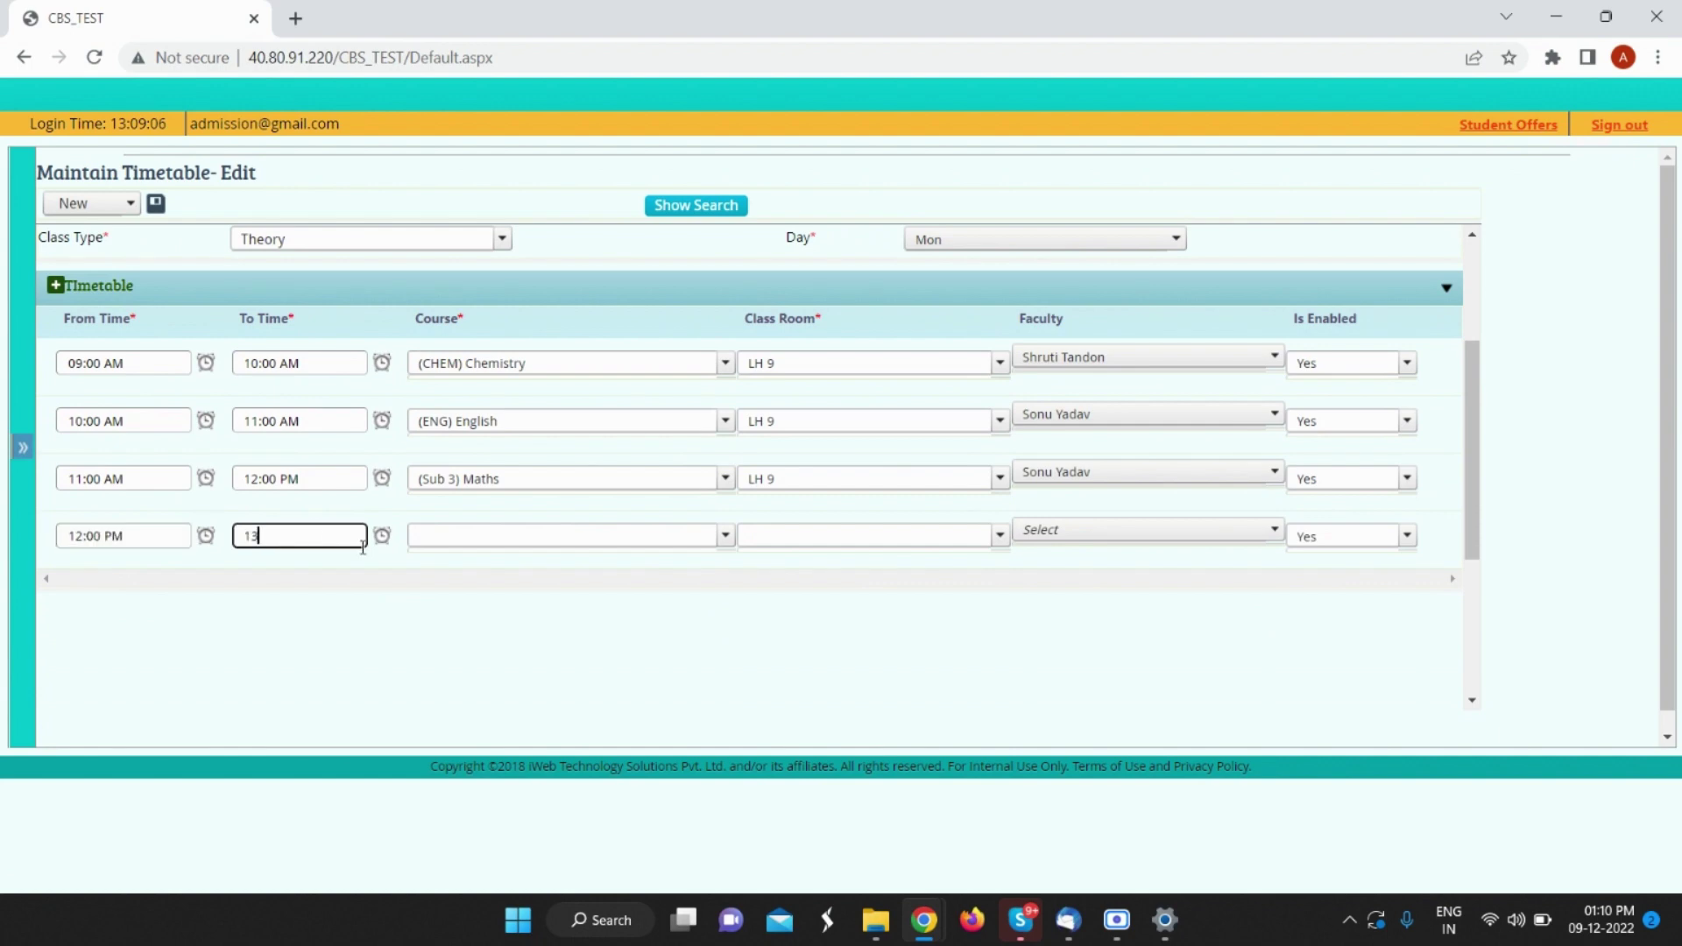
type("3")
left_click(478, 535)
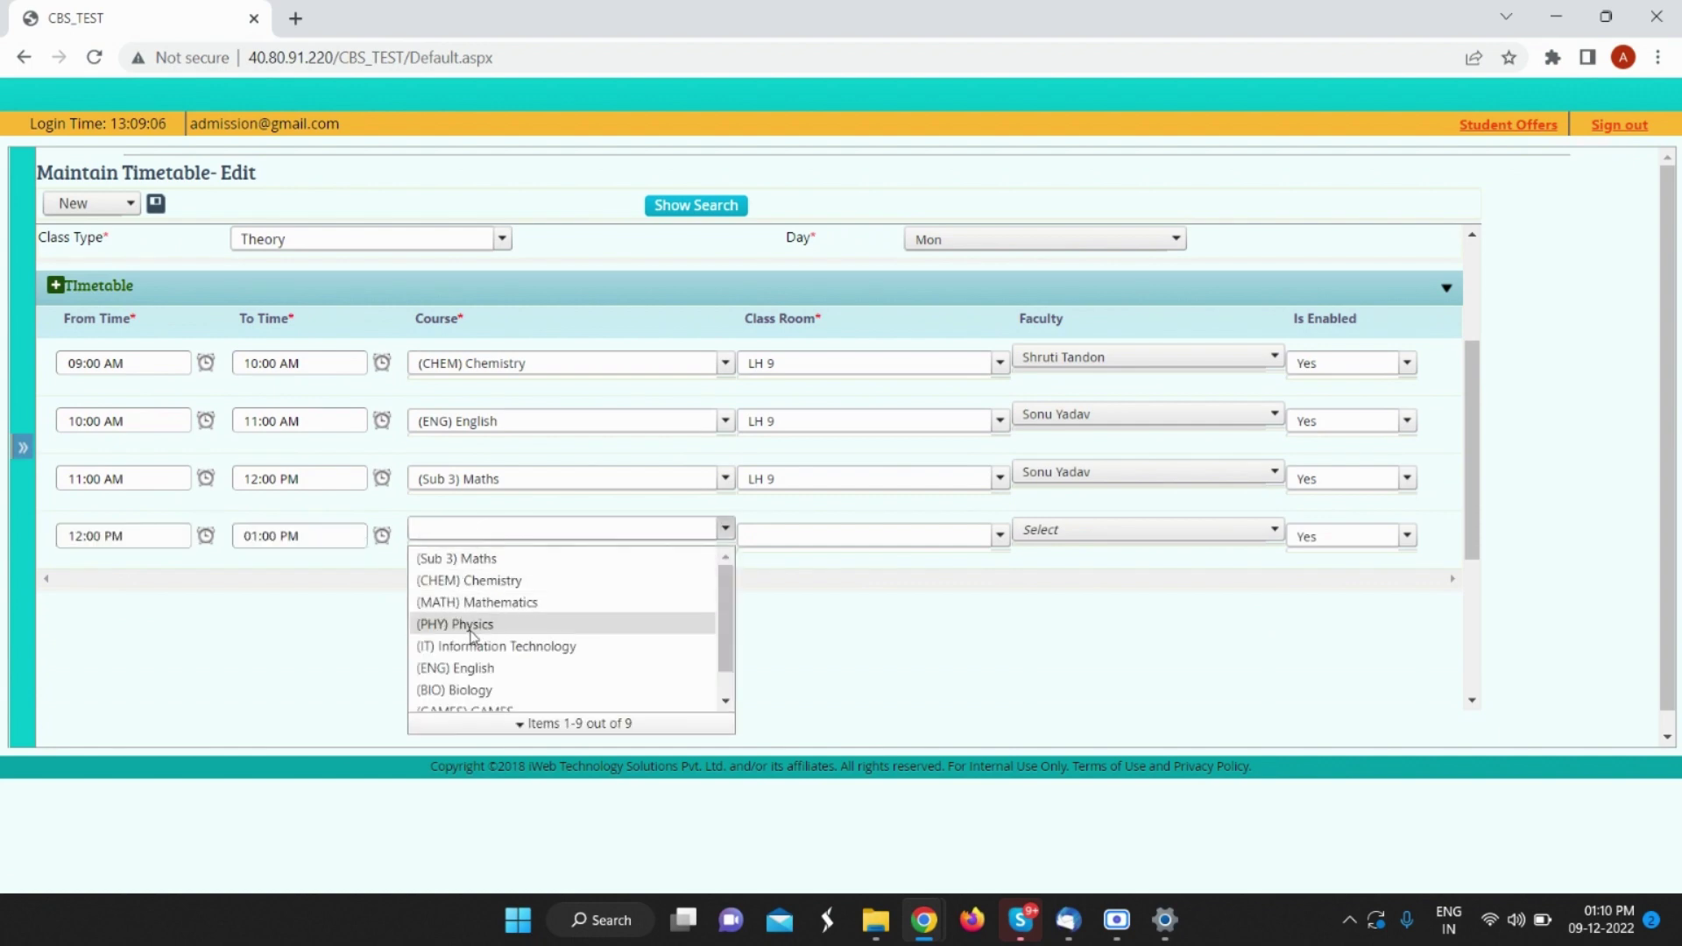
left_click(471, 624)
Step: Give the Physics period class room LH 9 and the fourth listed teacher as faculty
left_click(778, 535)
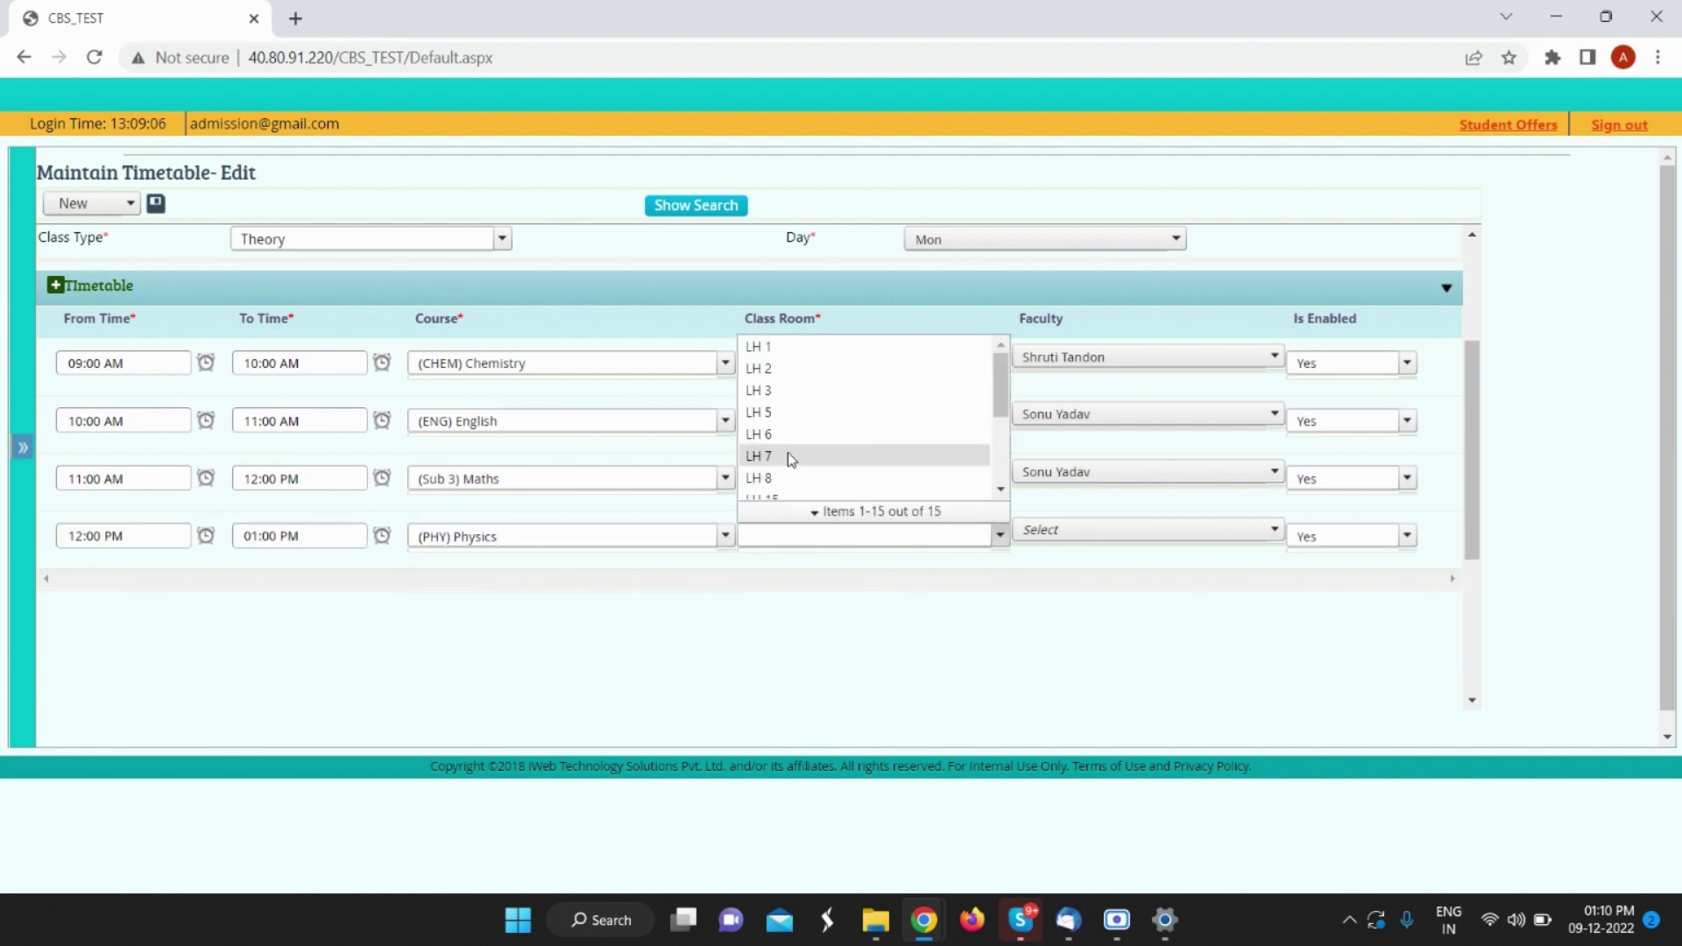
scroll(787, 453, "down", 3)
left_click(779, 374)
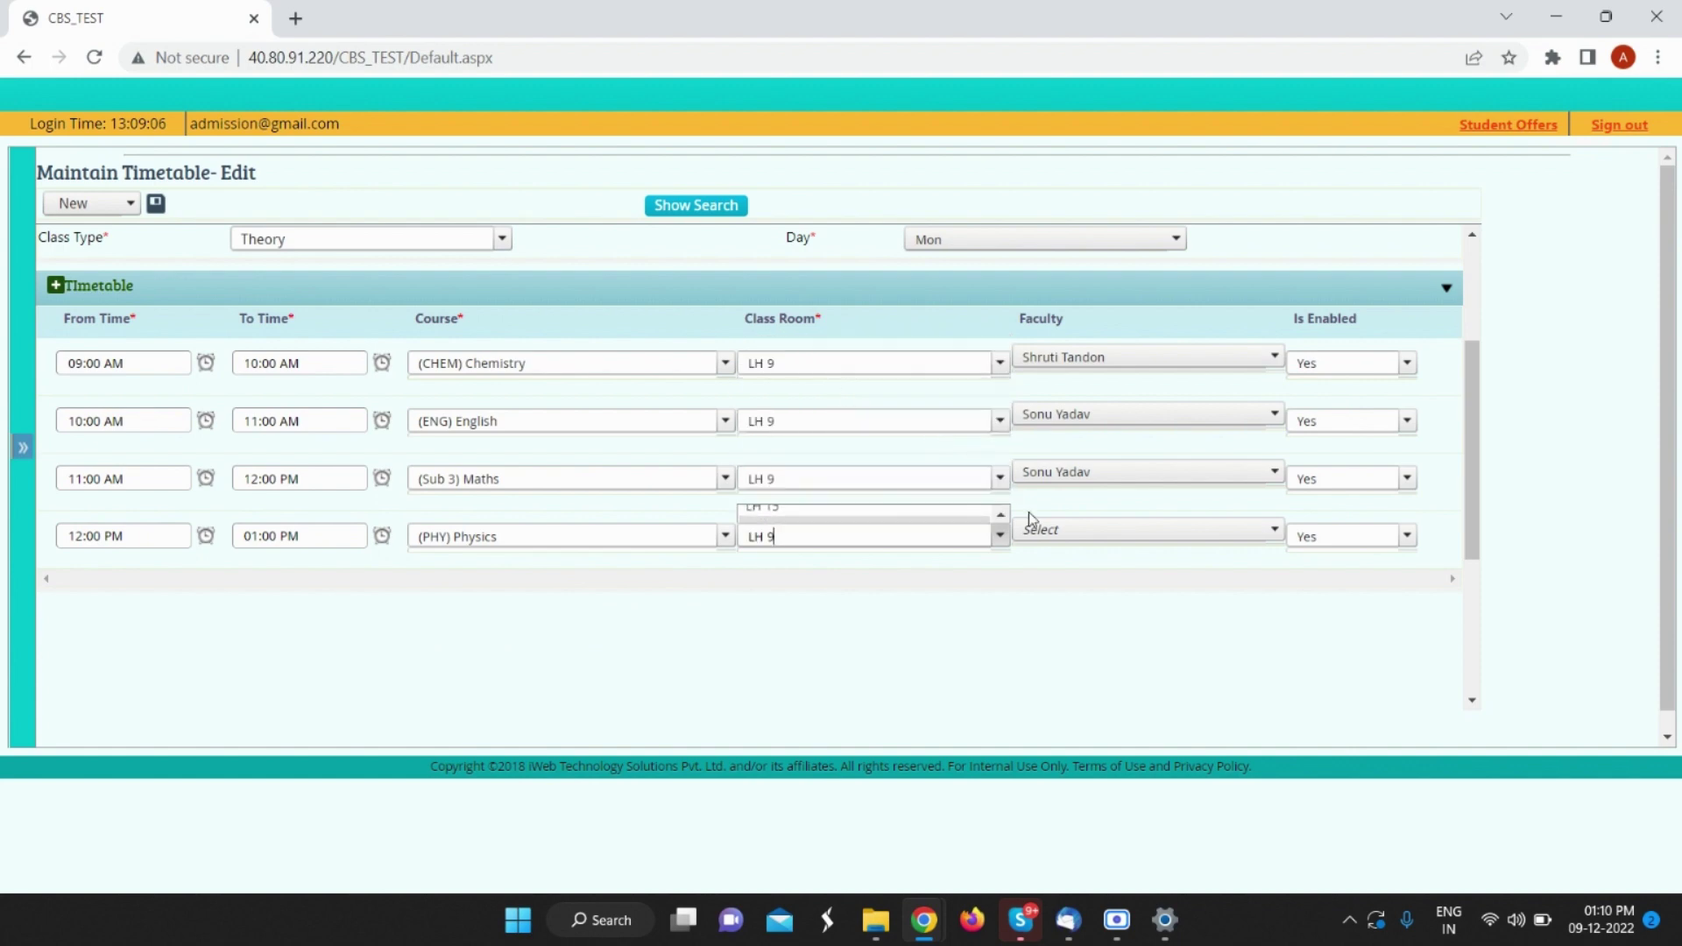
left_click(1052, 530)
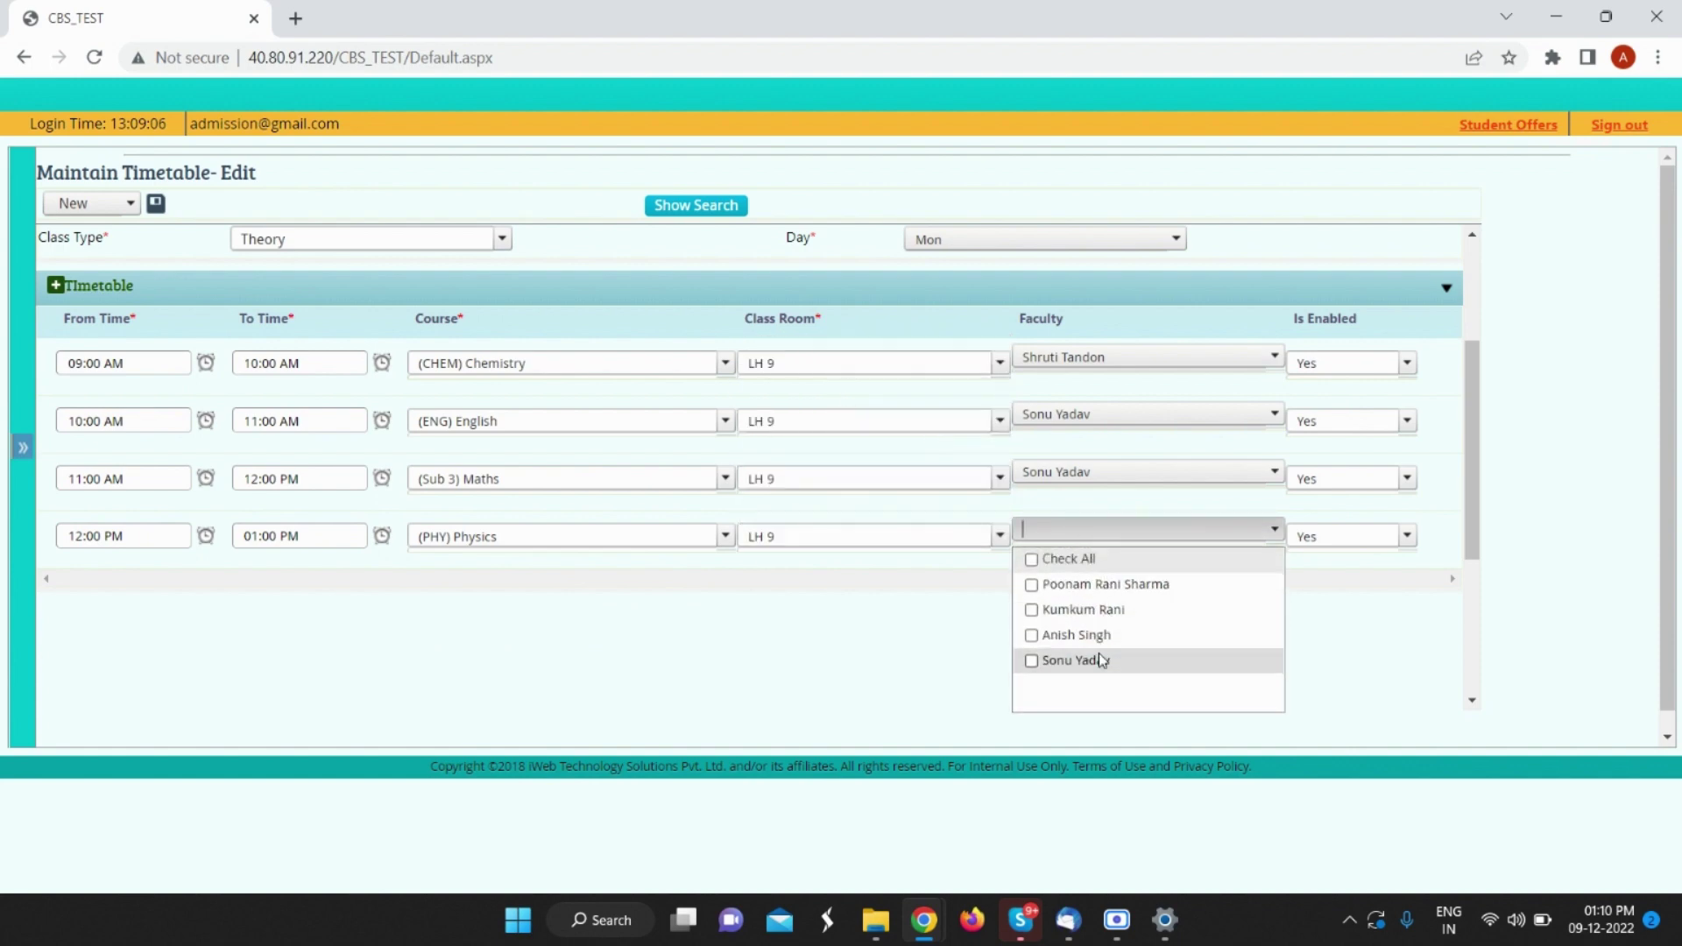
left_click(1102, 660)
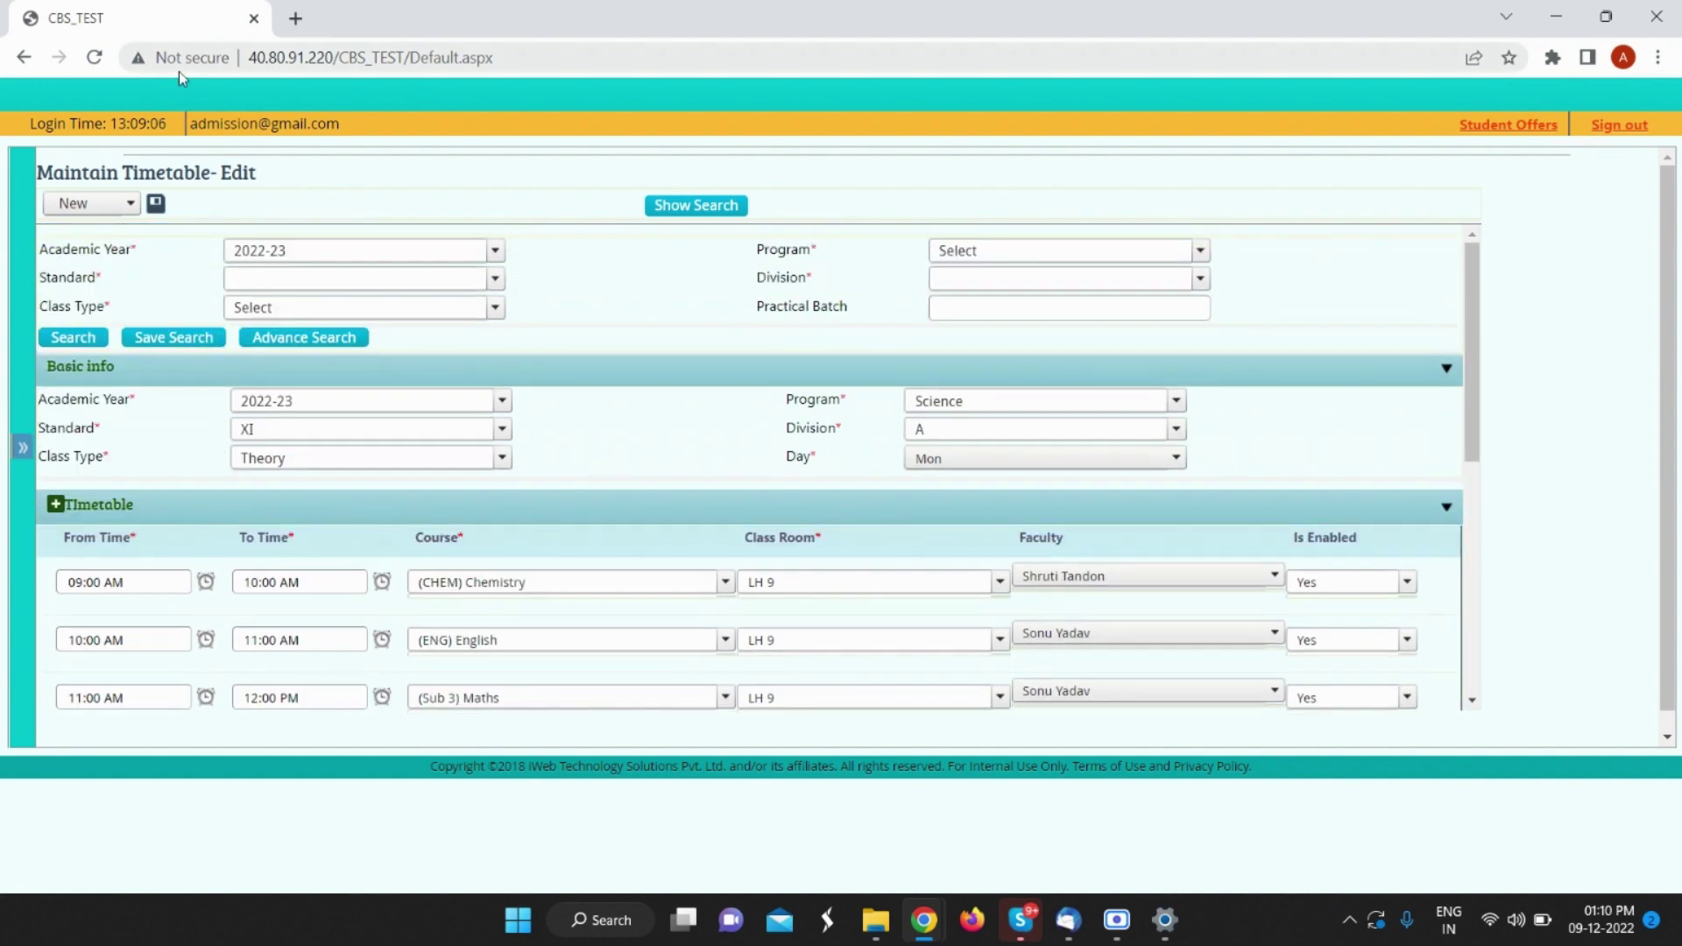
Step: Save the Monday theory timetable, acknowledge the save dialog and look over the saved periods
left_click(156, 205)
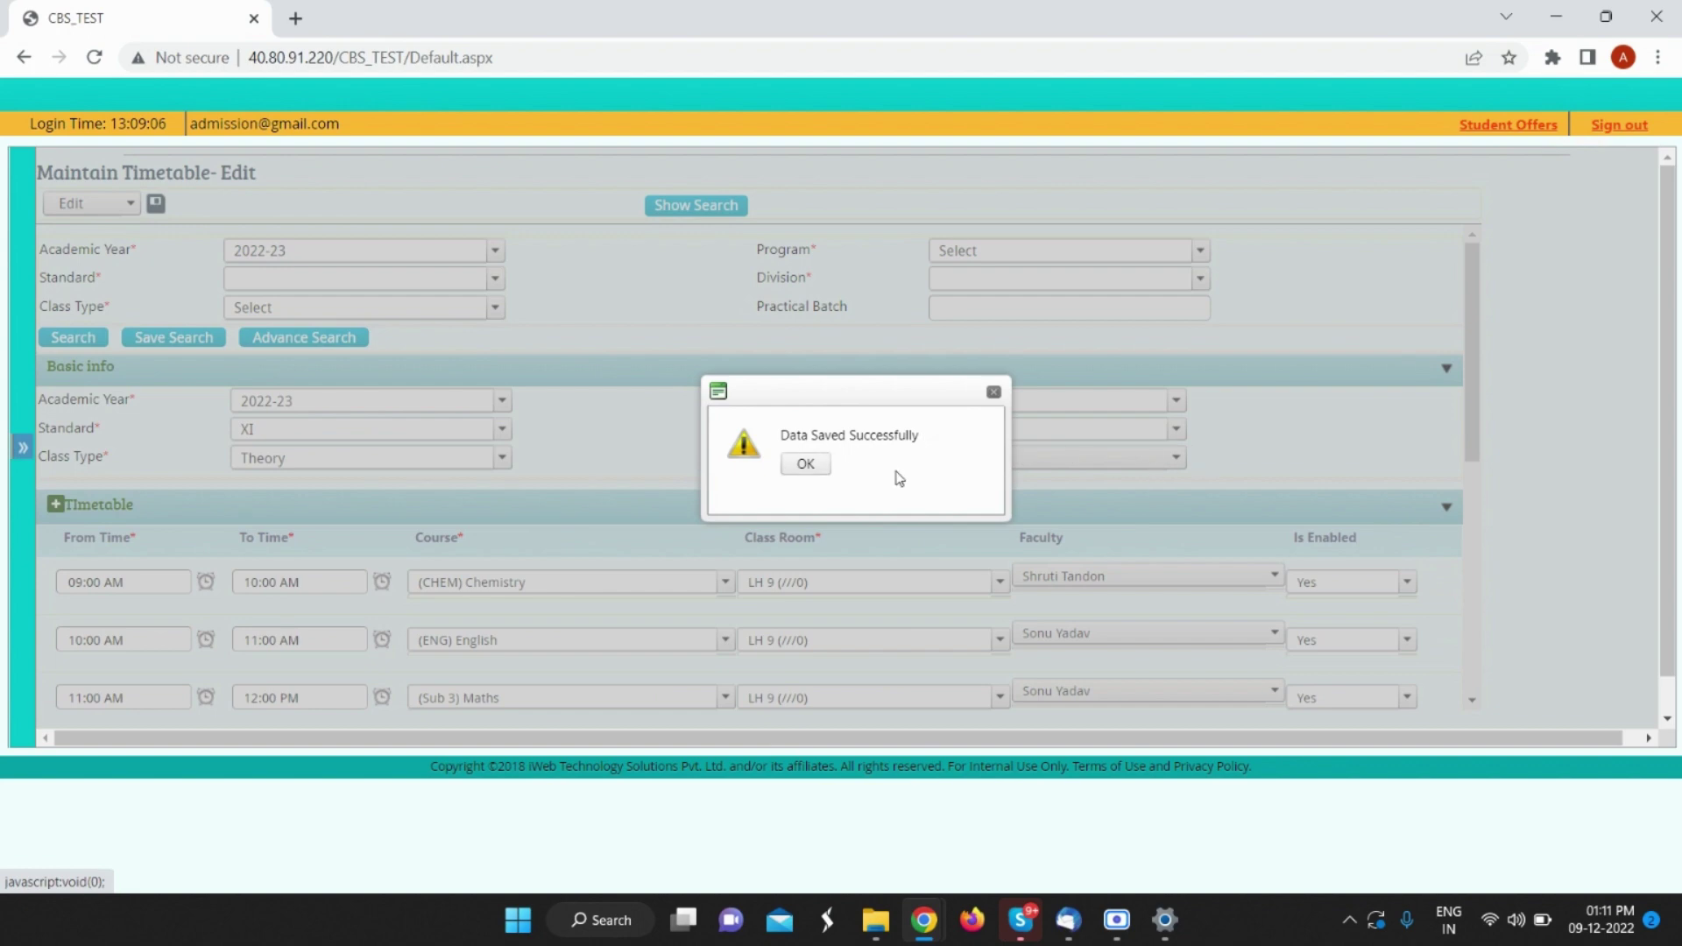
left_click(803, 465)
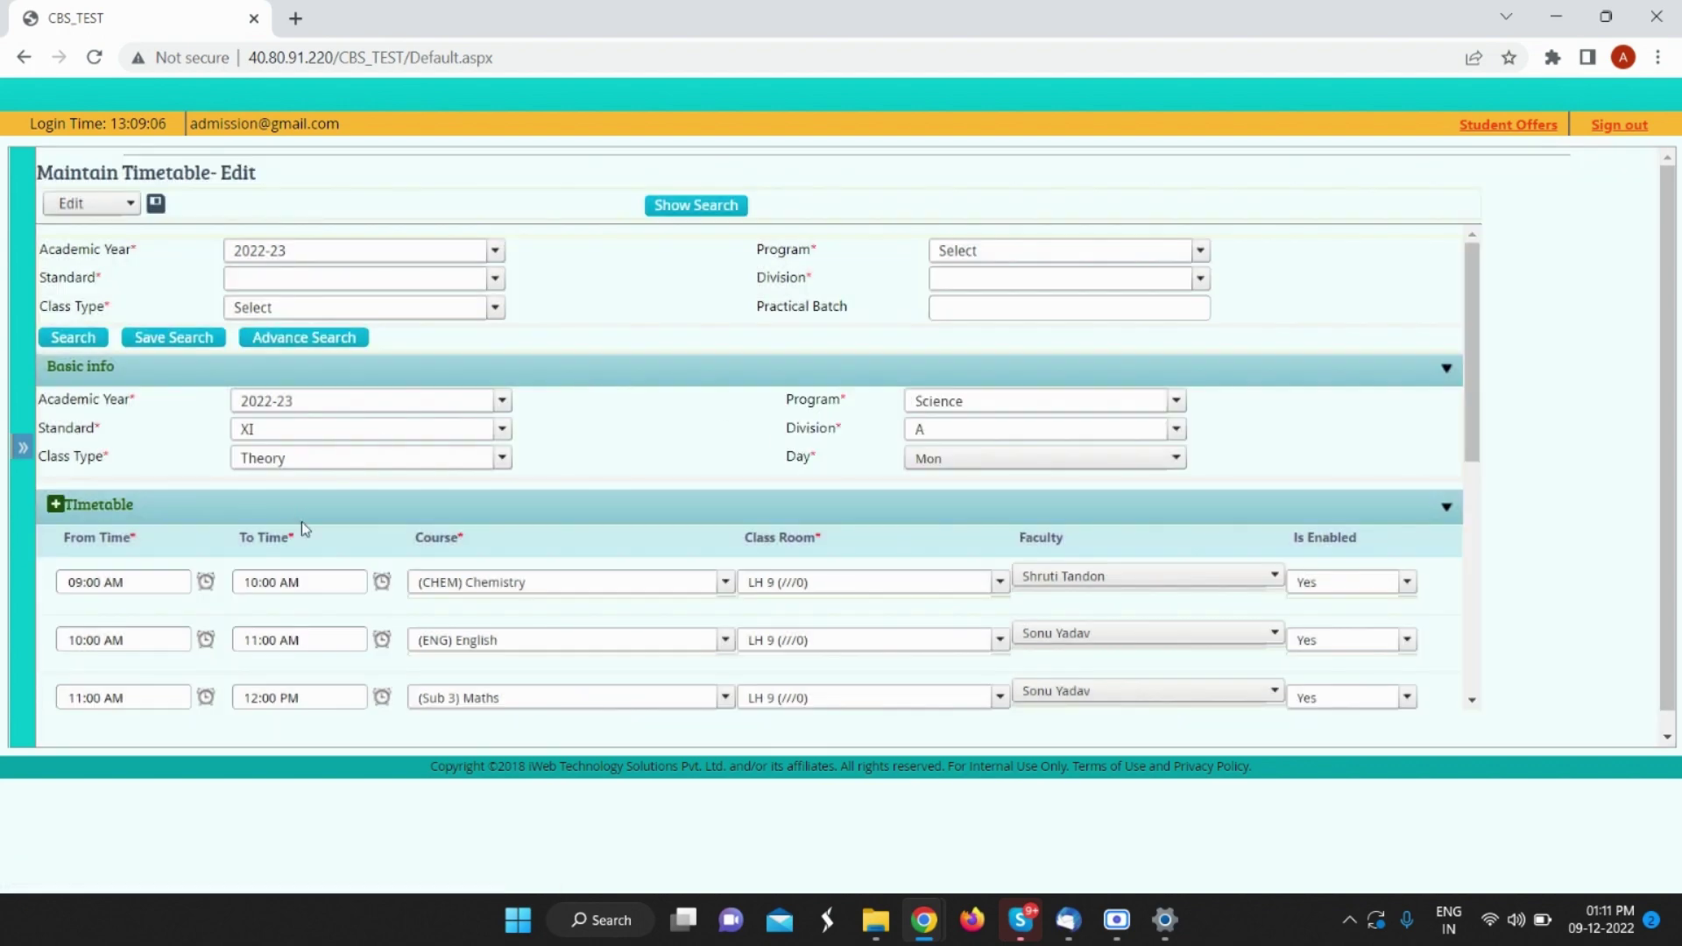
scroll(432, 556, "down", 3)
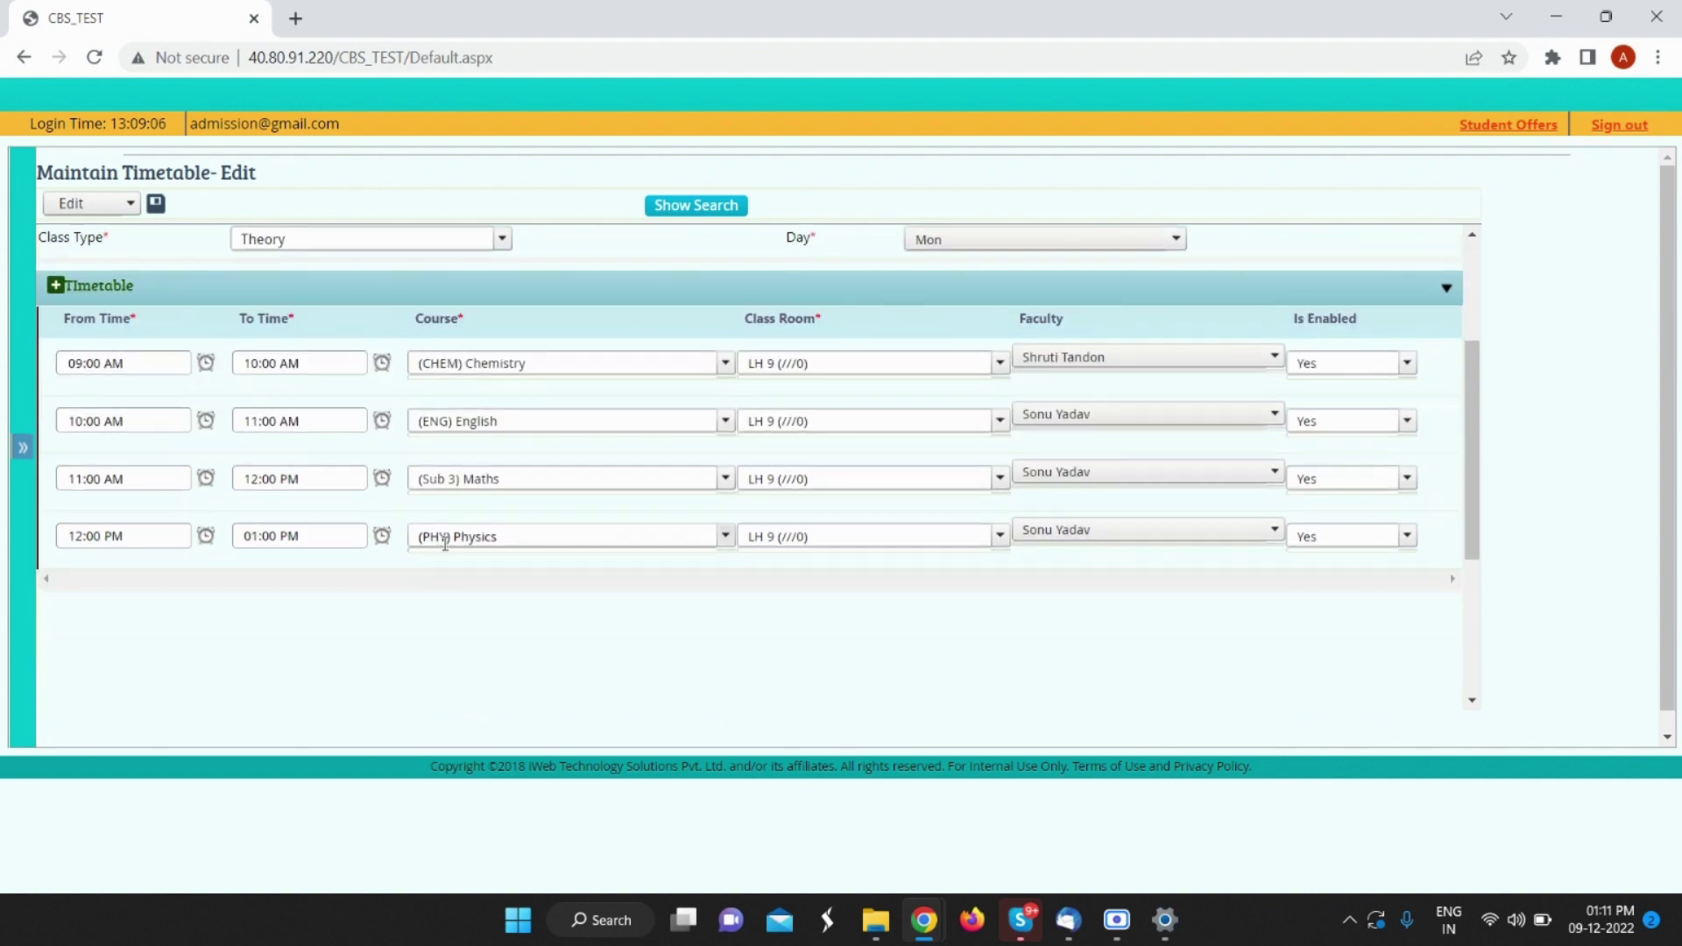
scroll(455, 557, "up", 3)
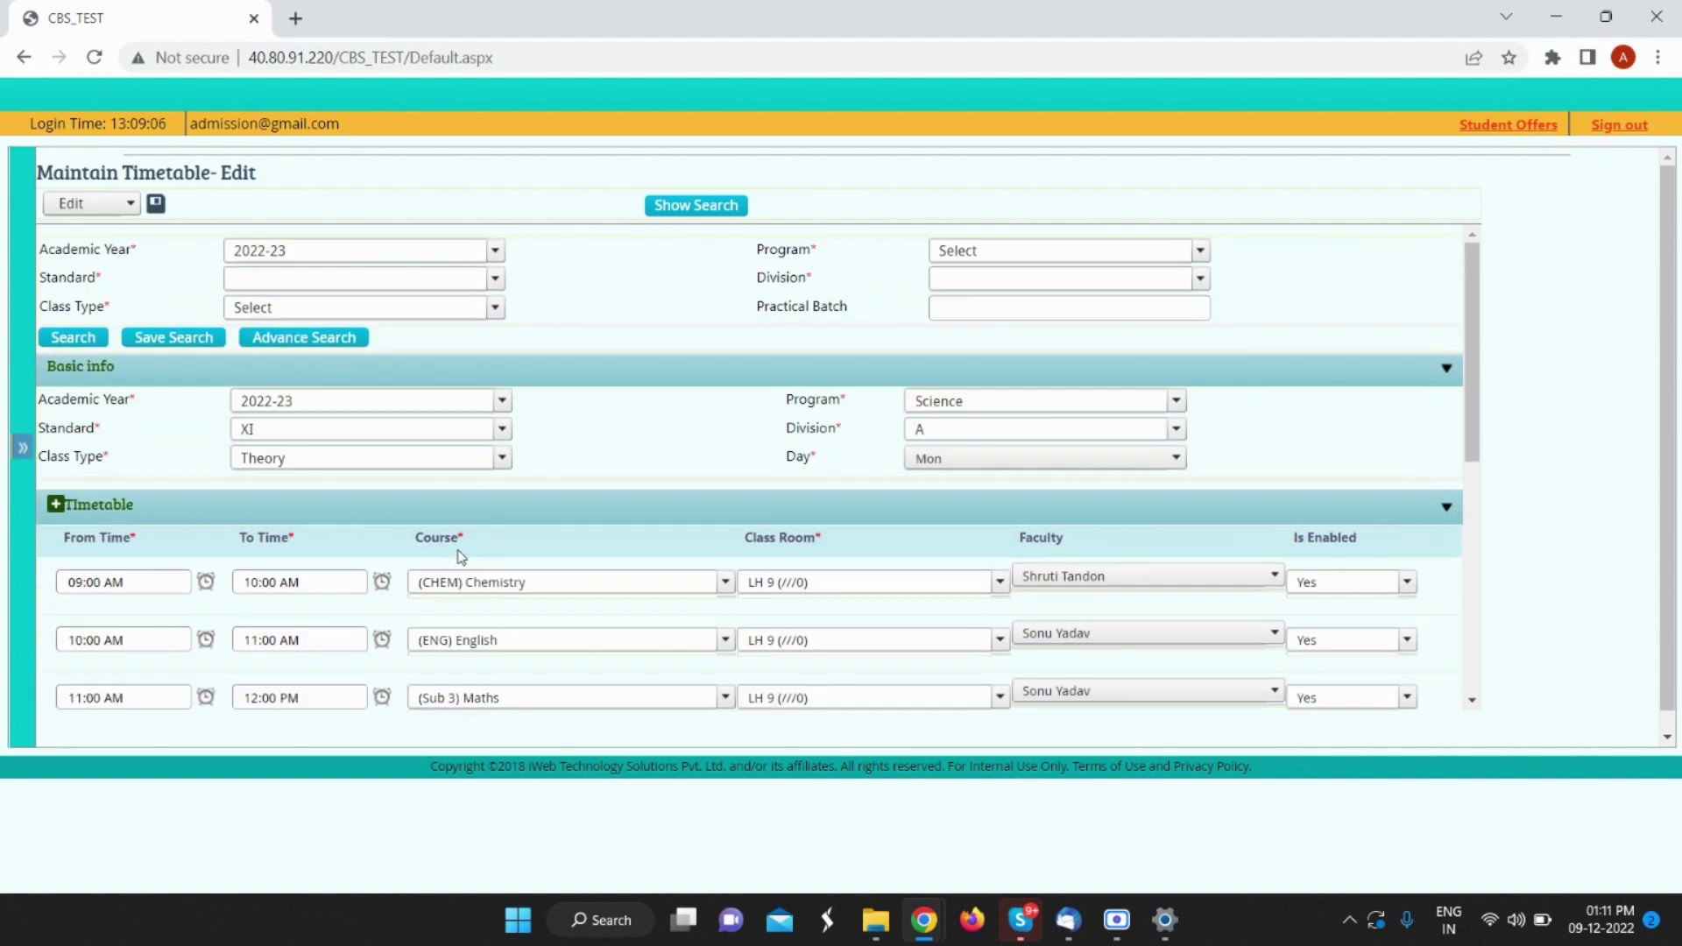
Step: Search the saved timetables for academic year 2022-23, program Science, standard XI, division A and class type Theory
left_click(698, 209)
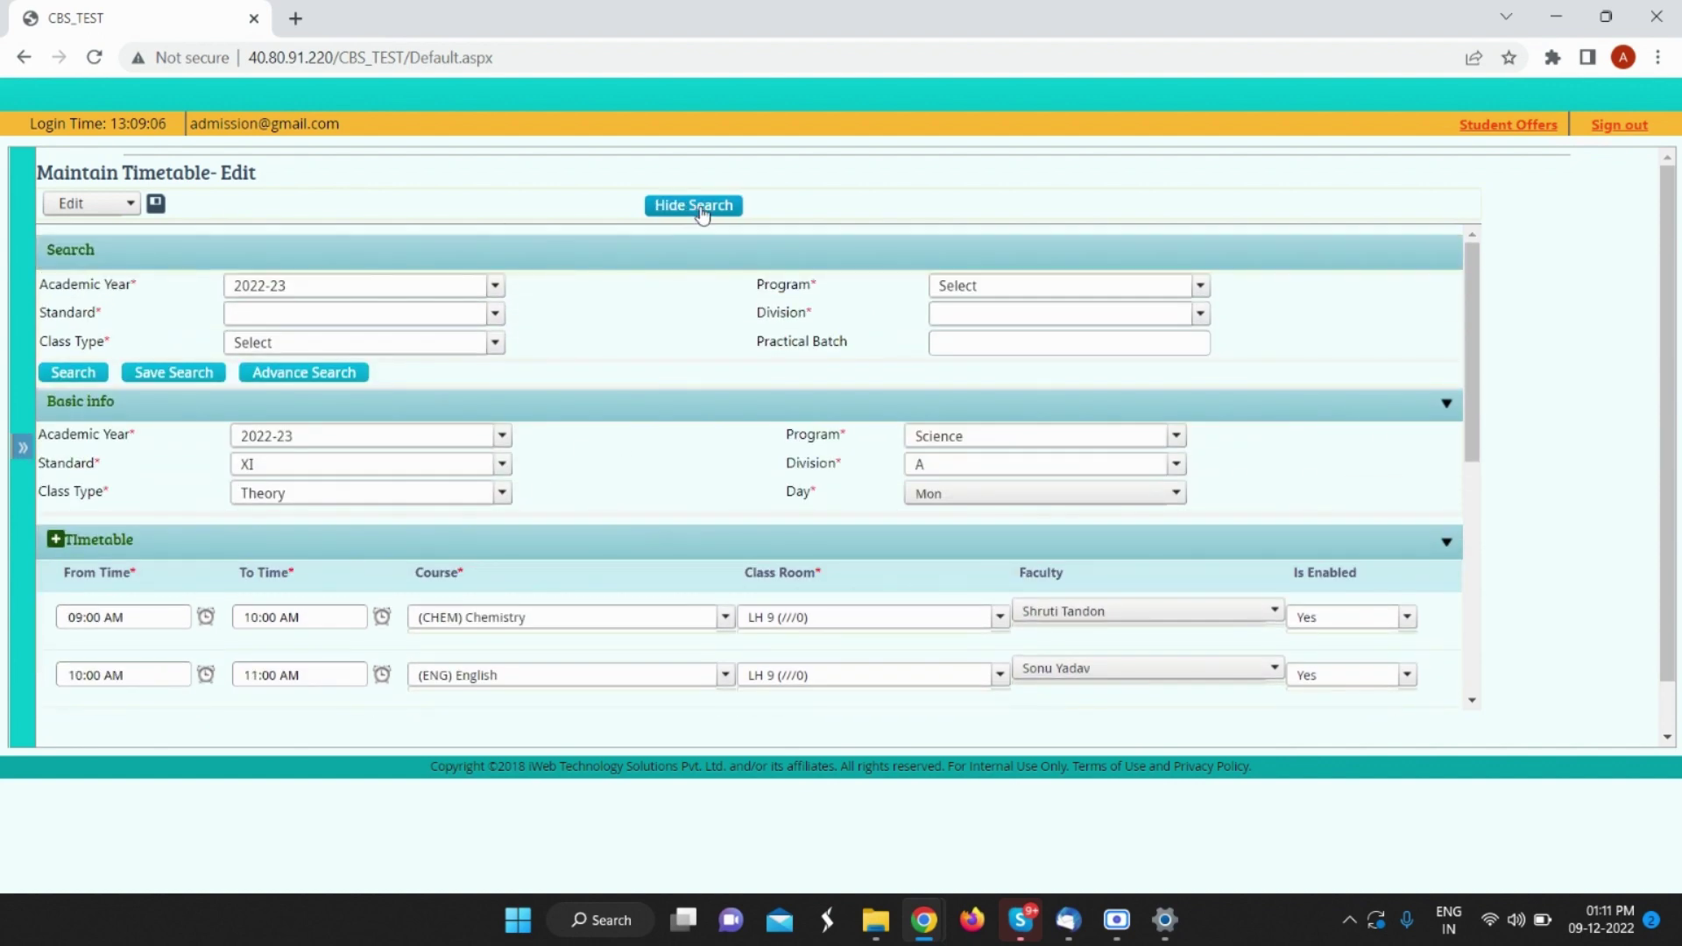
left_click(337, 283)
left_click(316, 332)
left_click(977, 287)
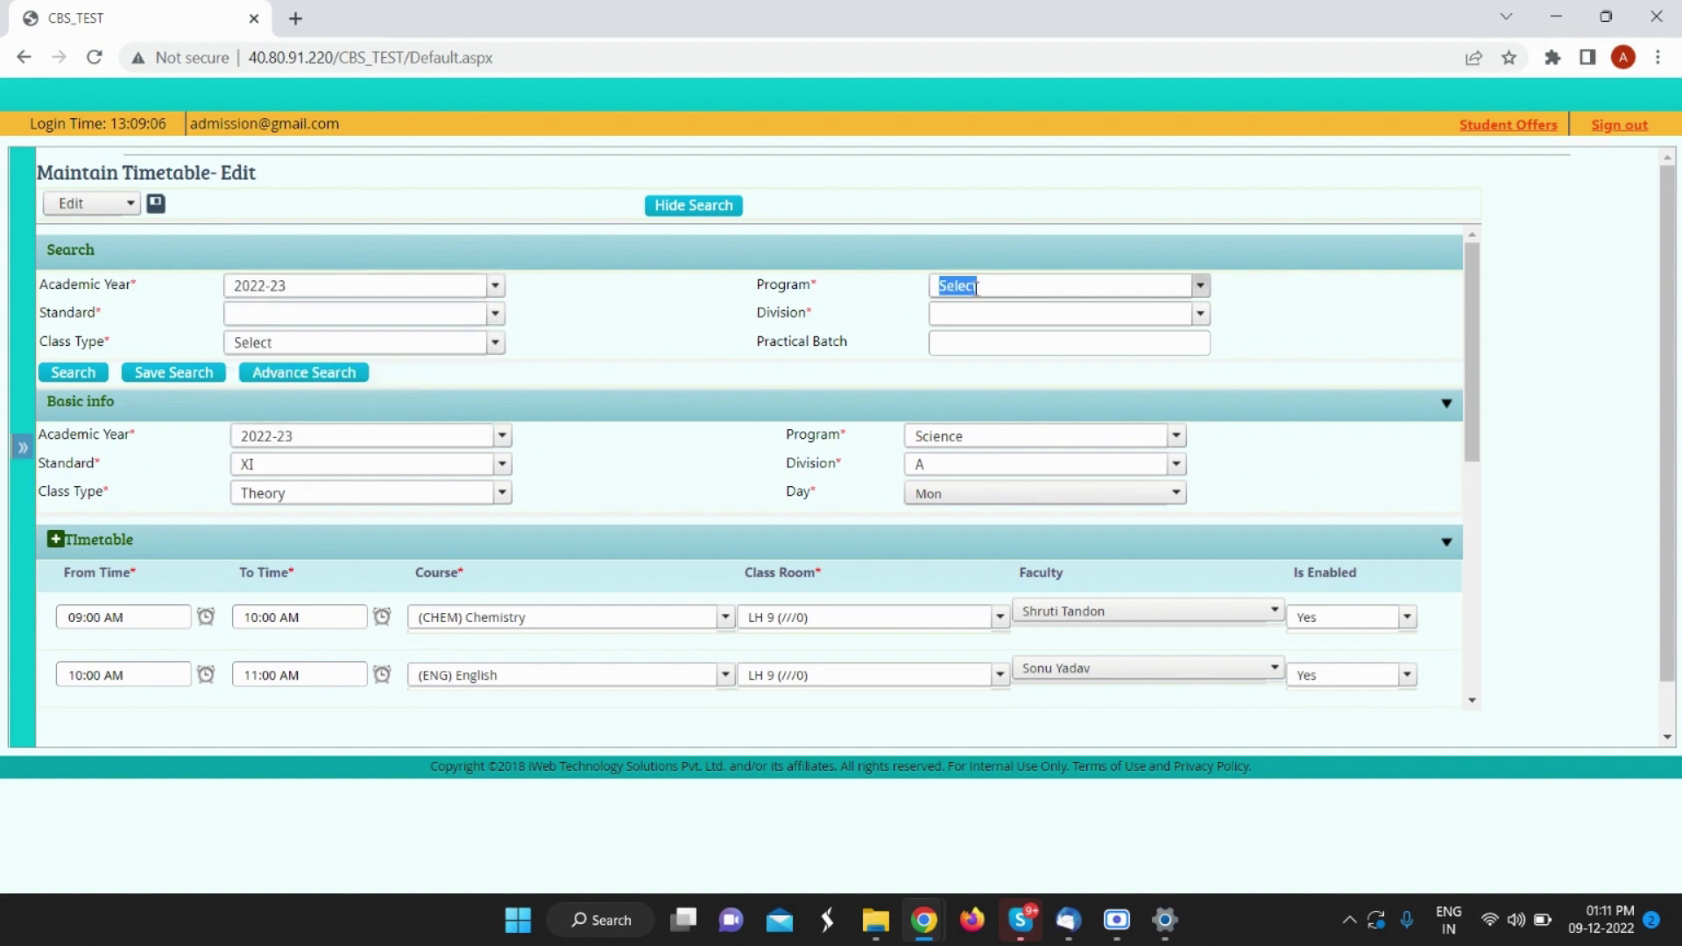
left_click(985, 398)
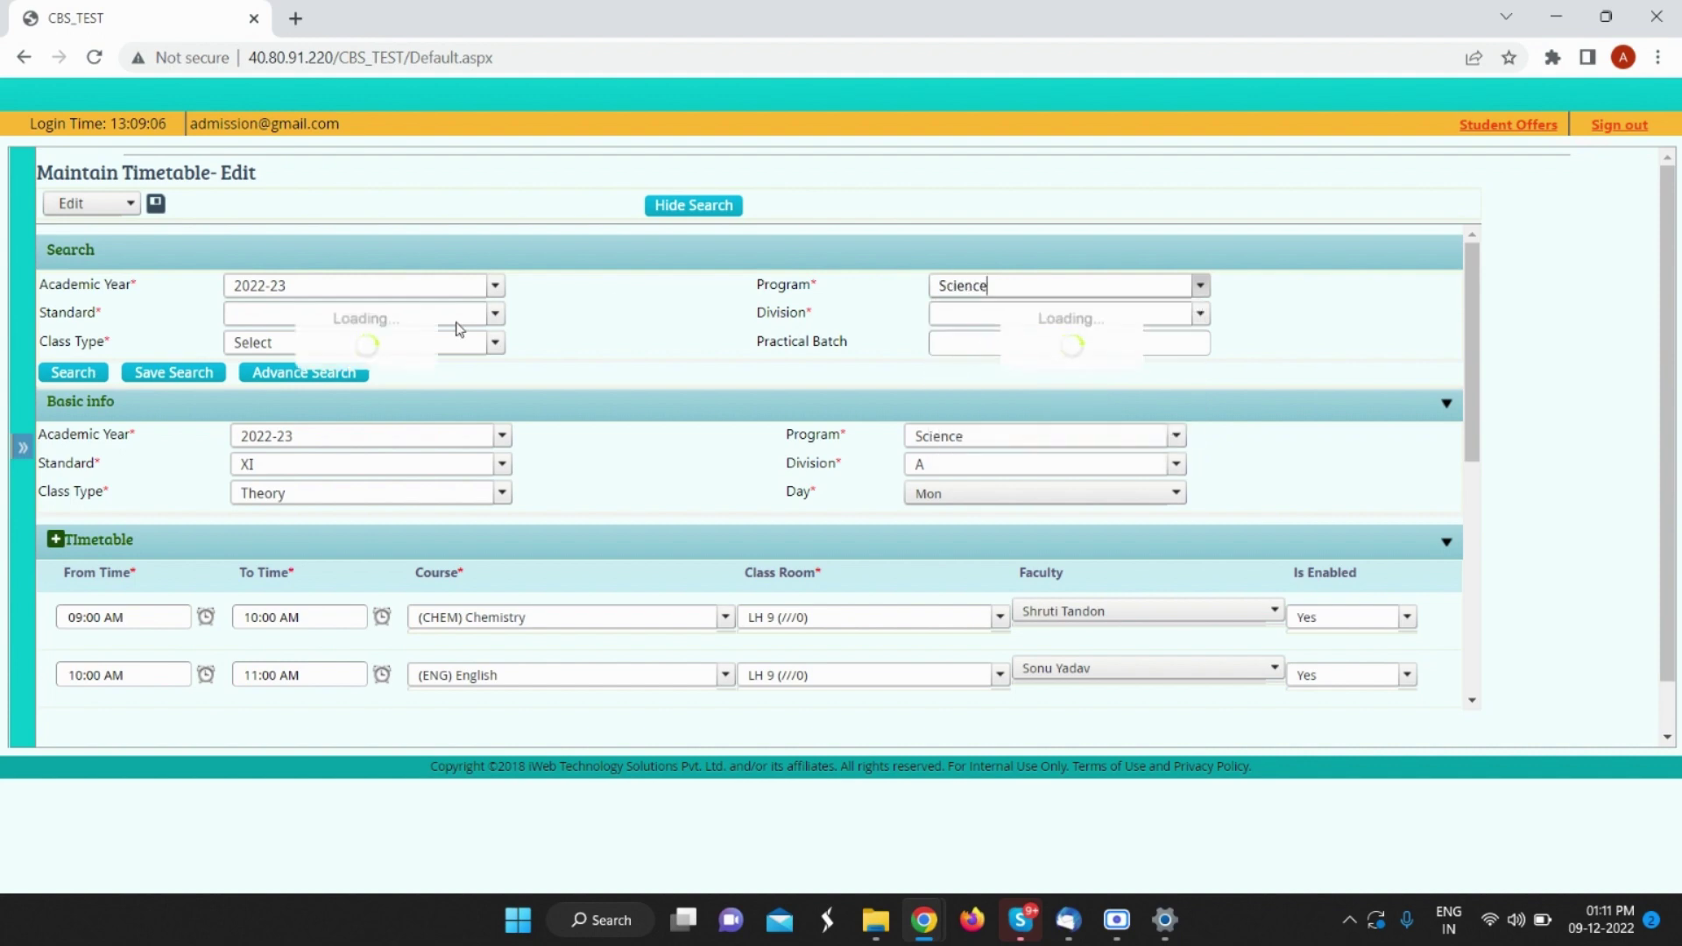
left_click(439, 313)
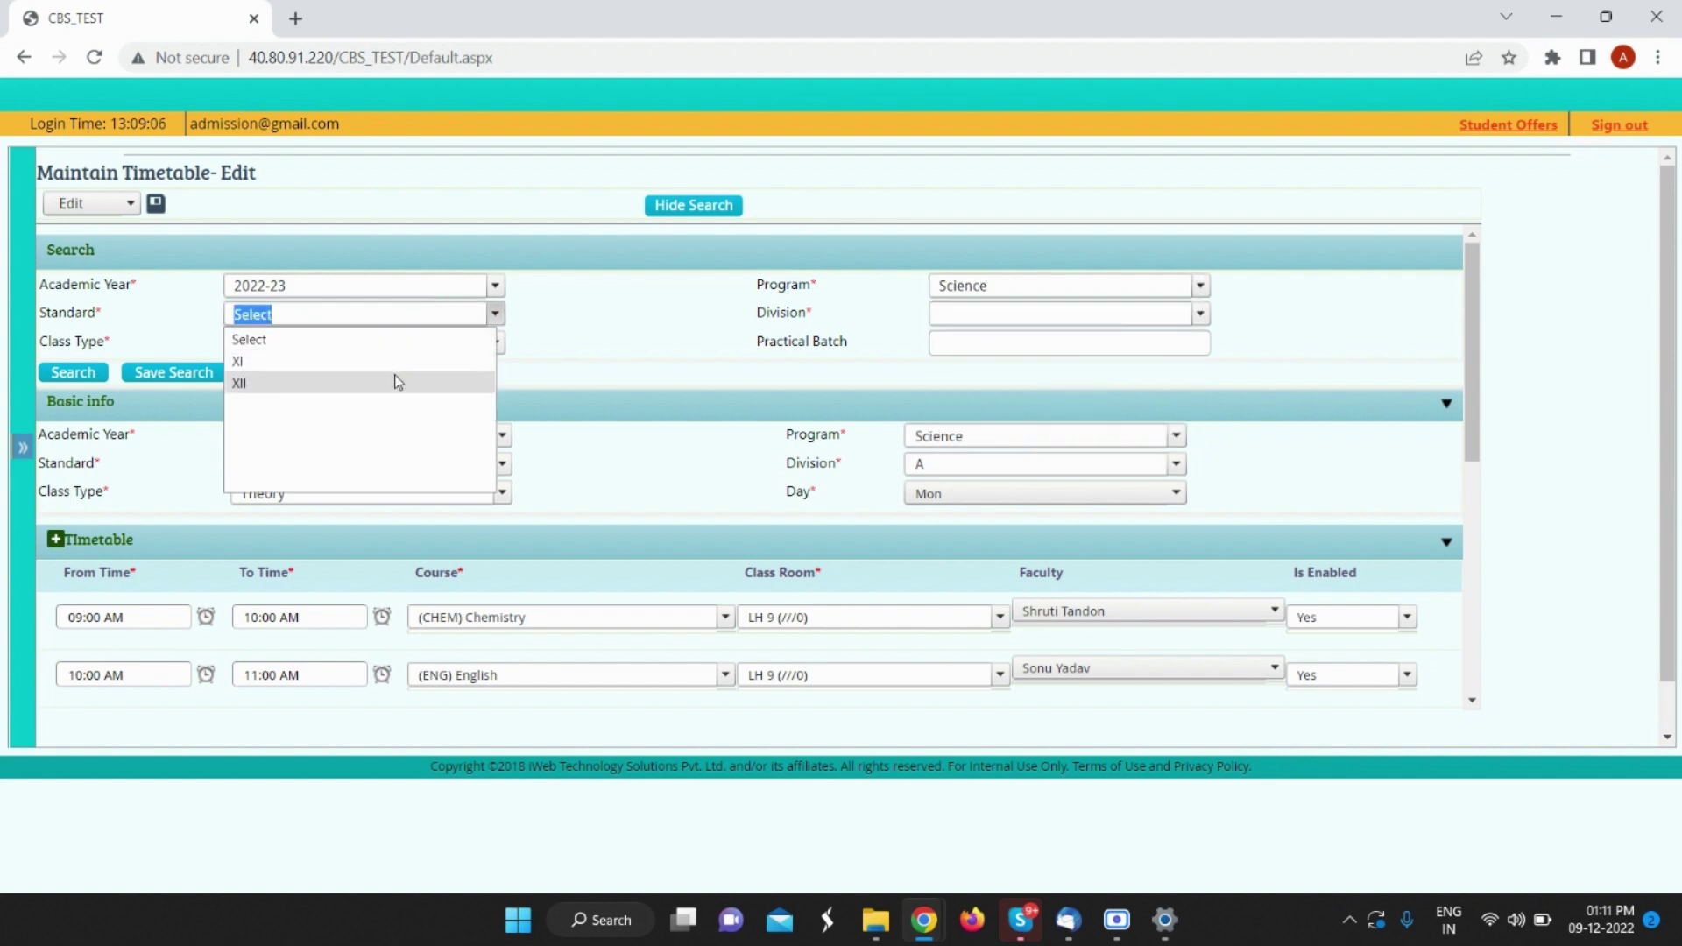
left_click(381, 361)
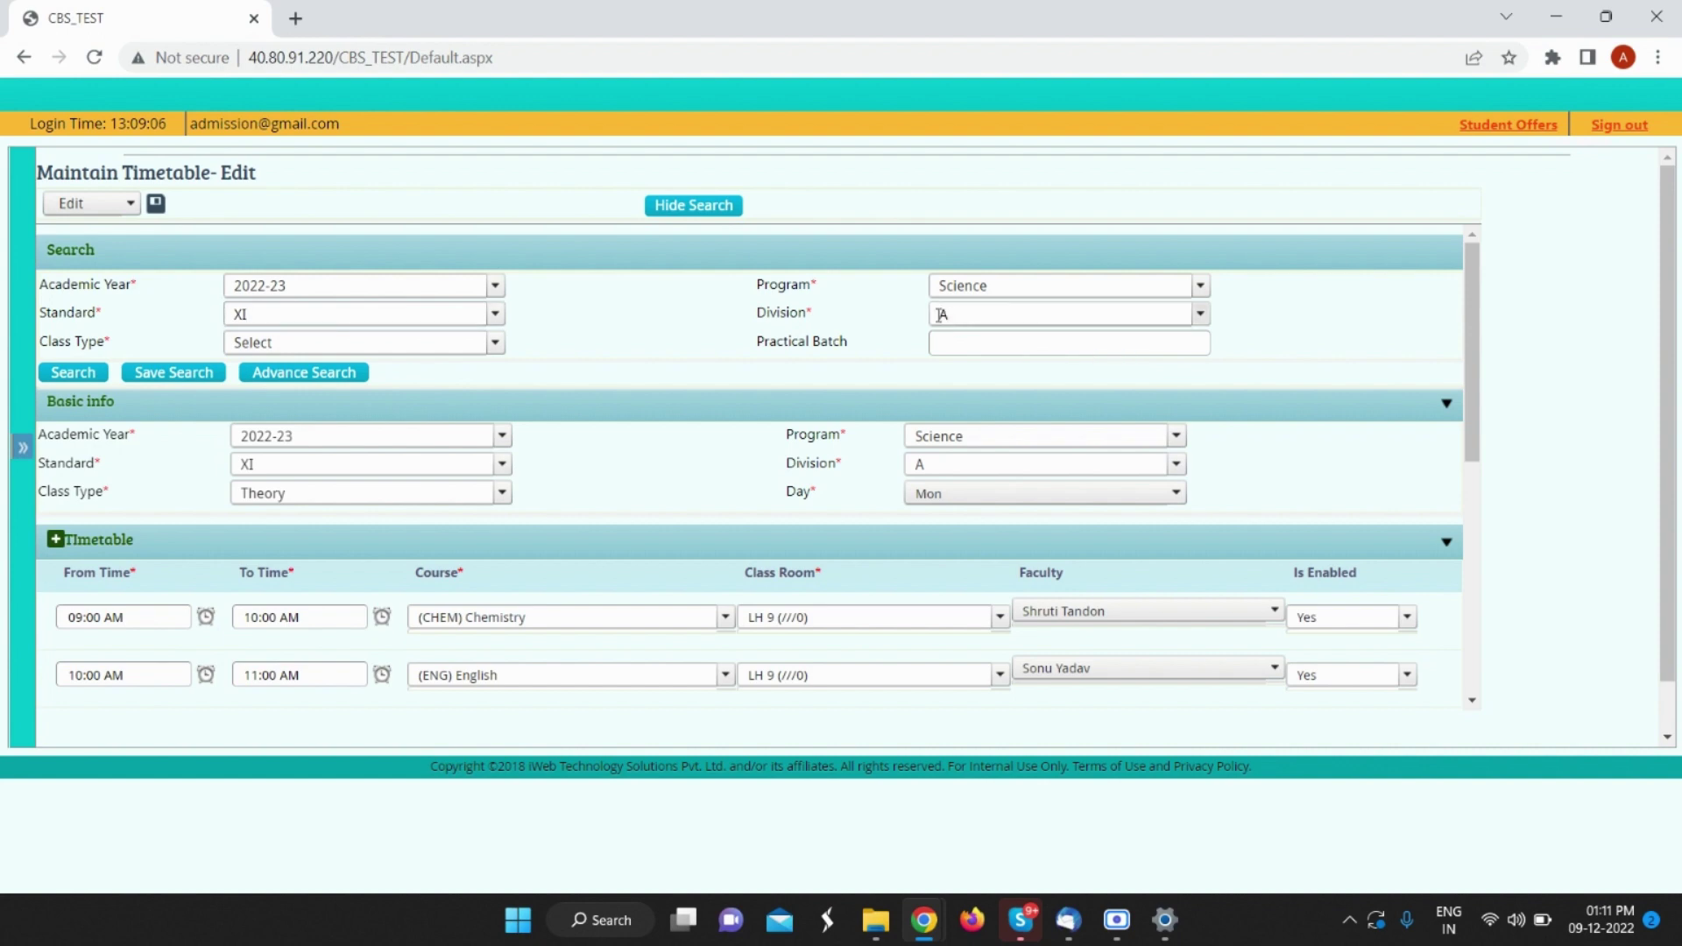
left_click(473, 343)
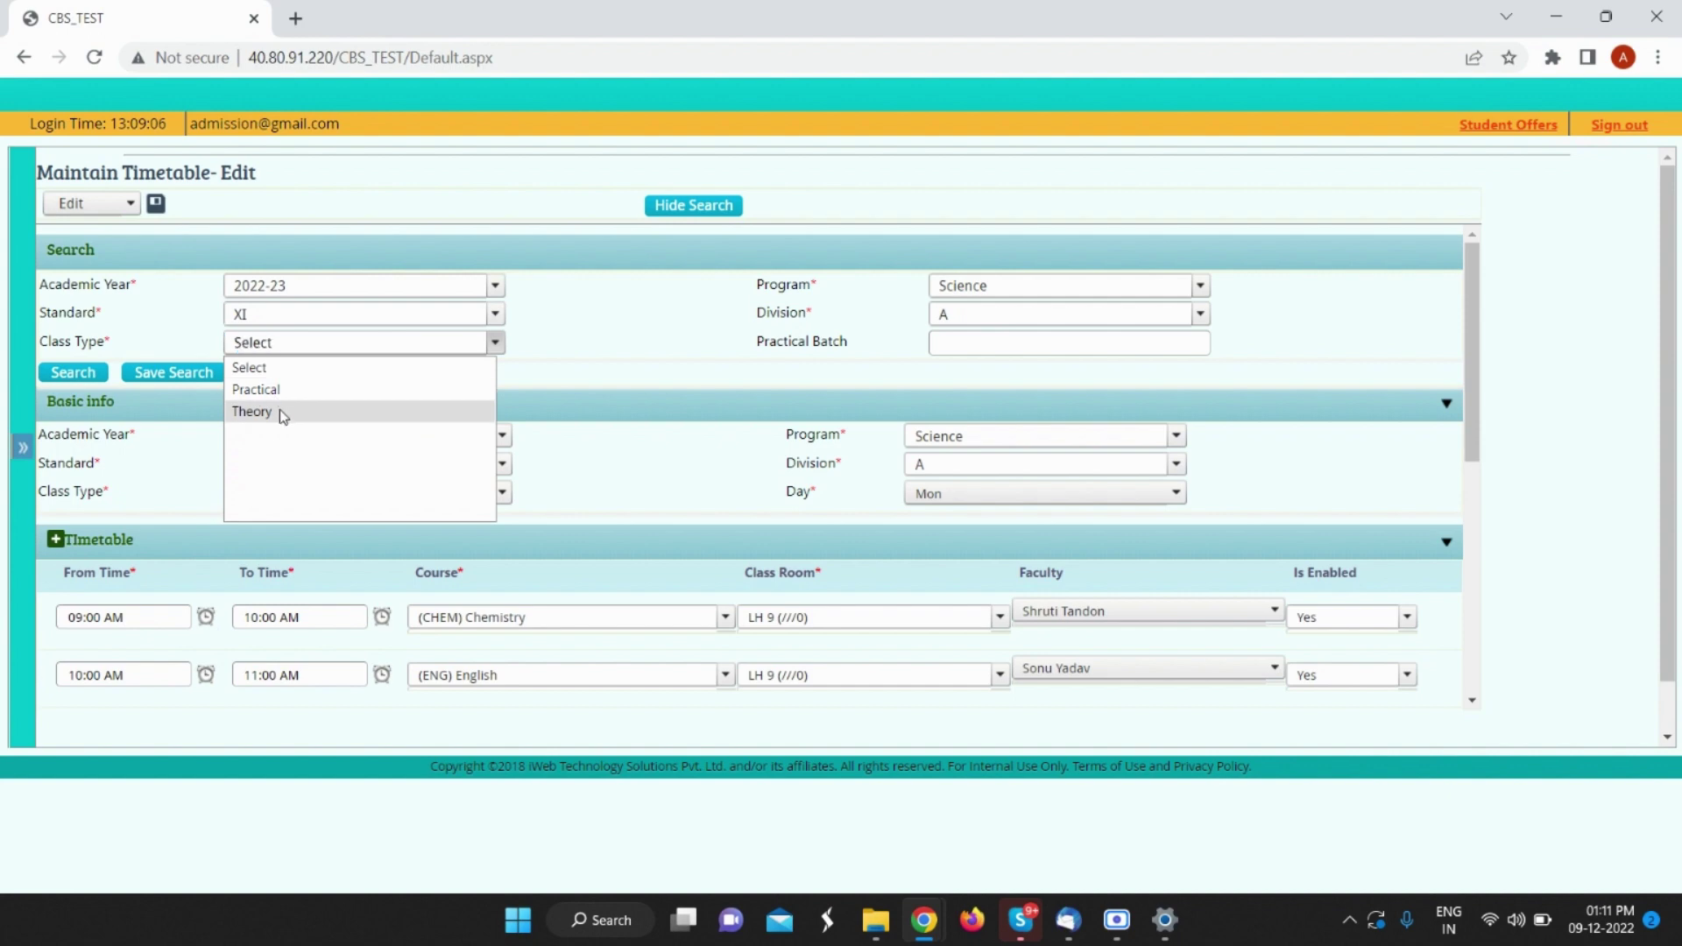
left_click(280, 412)
left_click(74, 374)
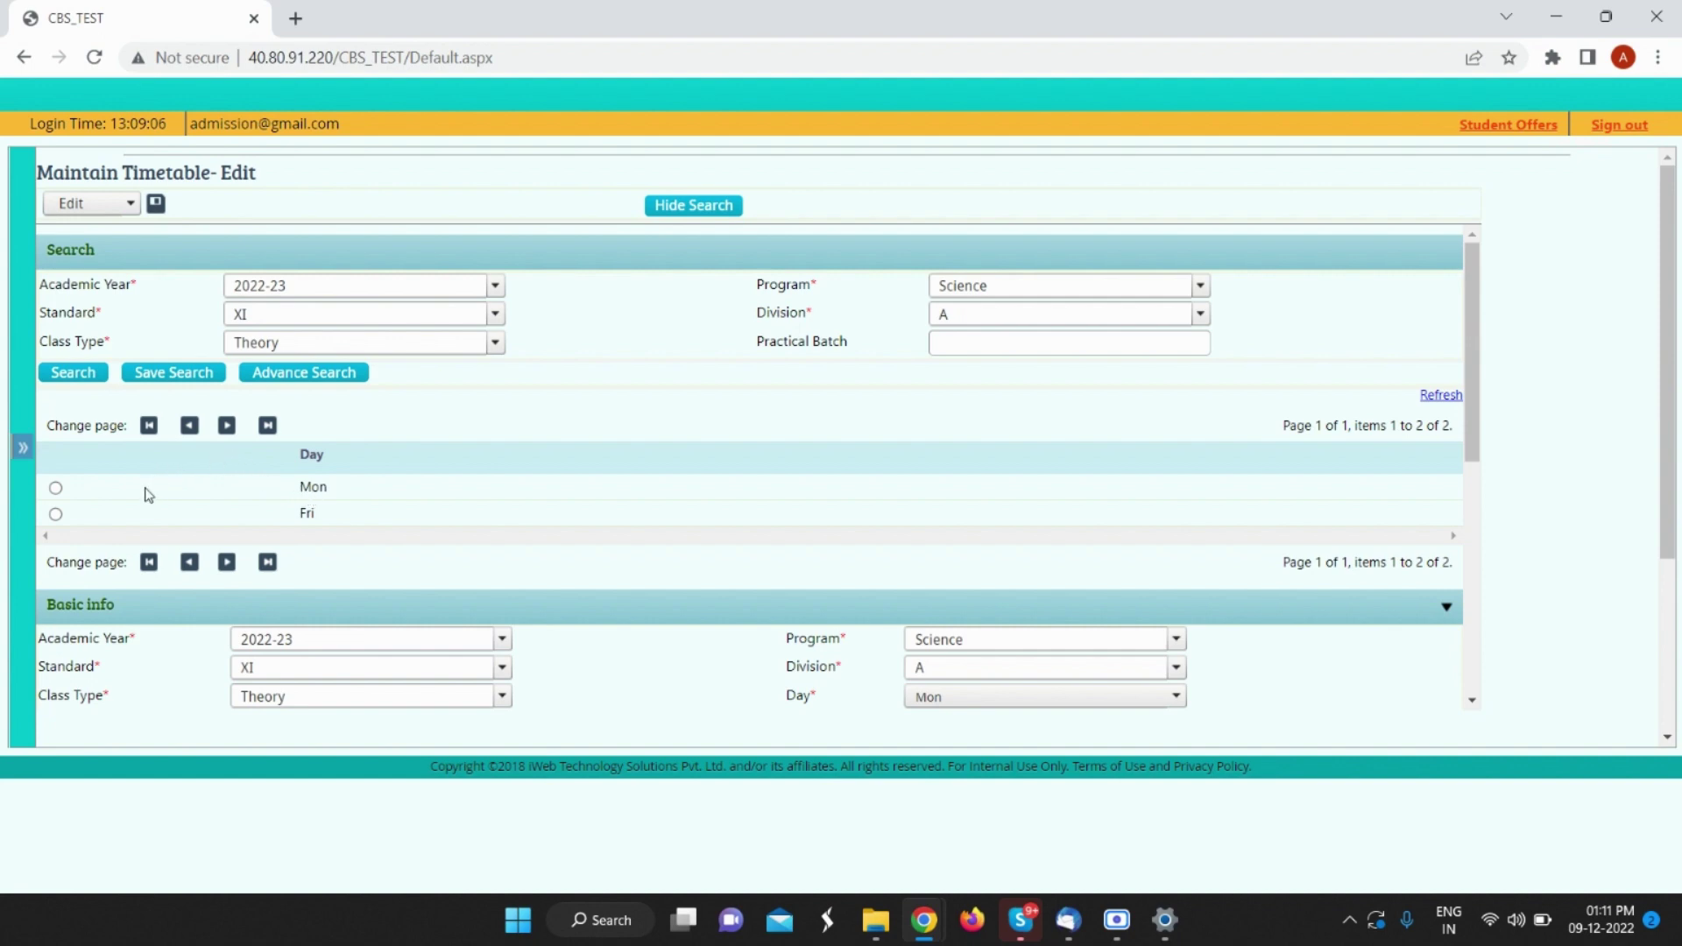
Step: Open the Monday timetable from the search results and look over its periods
left_click(56, 489)
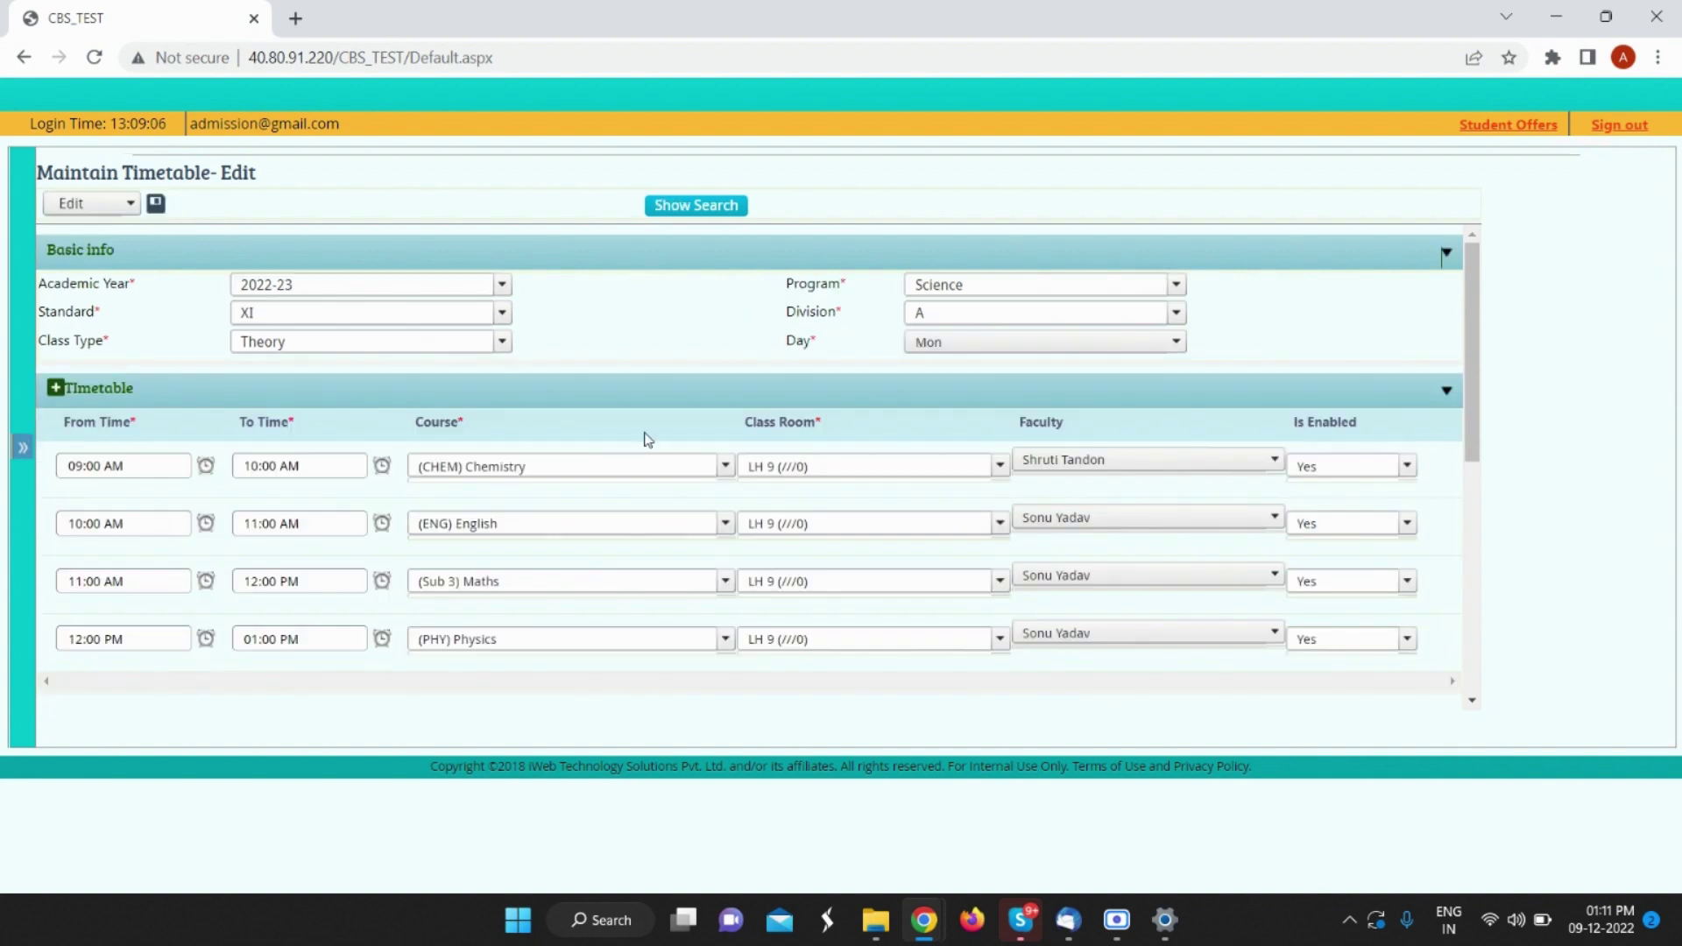
scroll(643, 440, "down", 2)
scroll(648, 456, "up", 2)
Step: Set the Physics period's Is Enabled option to No, save the timetable and acknowledge the save dialog
left_click(1407, 640)
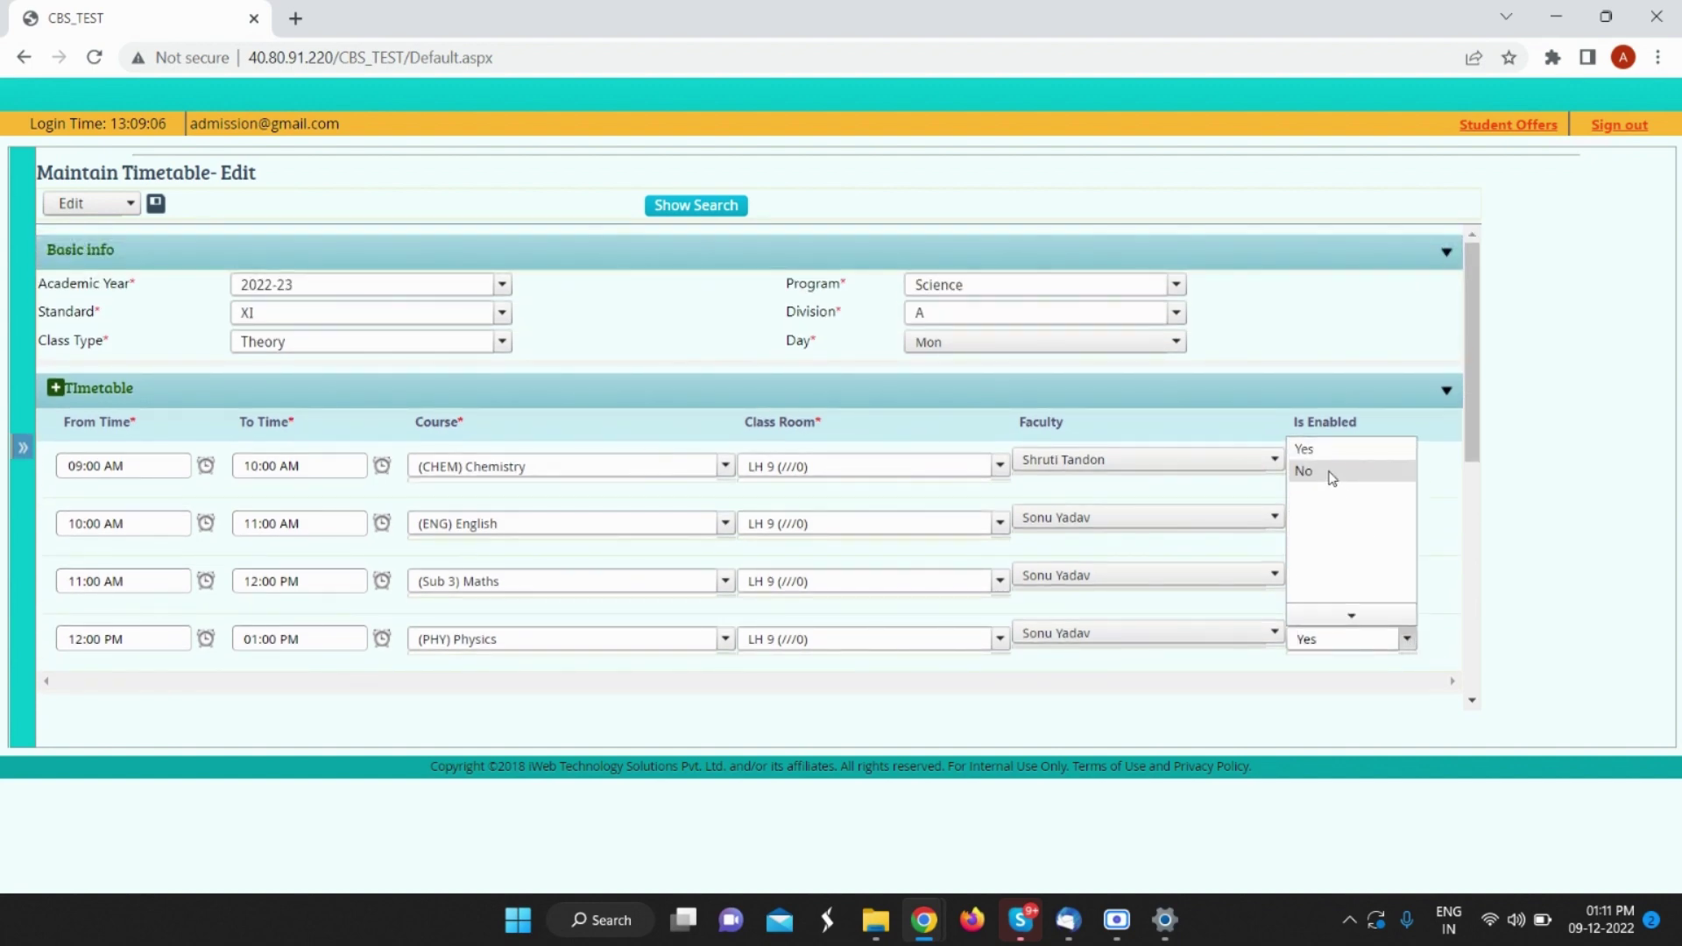
left_click(1319, 474)
left_click(157, 203)
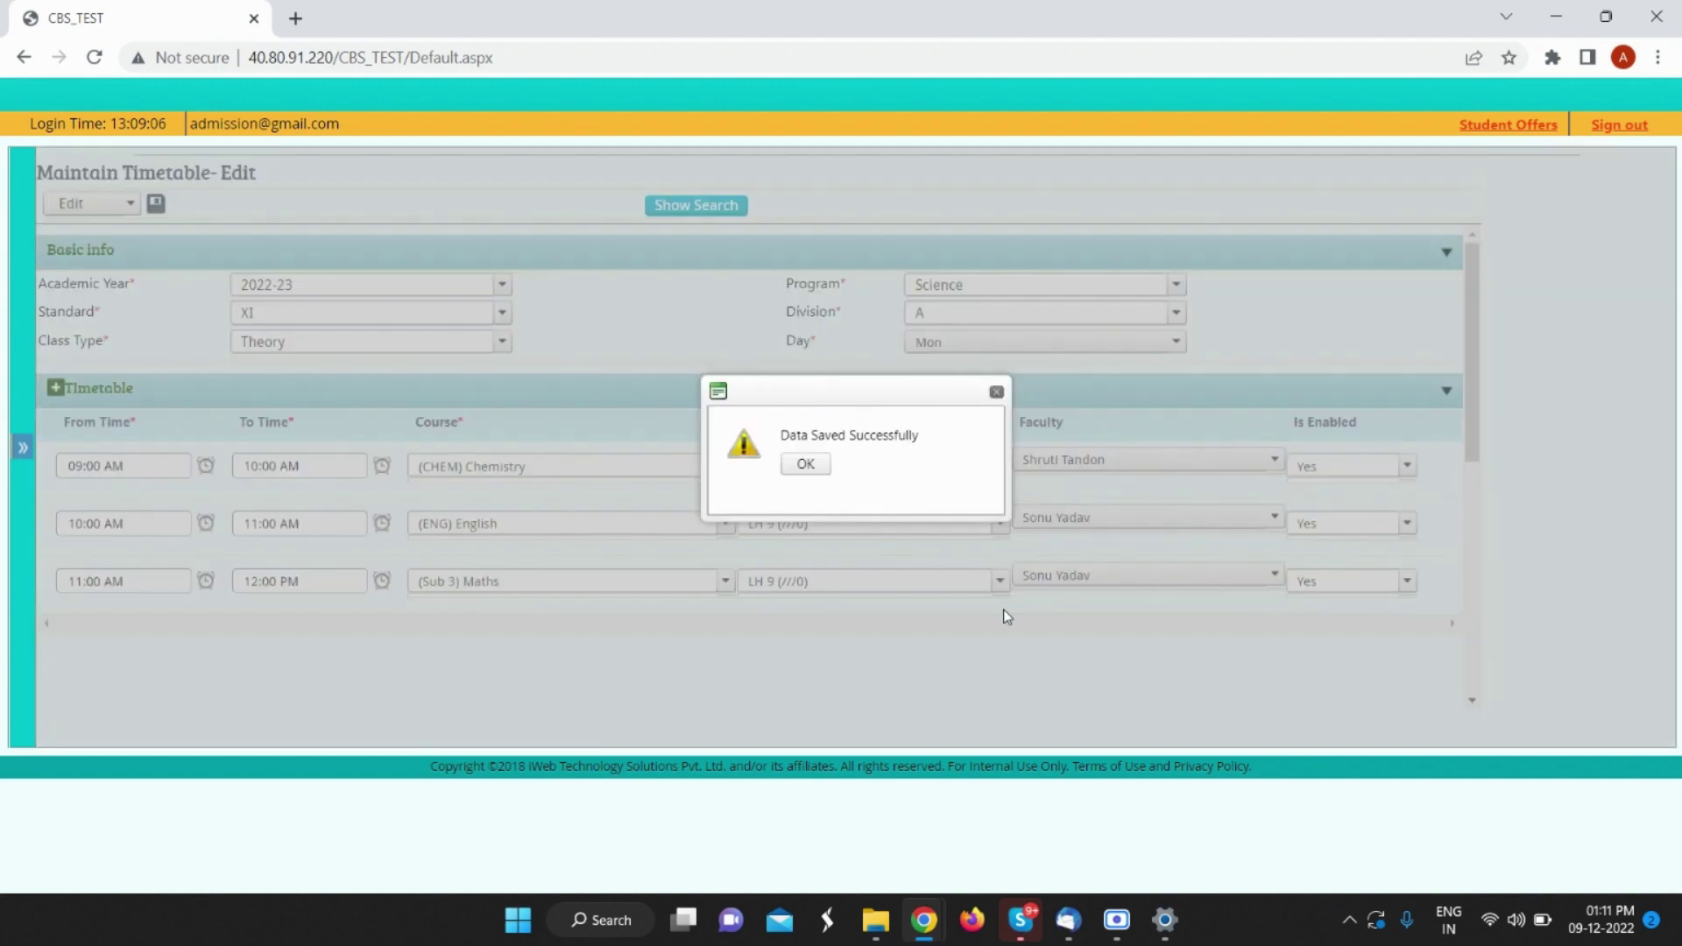
left_click(807, 465)
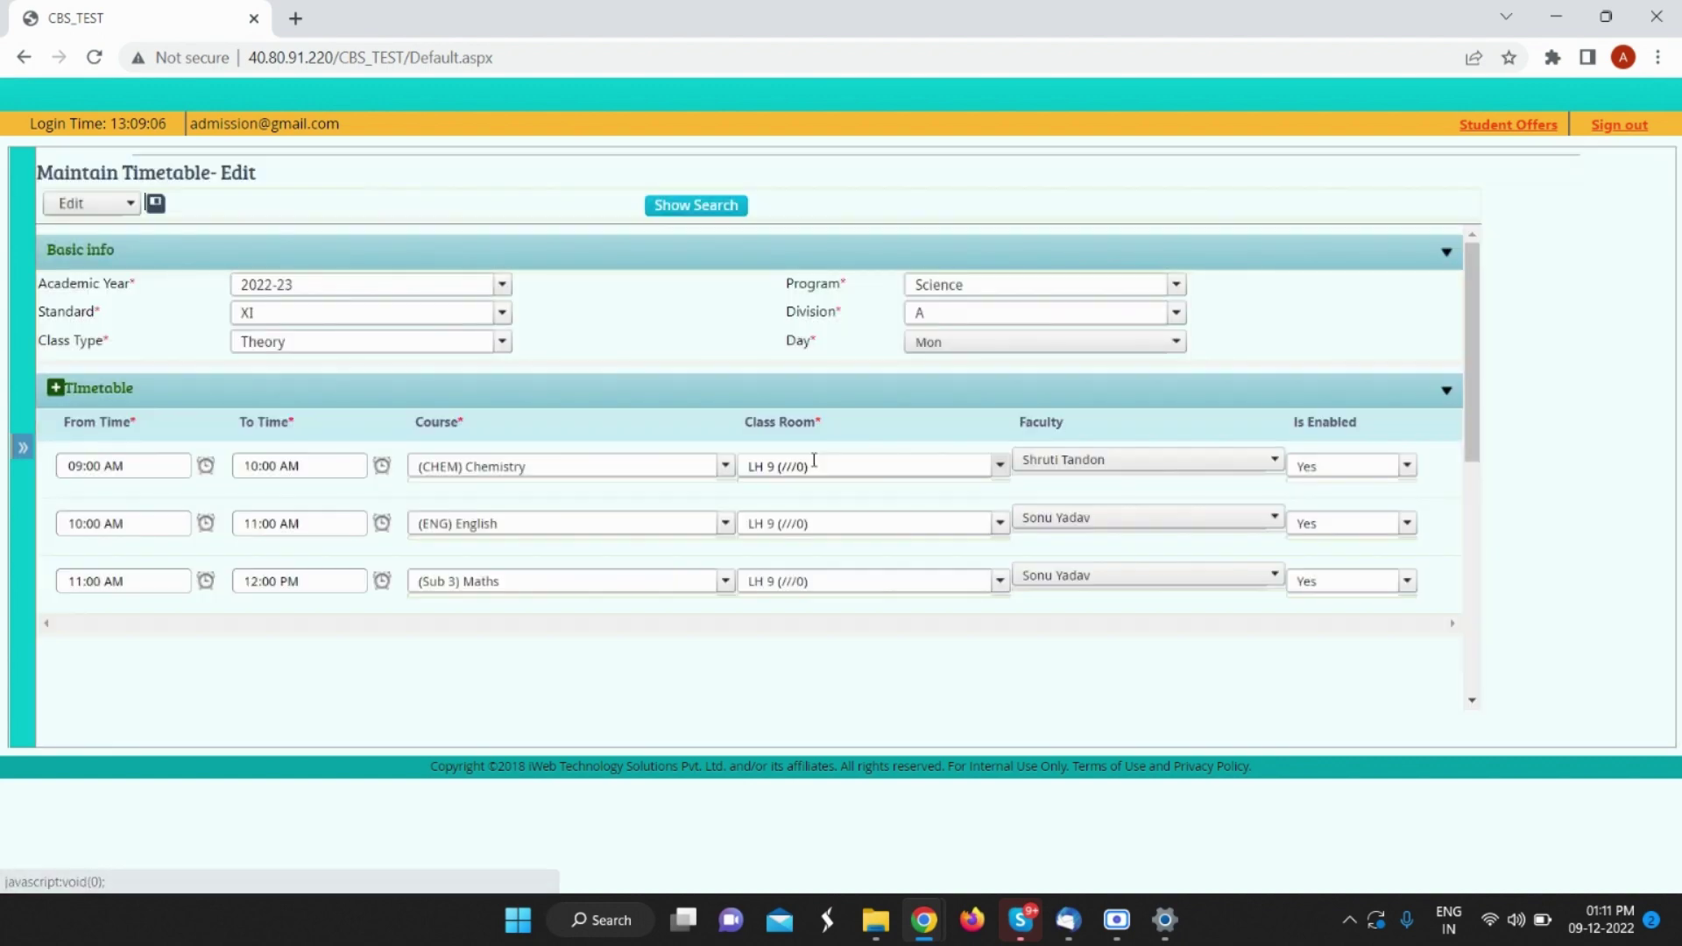
Step: Replace the Maths period's faculty with the first listed teacher and save the timetable
left_click(1107, 580)
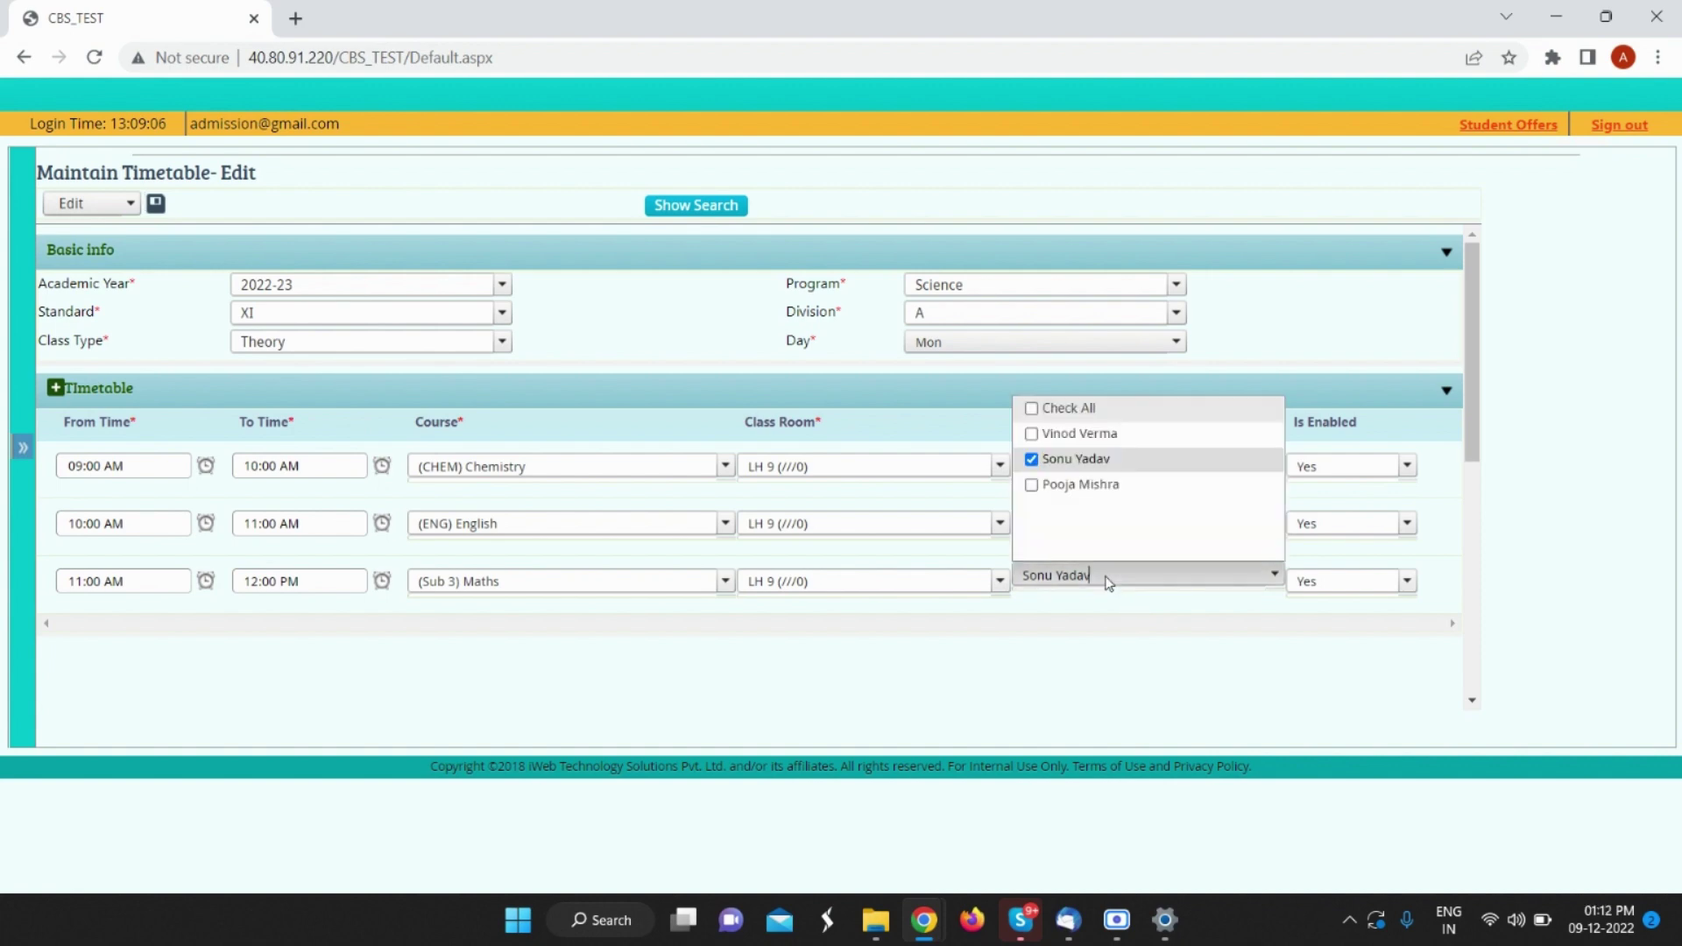
left_click(1082, 484)
left_click(1069, 459)
left_click(1076, 485)
left_click(1065, 434)
left_click(1053, 652)
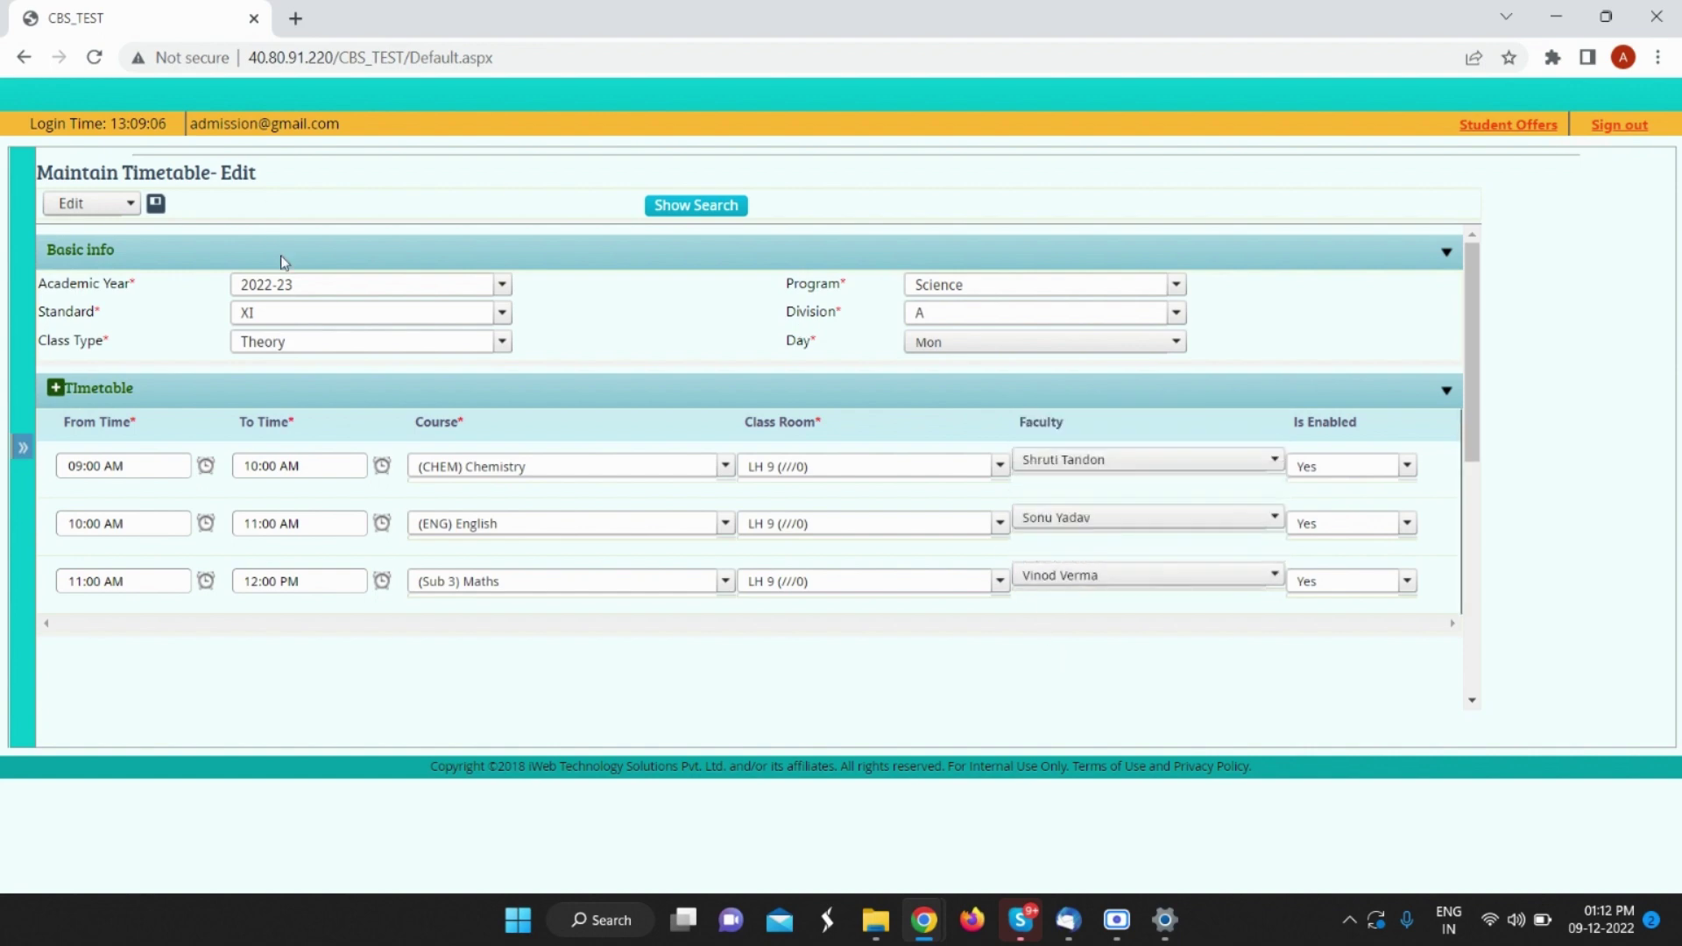
left_click(157, 206)
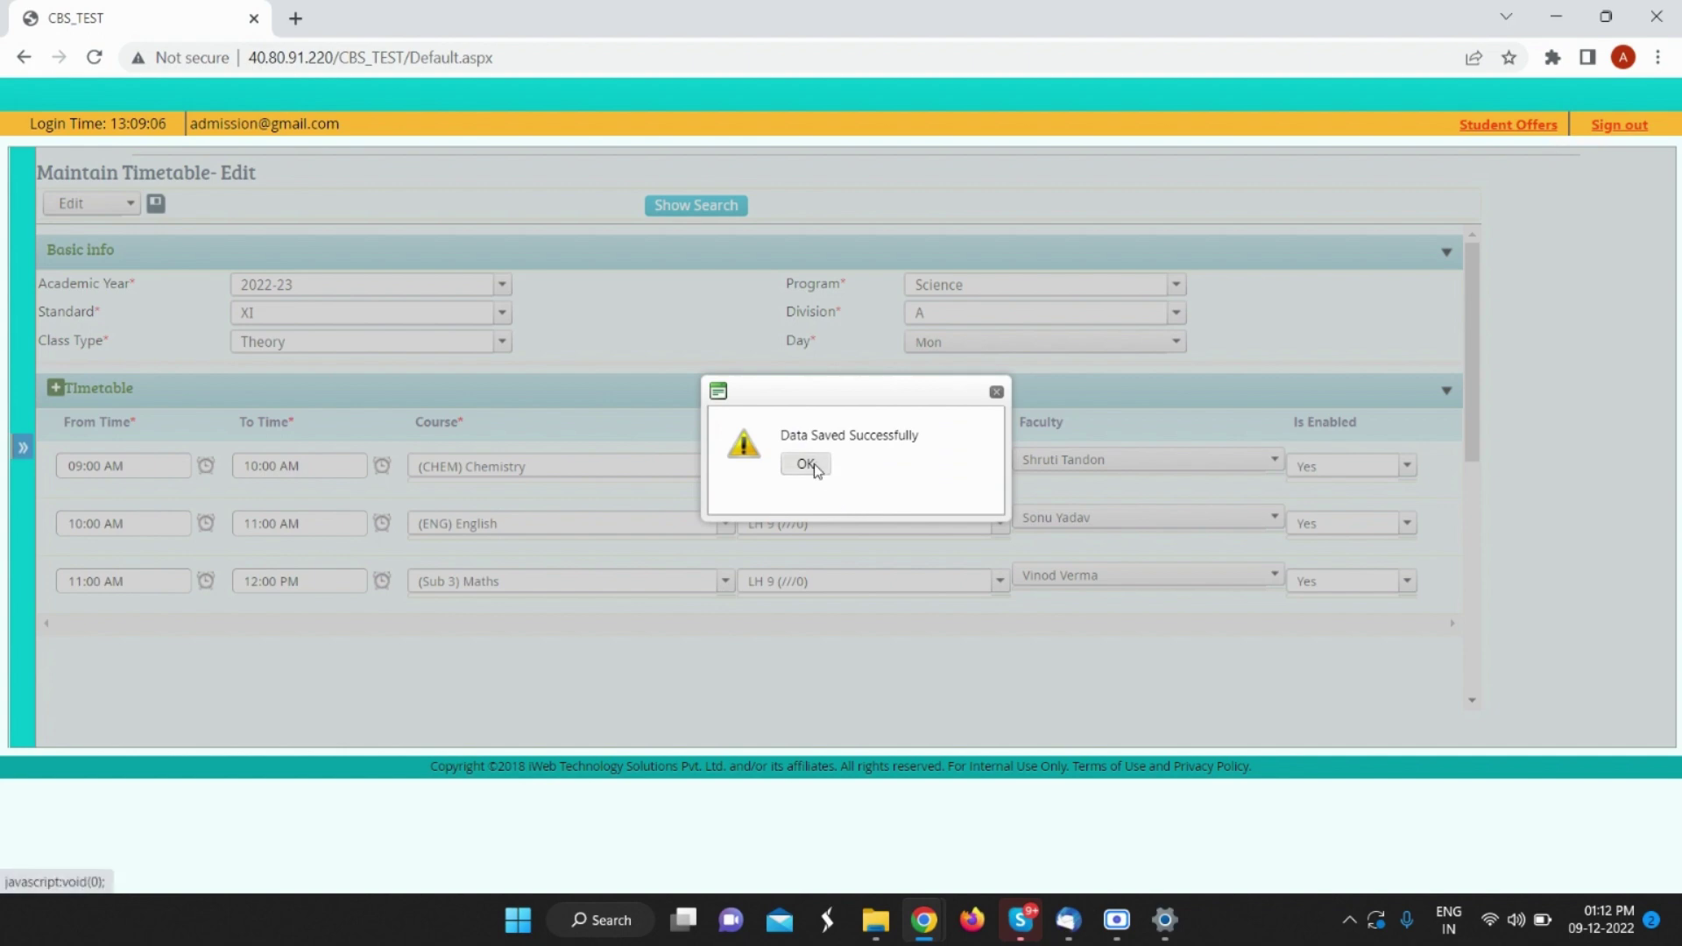
left_click(806, 465)
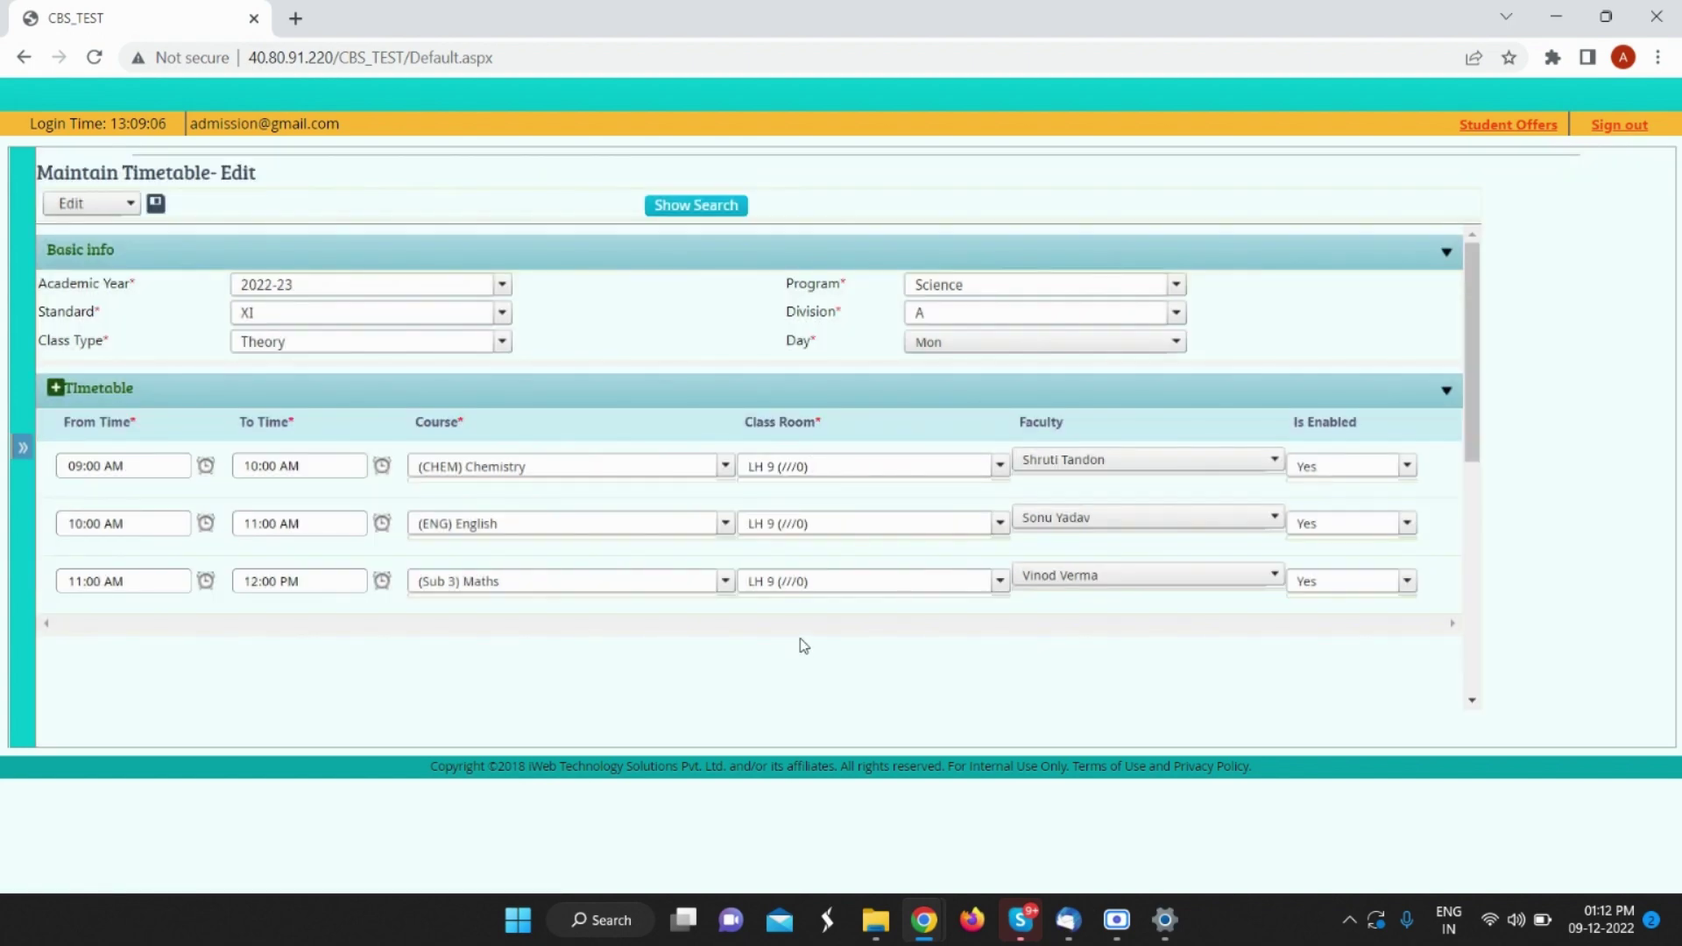
Step: Change the Maths period's class room to LH 13 and save the timetable
left_click(819, 582)
key("BackSpace")
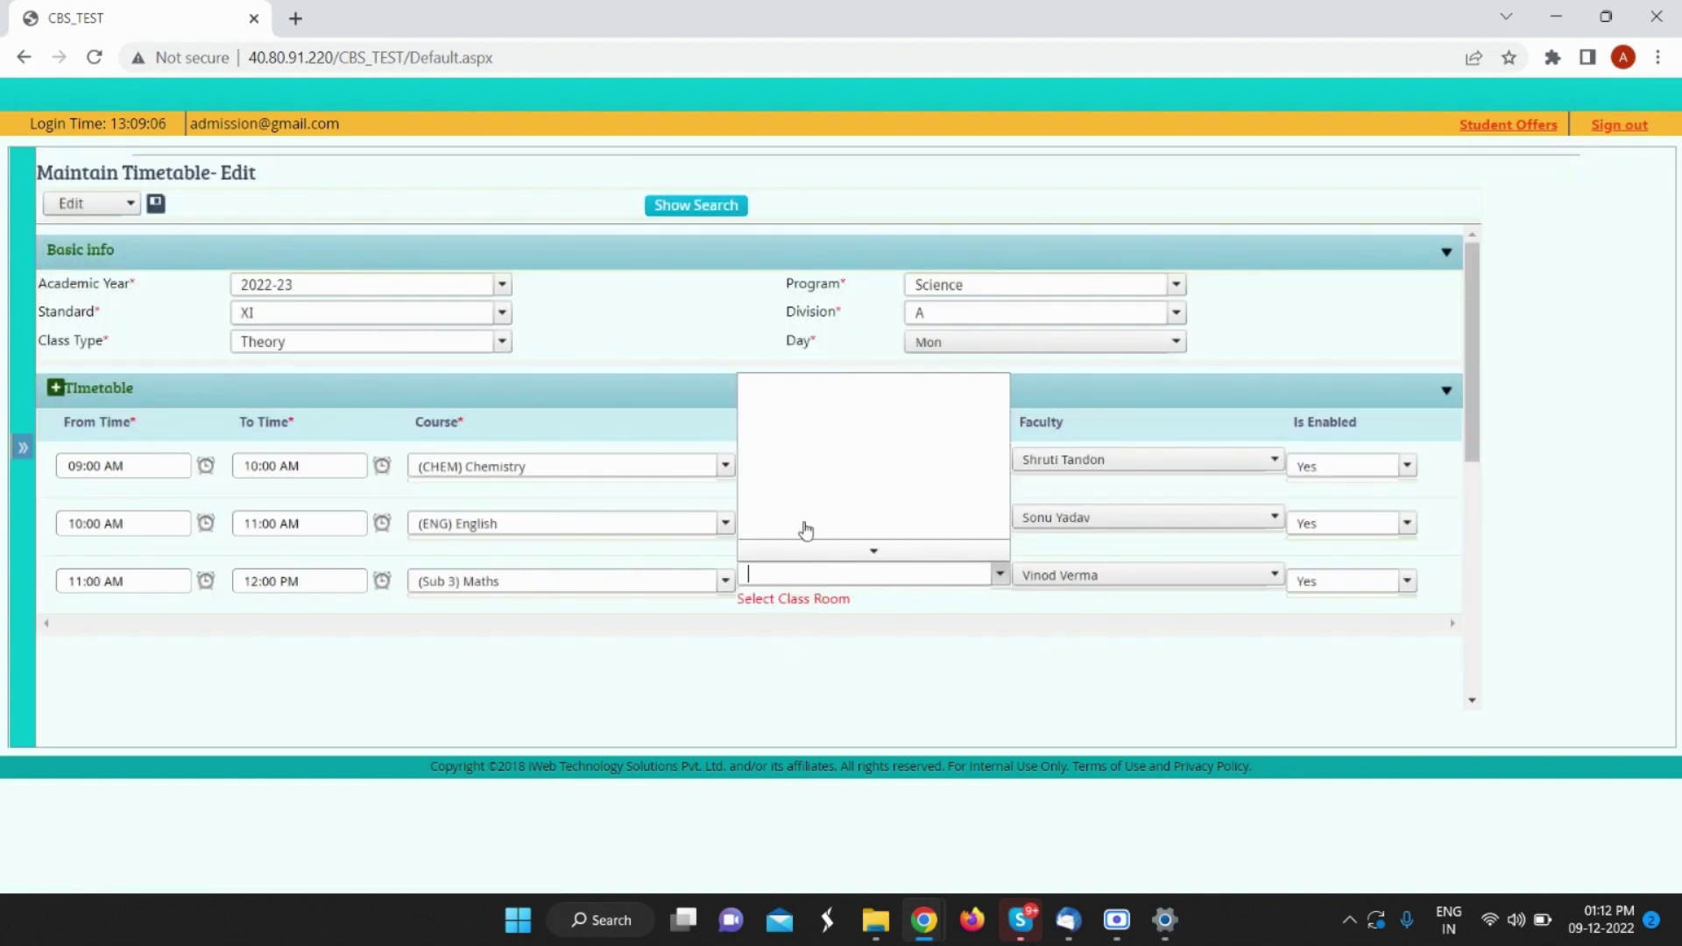
scroll(776, 451, "down", 3)
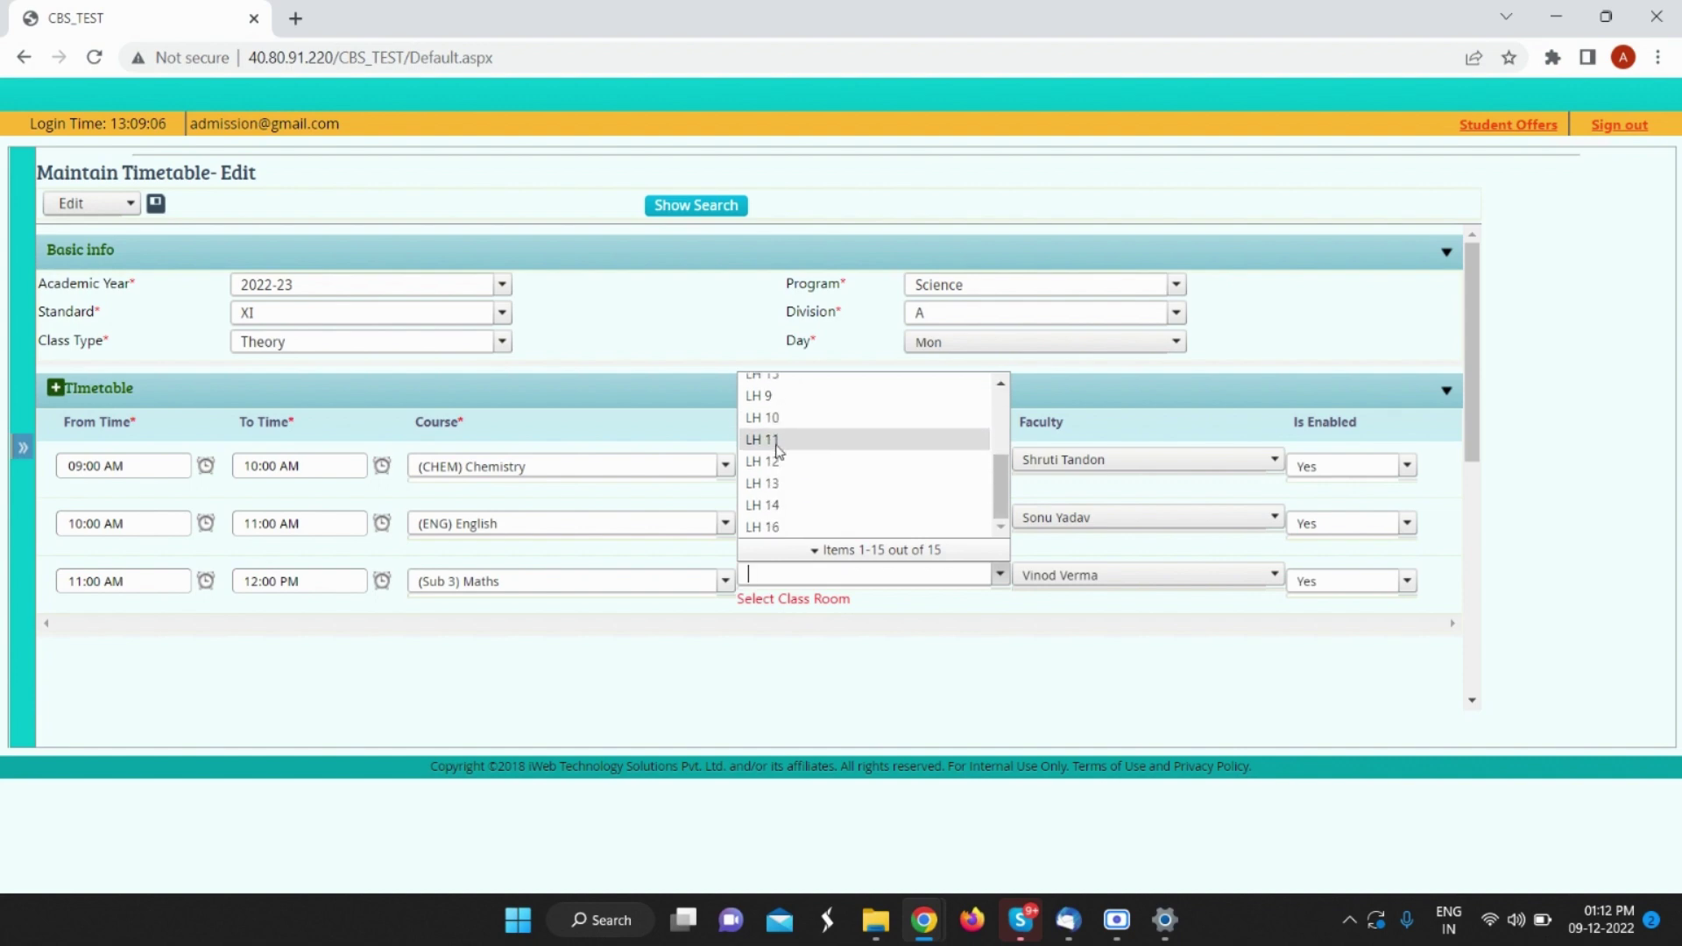
left_click(772, 488)
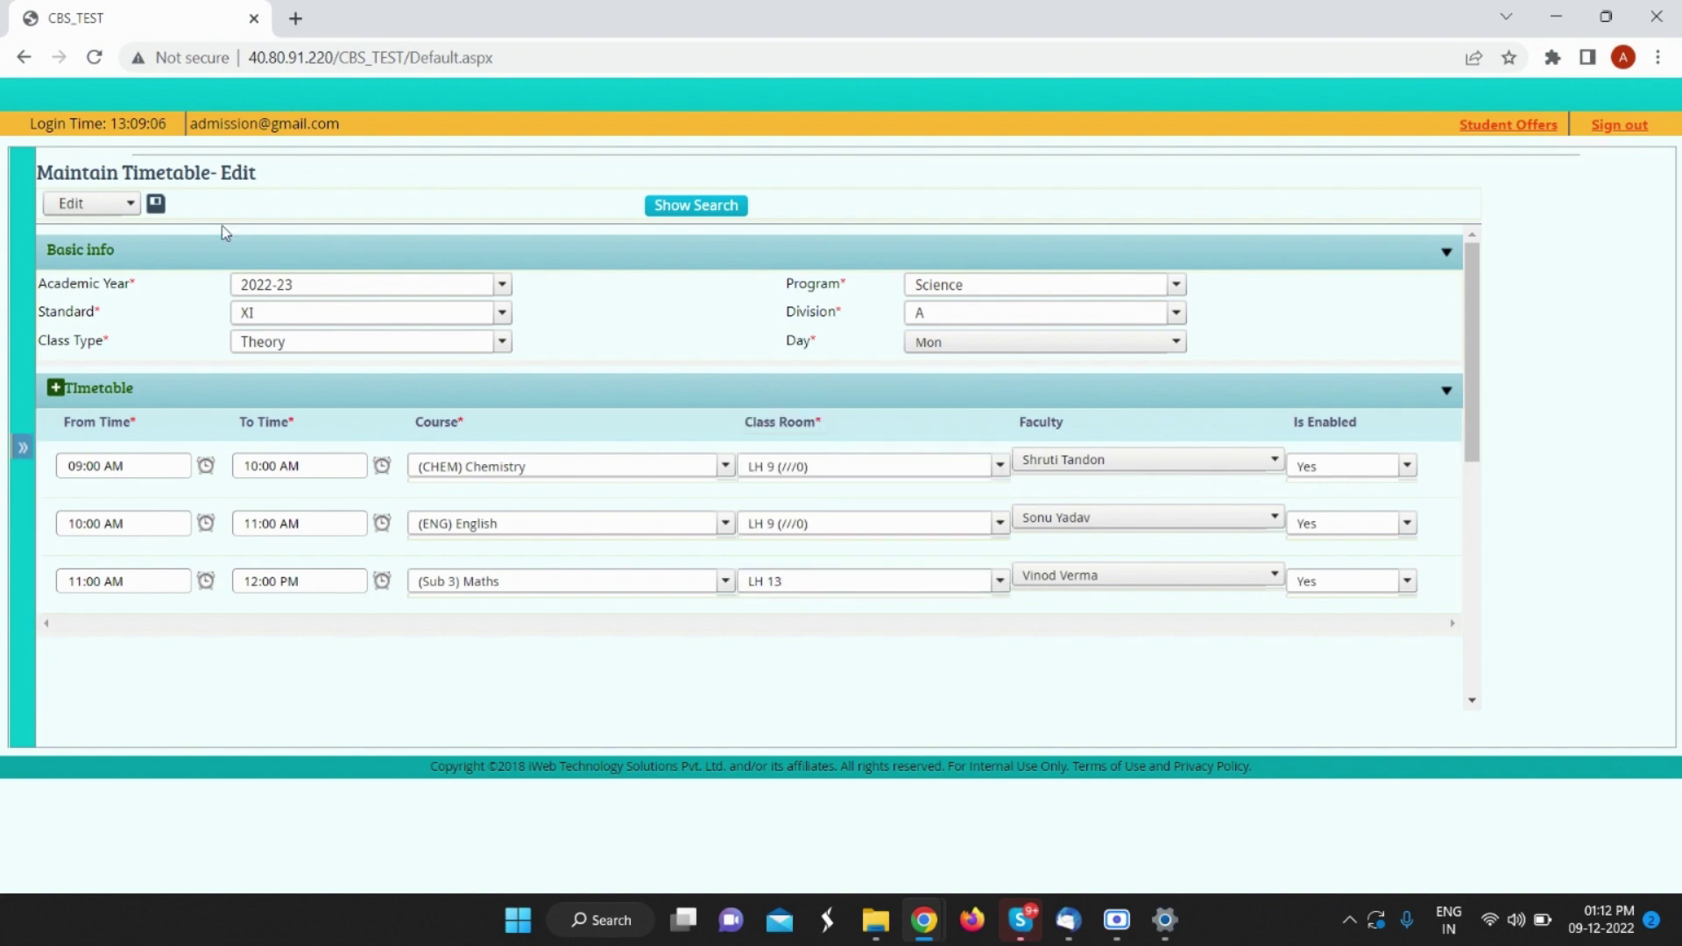
left_click(157, 206)
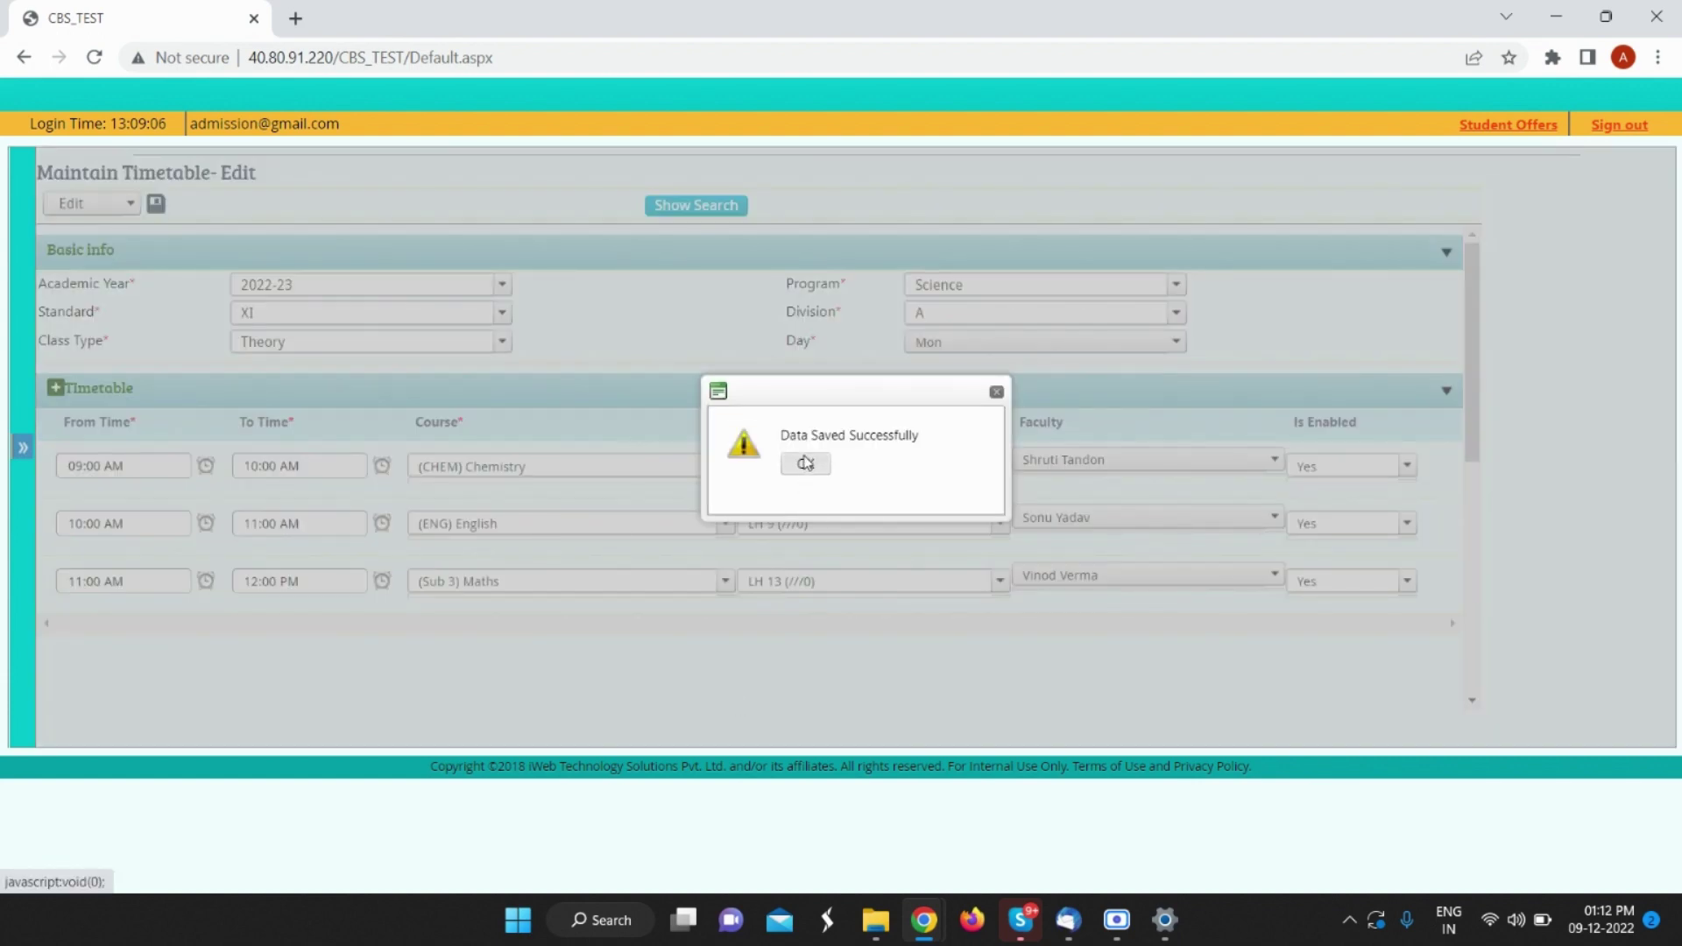
left_click(806, 465)
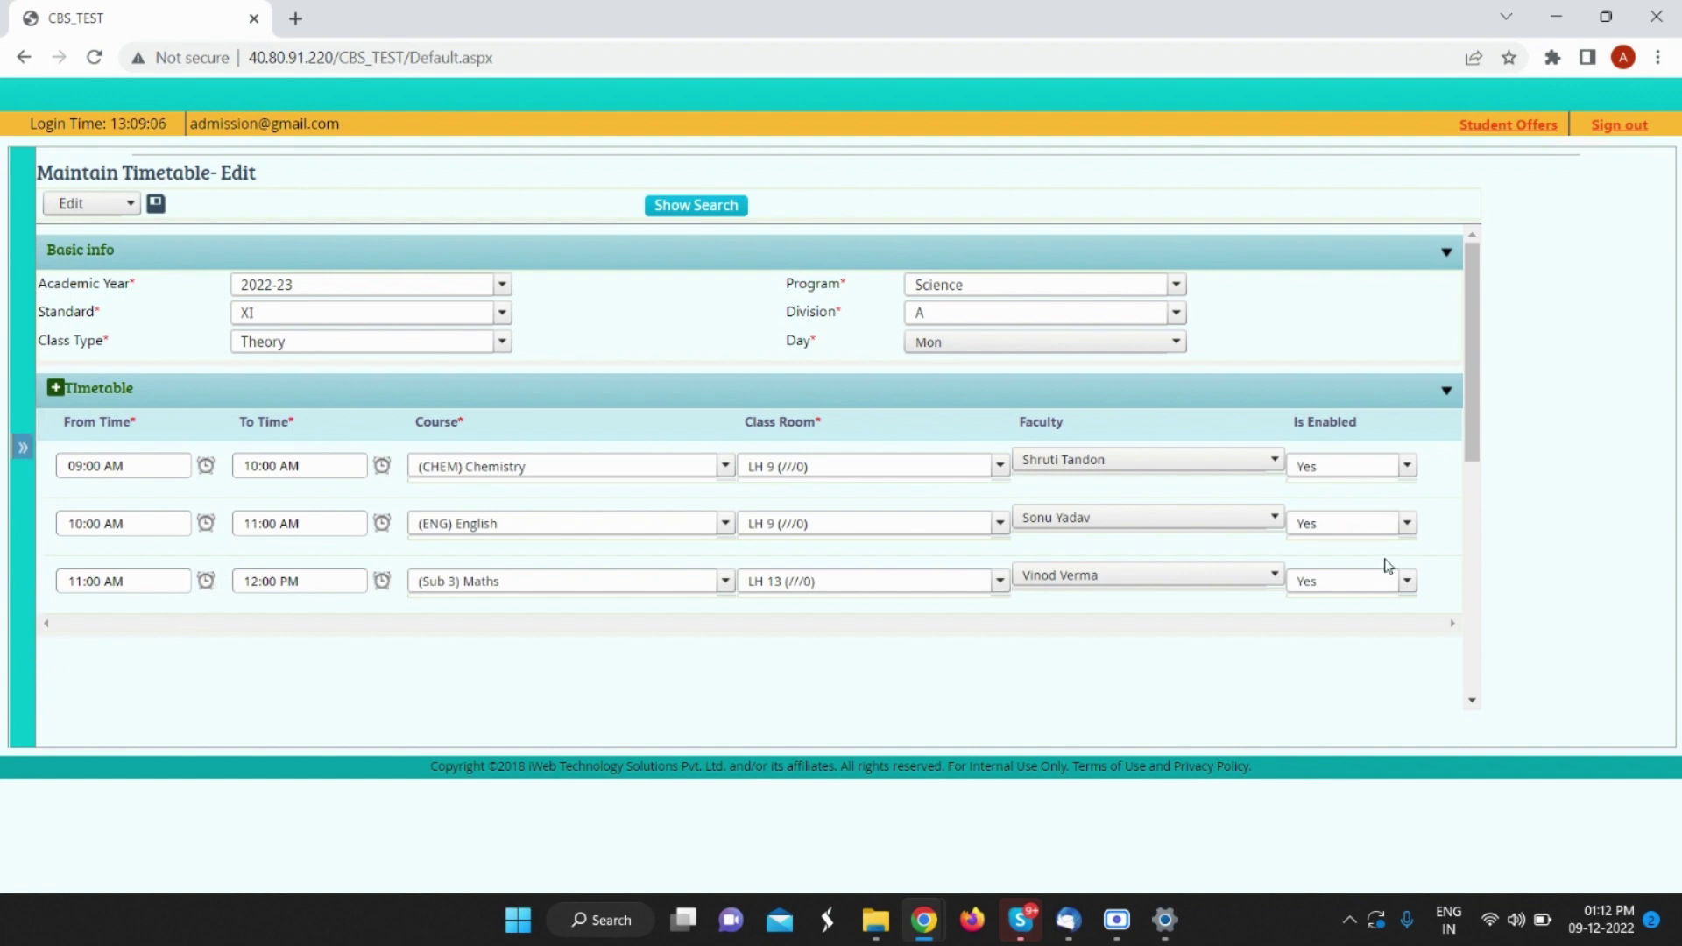
Step: Set the Maths period's Is Enabled option to No and save the timetable, acknowledging the save dialog
left_click(1407, 582)
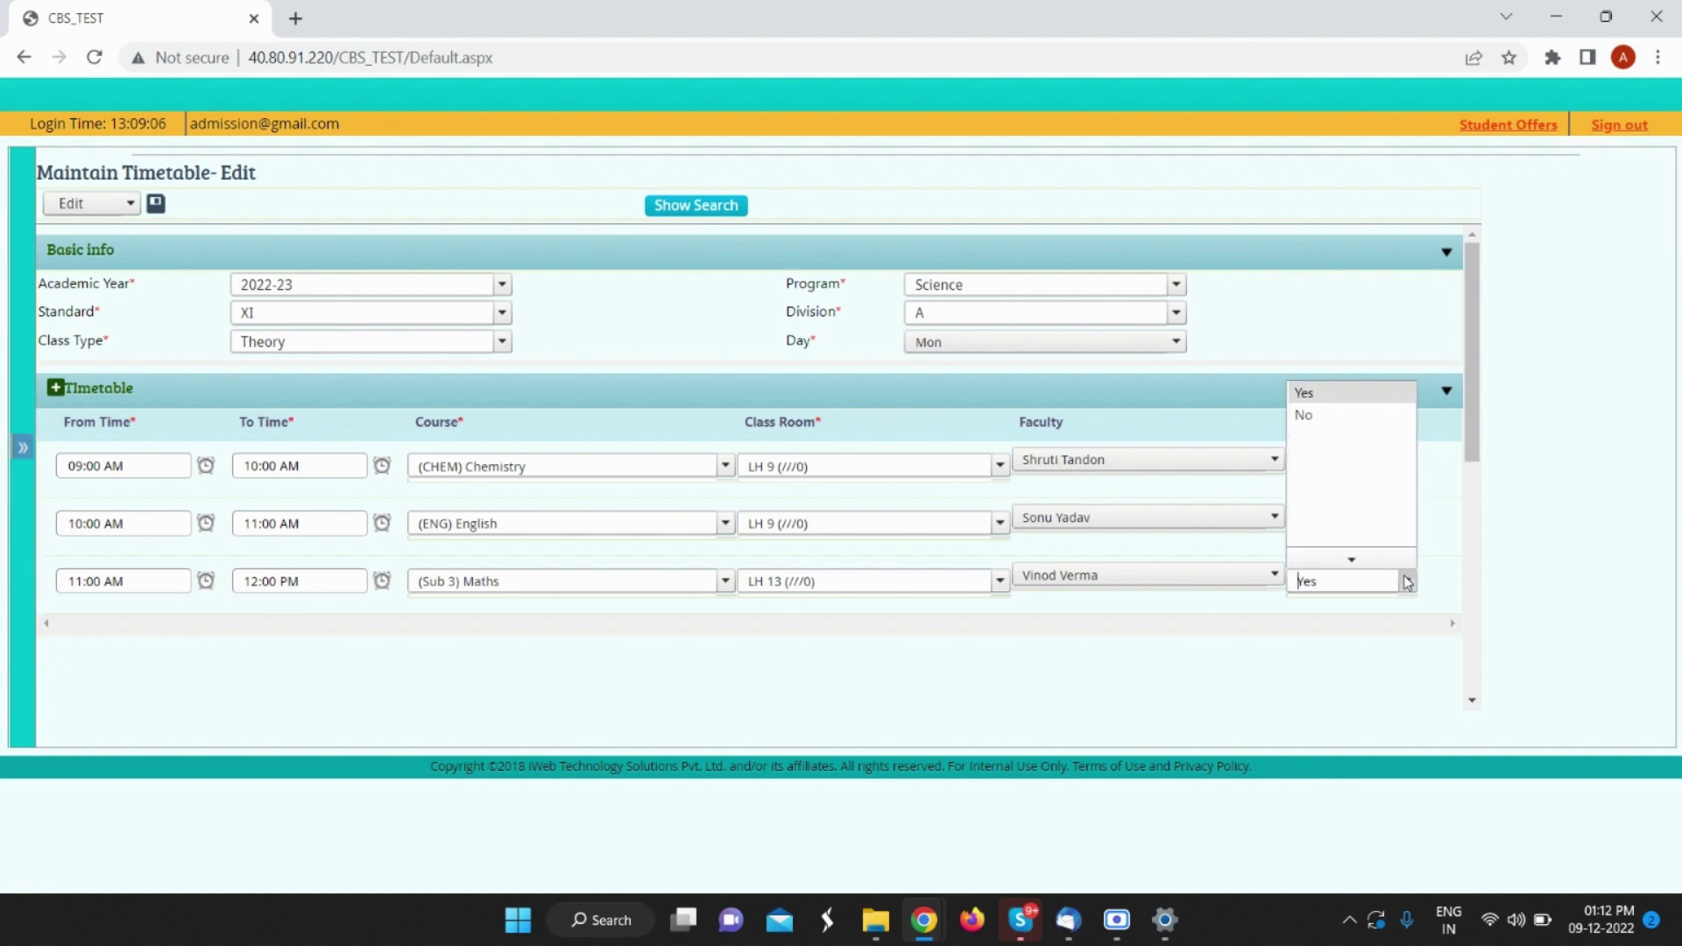
left_click(1312, 412)
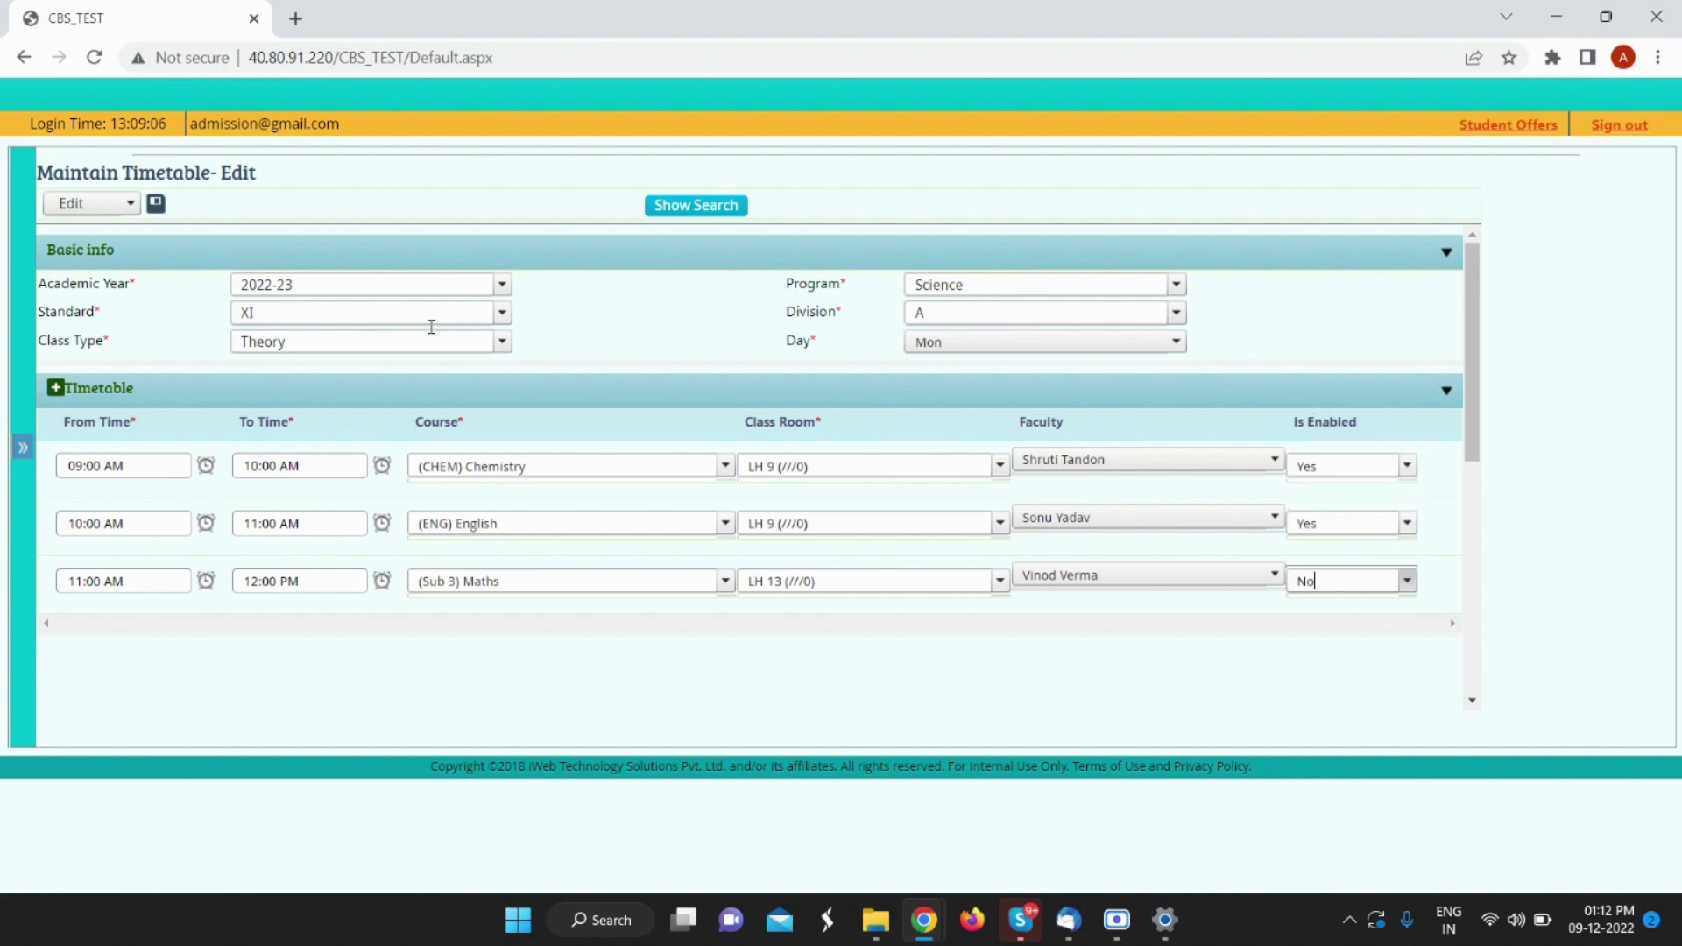
left_click(157, 207)
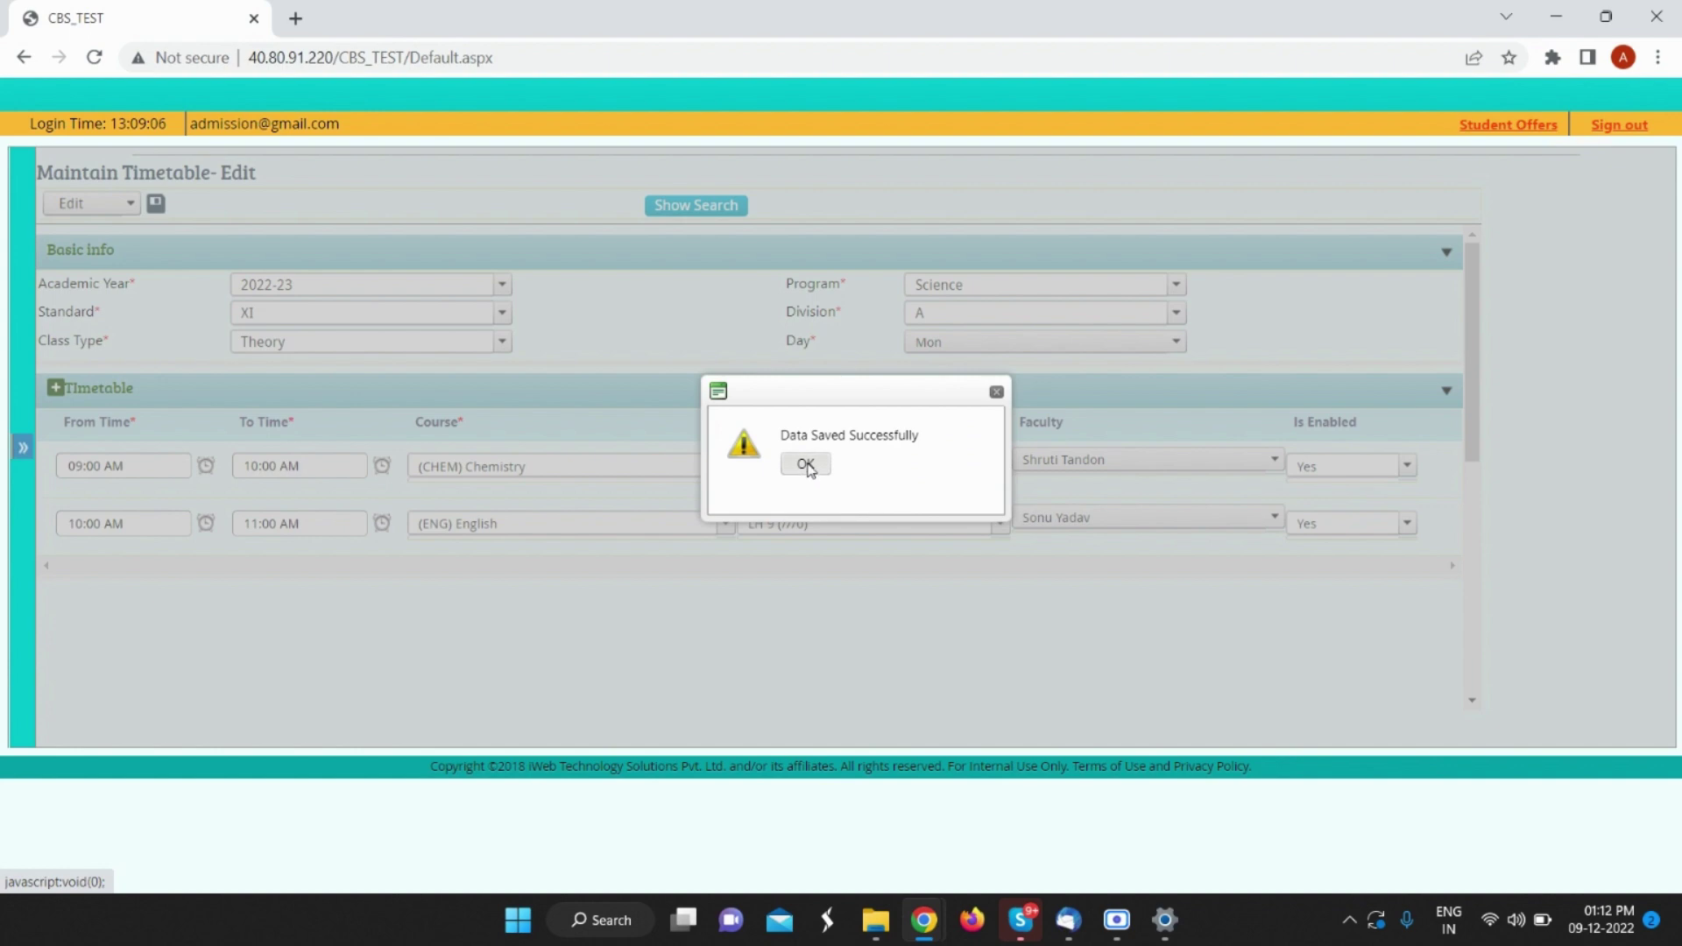
left_click(802, 466)
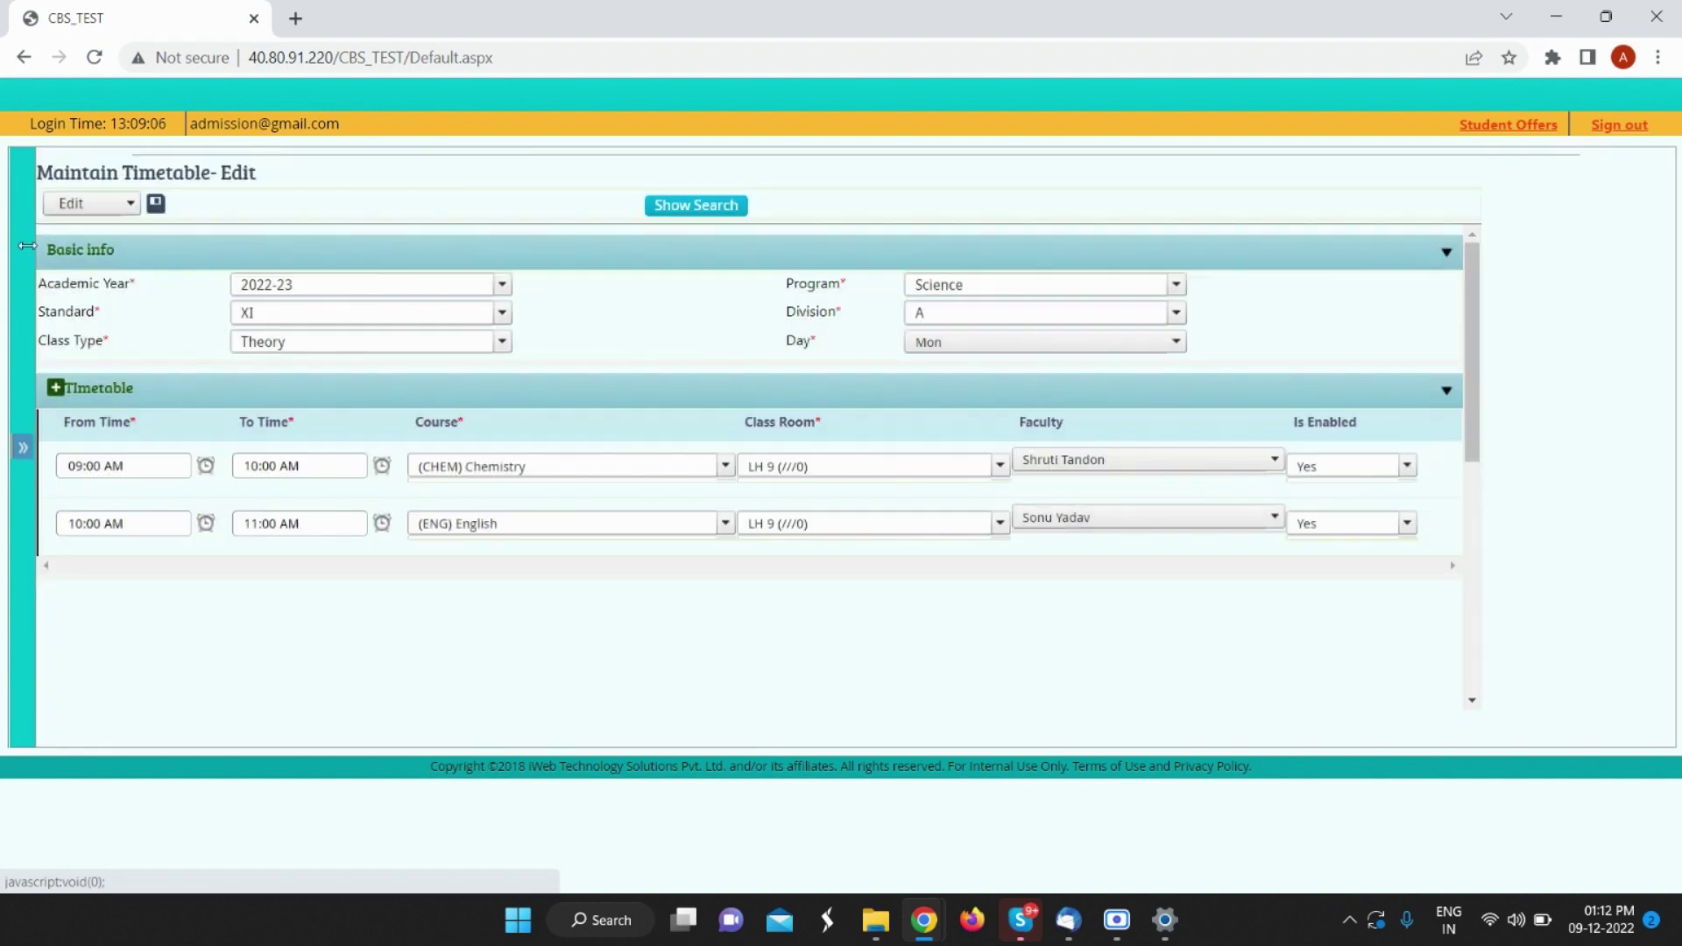
Step: Add a new timetable period from 12:00 PM to 01:00 PM with the course (Sub 3) Maths
left_click(57, 391)
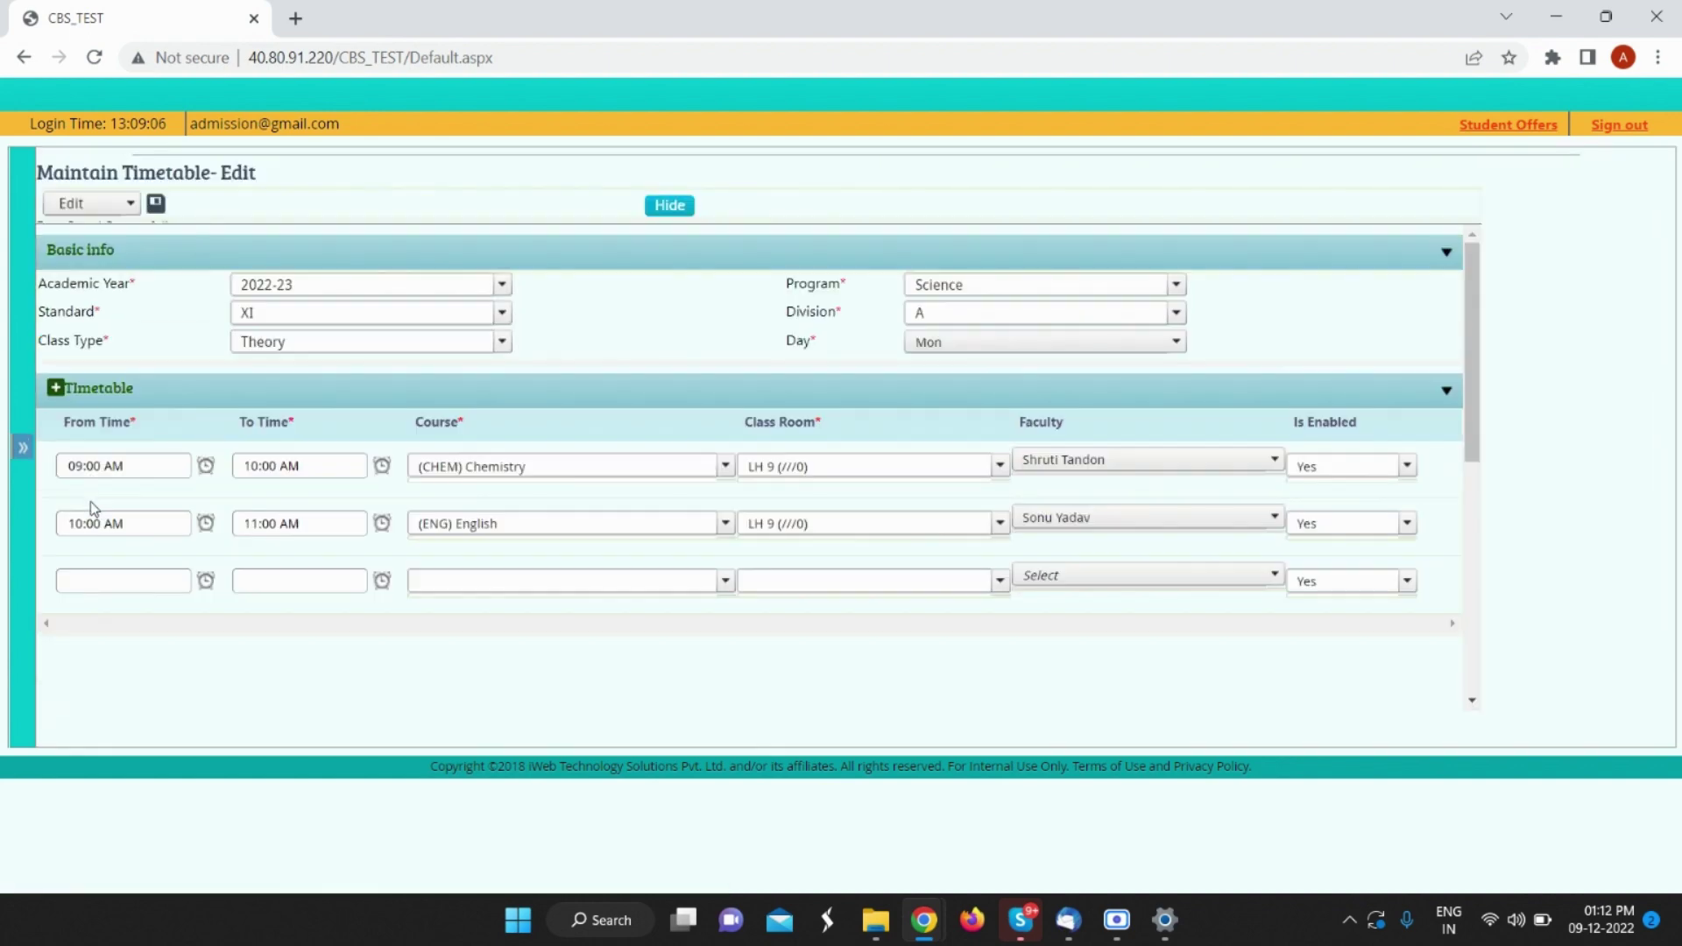
left_click(115, 582)
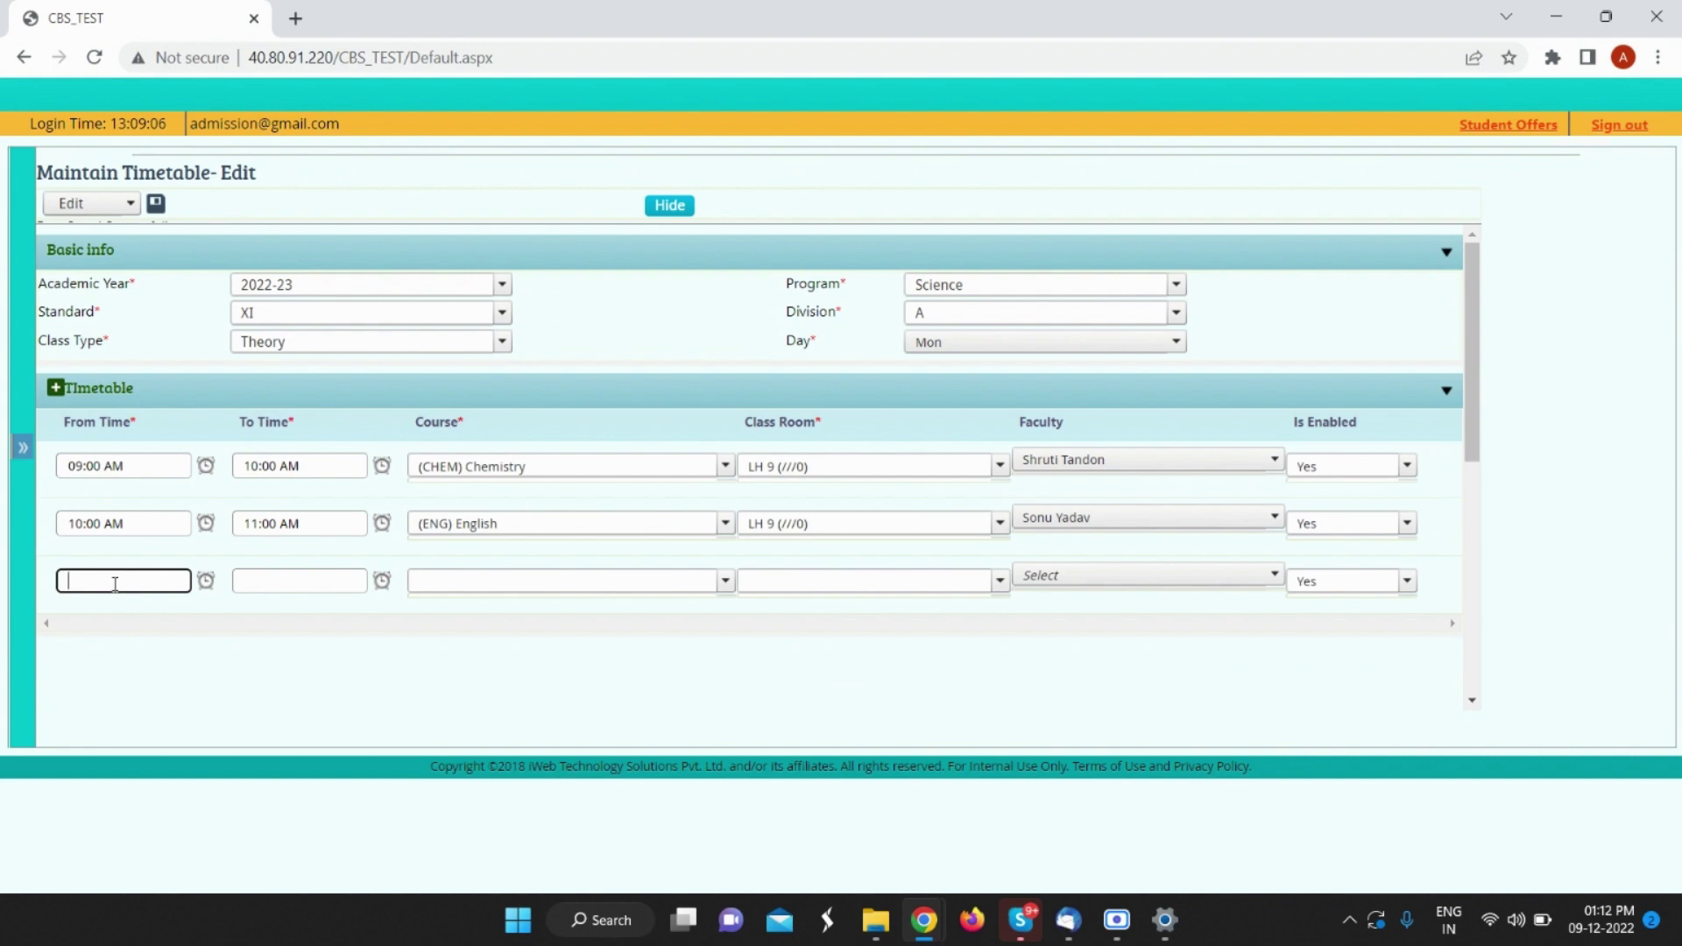
type("12")
key("Tab")
type("1")
left_click(442, 578)
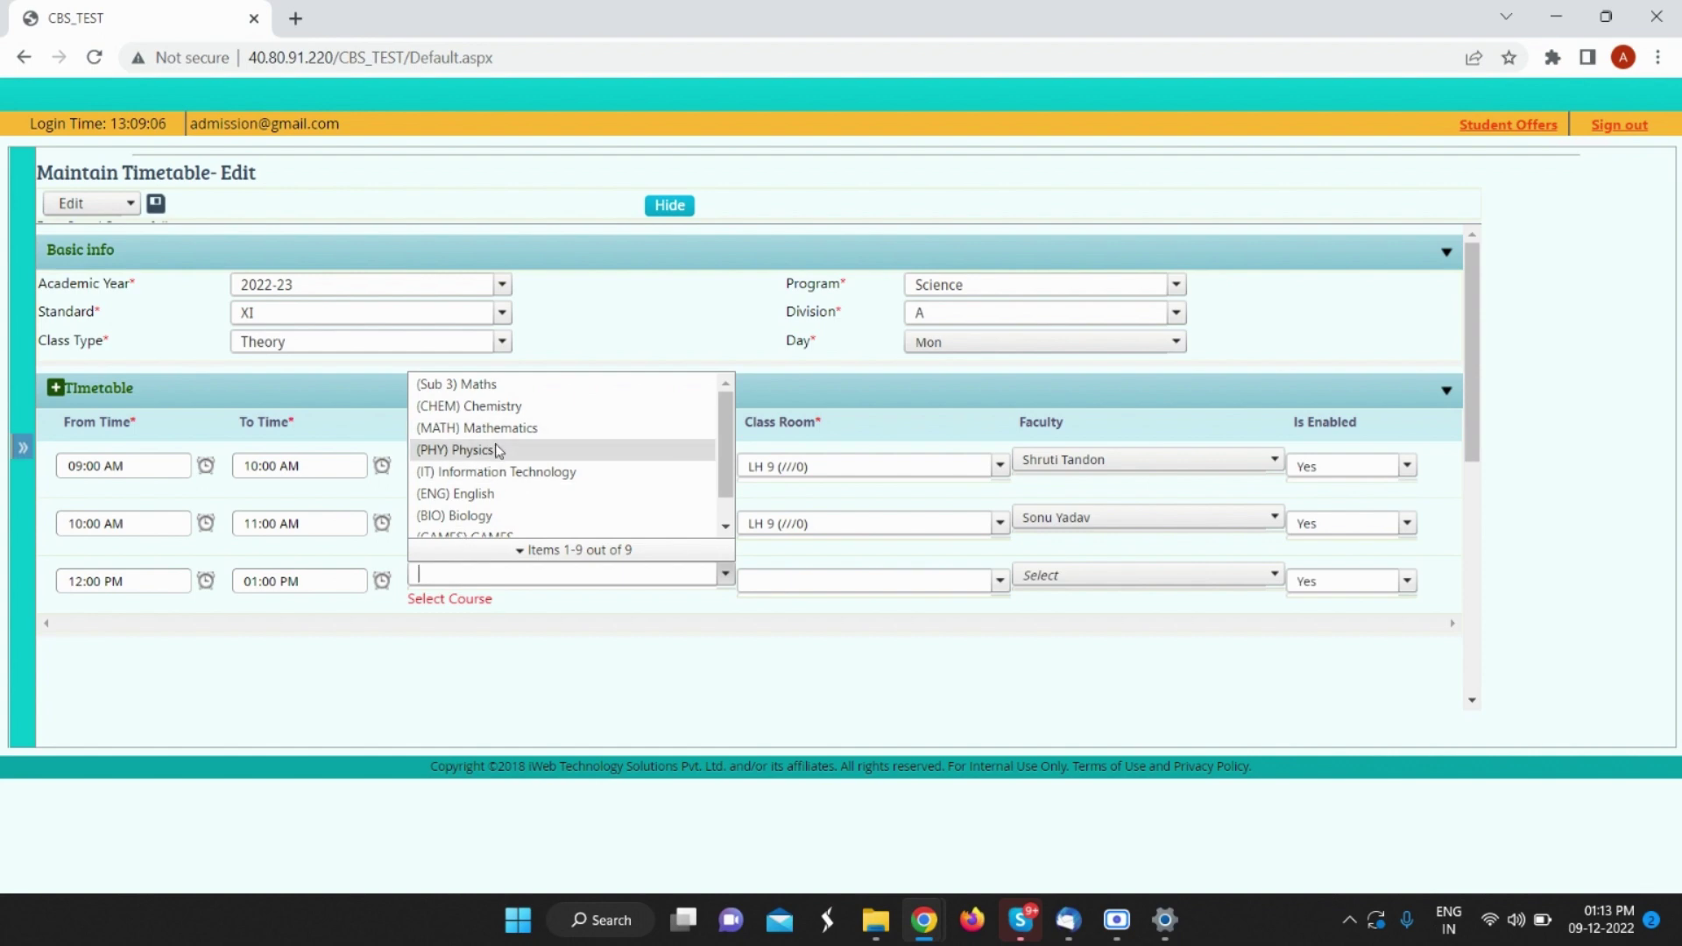
left_click(484, 387)
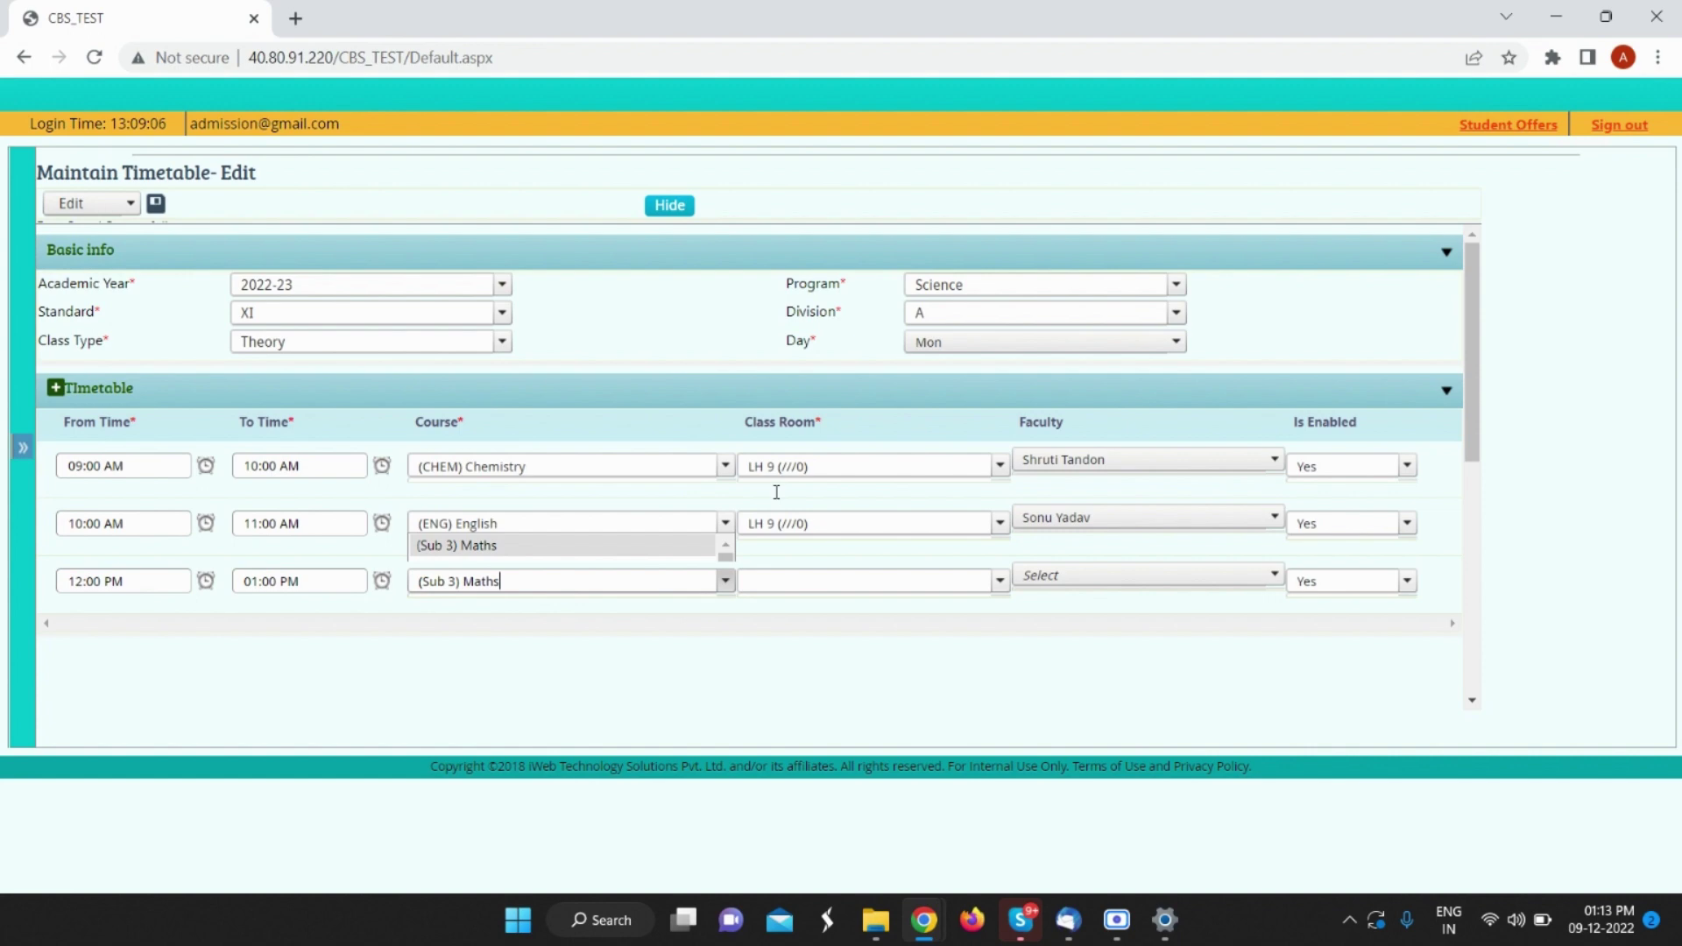
Step: Give the new Maths period class room LH 9 and the second listed teacher as faculty, and save the timetable
left_click(847, 574)
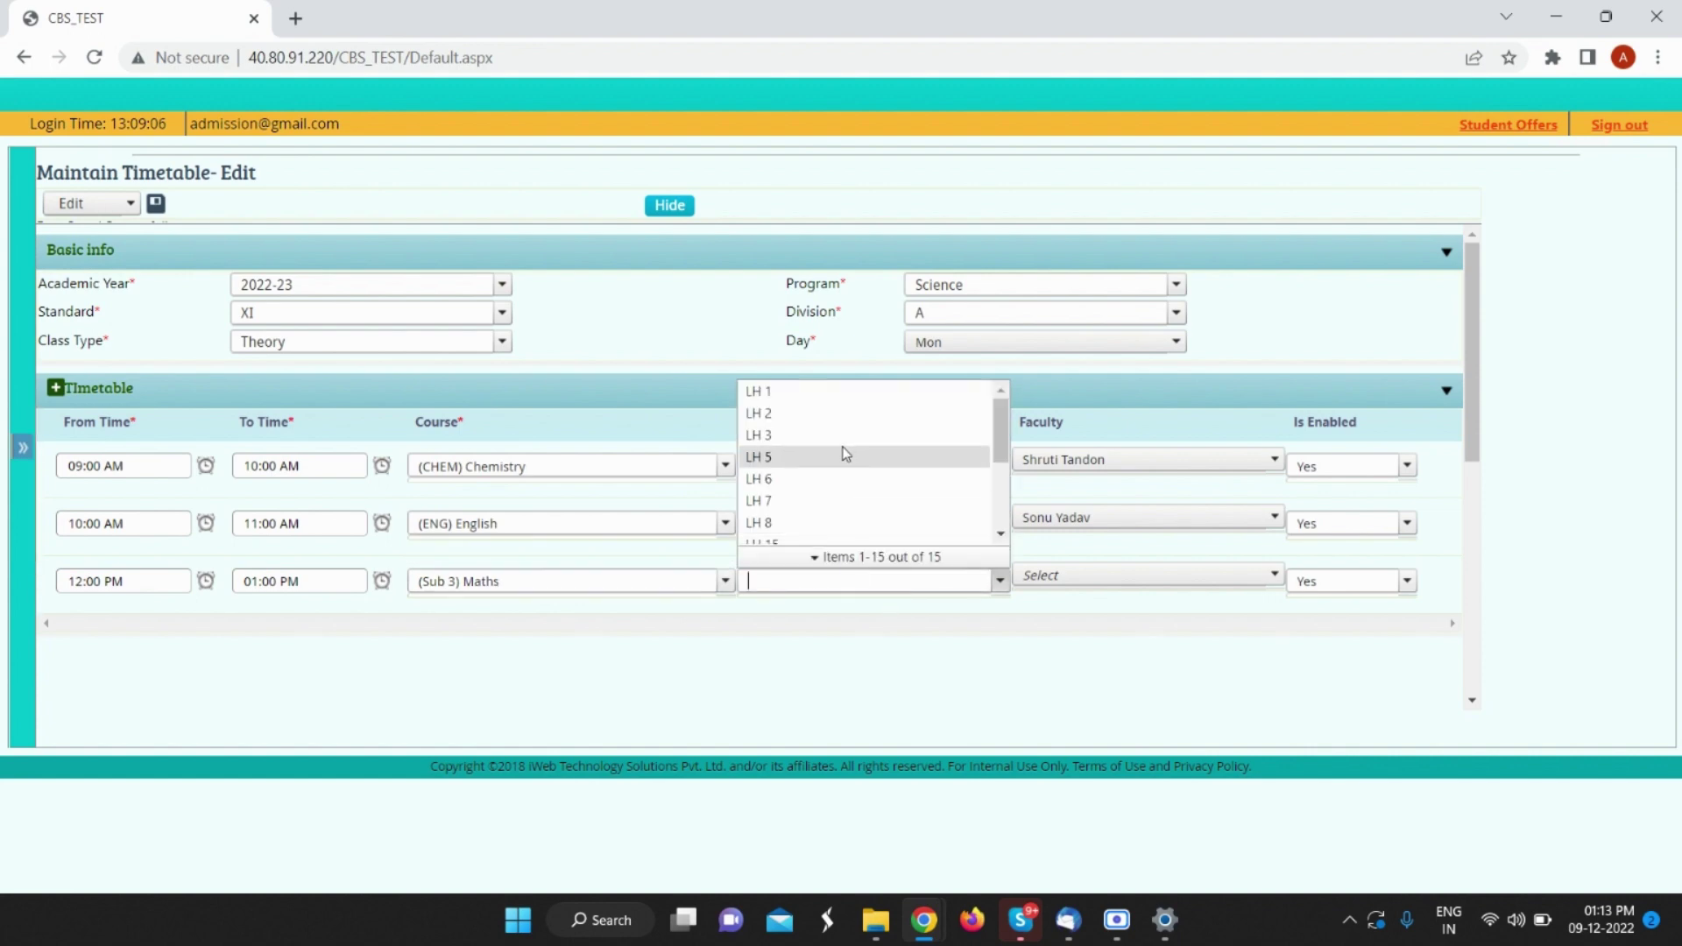
scroll(806, 490, "down", 3)
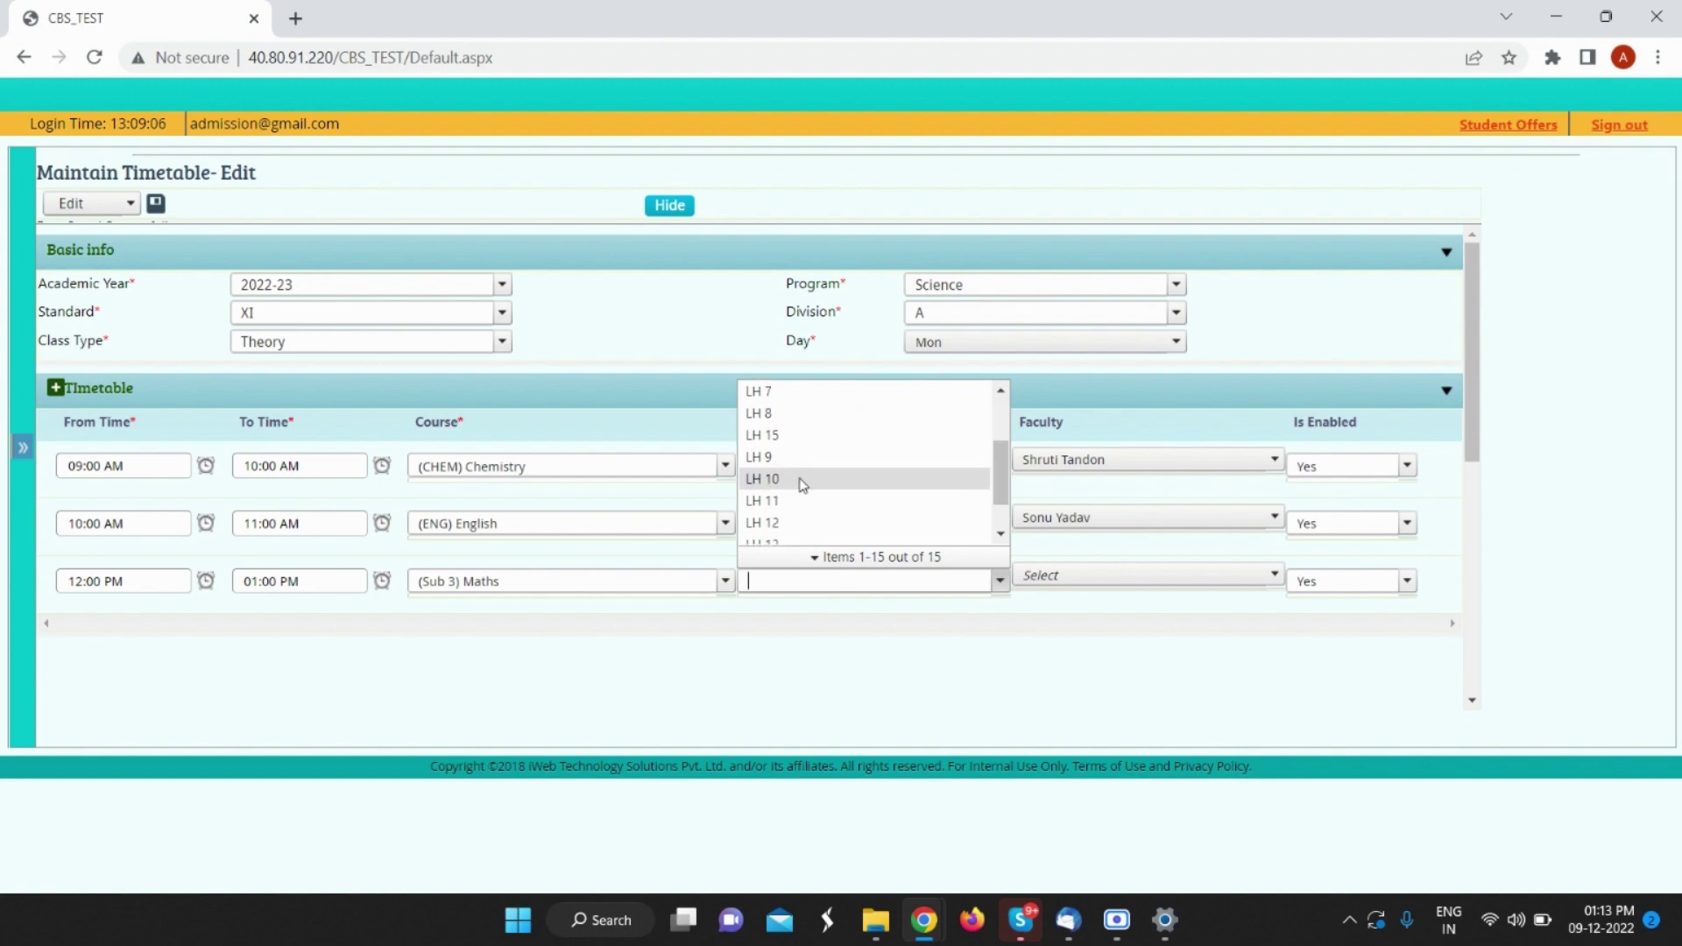
left_click(801, 481)
left_click(1139, 584)
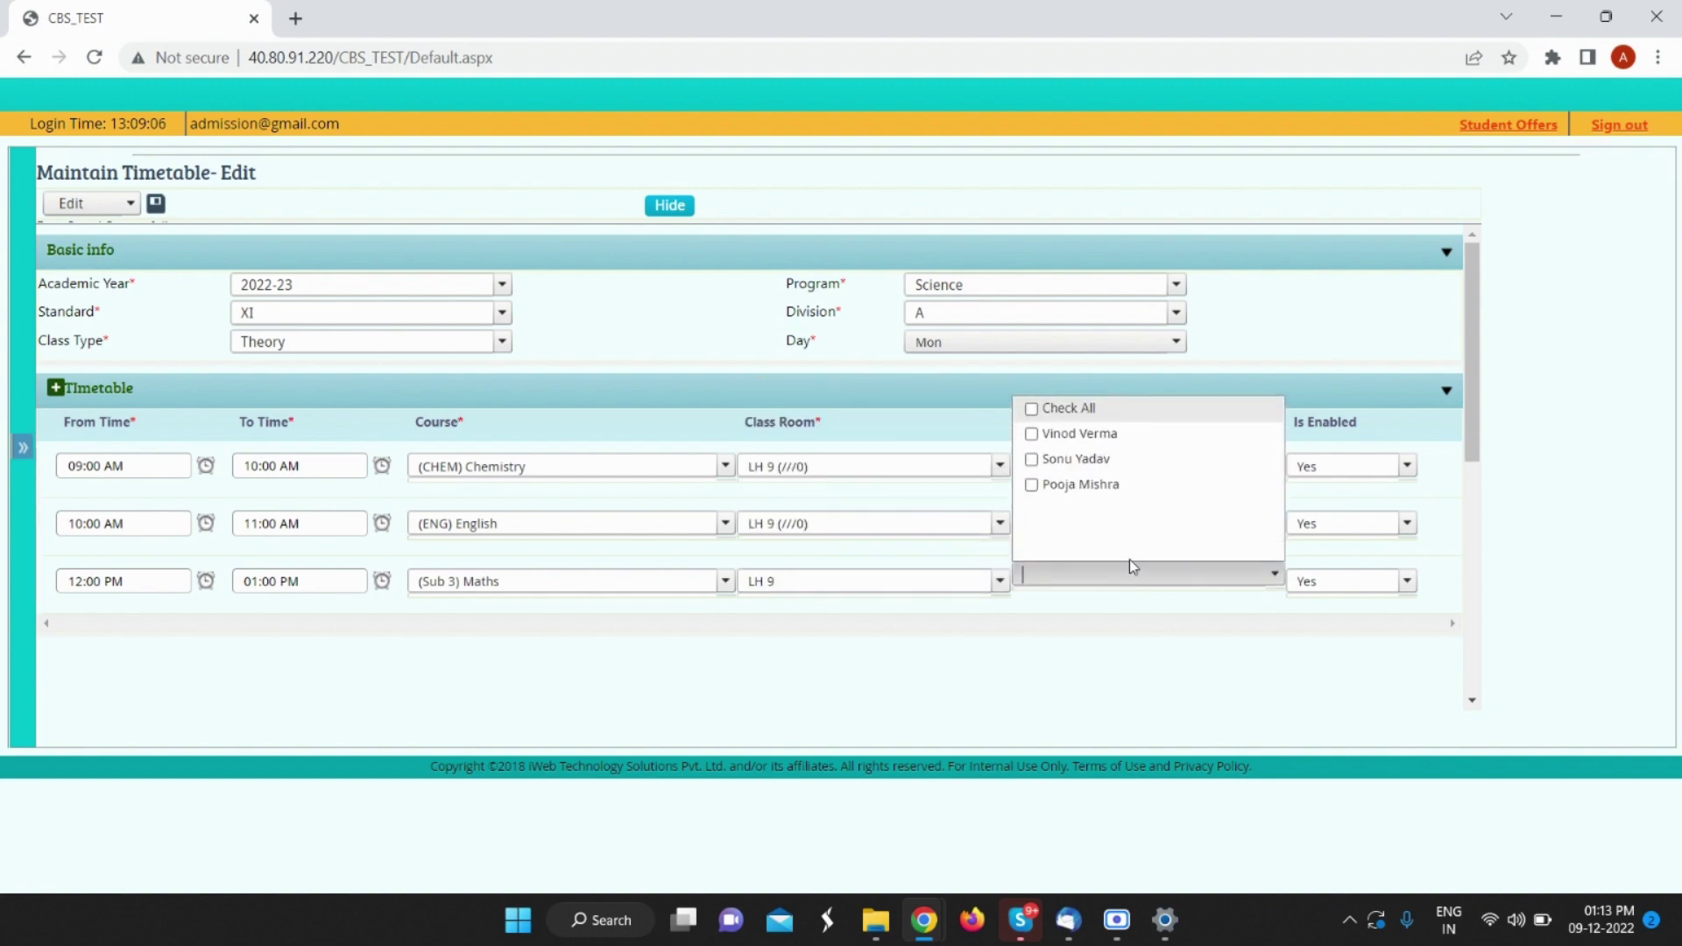
left_click(1069, 458)
left_click(969, 713)
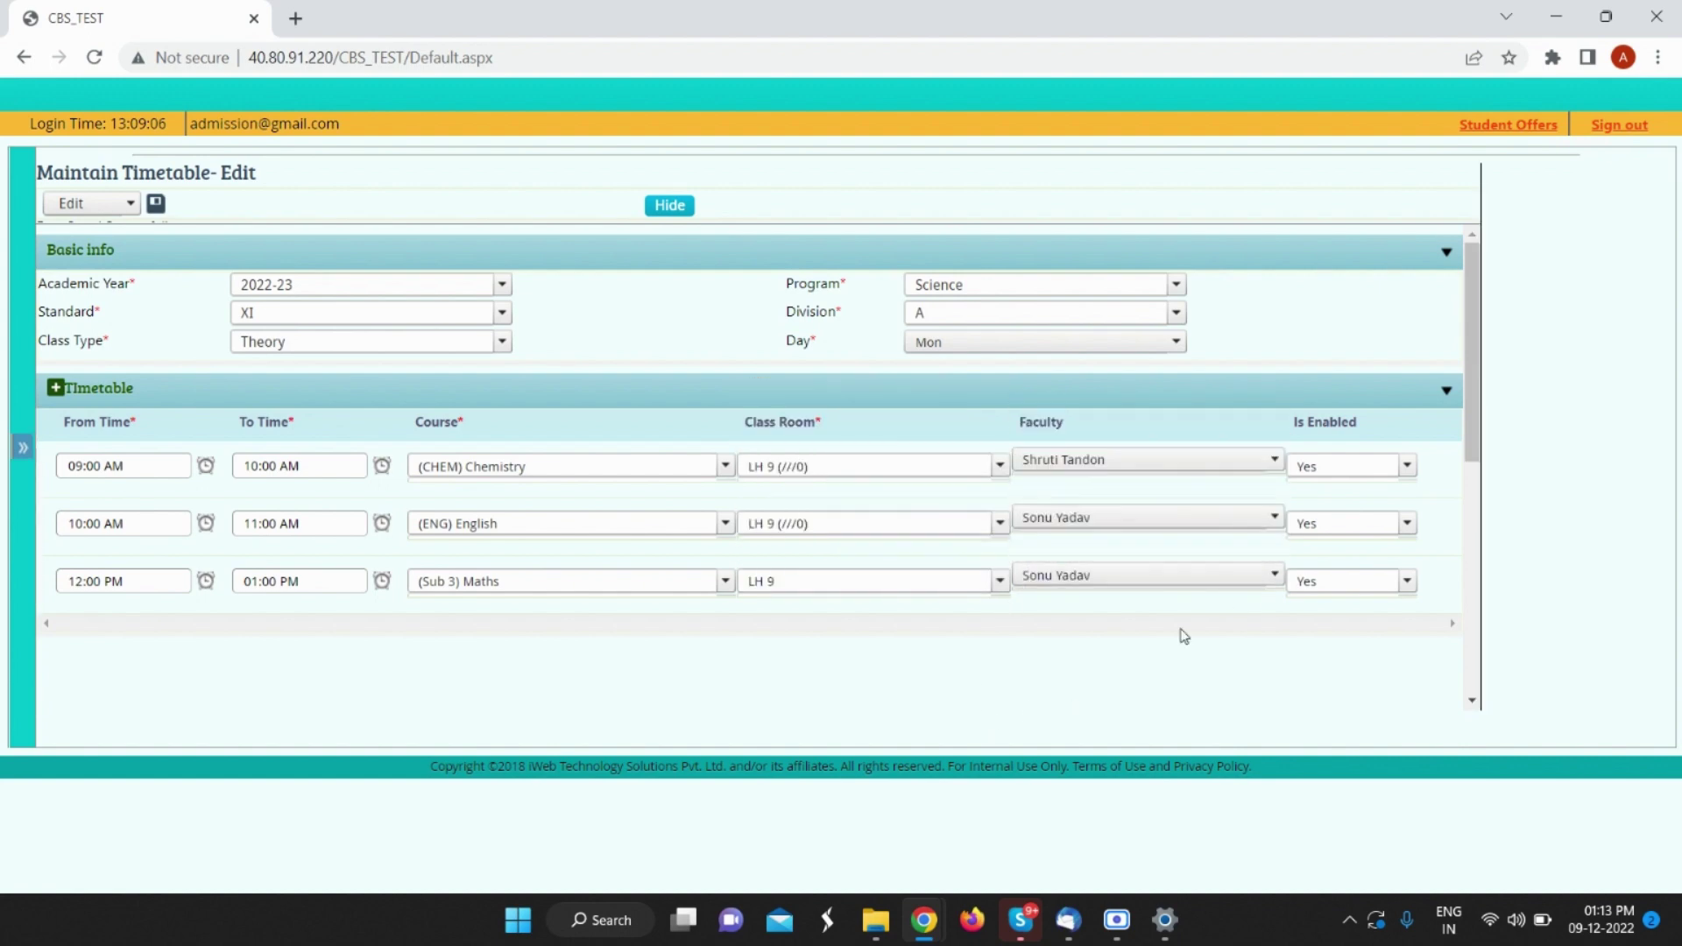
left_click(160, 205)
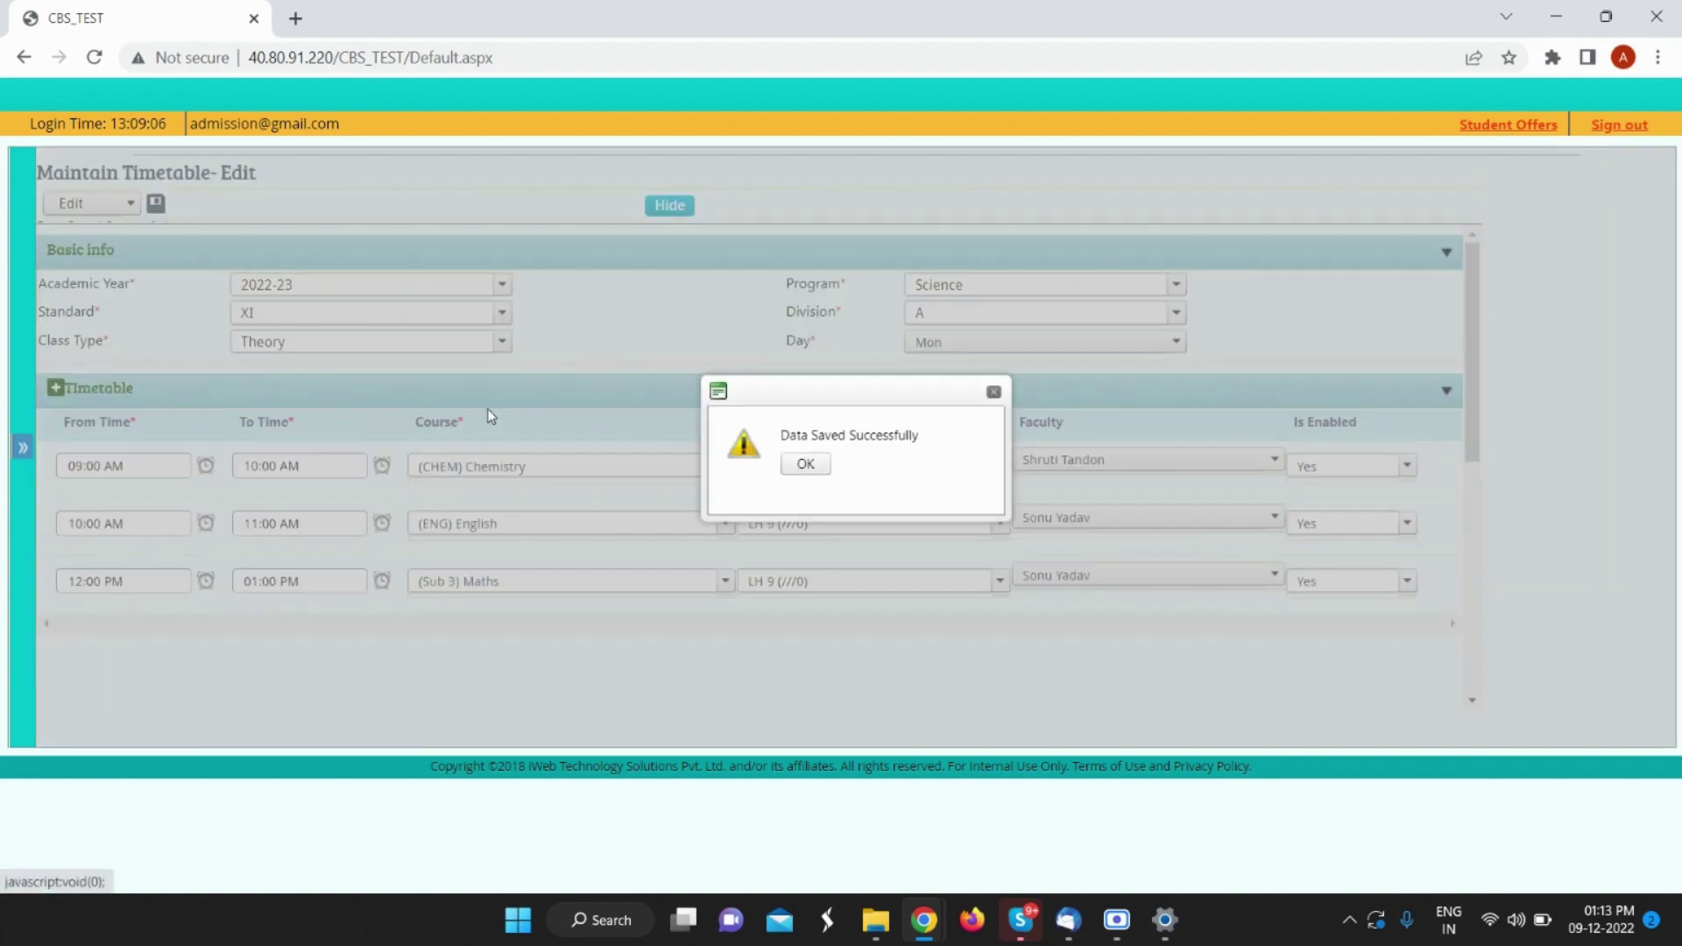
left_click(806, 465)
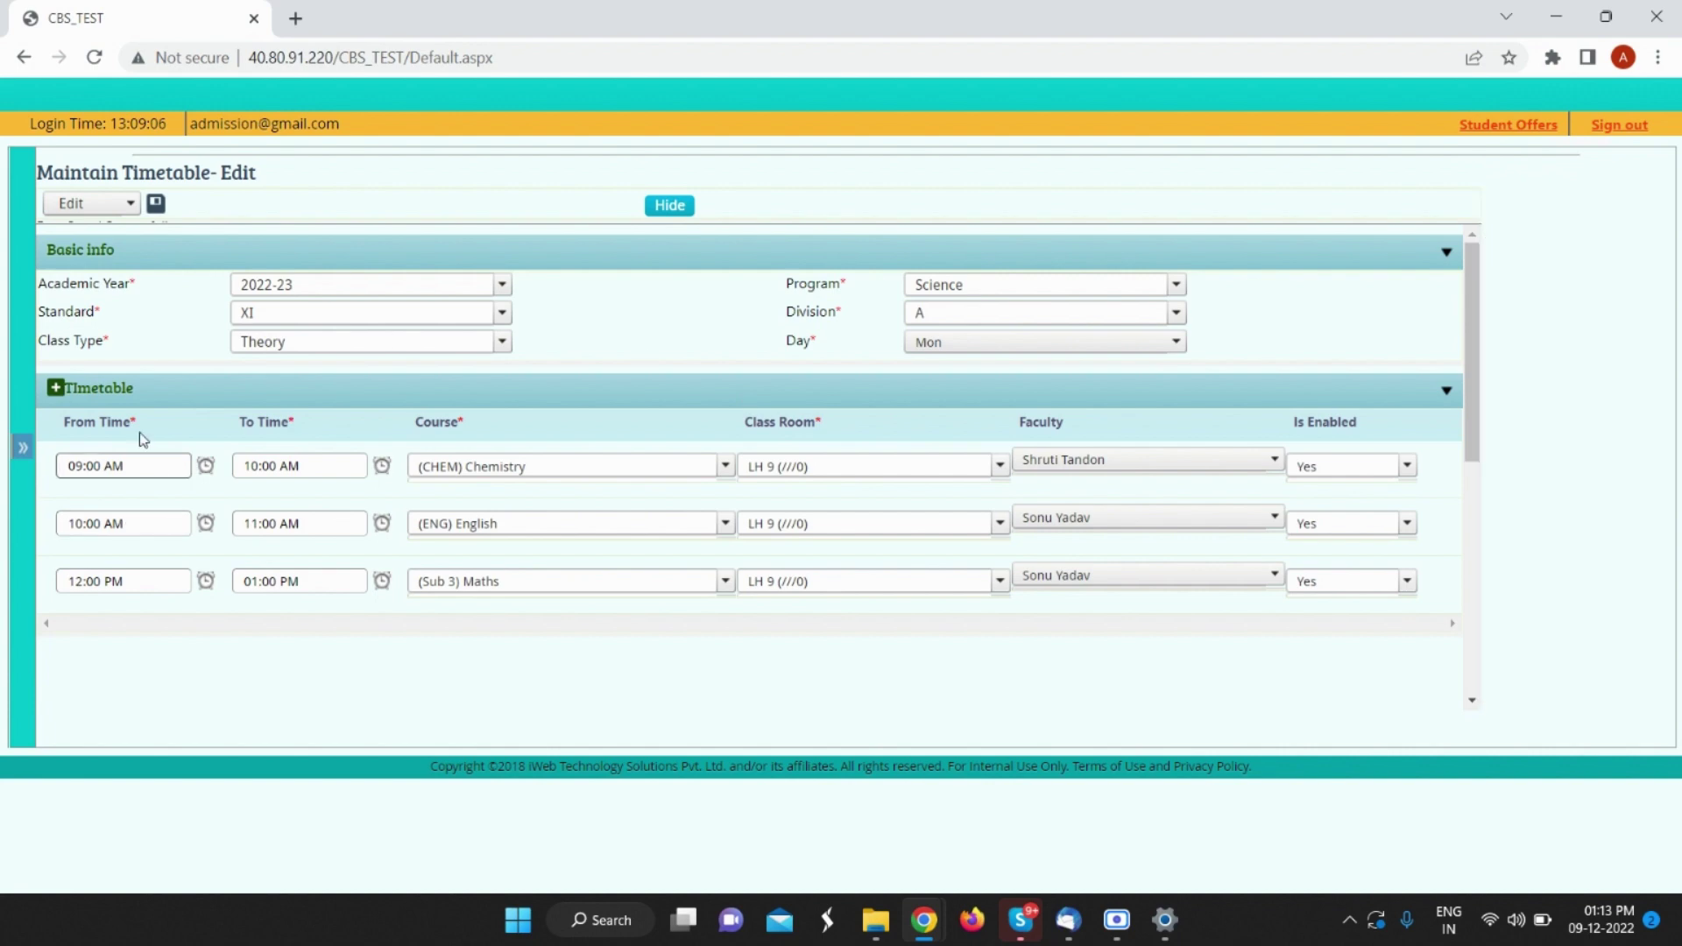
Step: Try to add another period from 12:00 PM to 01:00 PM using a course that is already in the timetable
left_click(55, 387)
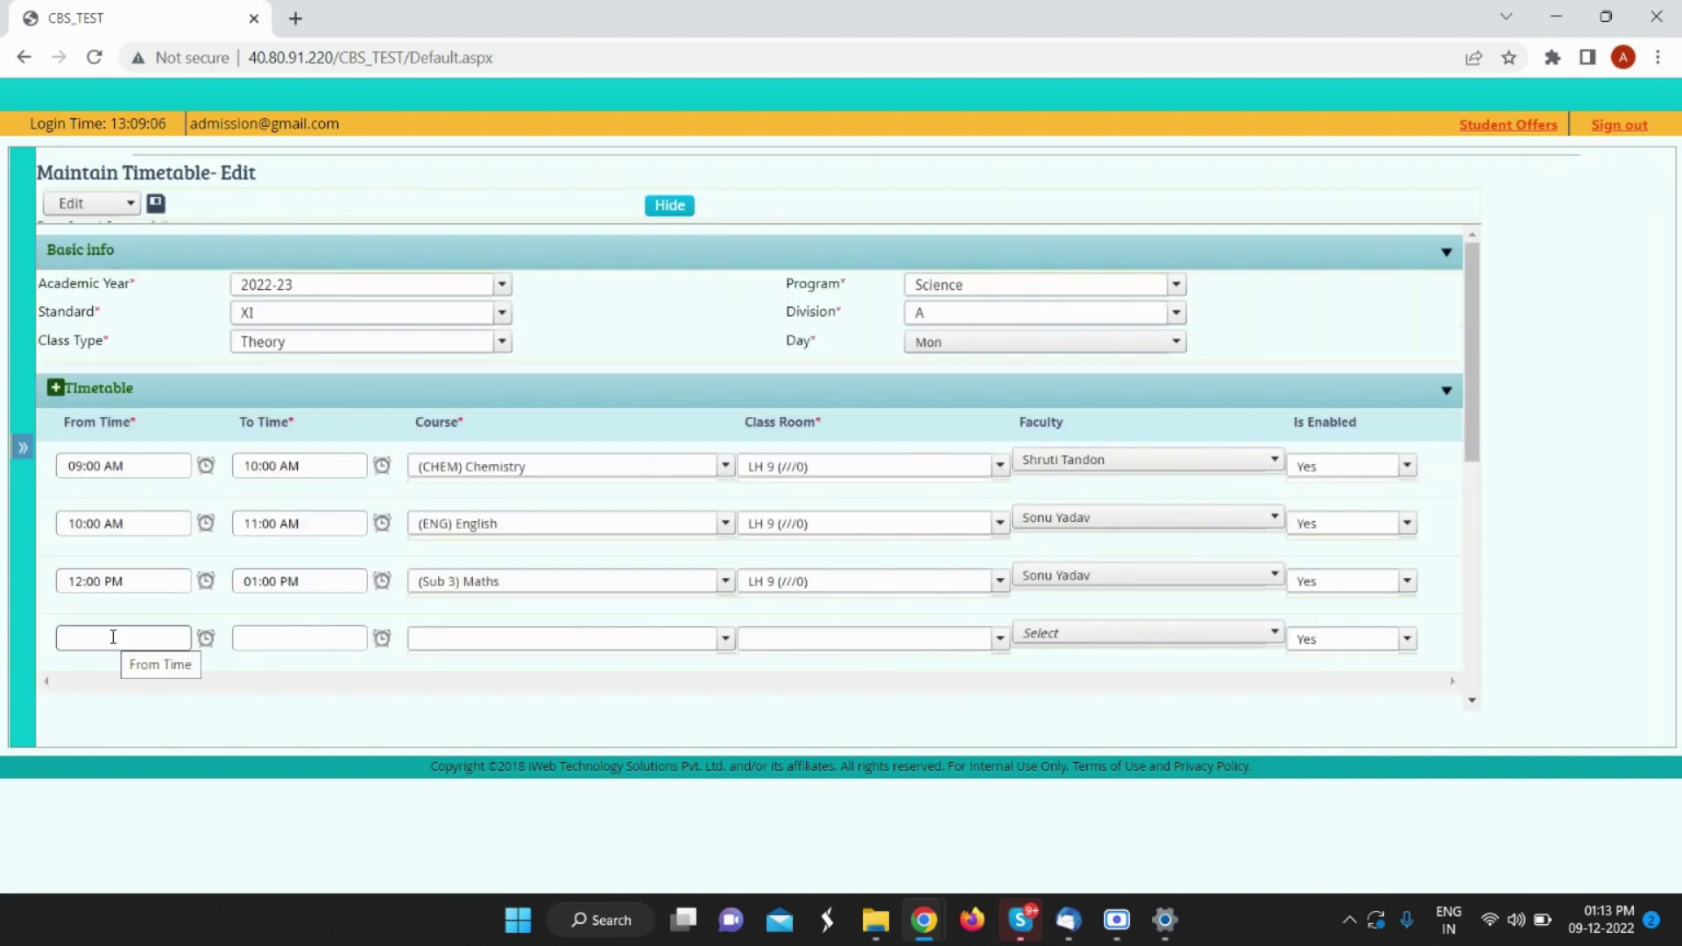
left_click(113, 637)
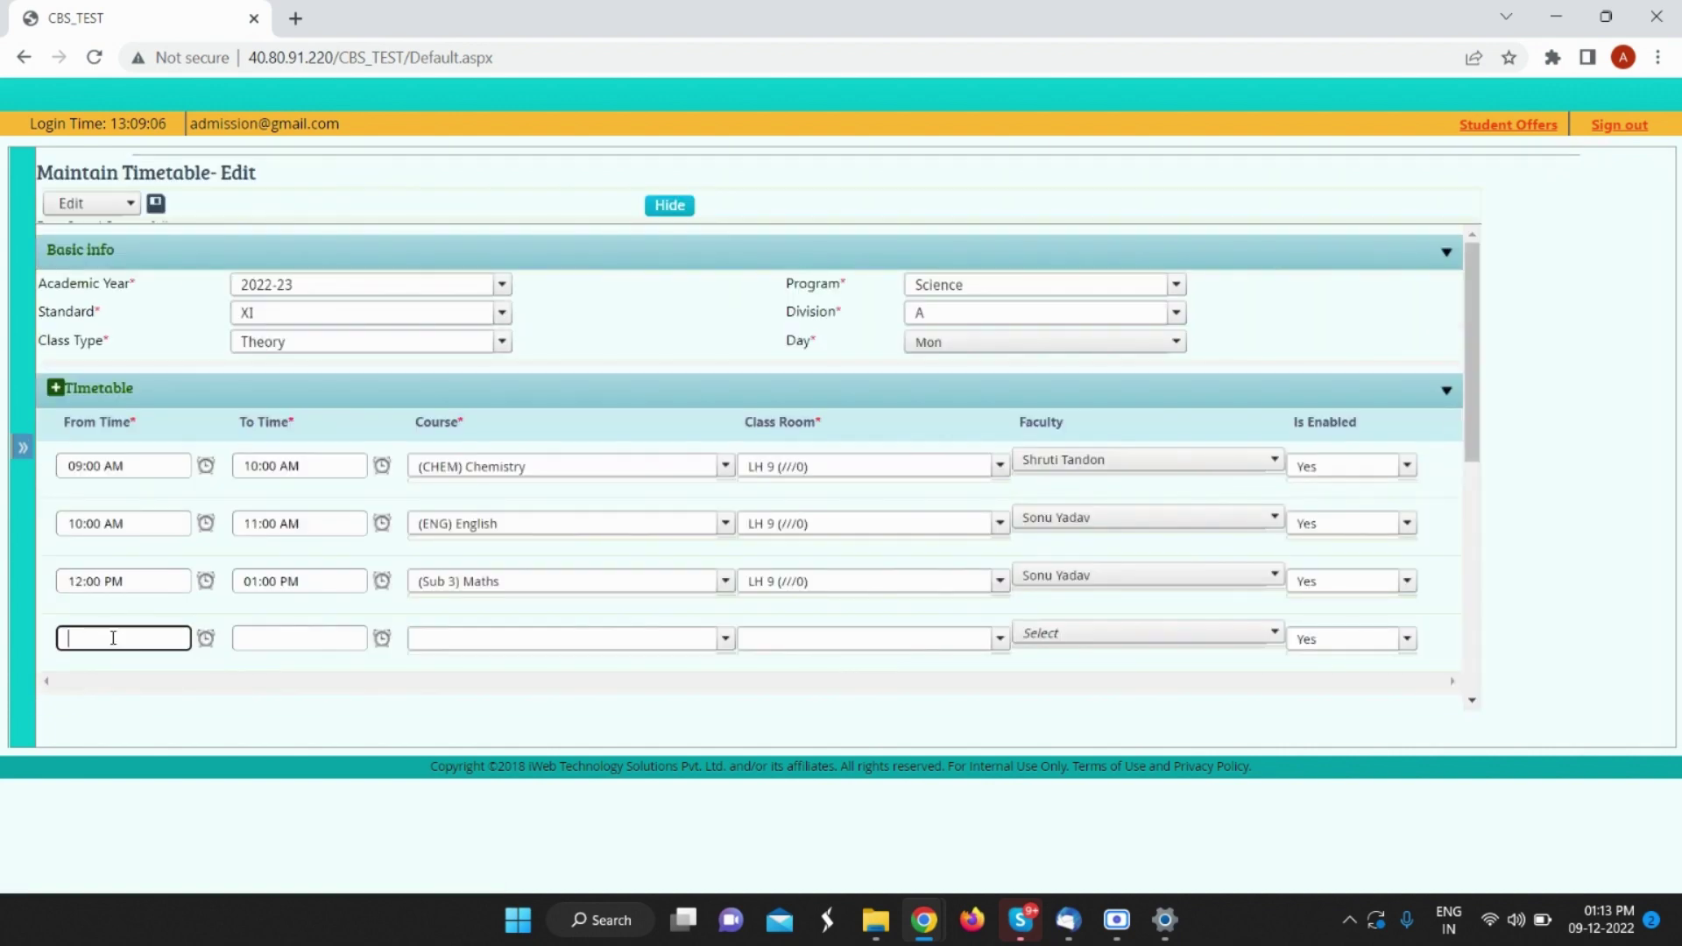
left_click(270, 647)
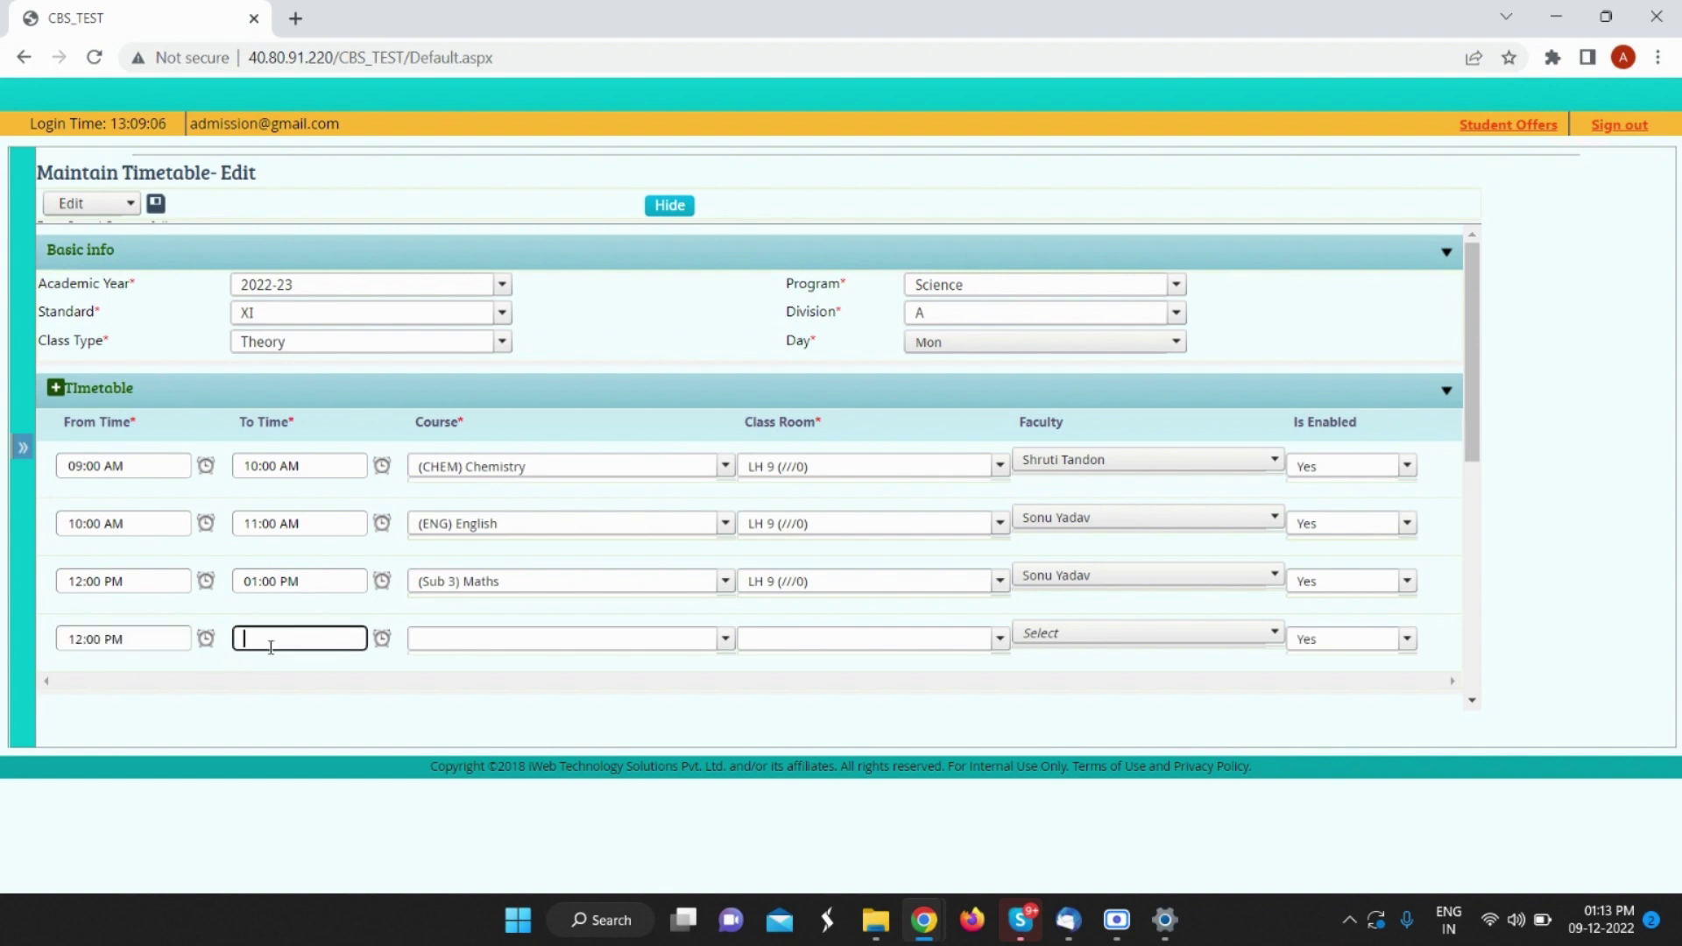
left_click(501, 636)
left_click(491, 445)
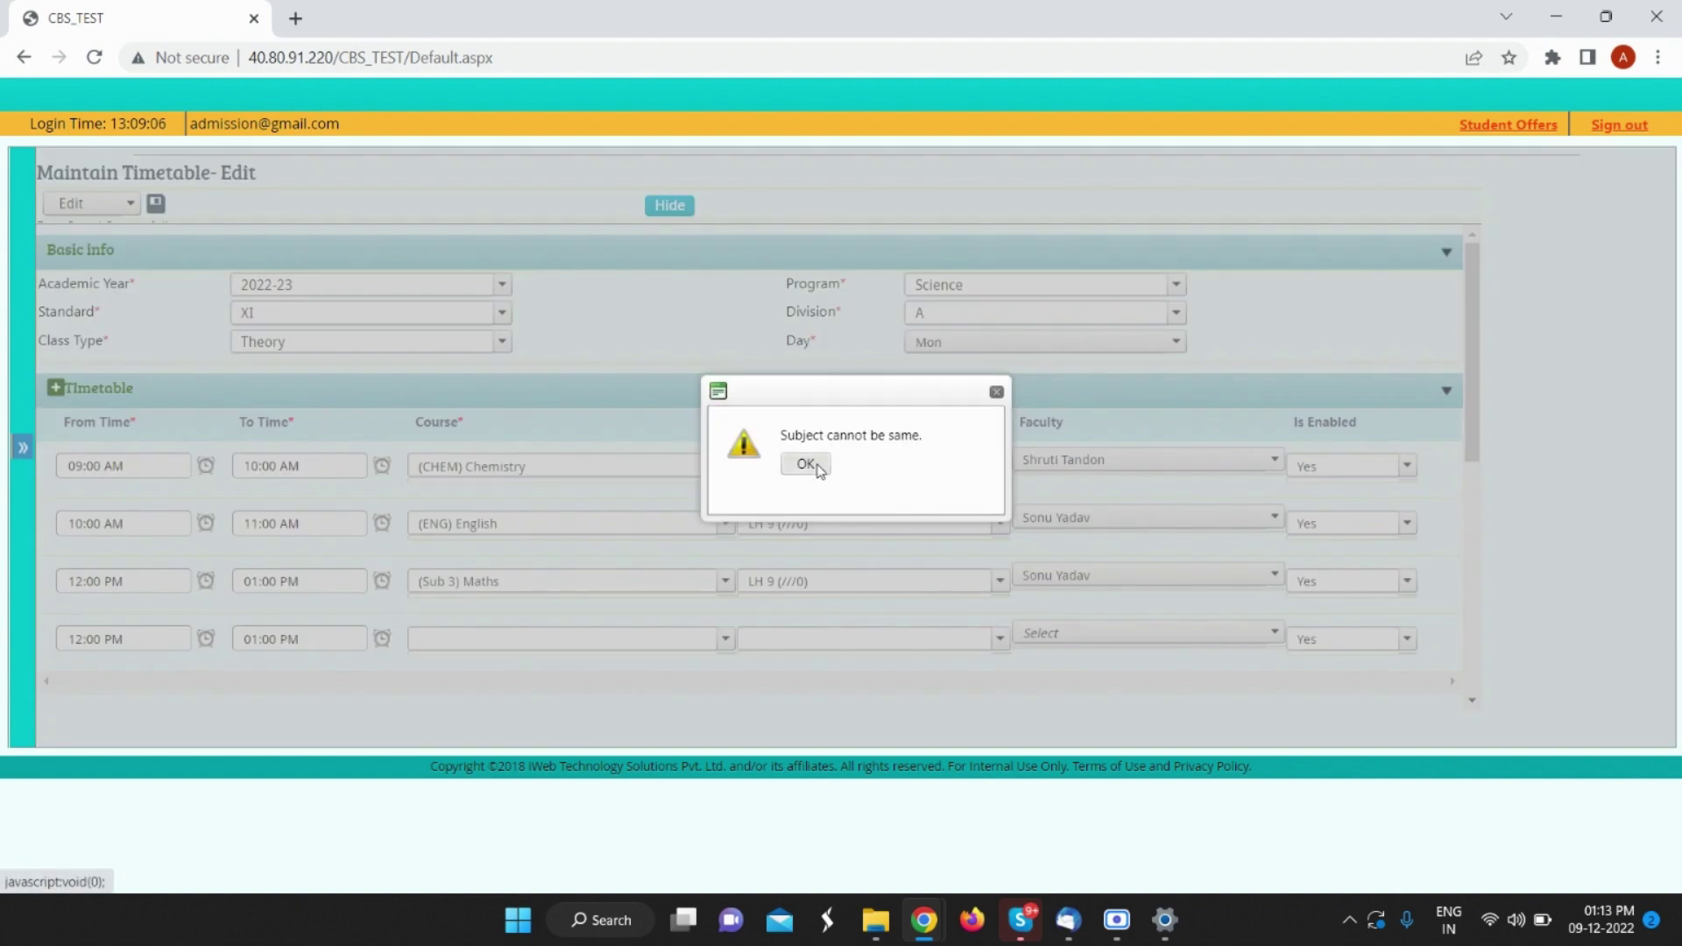
left_click(805, 464)
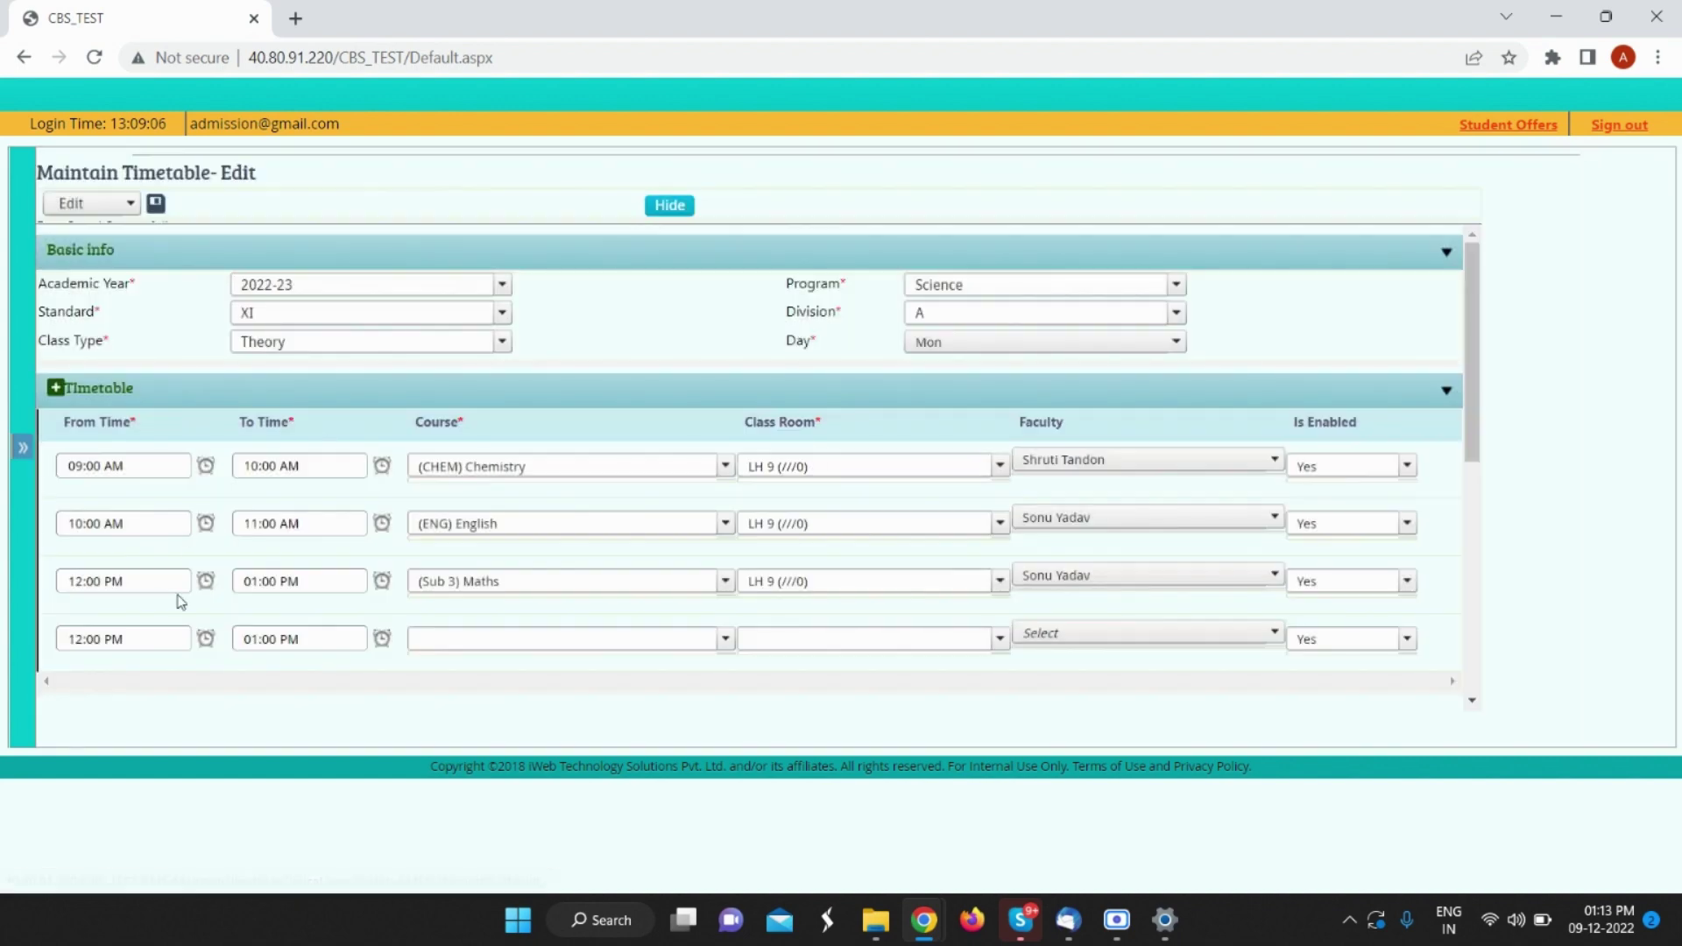
Step: Reopen a blank Maintain Timetable form and set program Science, standard XI and division B
left_click(24, 452)
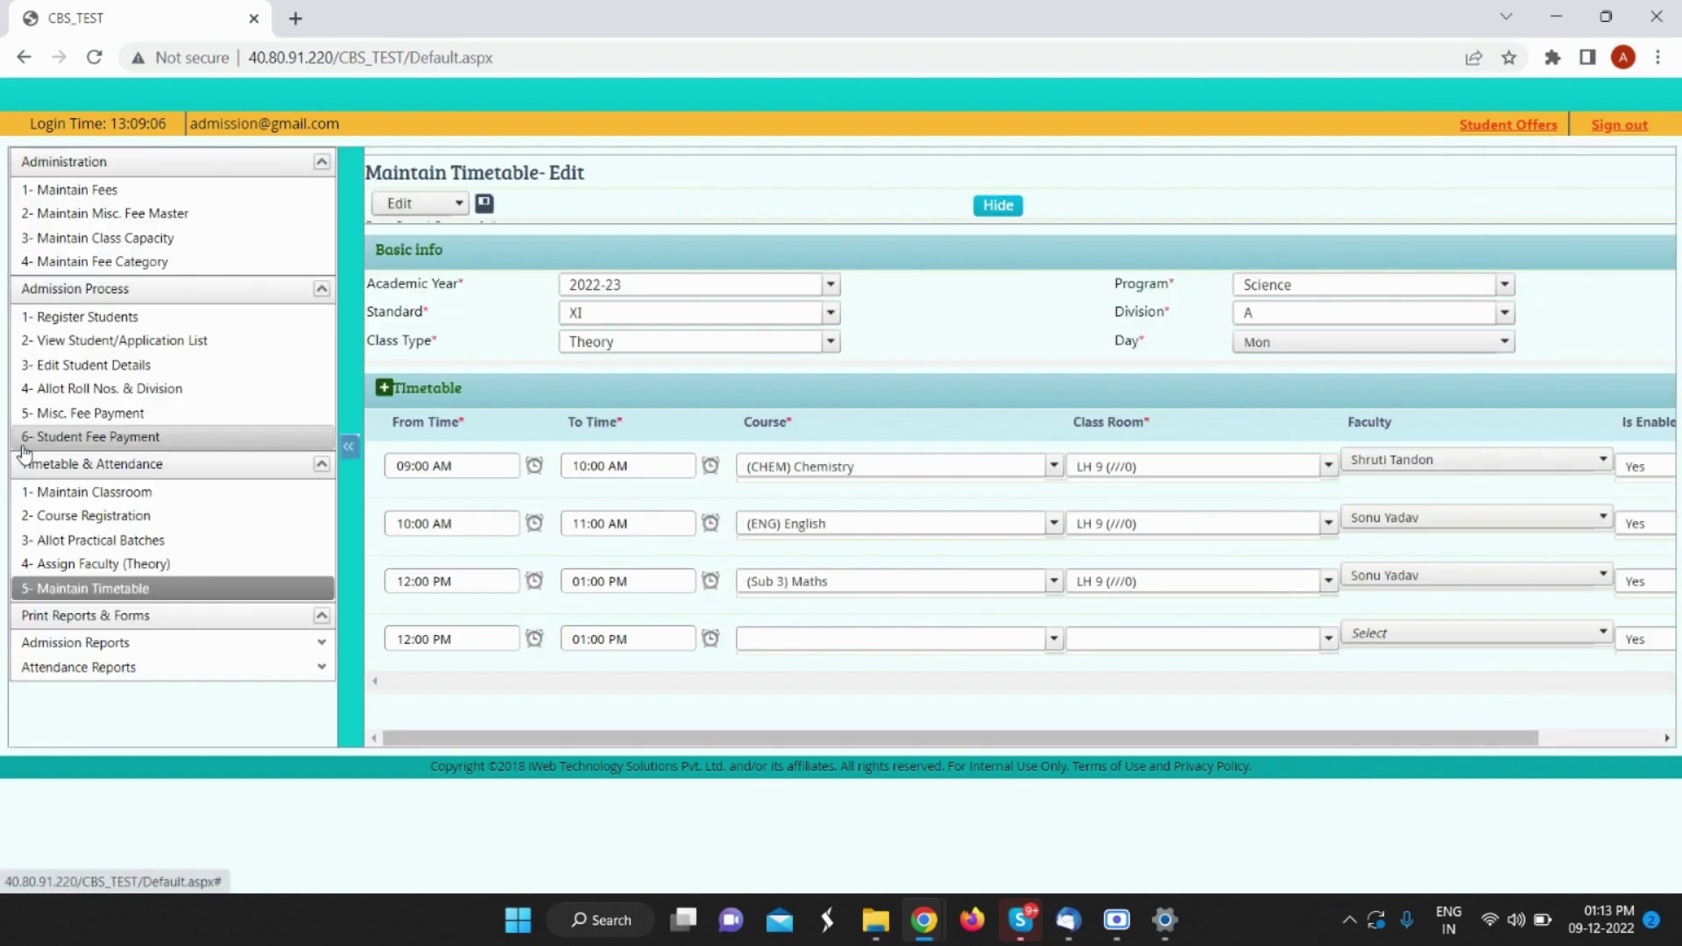
left_click(94, 594)
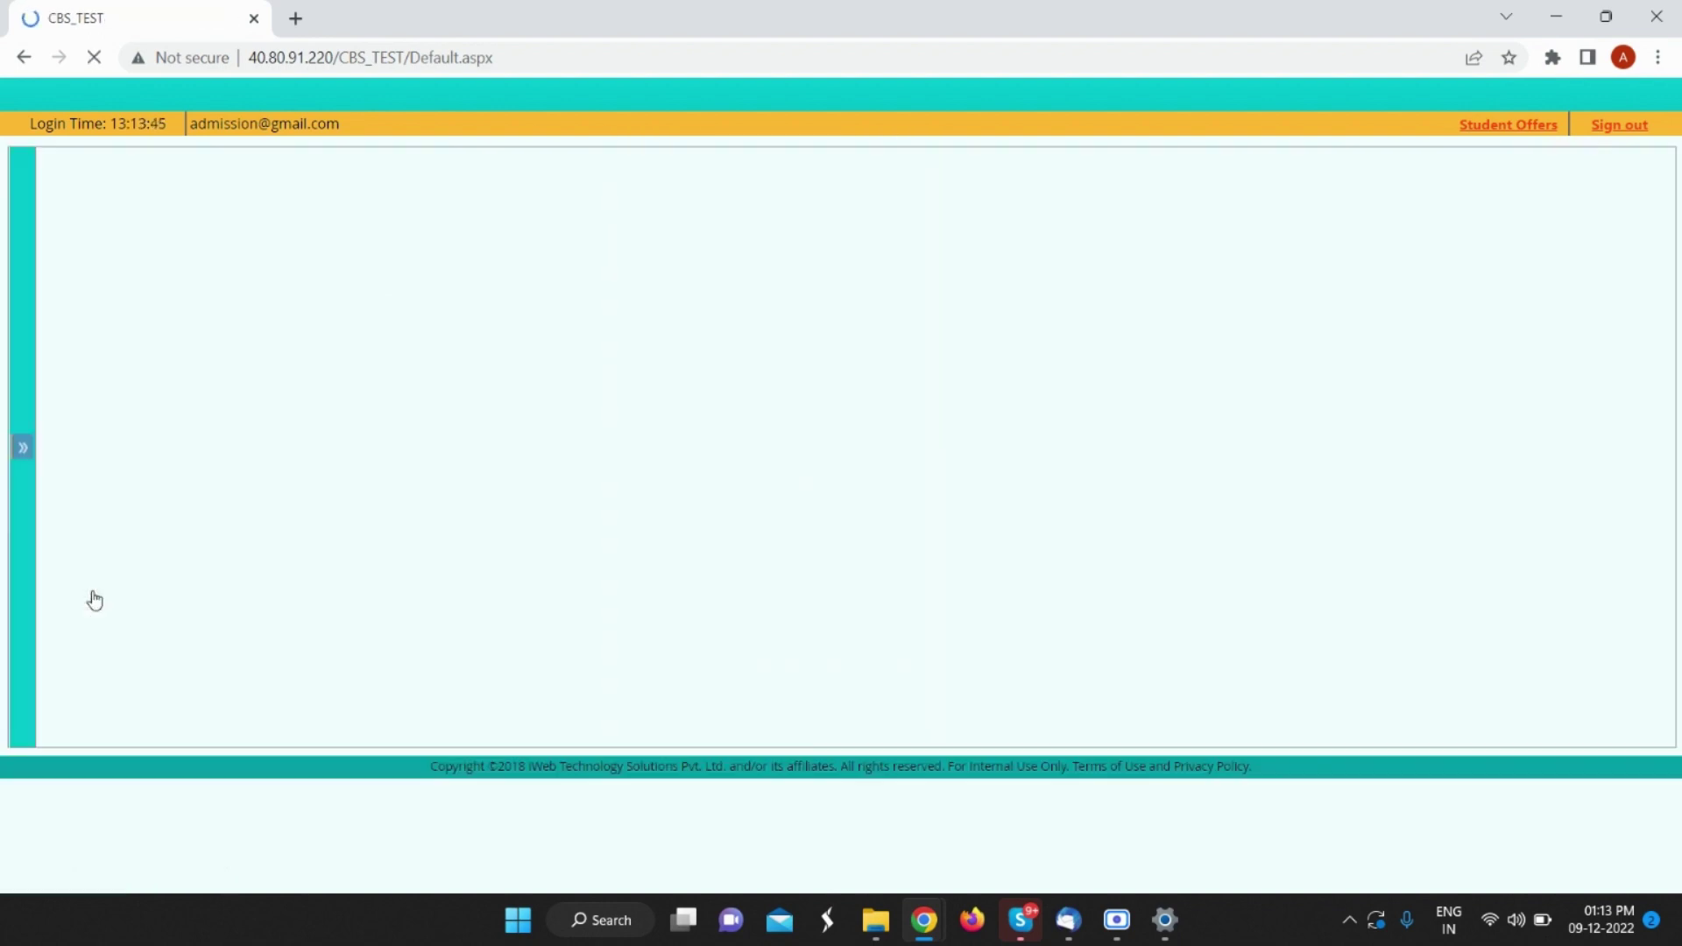
left_click(955, 402)
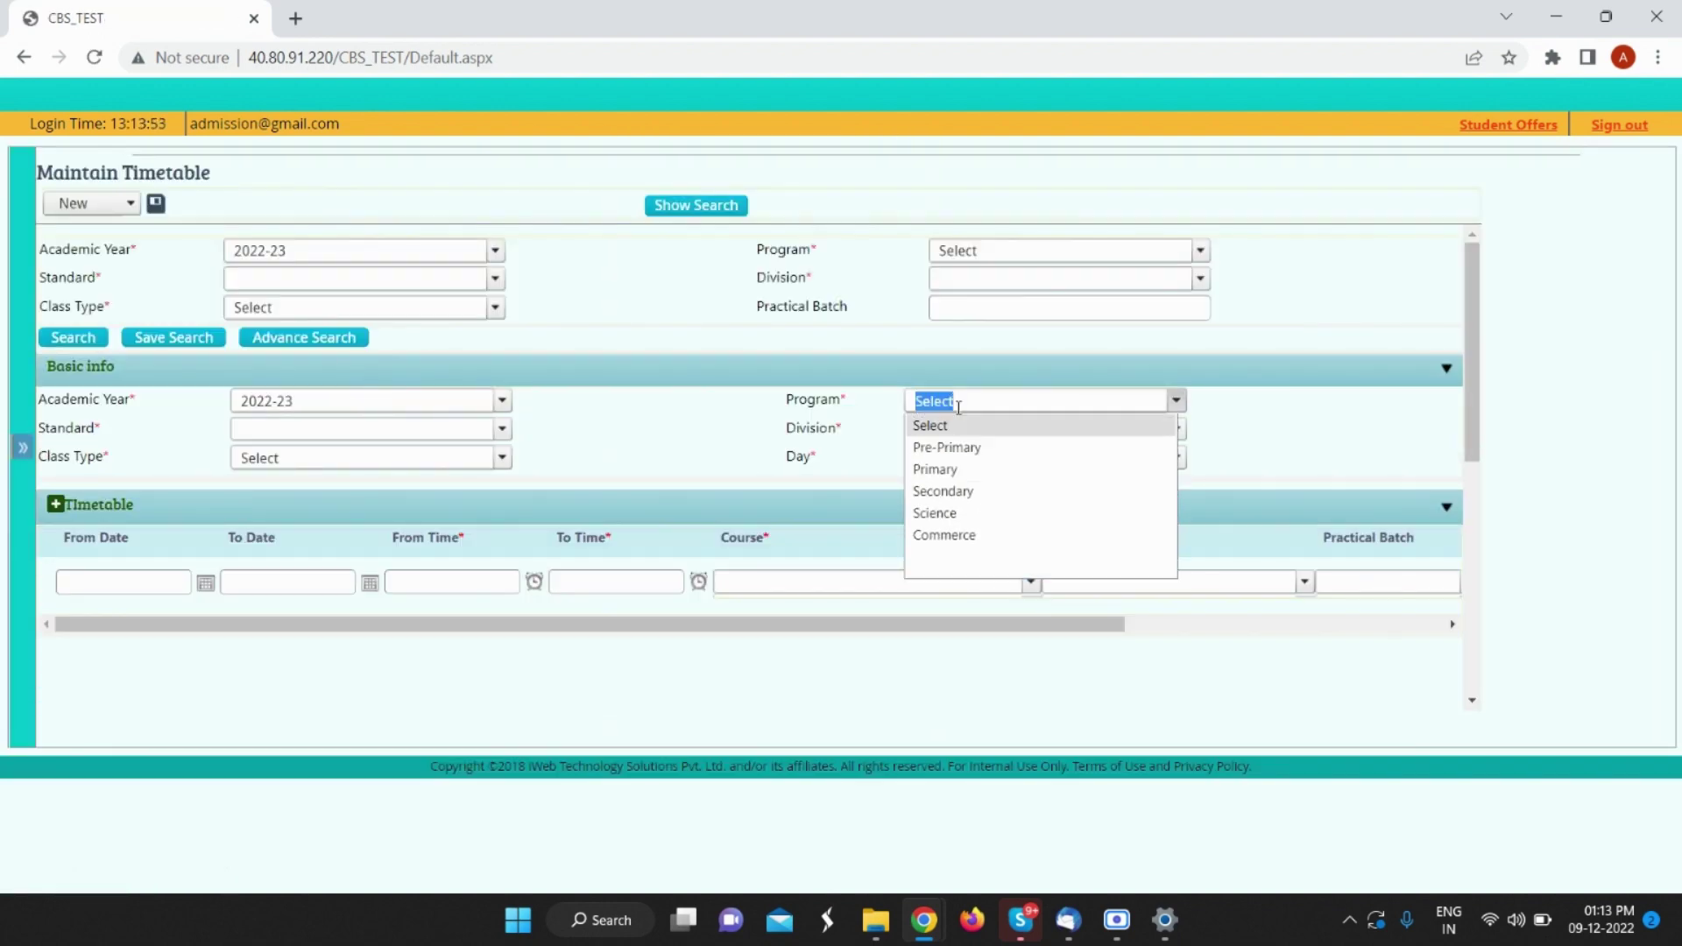
left_click(989, 512)
left_click(407, 441)
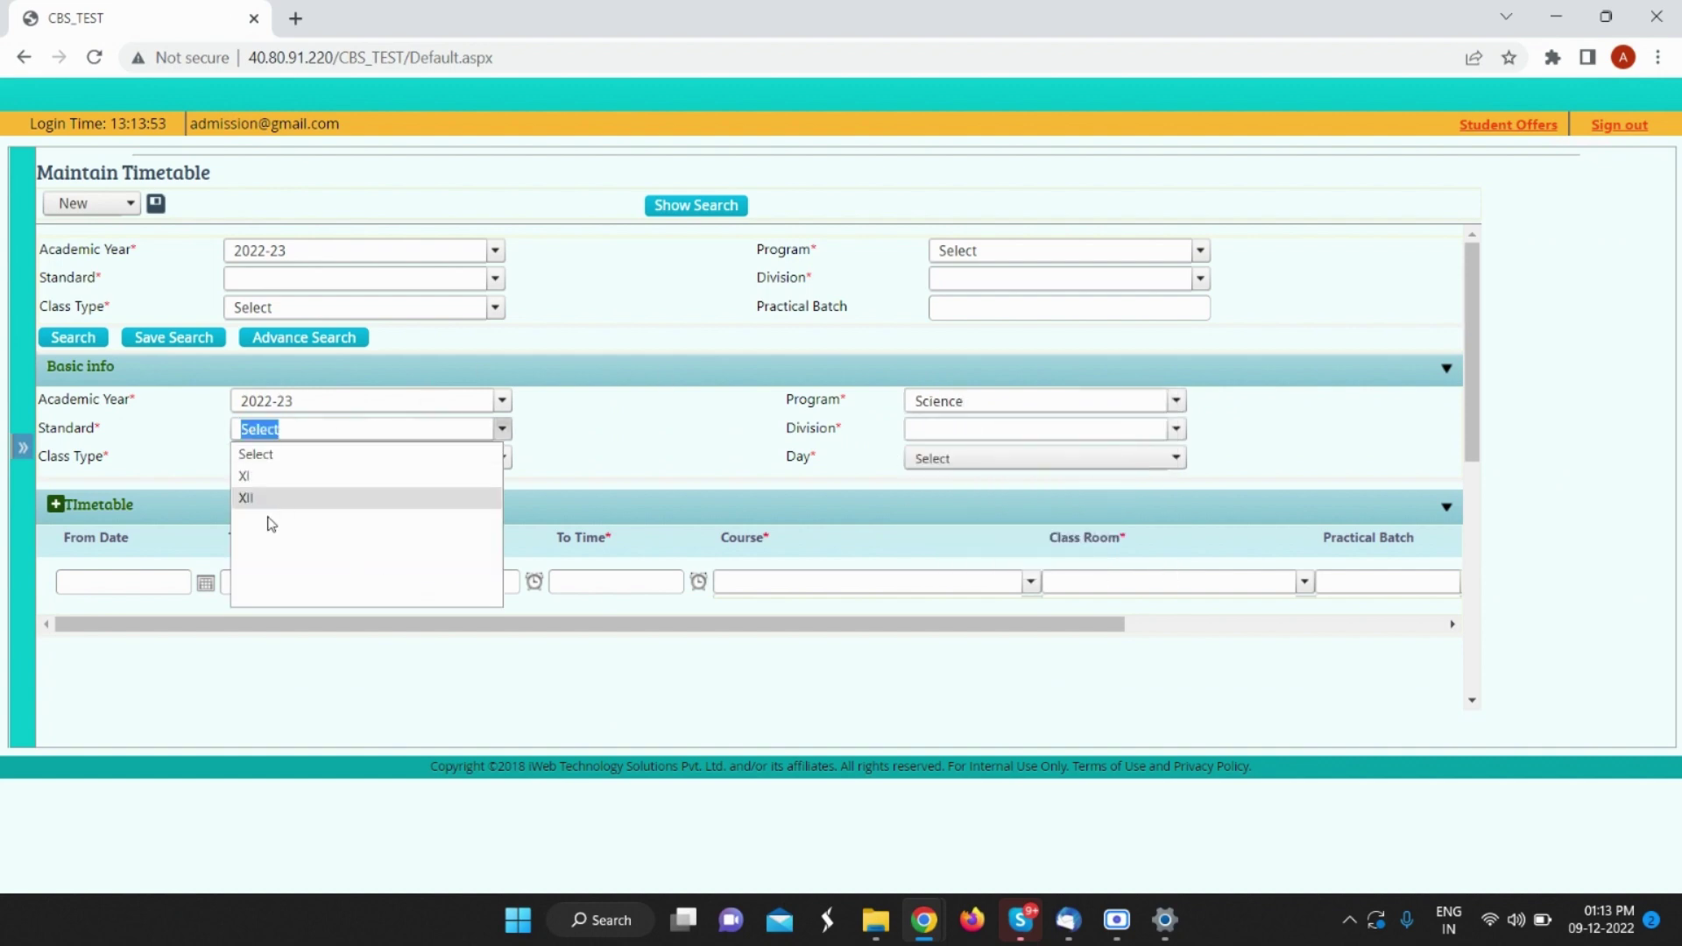
left_click(259, 481)
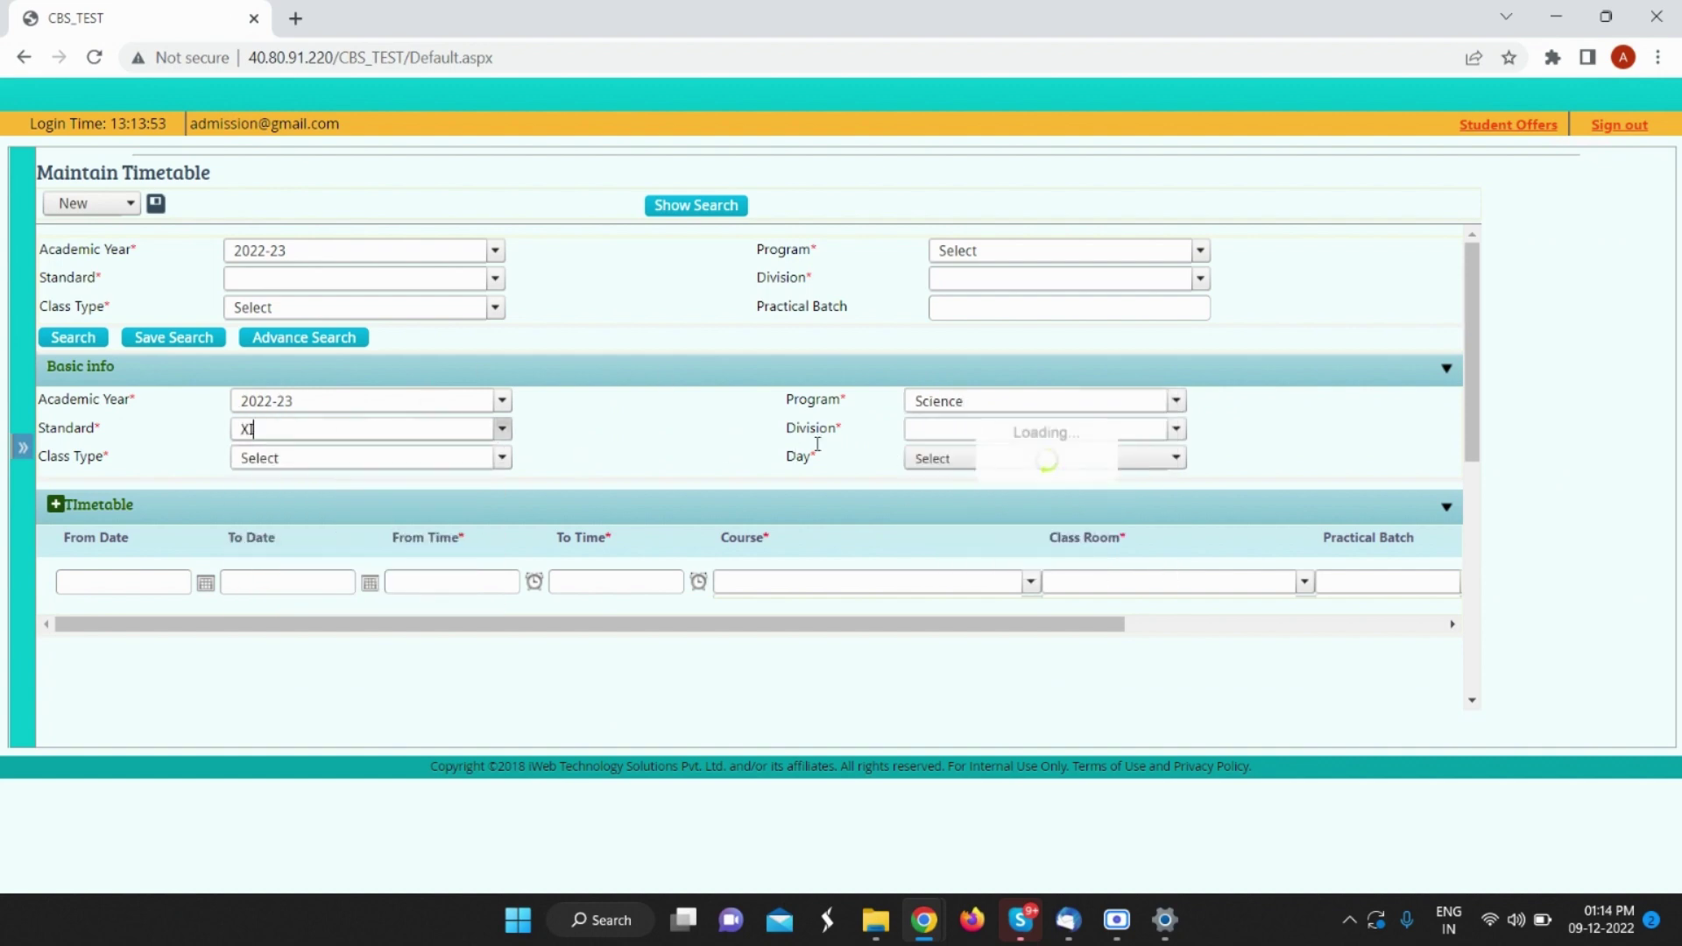
left_click(949, 428)
left_click(938, 477)
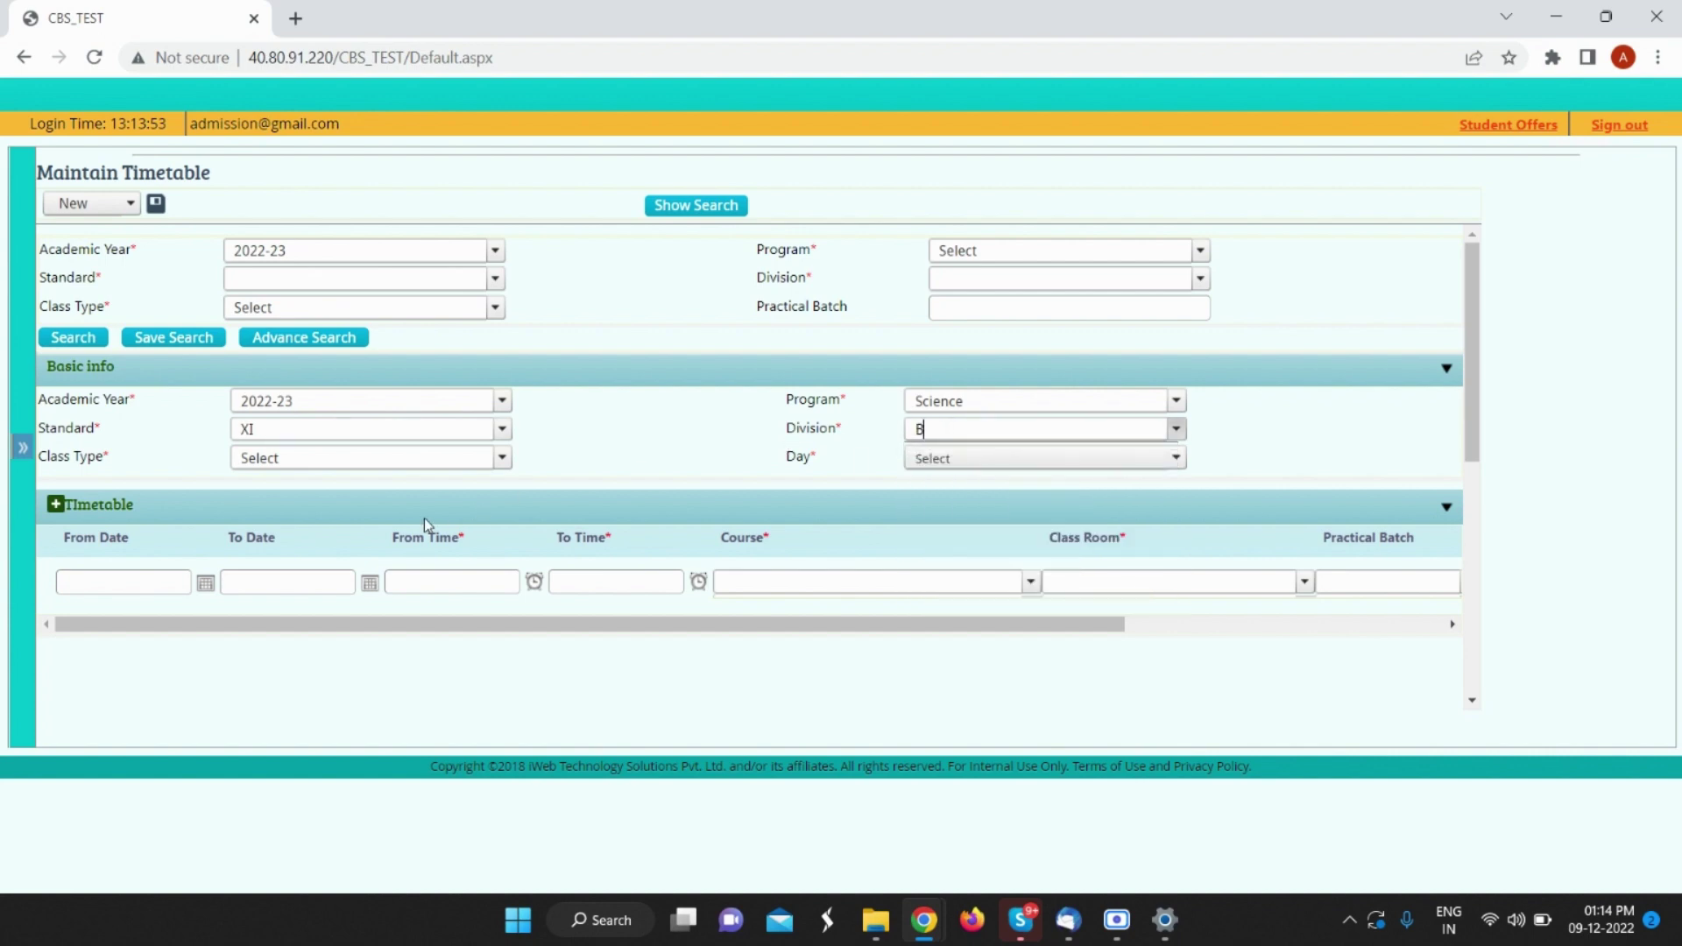
Step: Set the division B timetable's class type to Theory and its day to Mon
left_click(334, 461)
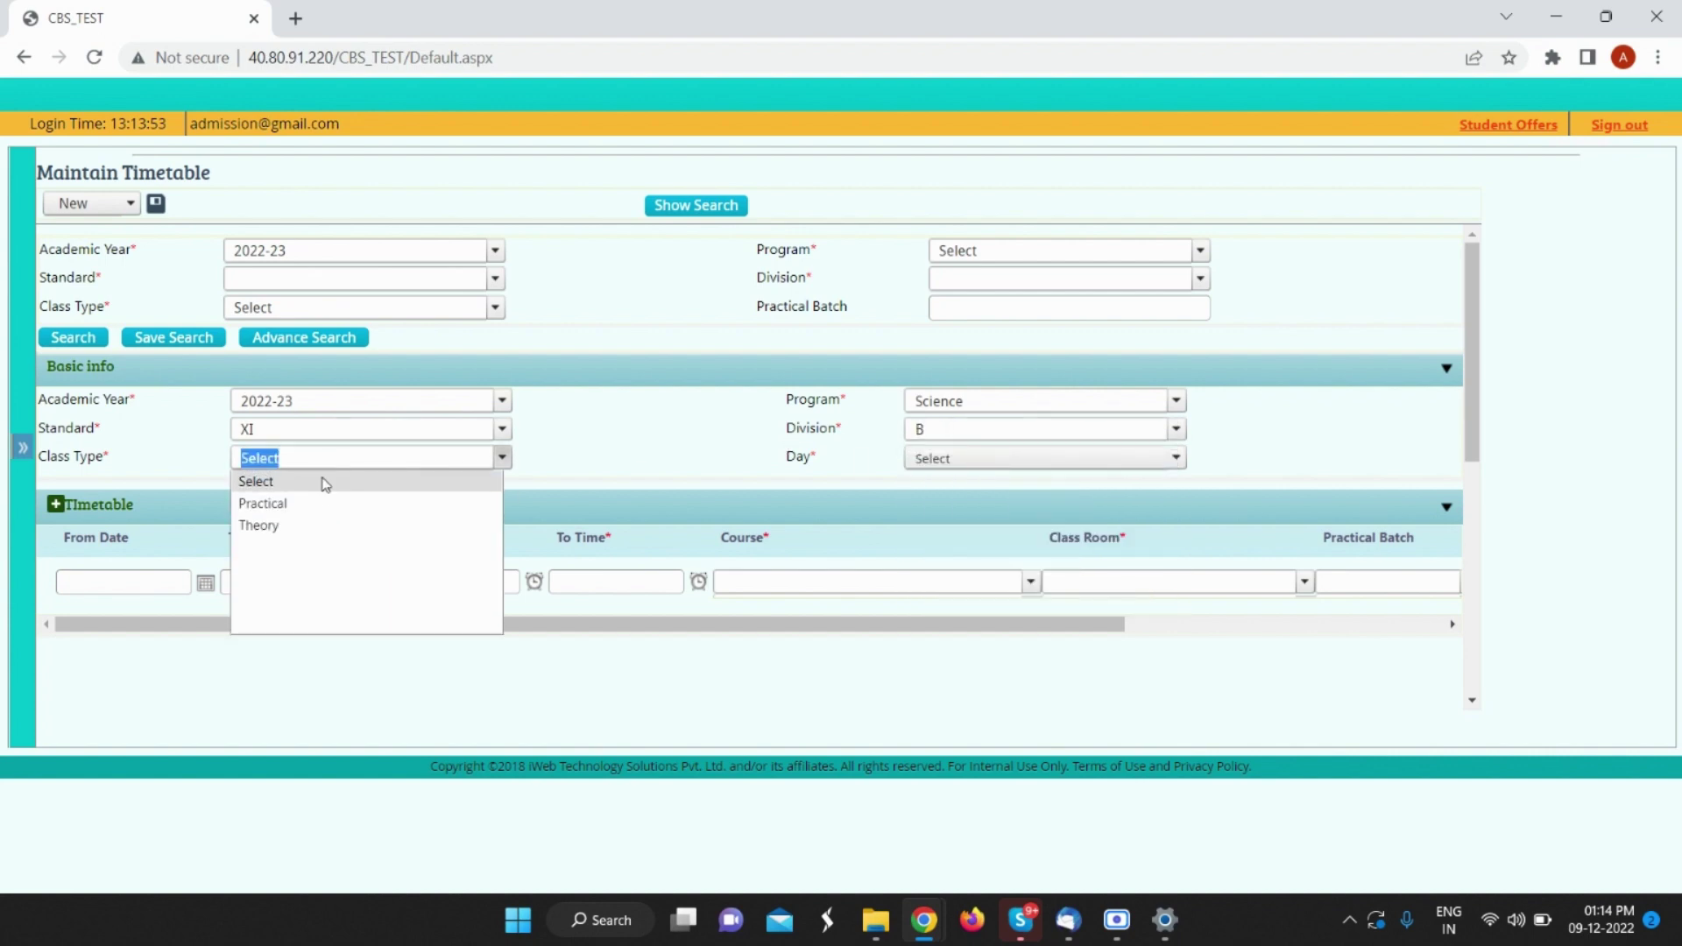
left_click(315, 527)
left_click(964, 457)
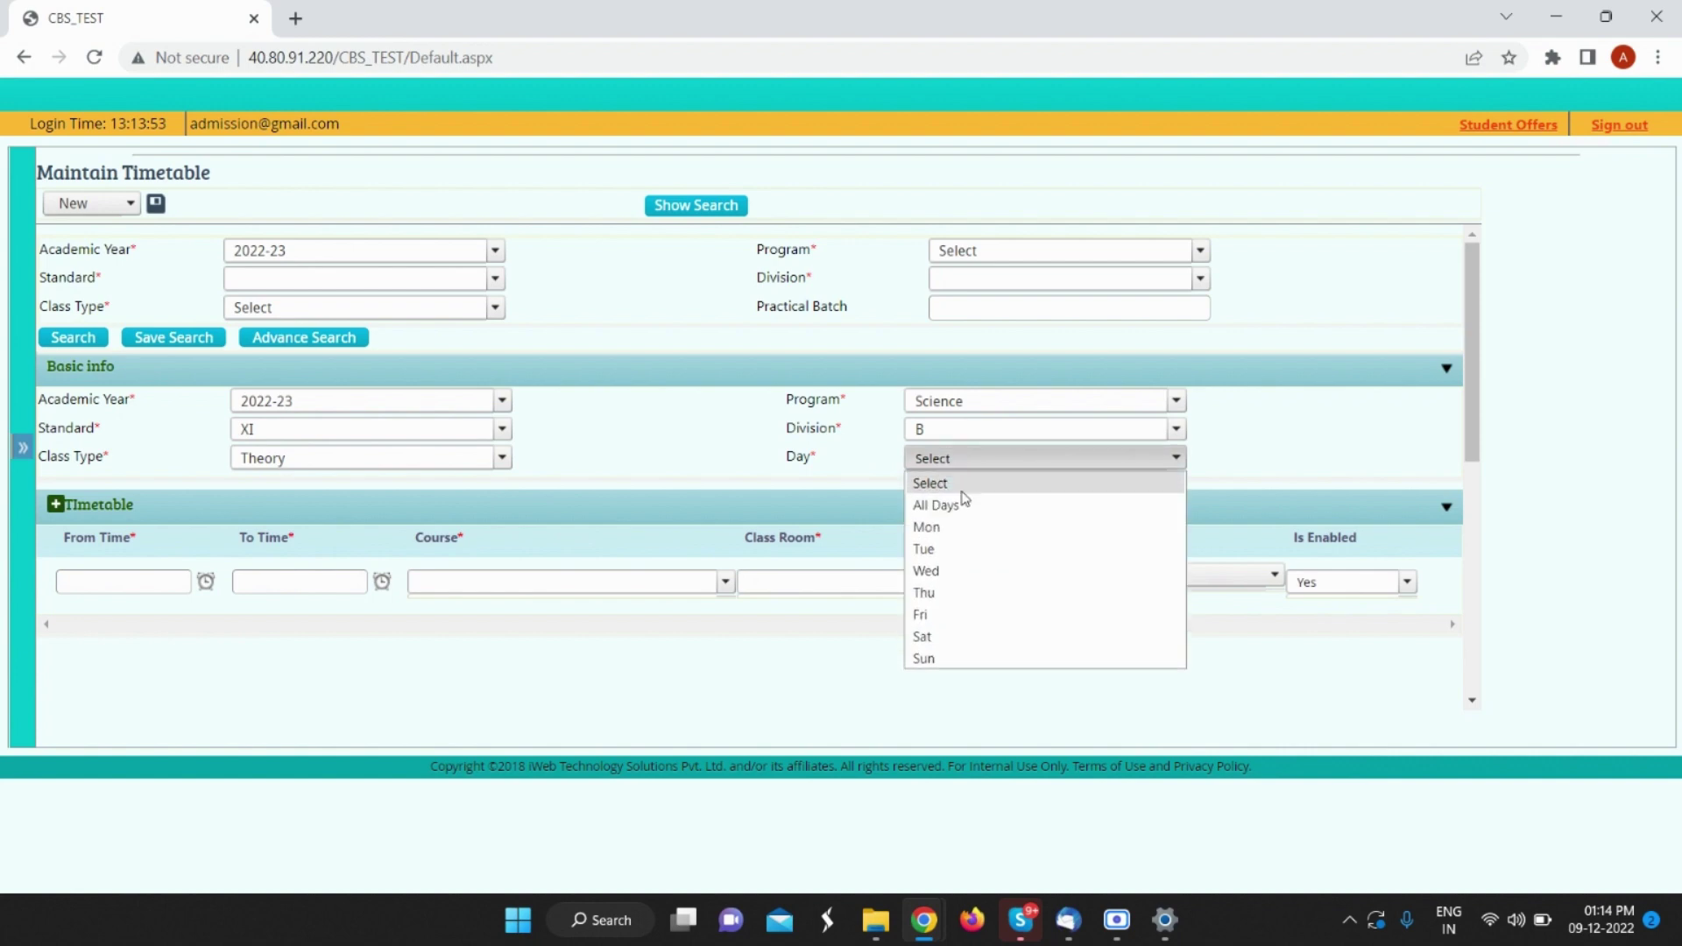
left_click(968, 528)
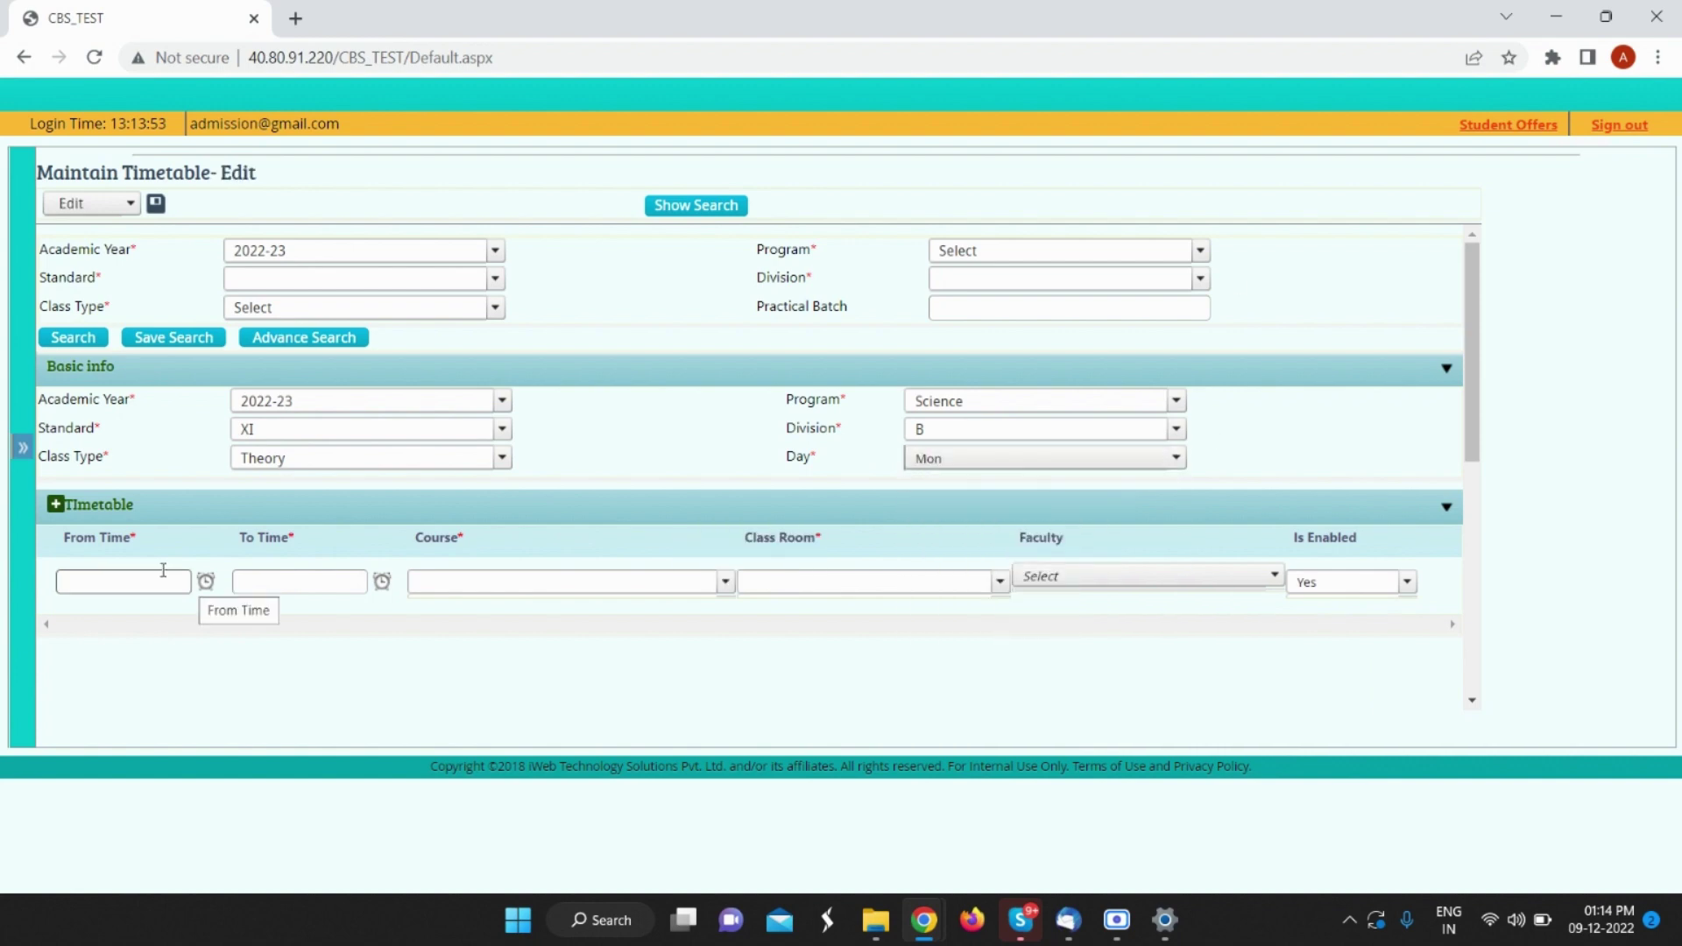
Step: Enter a period from 09:00 AM to 10:00 AM with the course (MATH) Mathematics
left_click(107, 584)
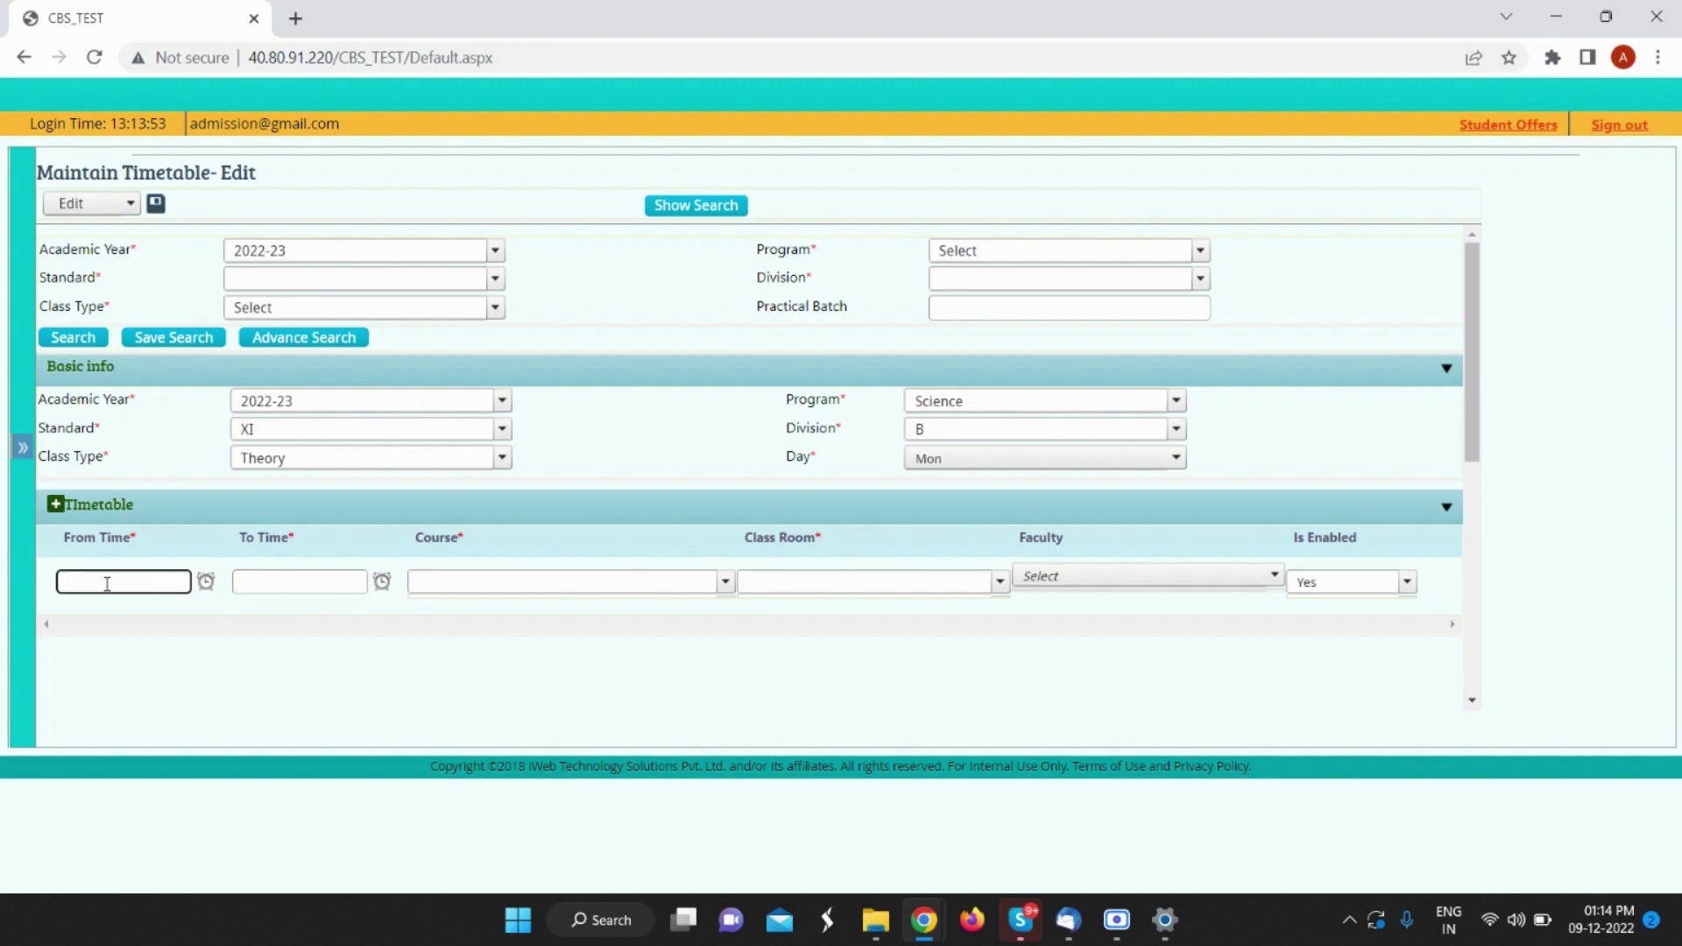
type("9")
key("Tab")
key("Tab")
type("10")
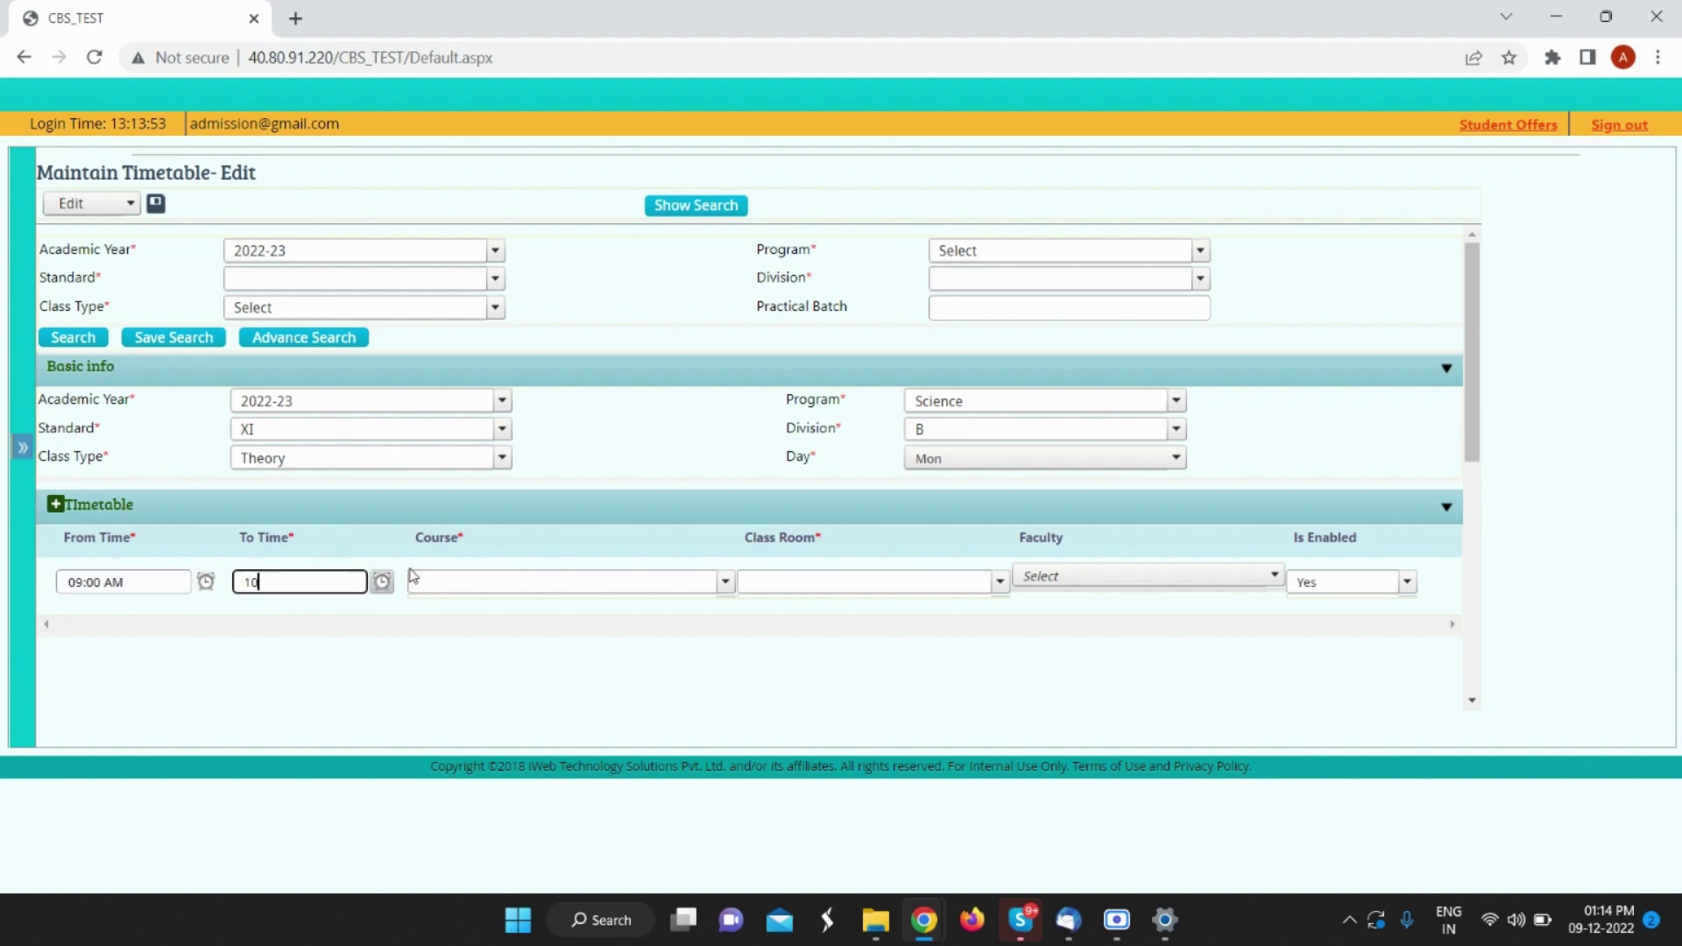
left_click(516, 578)
left_click(485, 429)
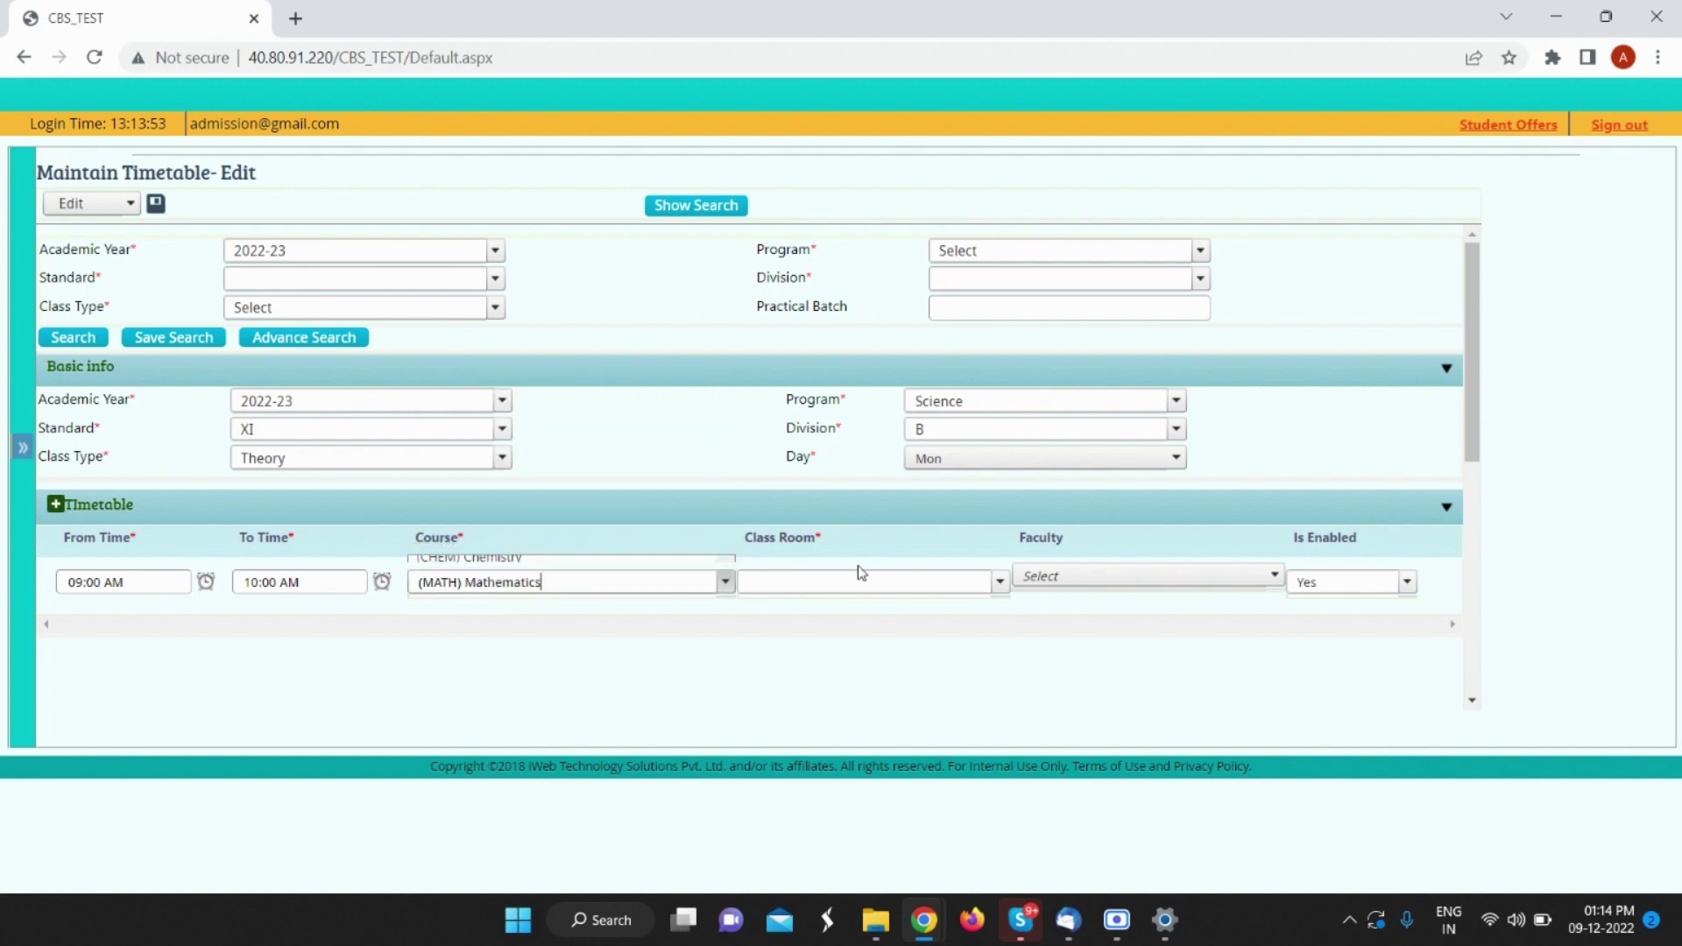
Step: Try to assign class room LH 9 to the Mathematics period and dismiss the alert
left_click(838, 587)
scroll(826, 515, "down", 2)
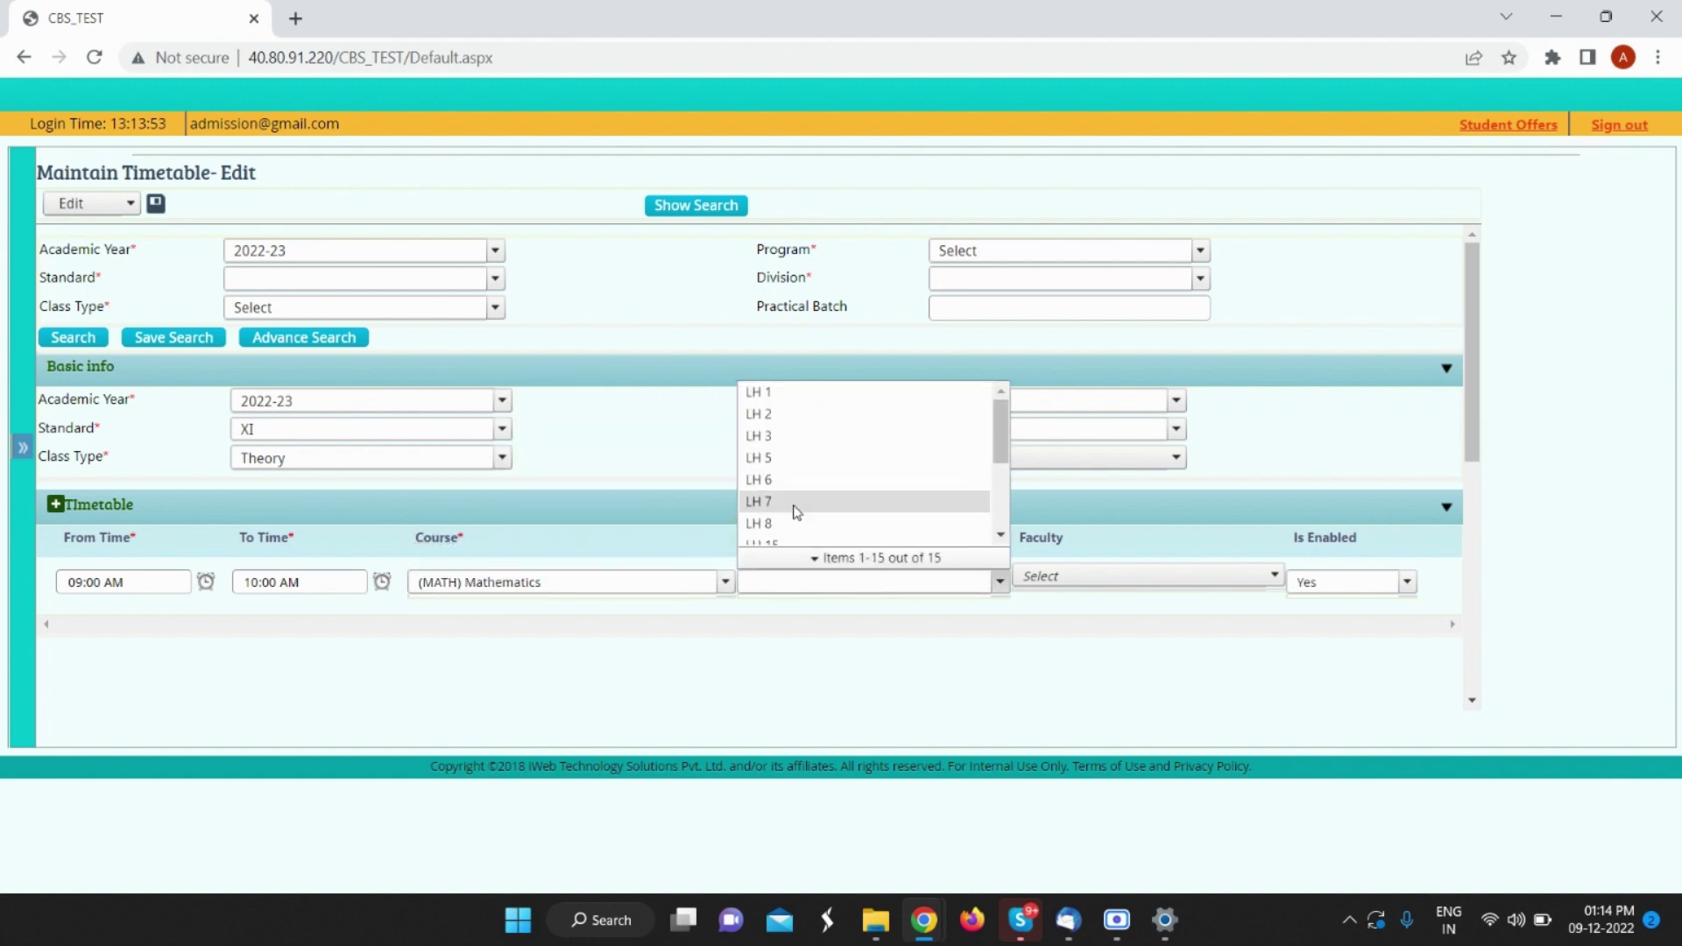
left_click(782, 458)
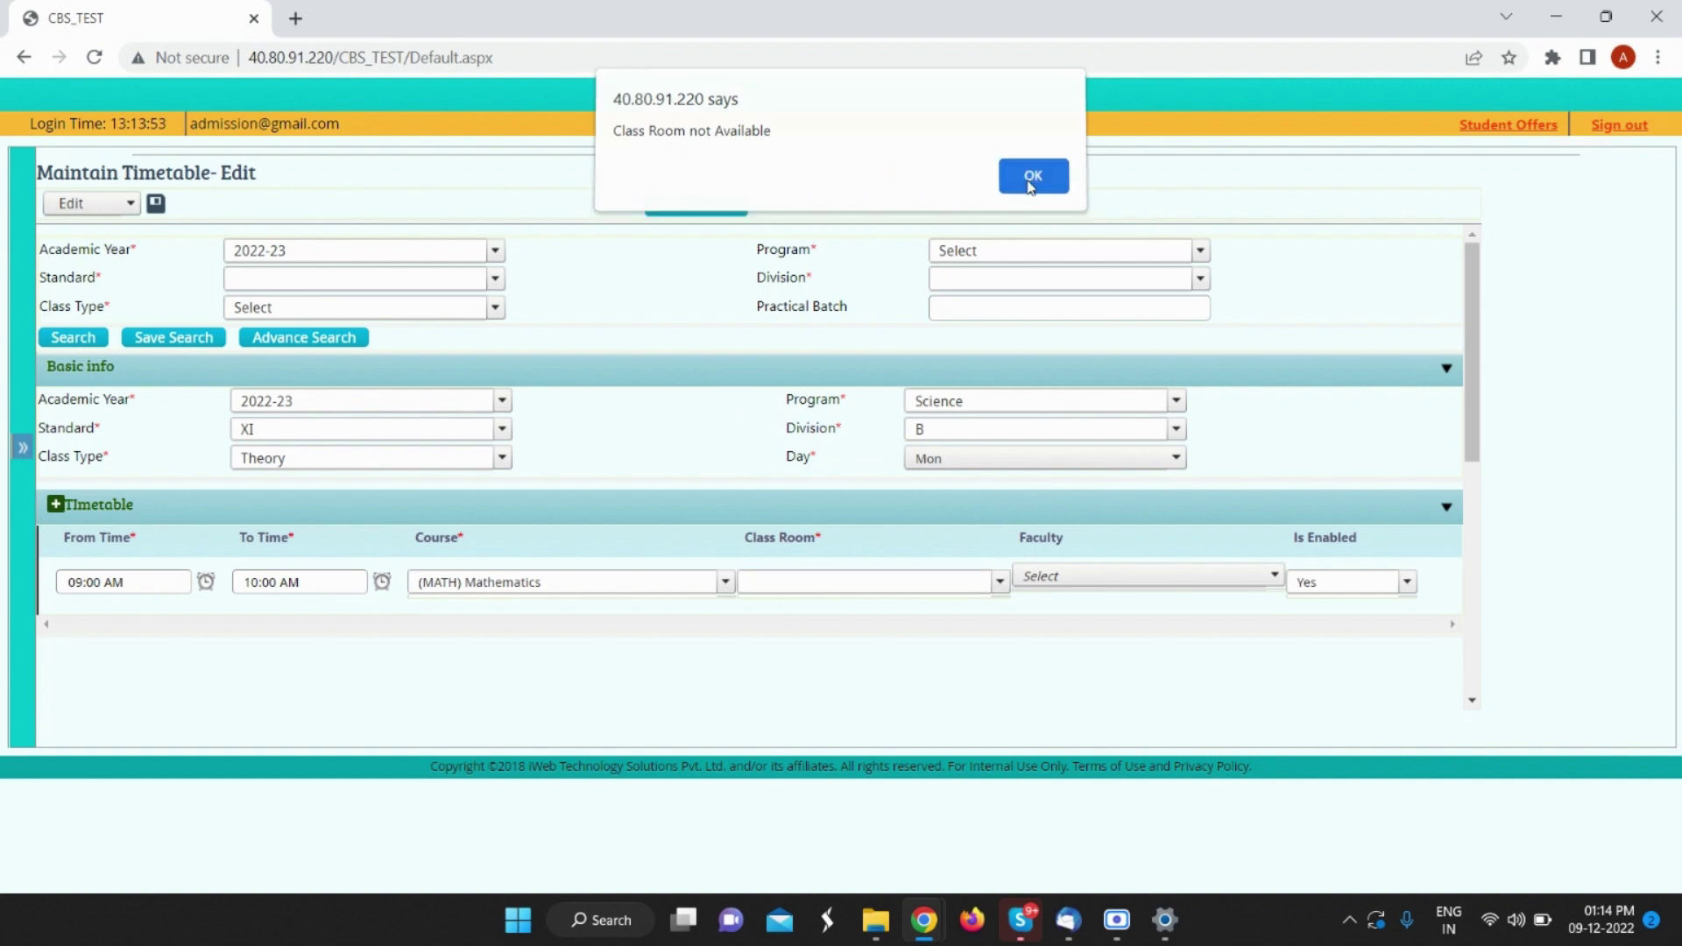
left_click(1032, 182)
Step: Give the Mathematics period class room LH 13 and the second listed teacher as faculty, and try to save the timetable
left_click(843, 579)
scroll(789, 447, "down", 2)
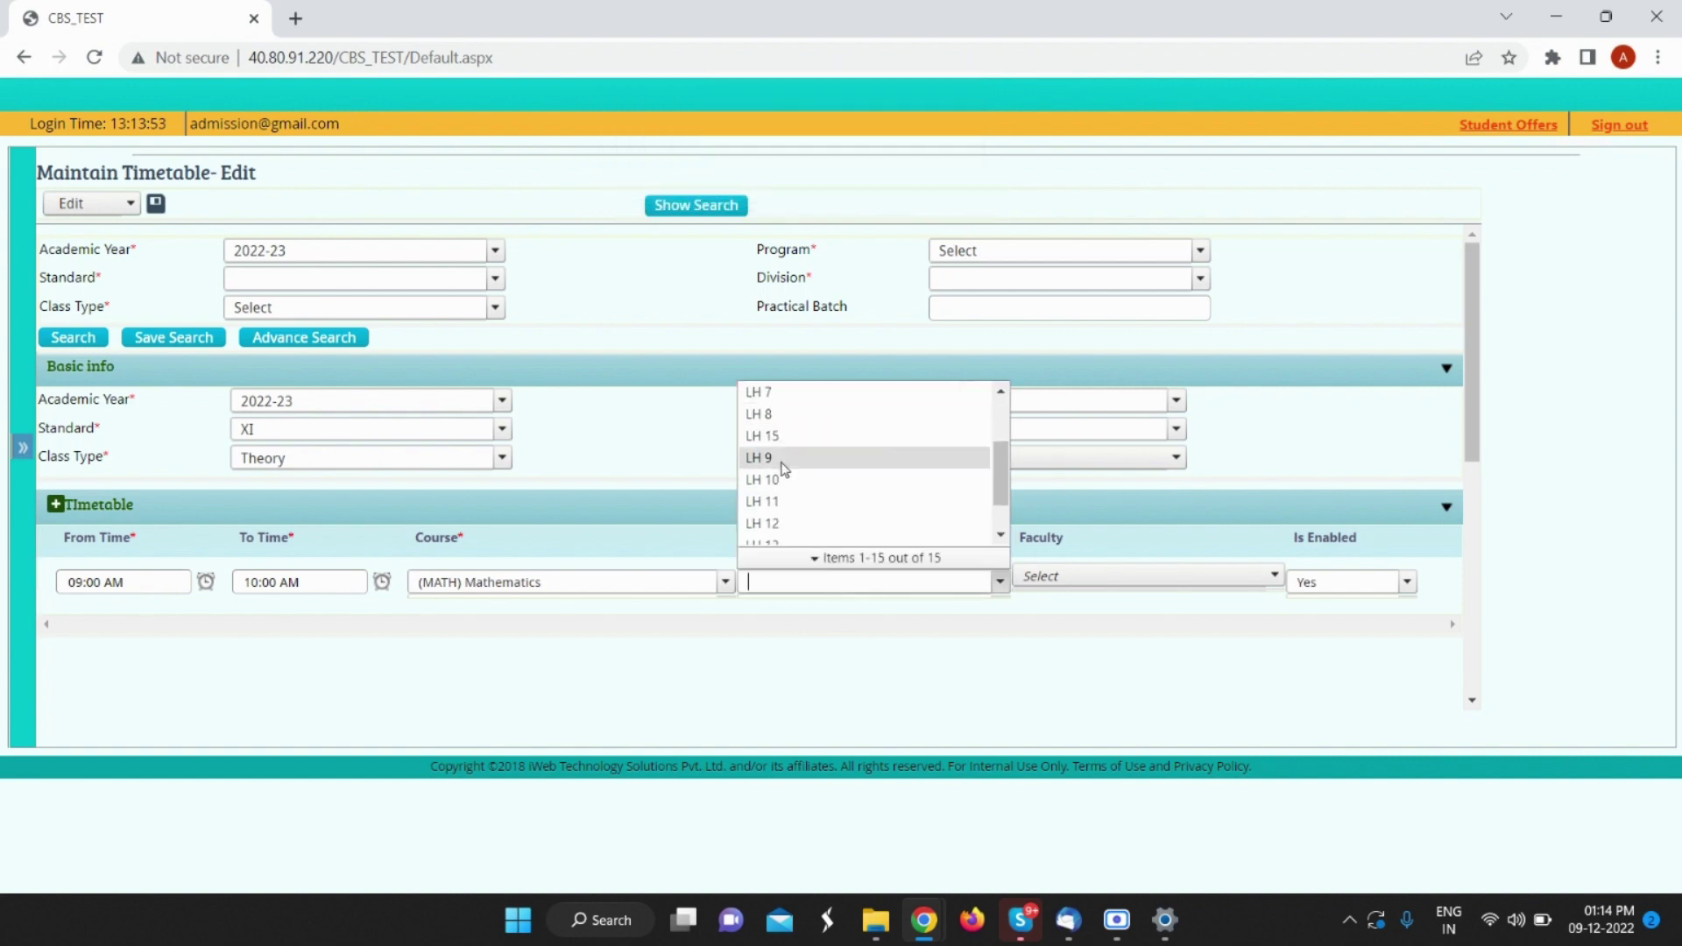
left_click(787, 492)
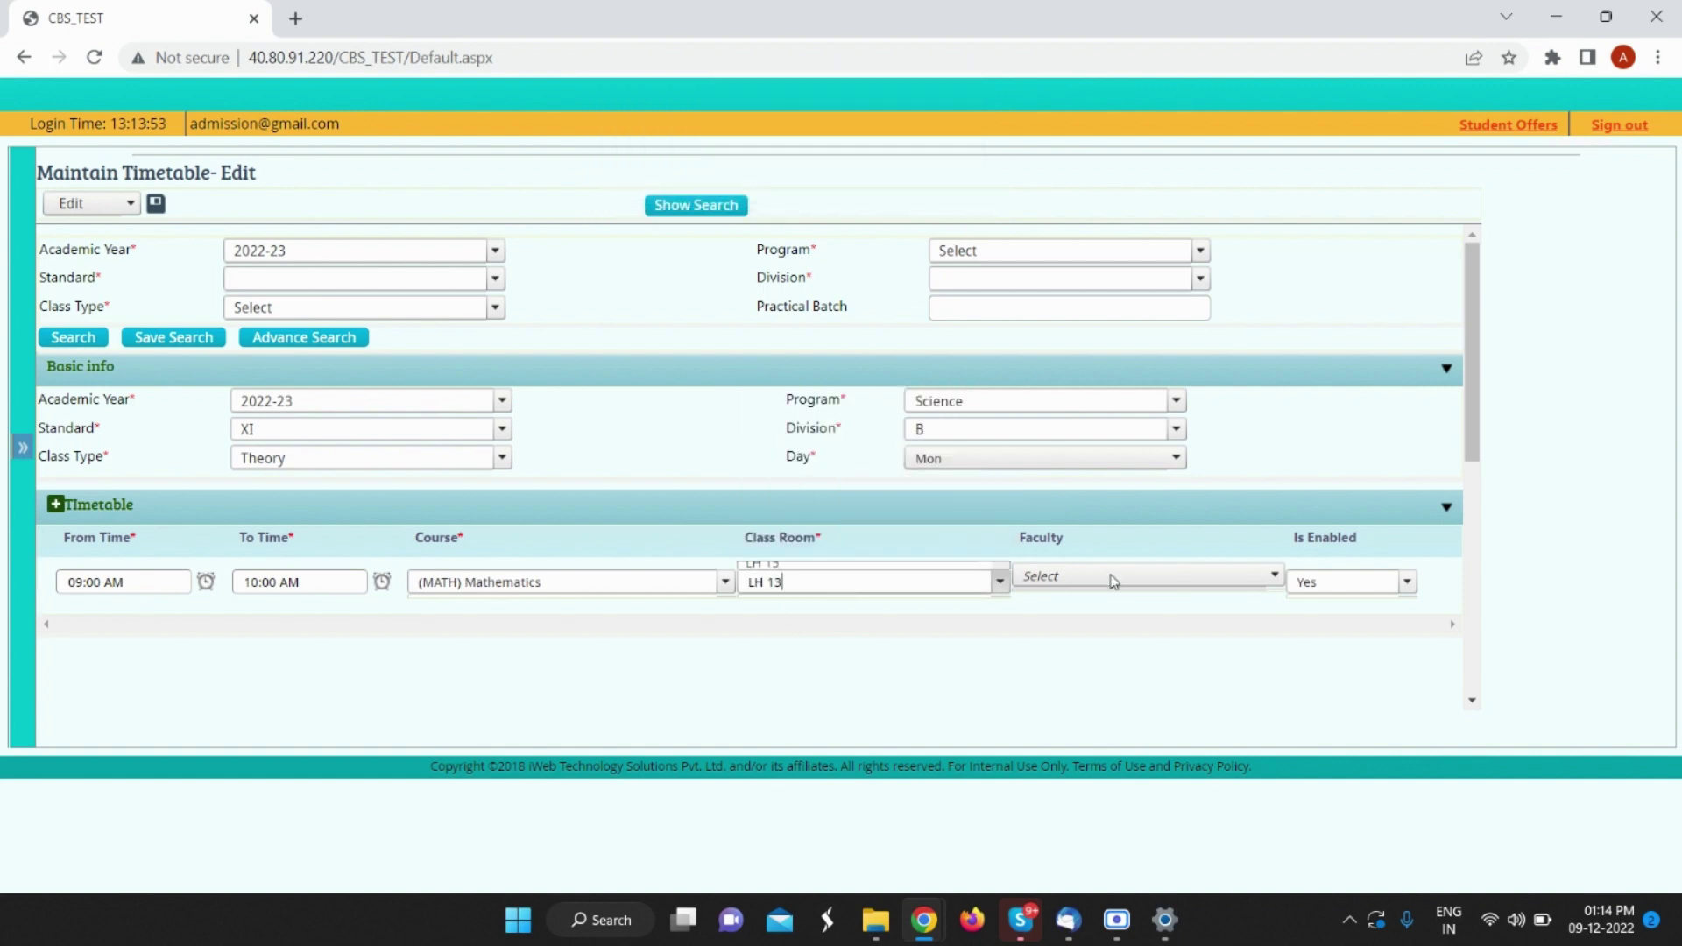
left_click(1103, 580)
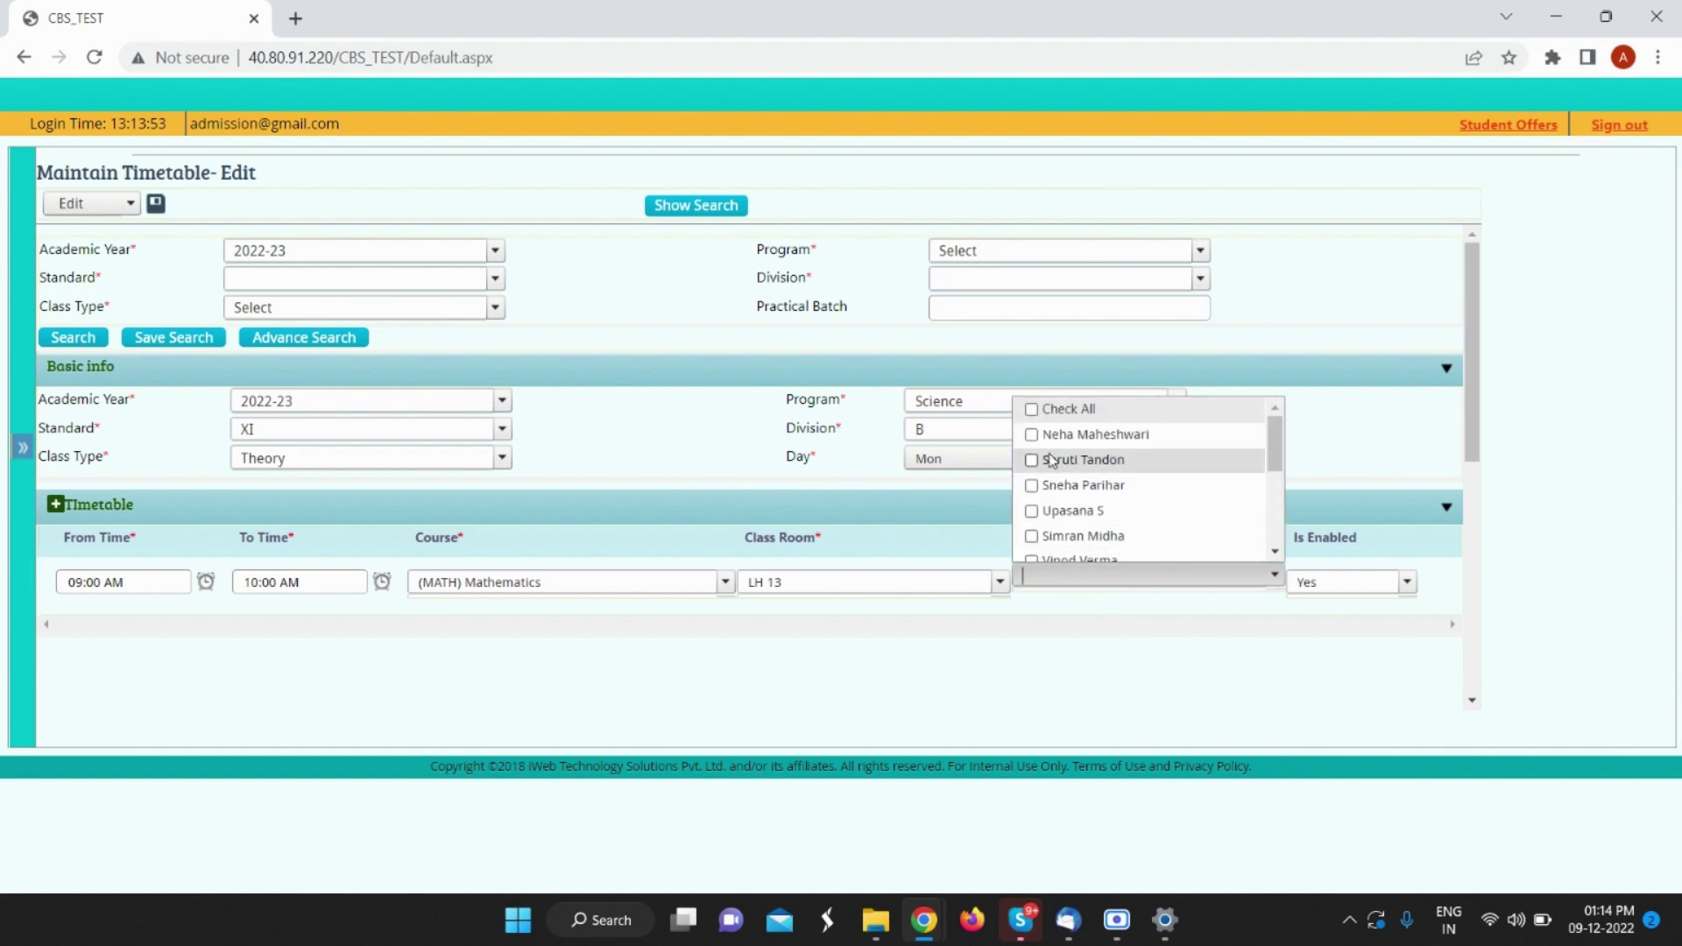
left_click(1052, 460)
left_click(1117, 632)
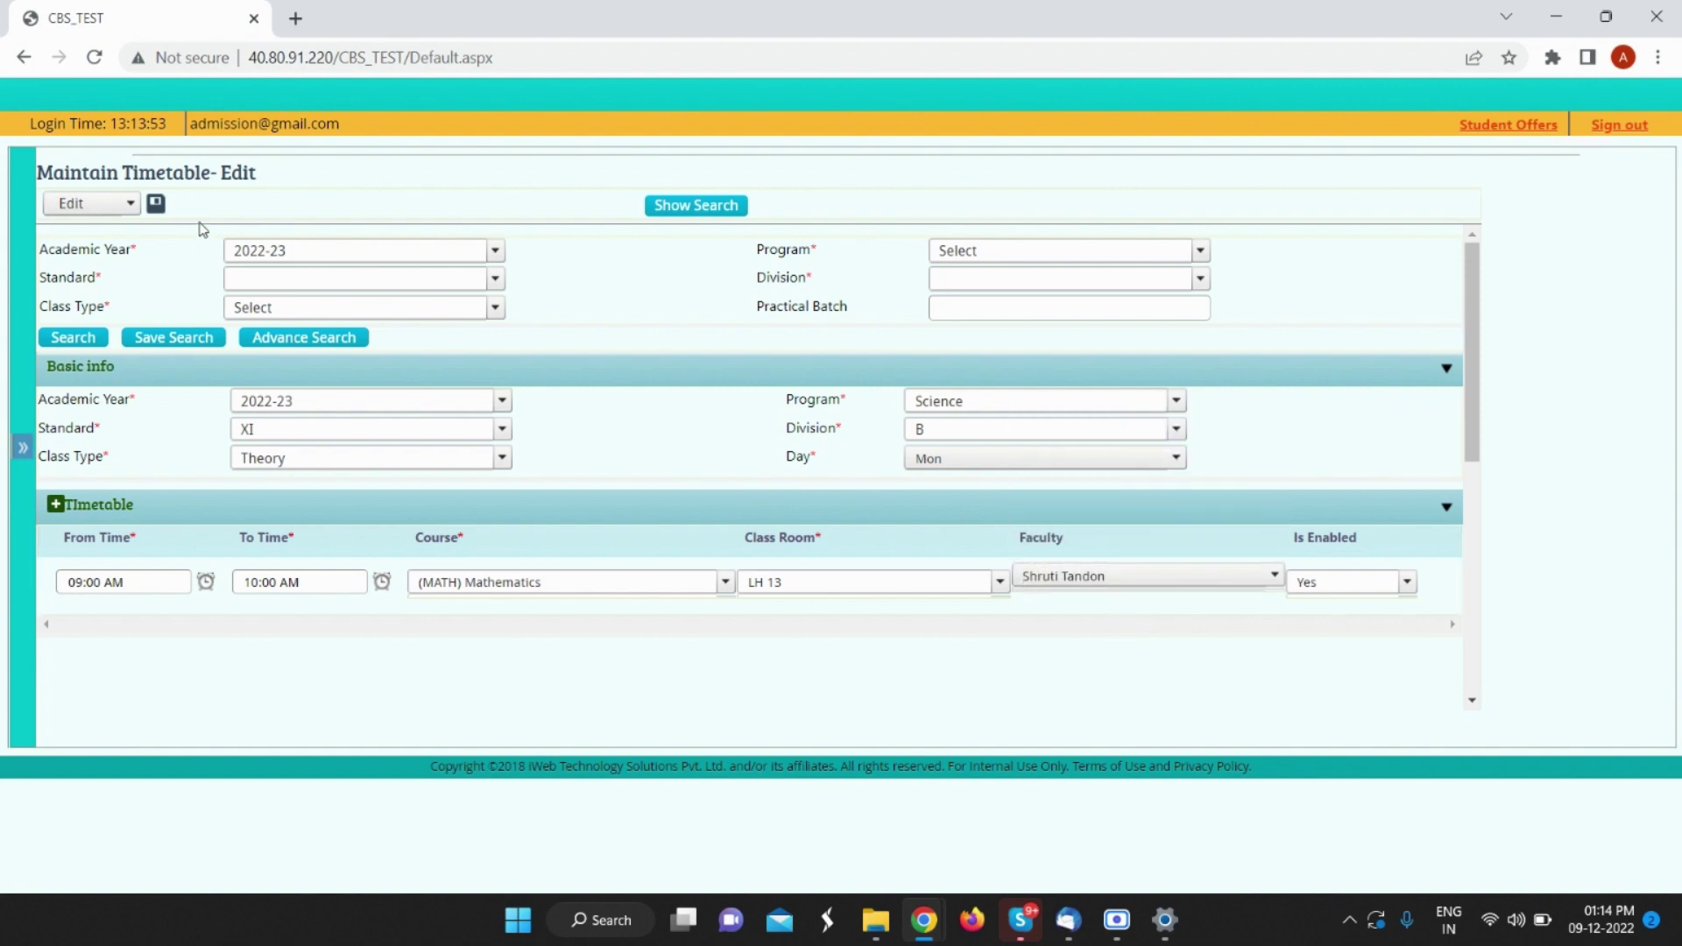
left_click(156, 206)
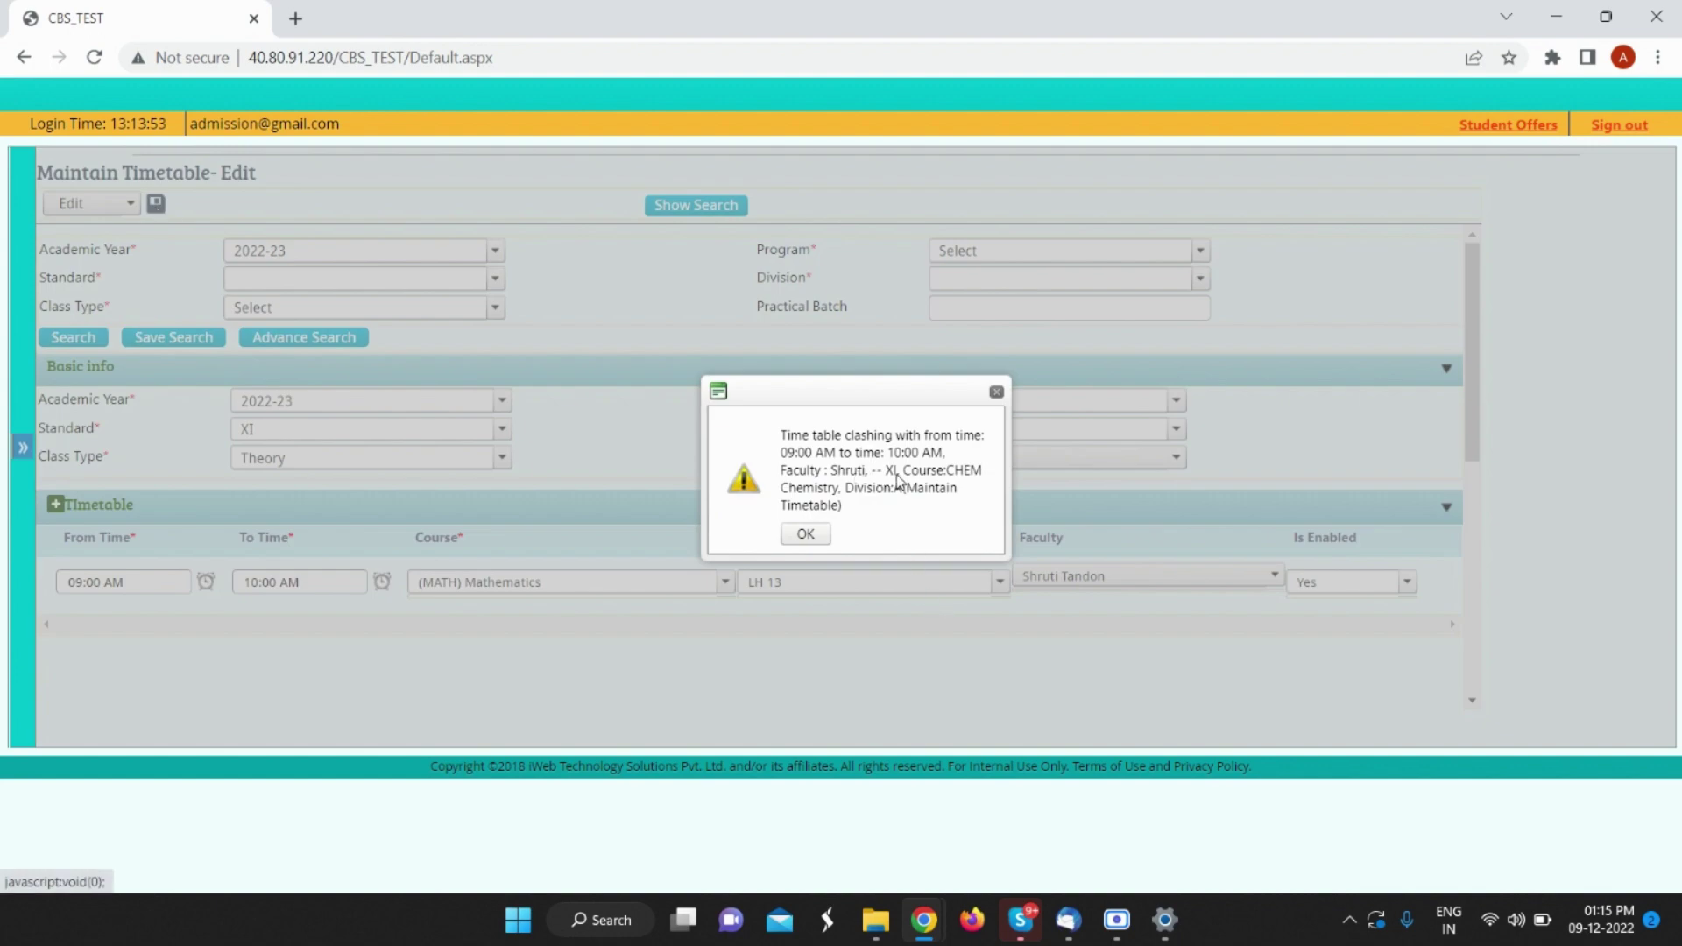
left_click(807, 535)
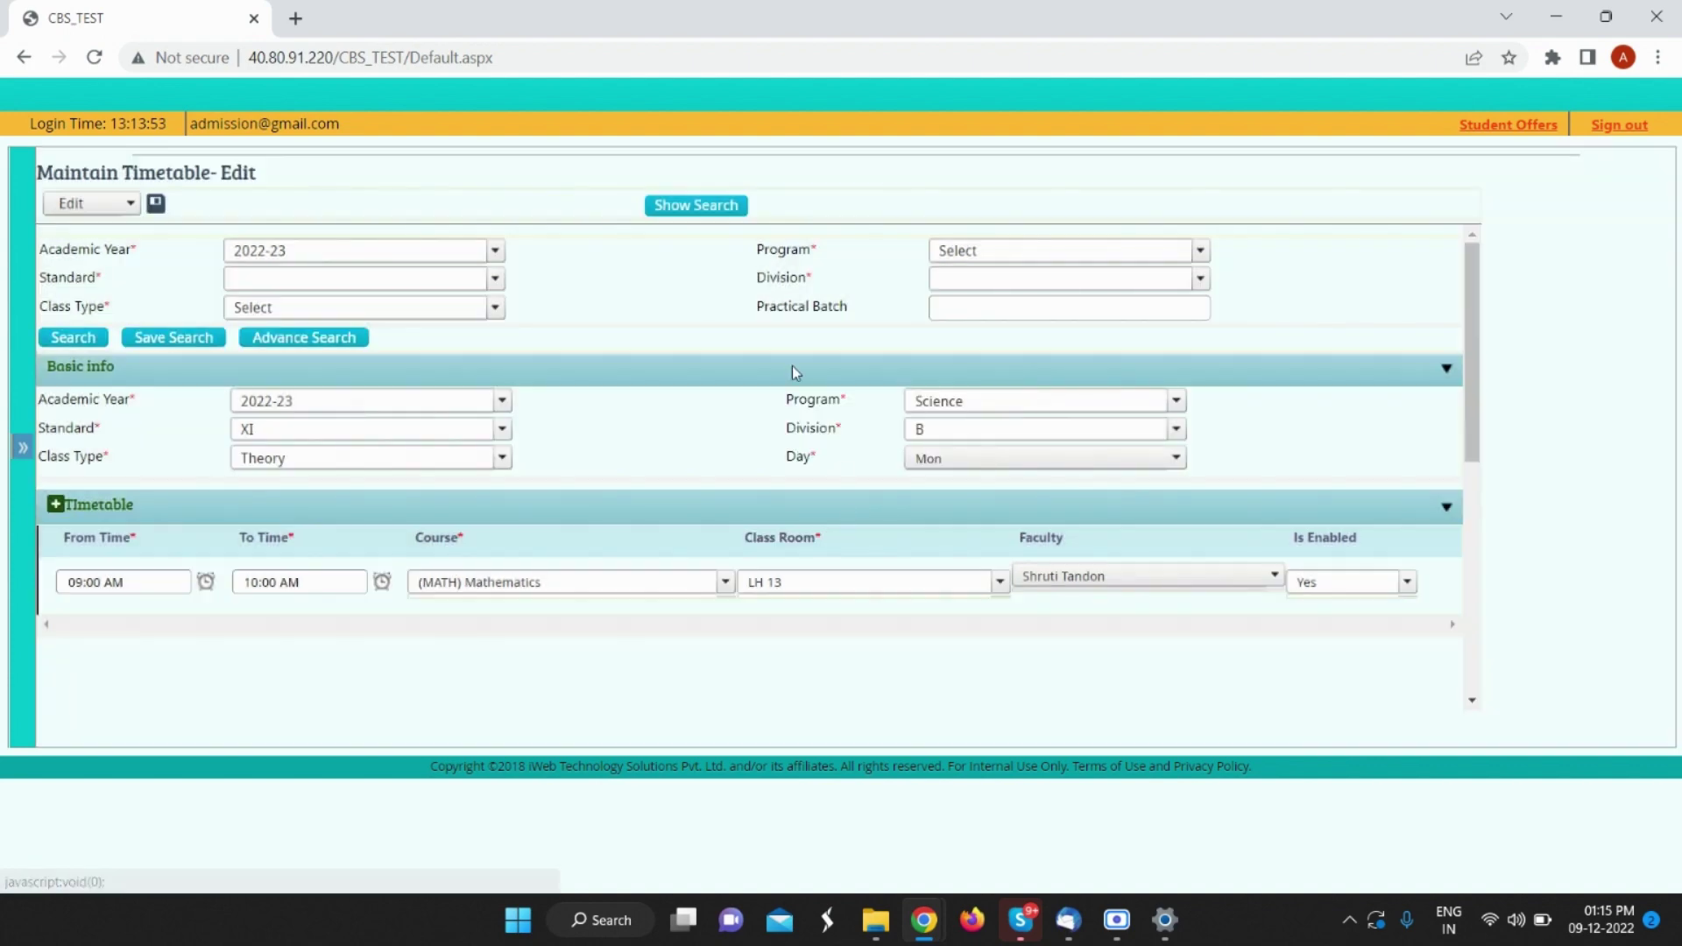
Step: Sign out of the admission account and sign in with the teacher's saved login ID and password
left_click(24, 450)
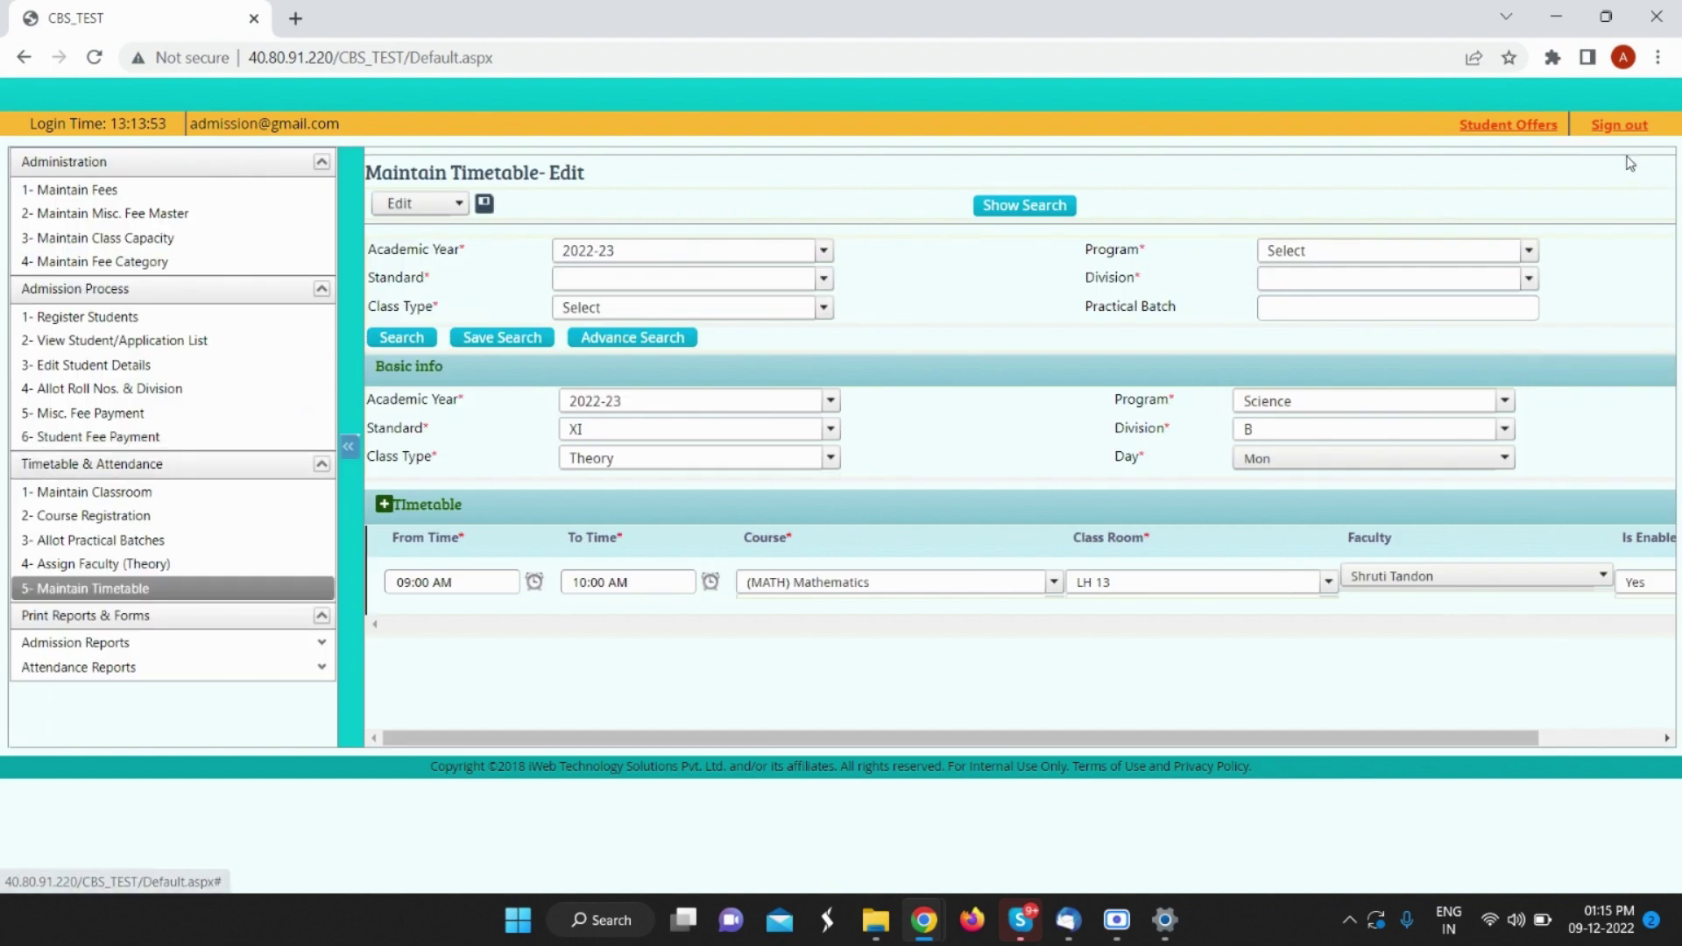
left_click(1620, 128)
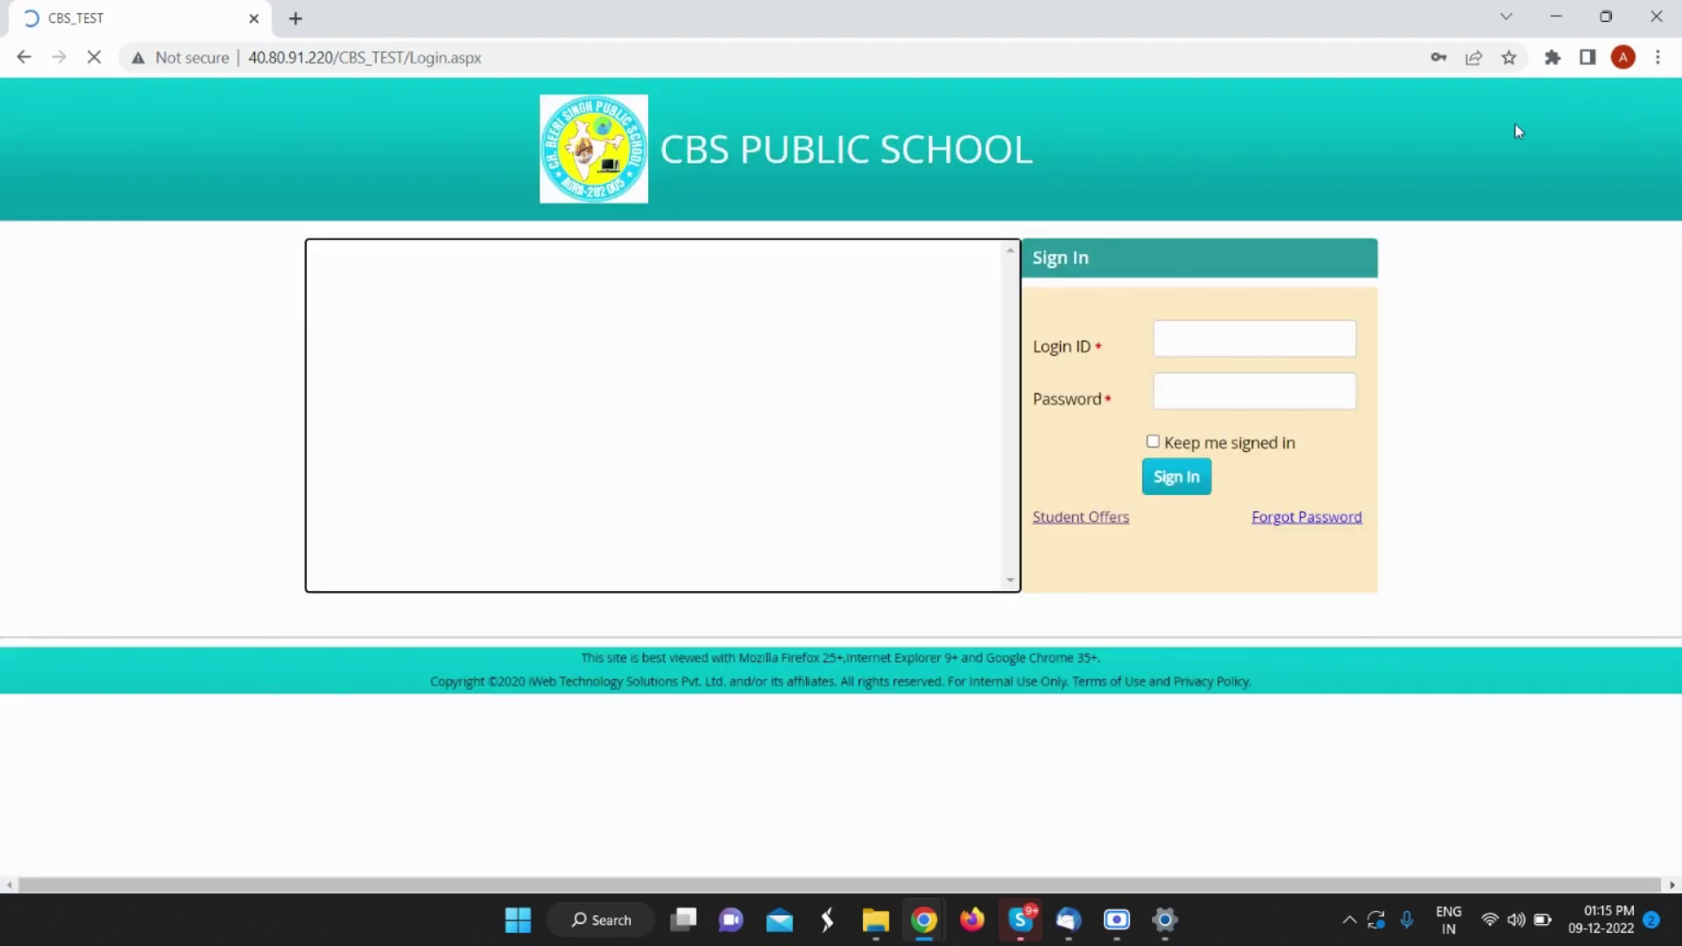
left_click(1205, 330)
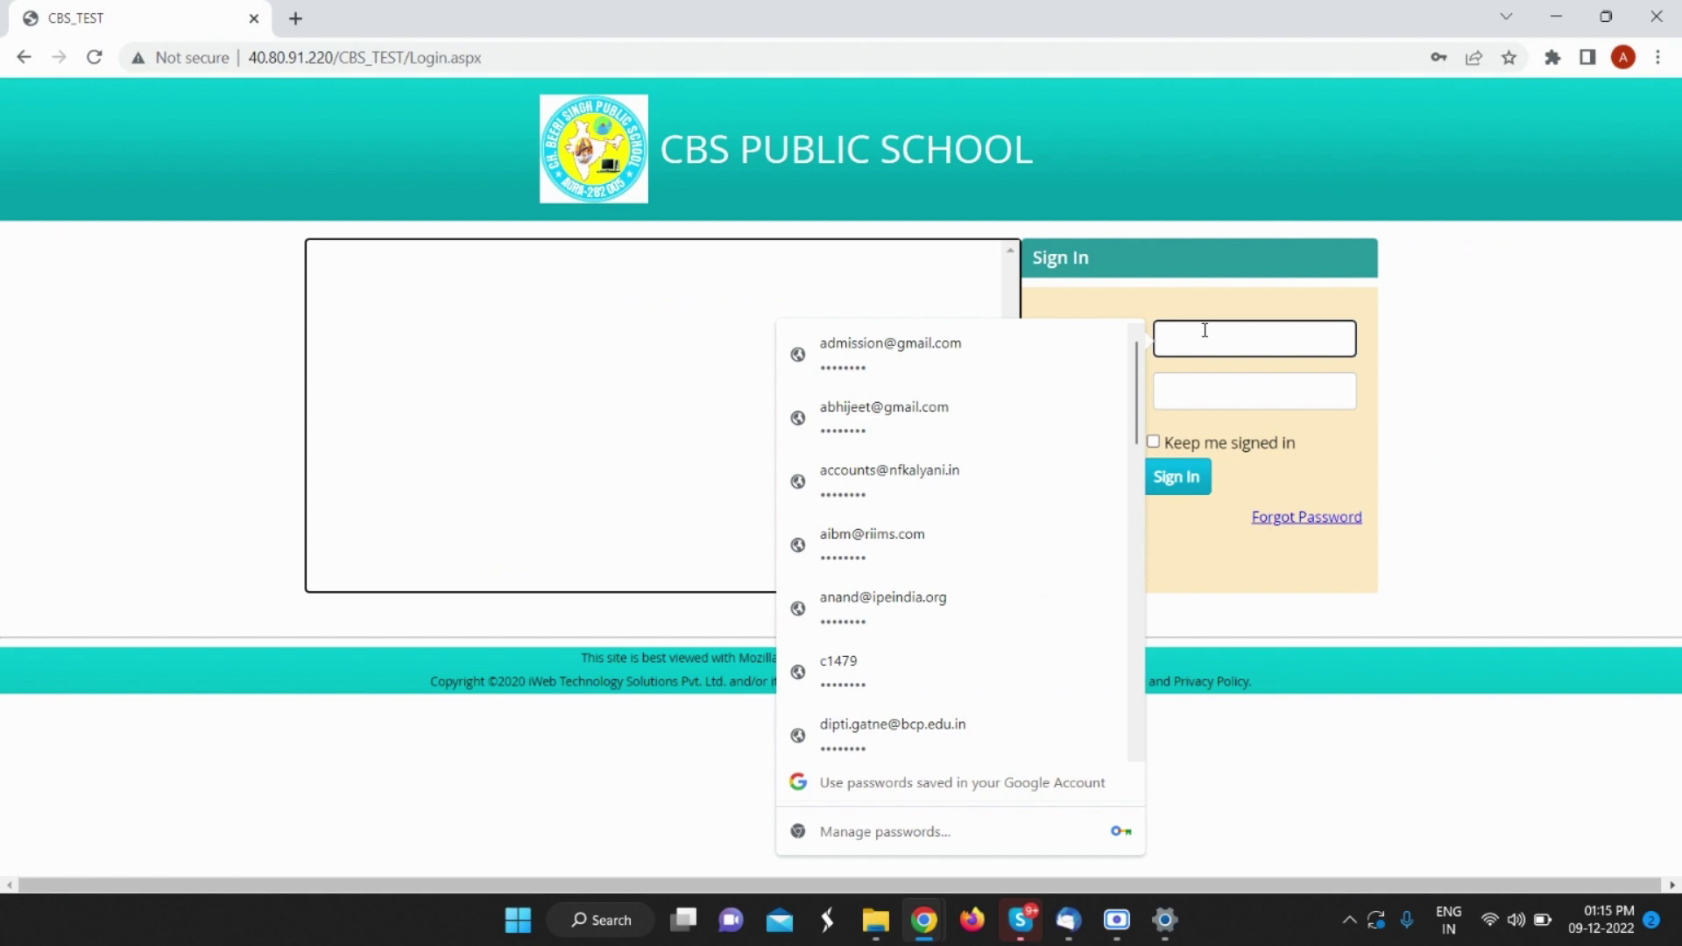
type("son")
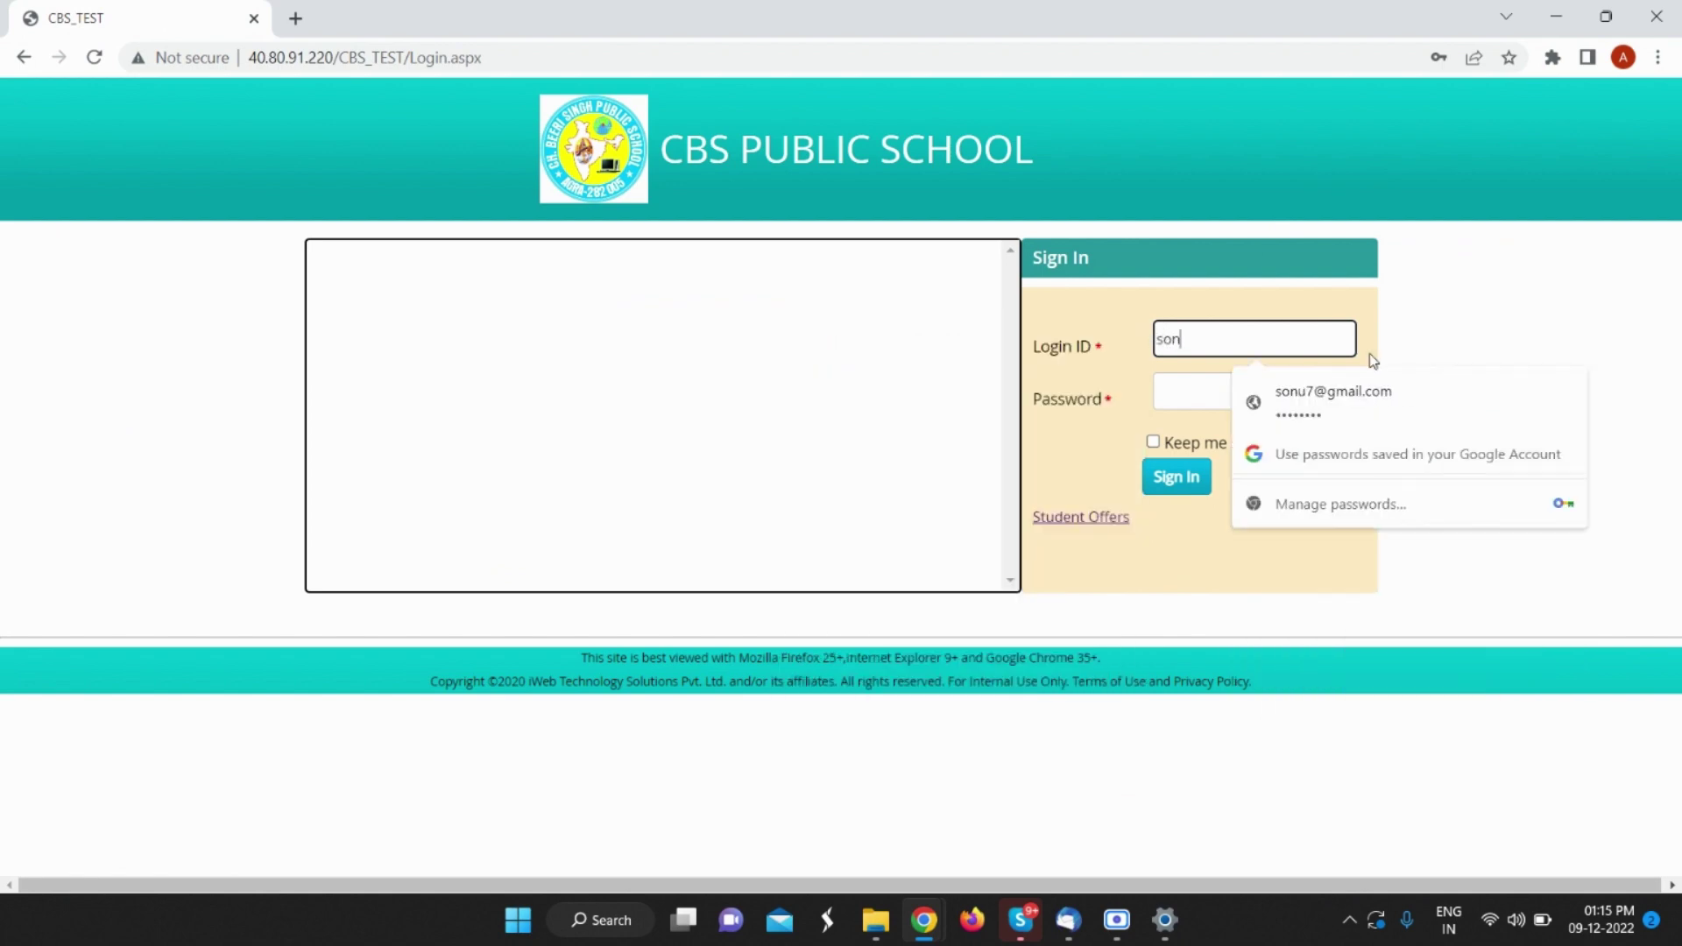
left_click(1334, 399)
left_click(1193, 478)
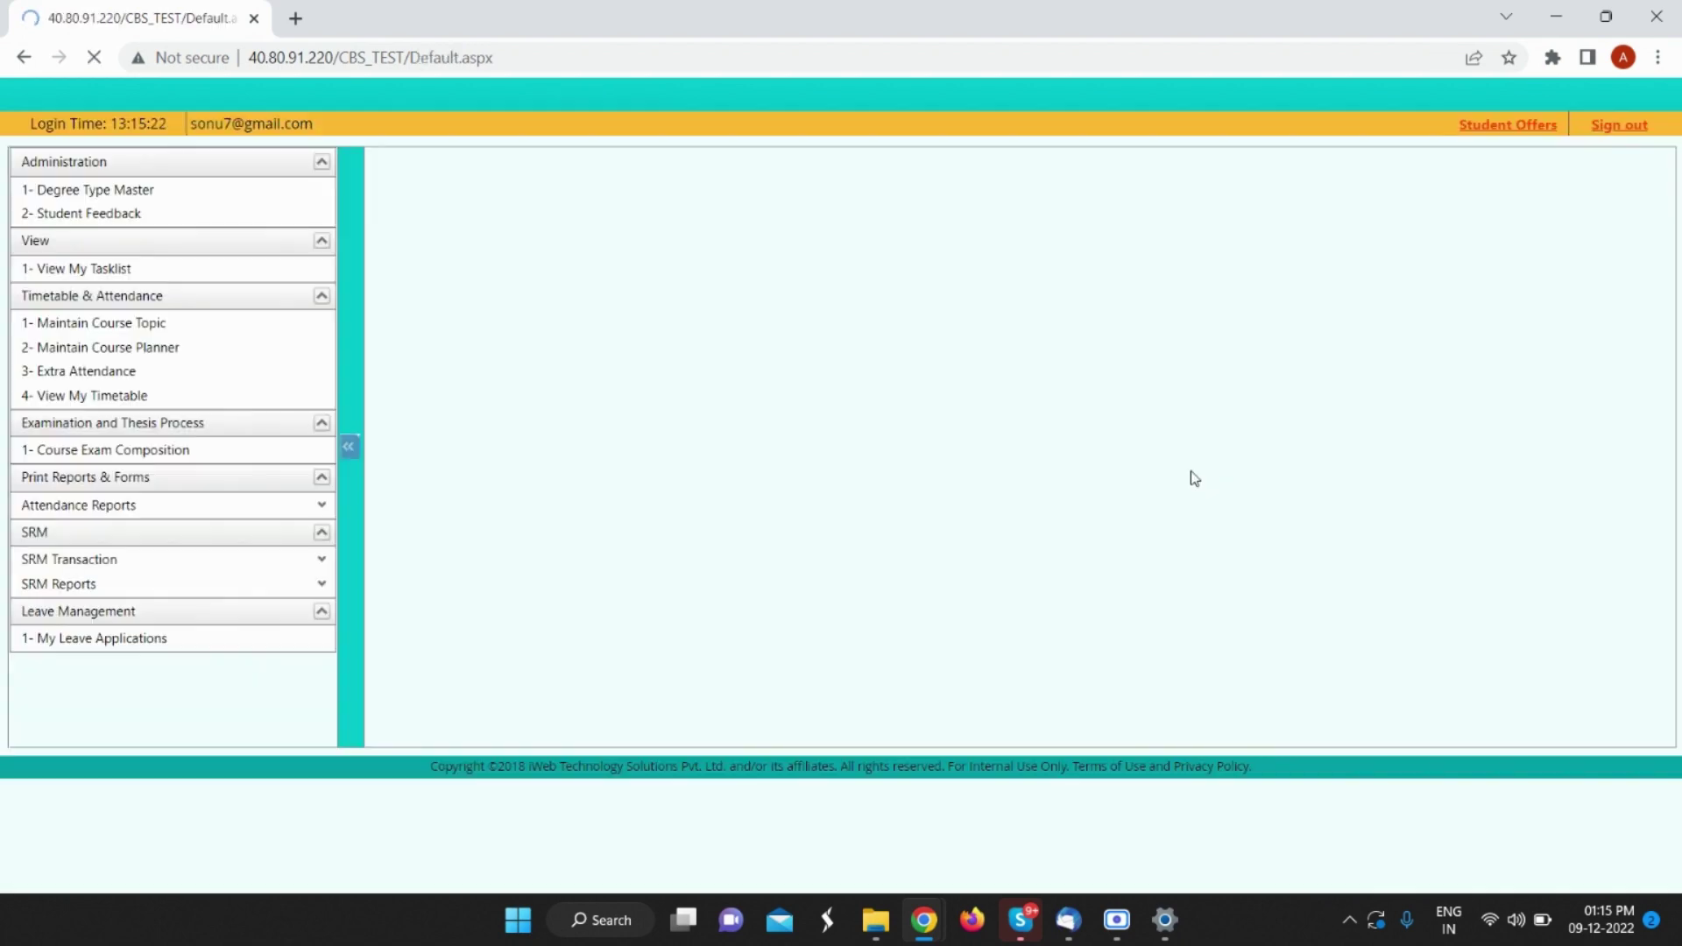
Step: In the teacher's timetable, mark the last listed student absent for Monday's 10:00–11:00 English period, save, and return to the timetable
left_click(102, 399)
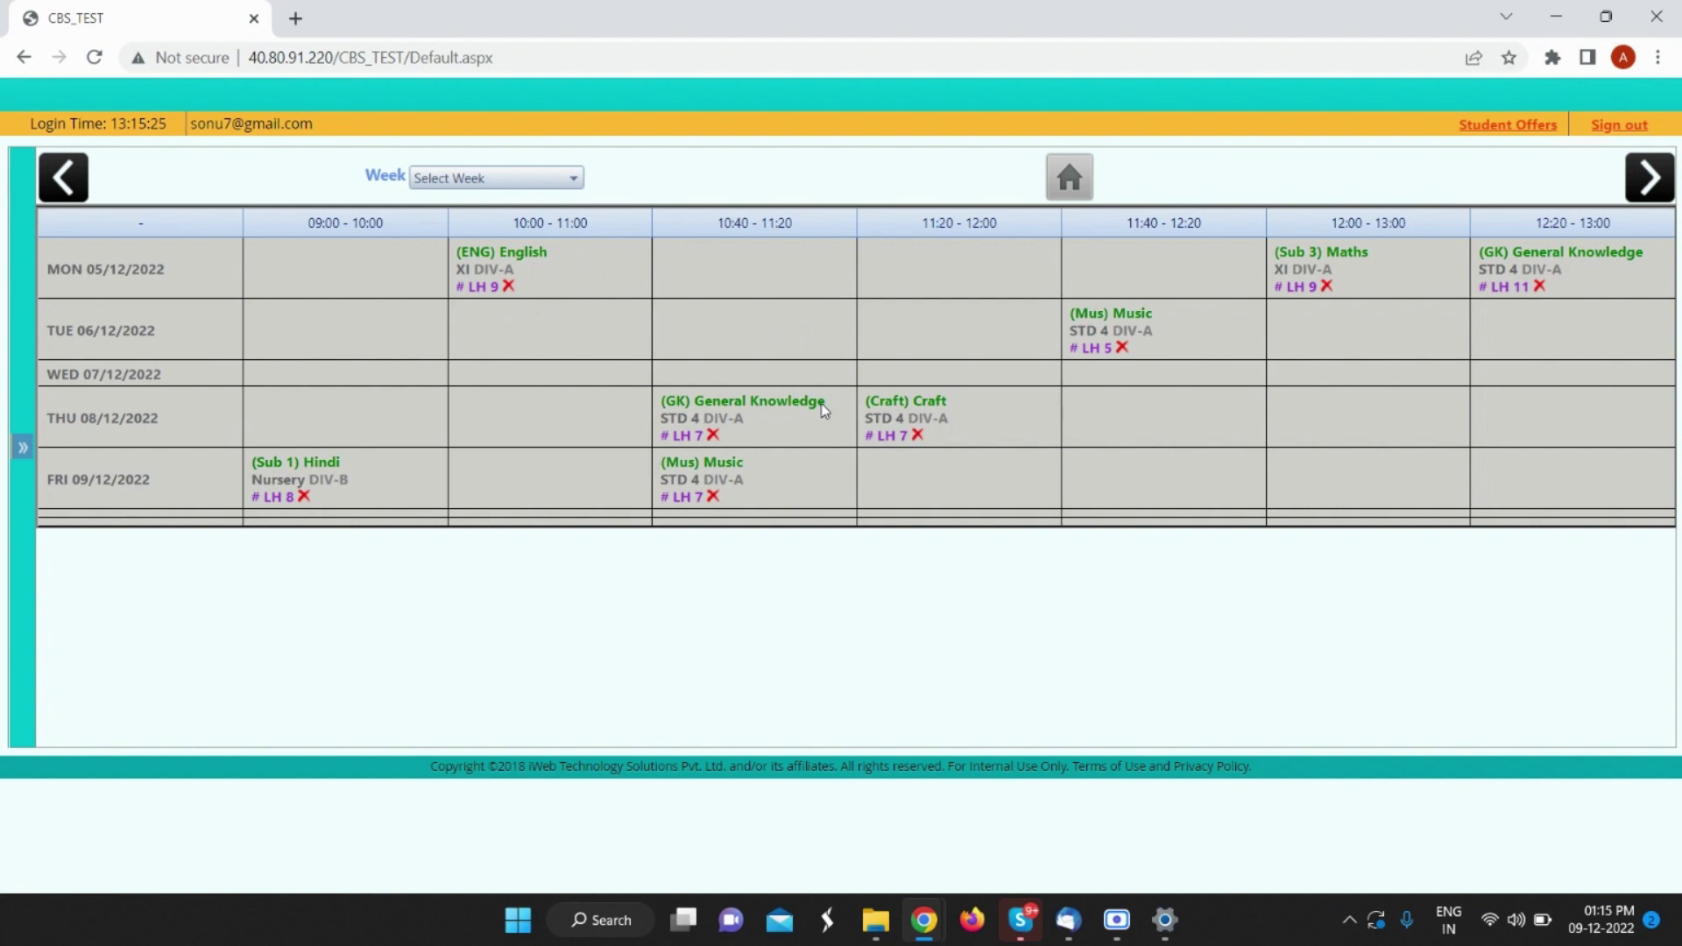
left_click(572, 272)
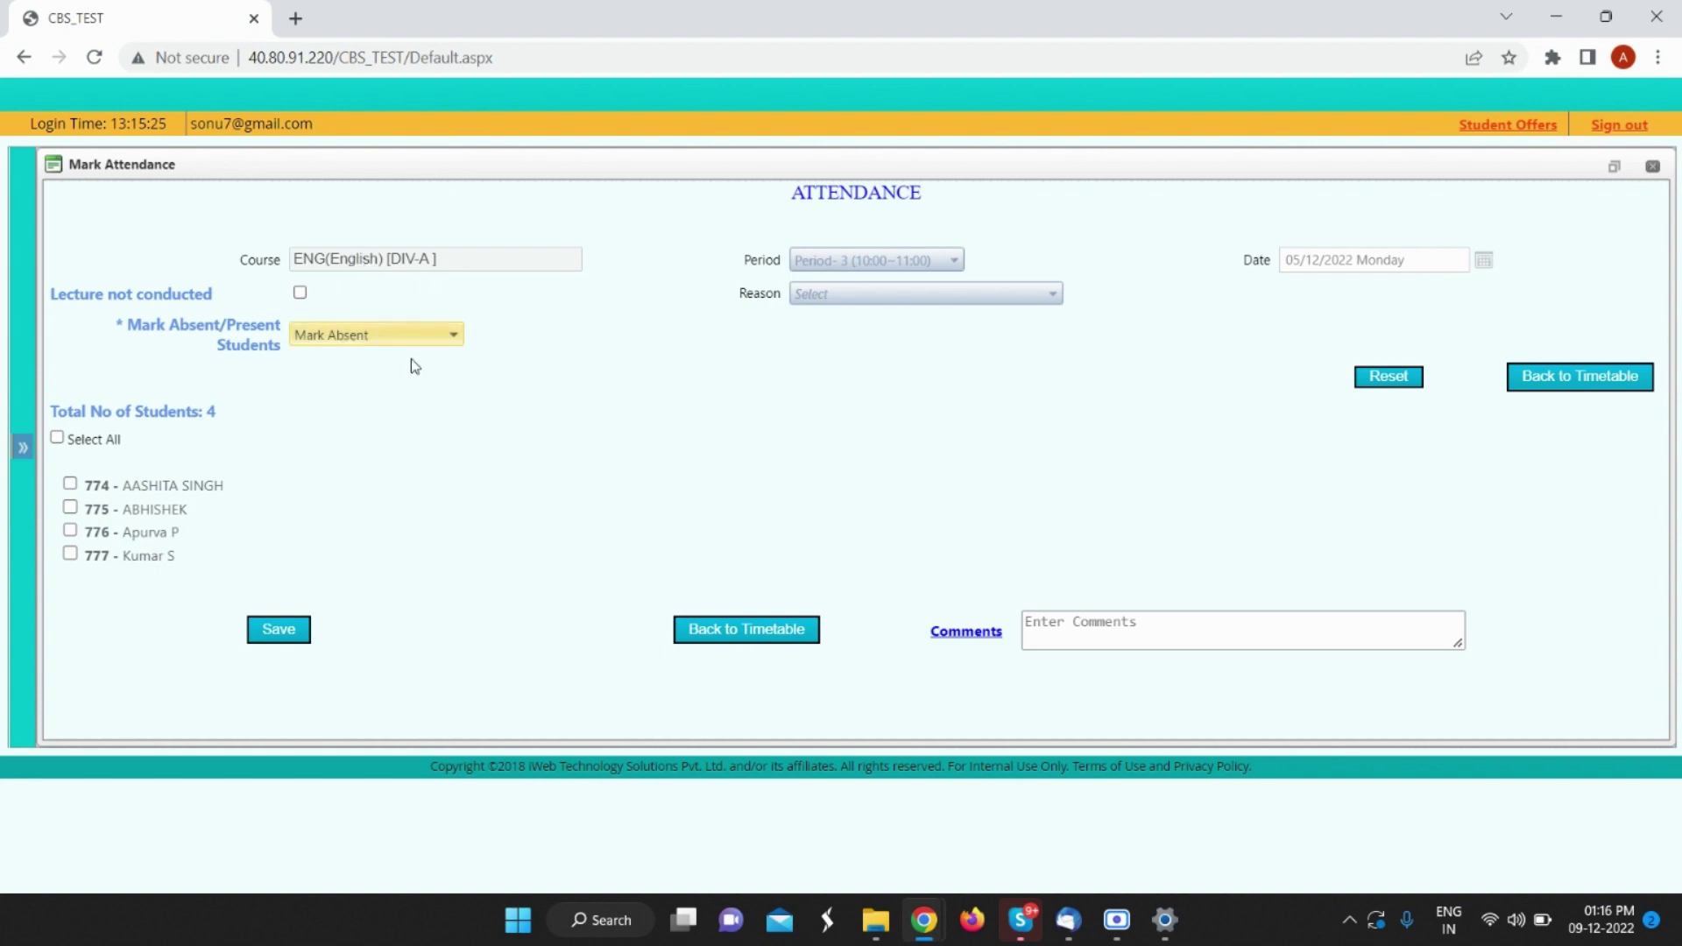
left_click(392, 338)
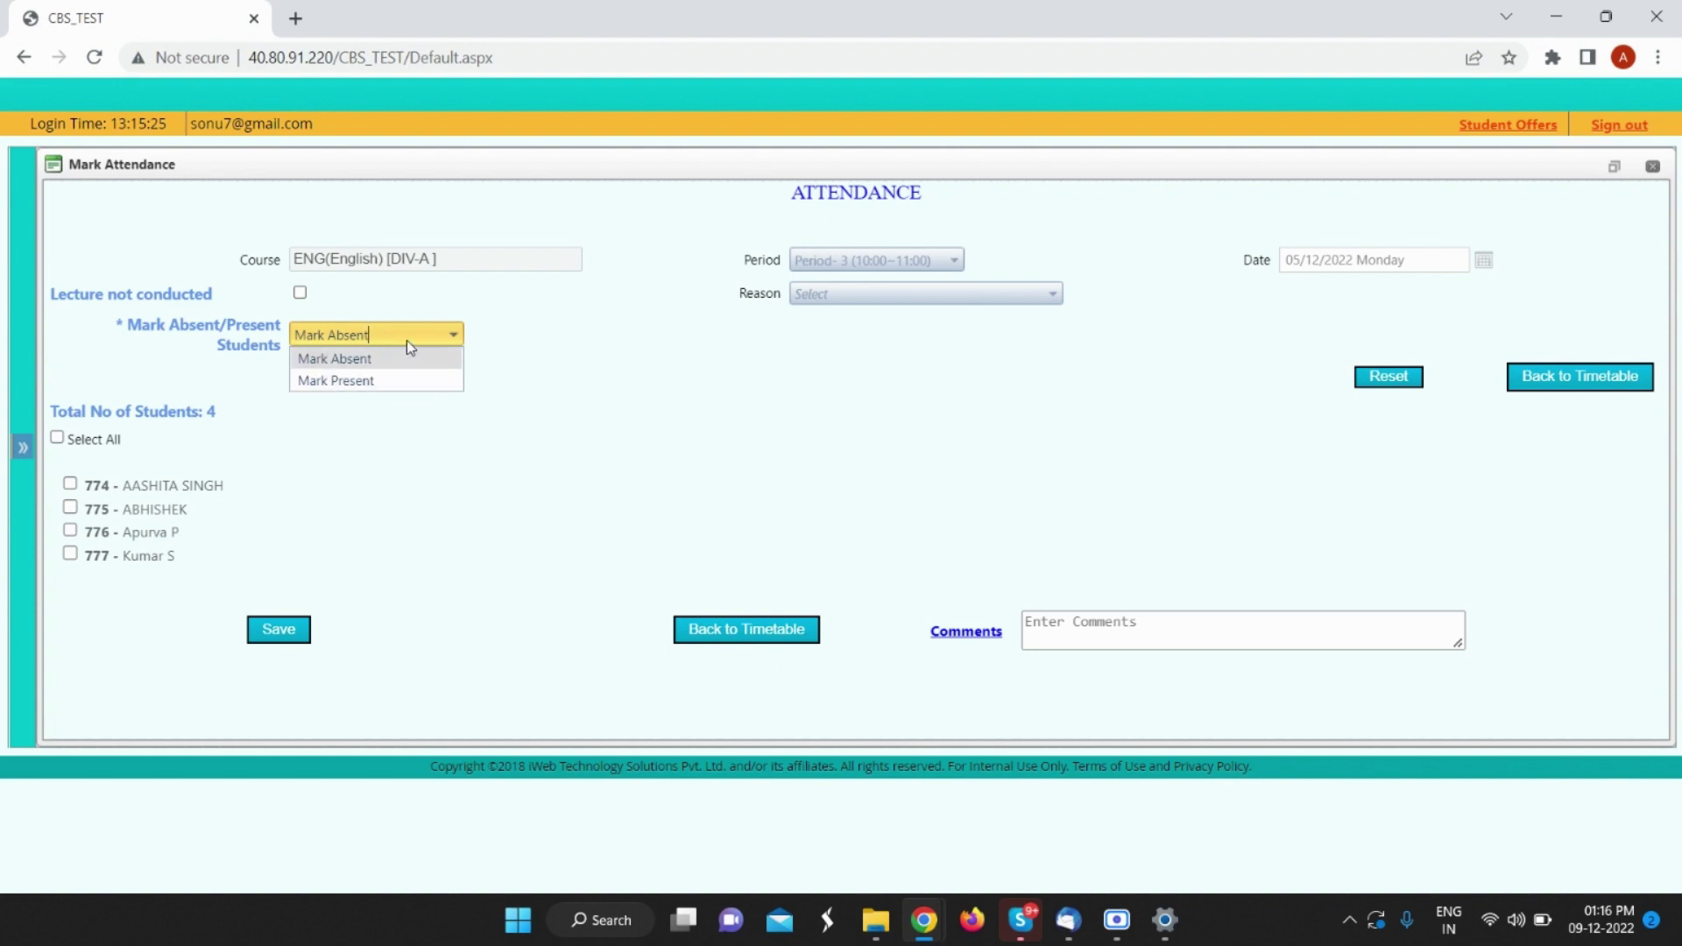
left_click(618, 386)
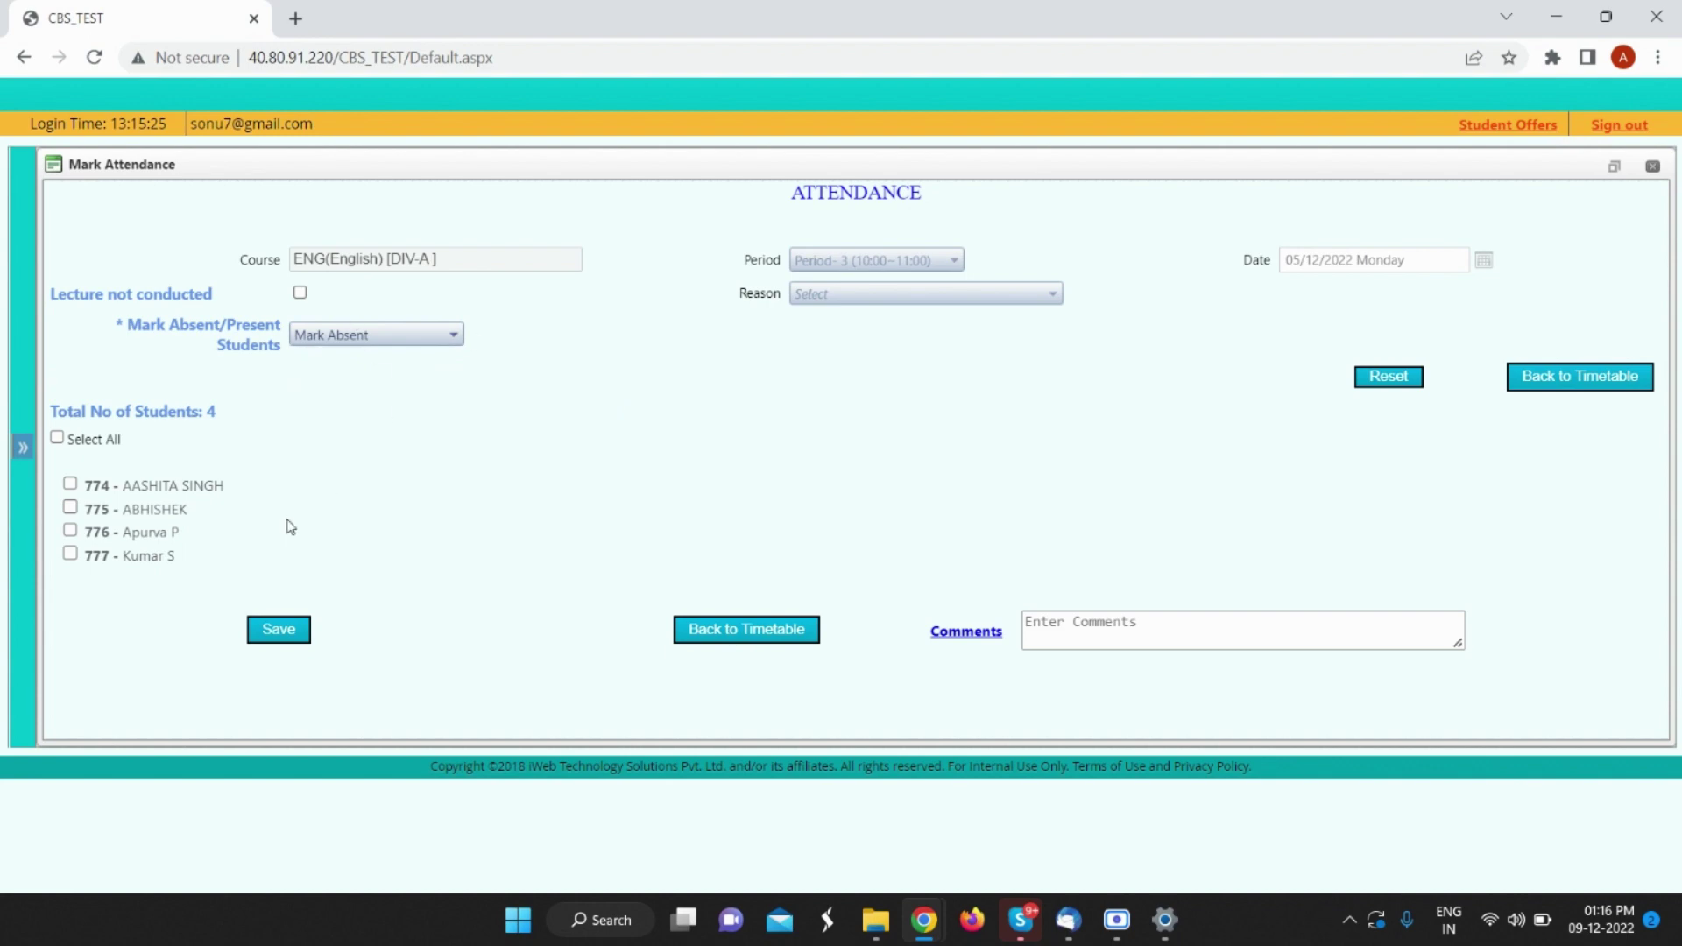
left_click(70, 553)
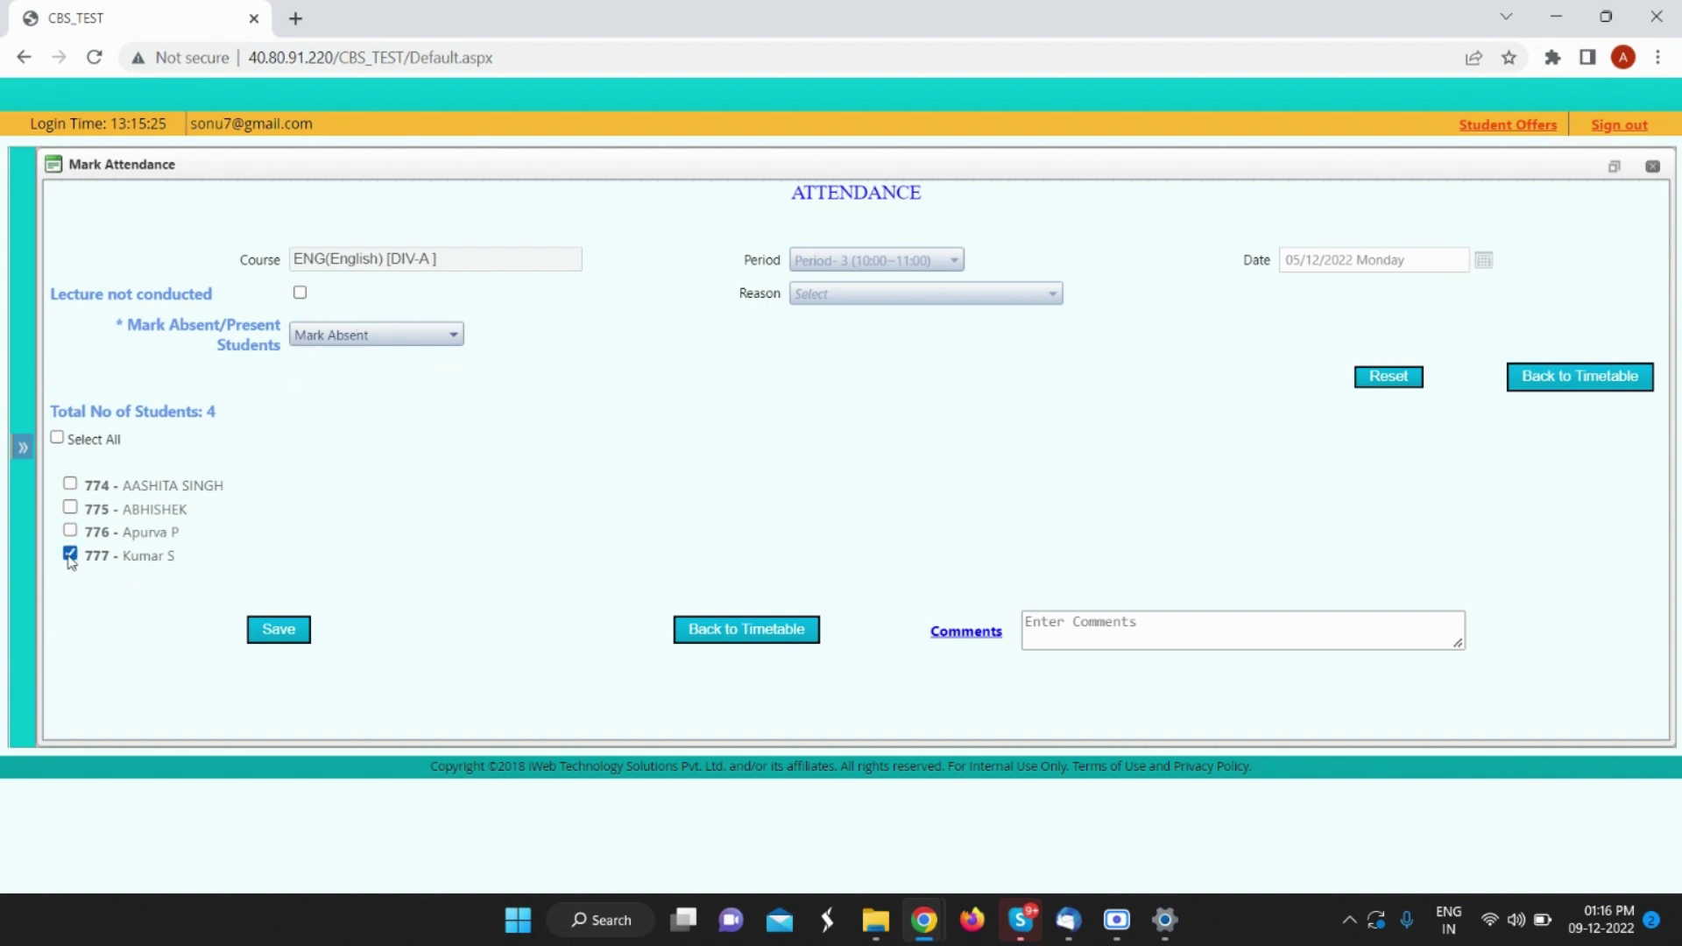
left_click(270, 633)
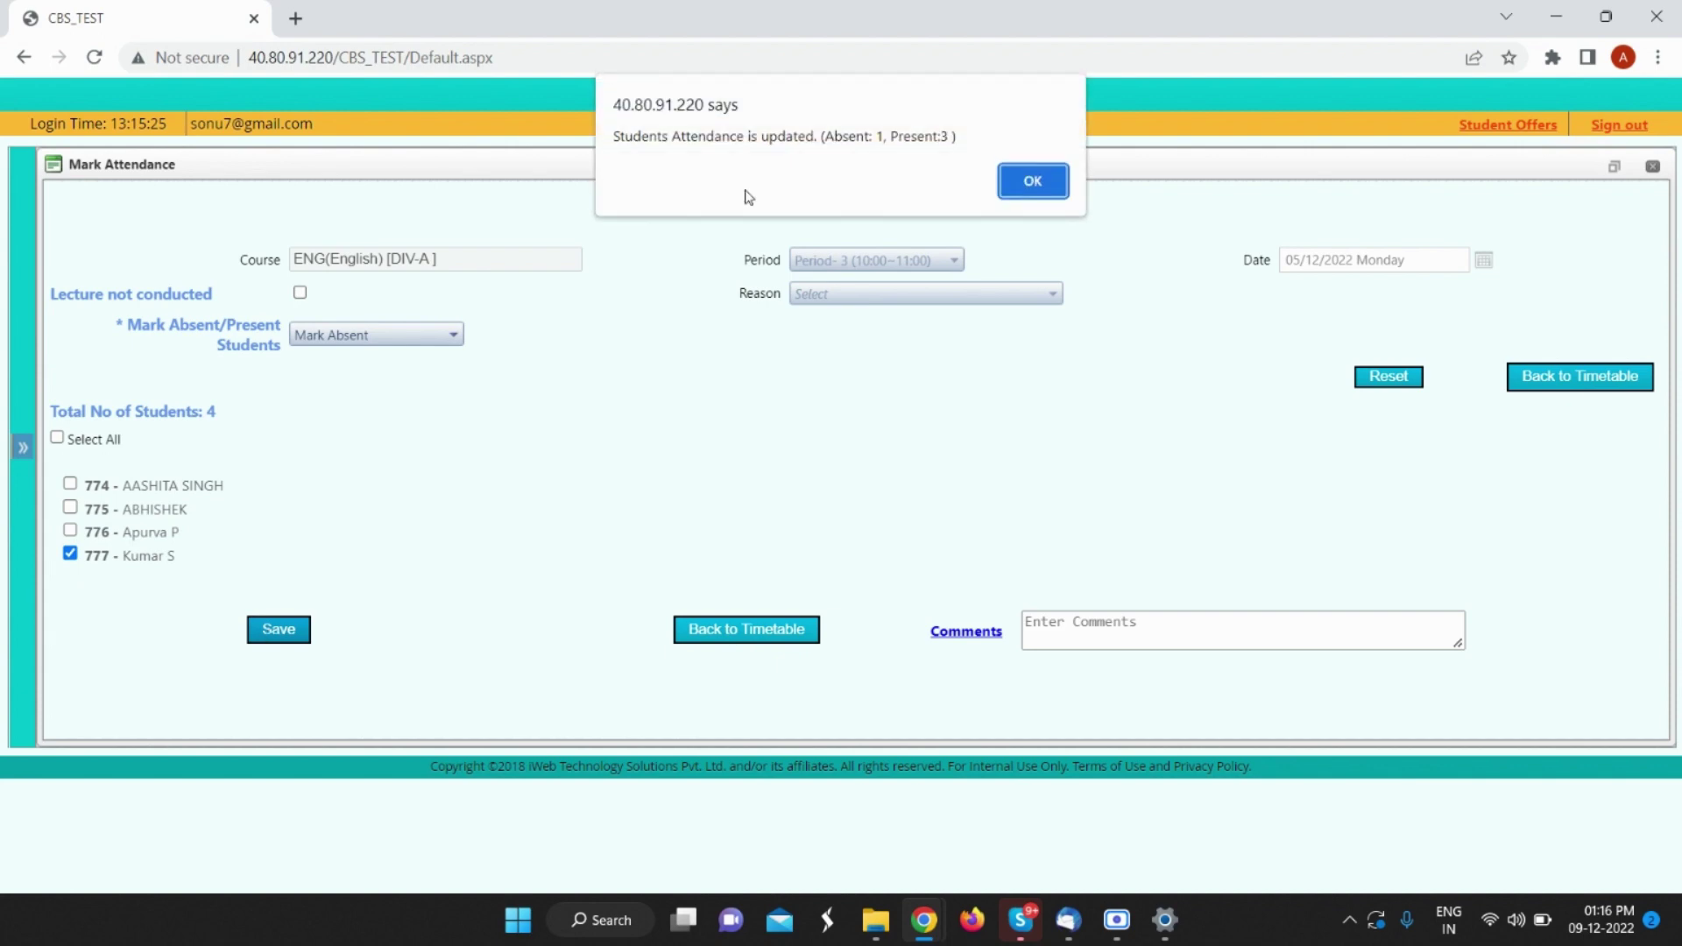
left_click(1035, 184)
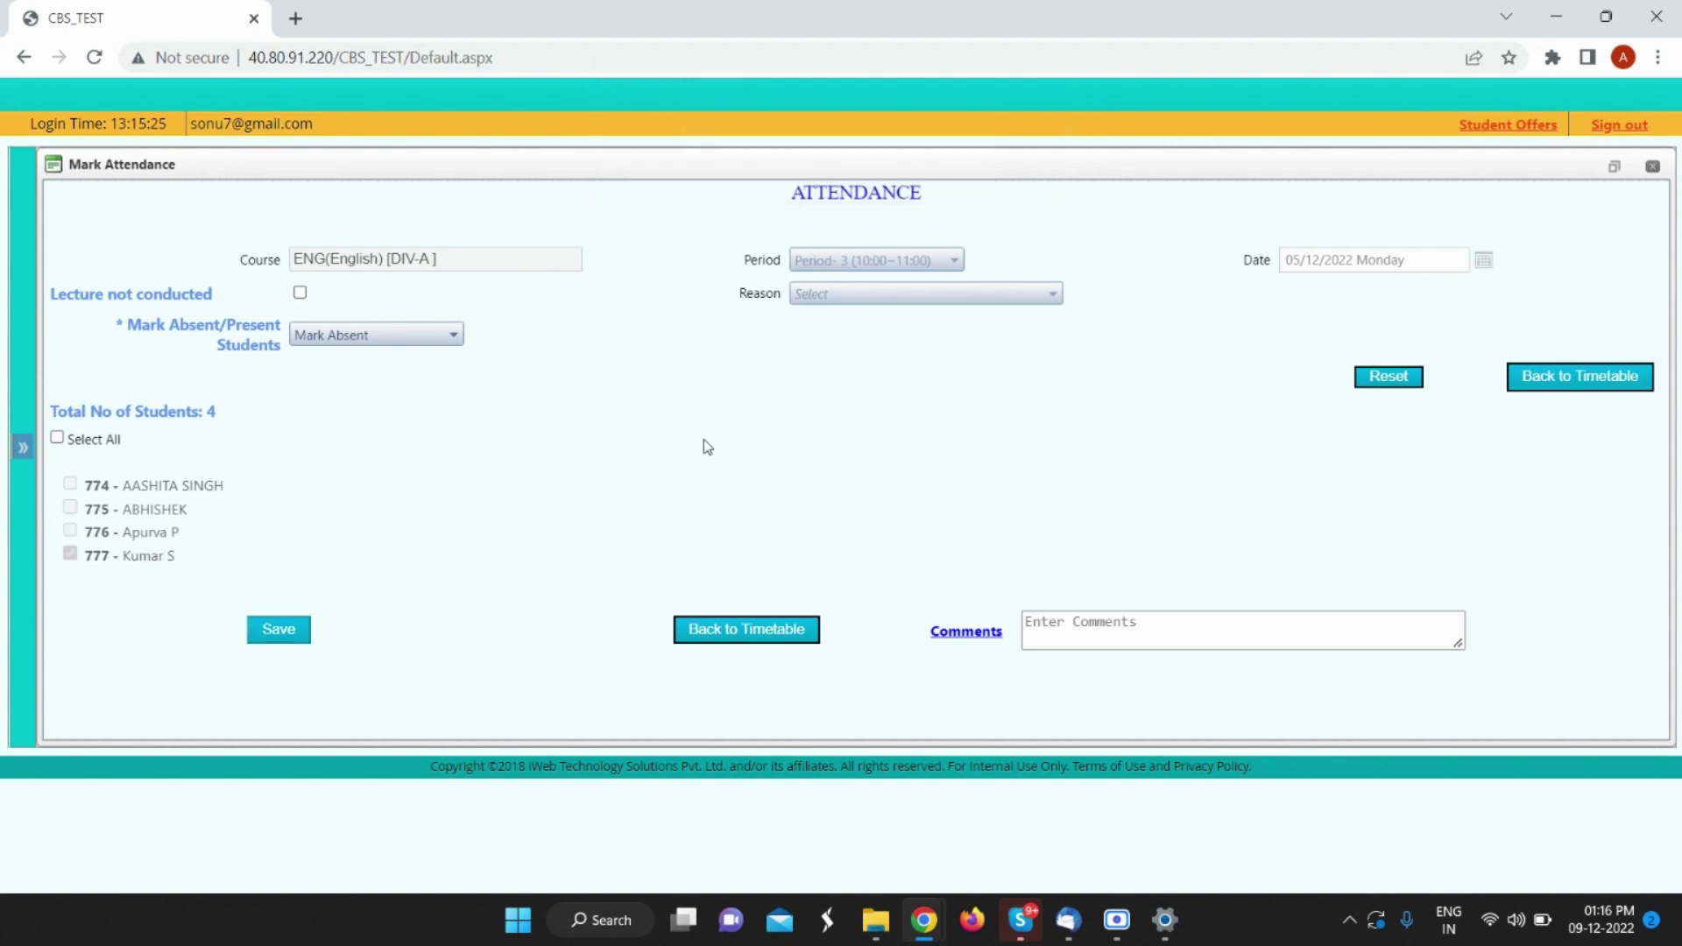
left_click(763, 623)
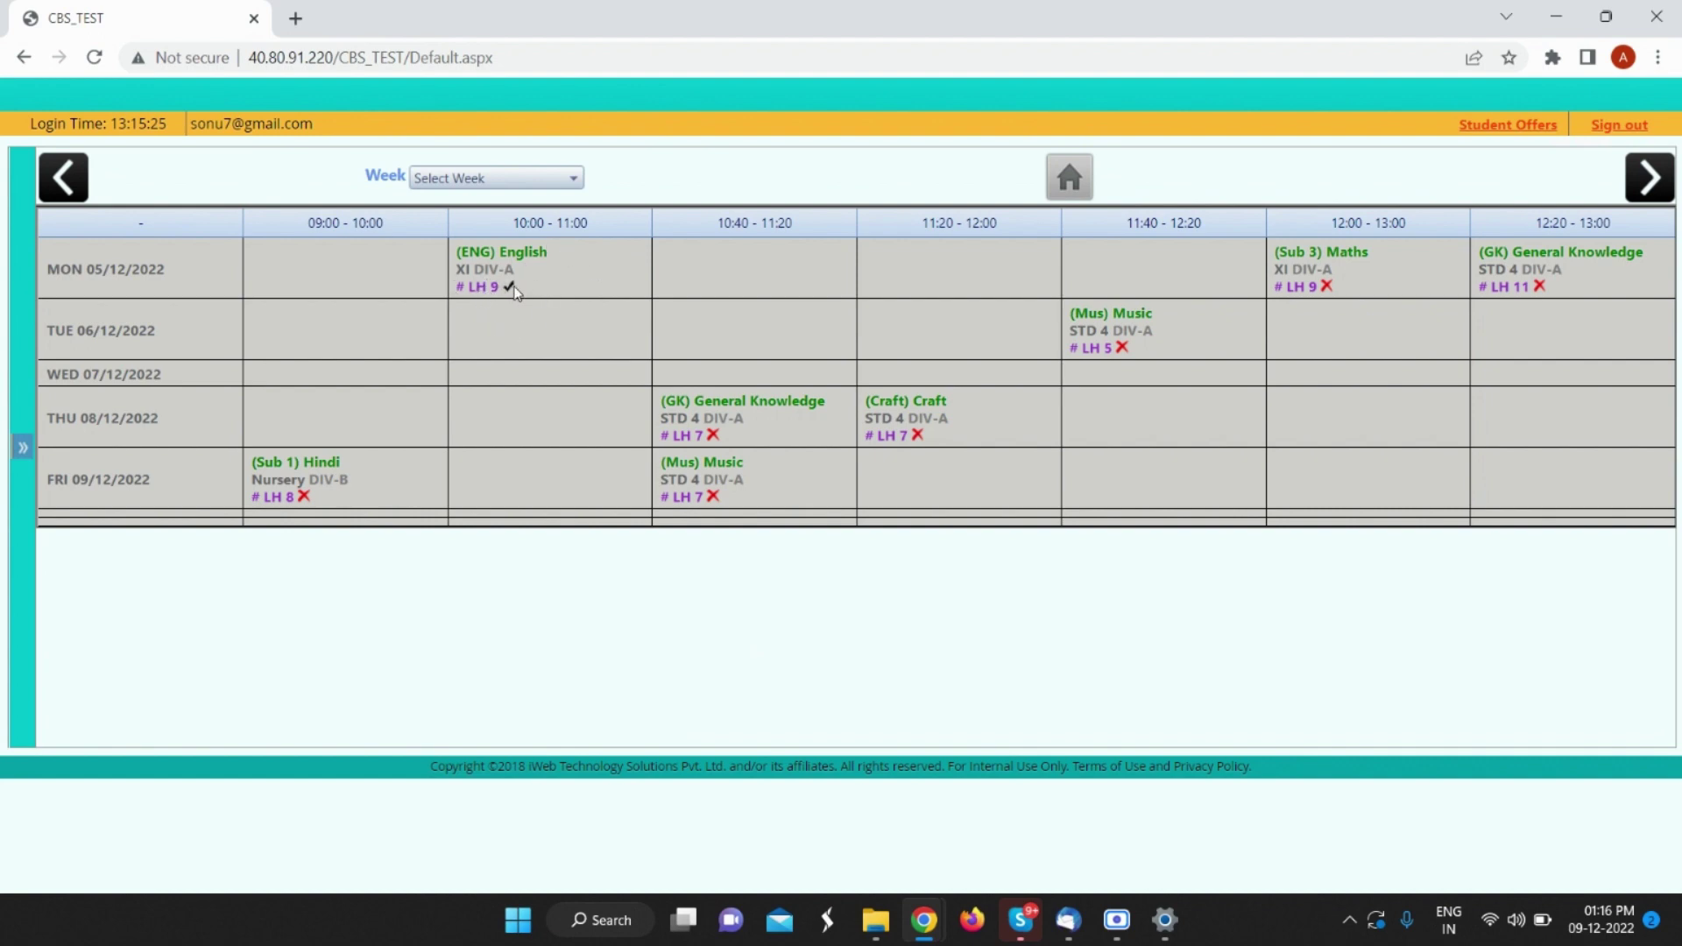
Step: Mark all students present for Monday's 12:20–13:00 General Knowledge period using Mark Present, save, and return to the timetable
left_click(1539, 287)
left_click(1542, 282)
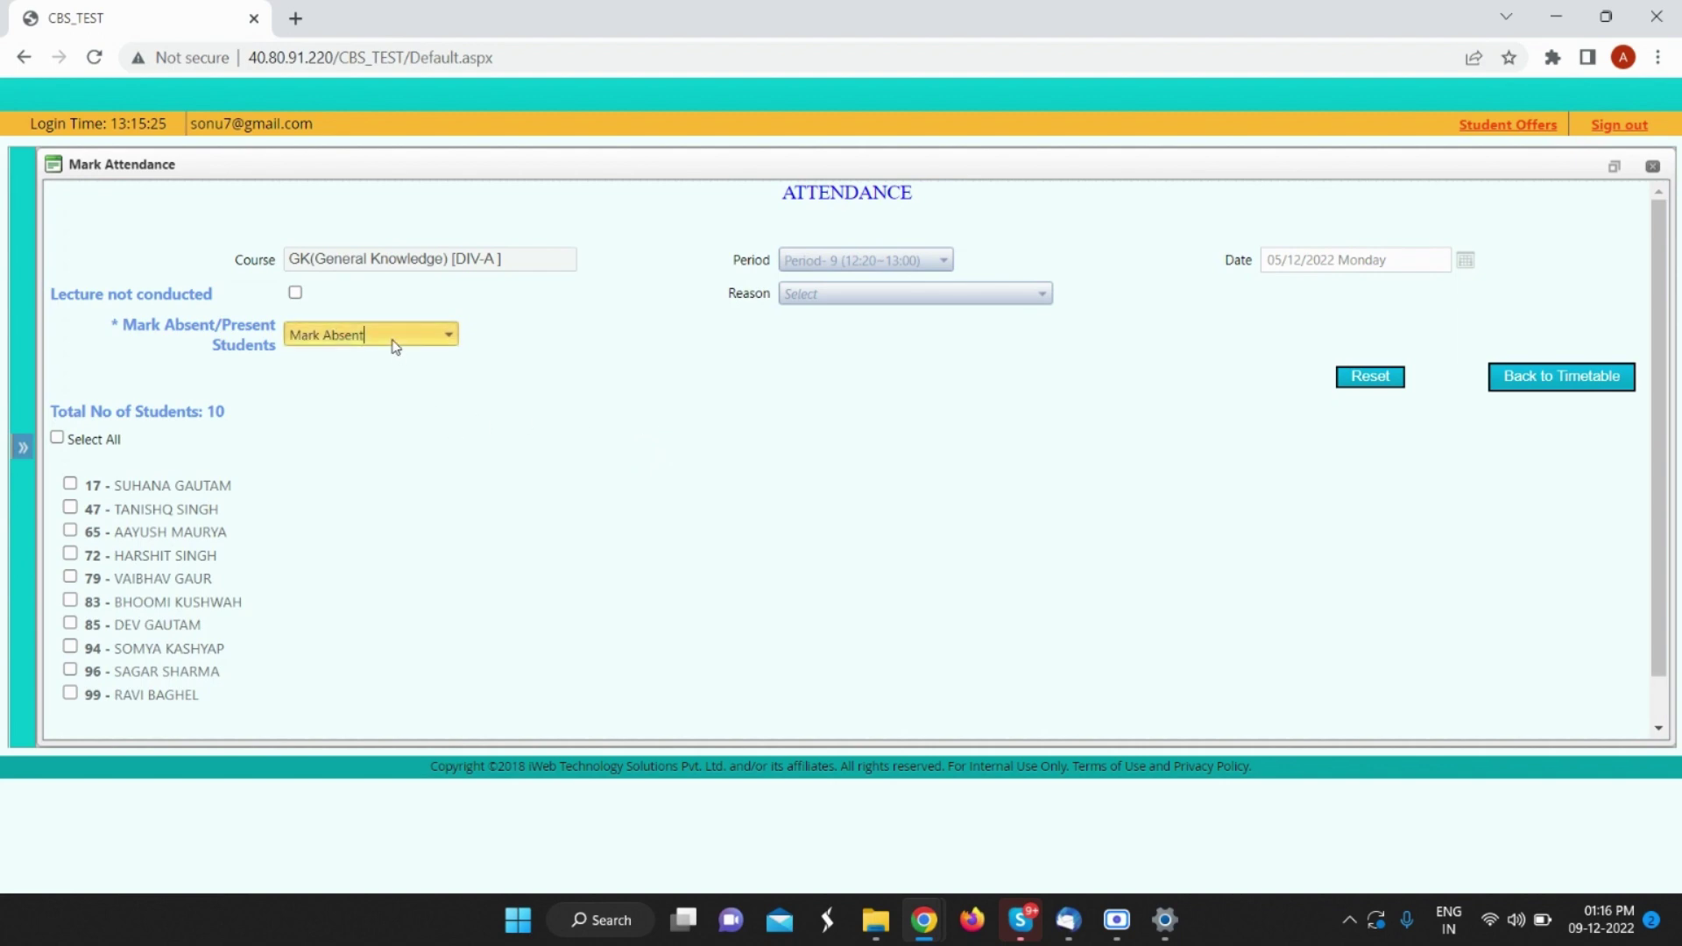
left_click(395, 337)
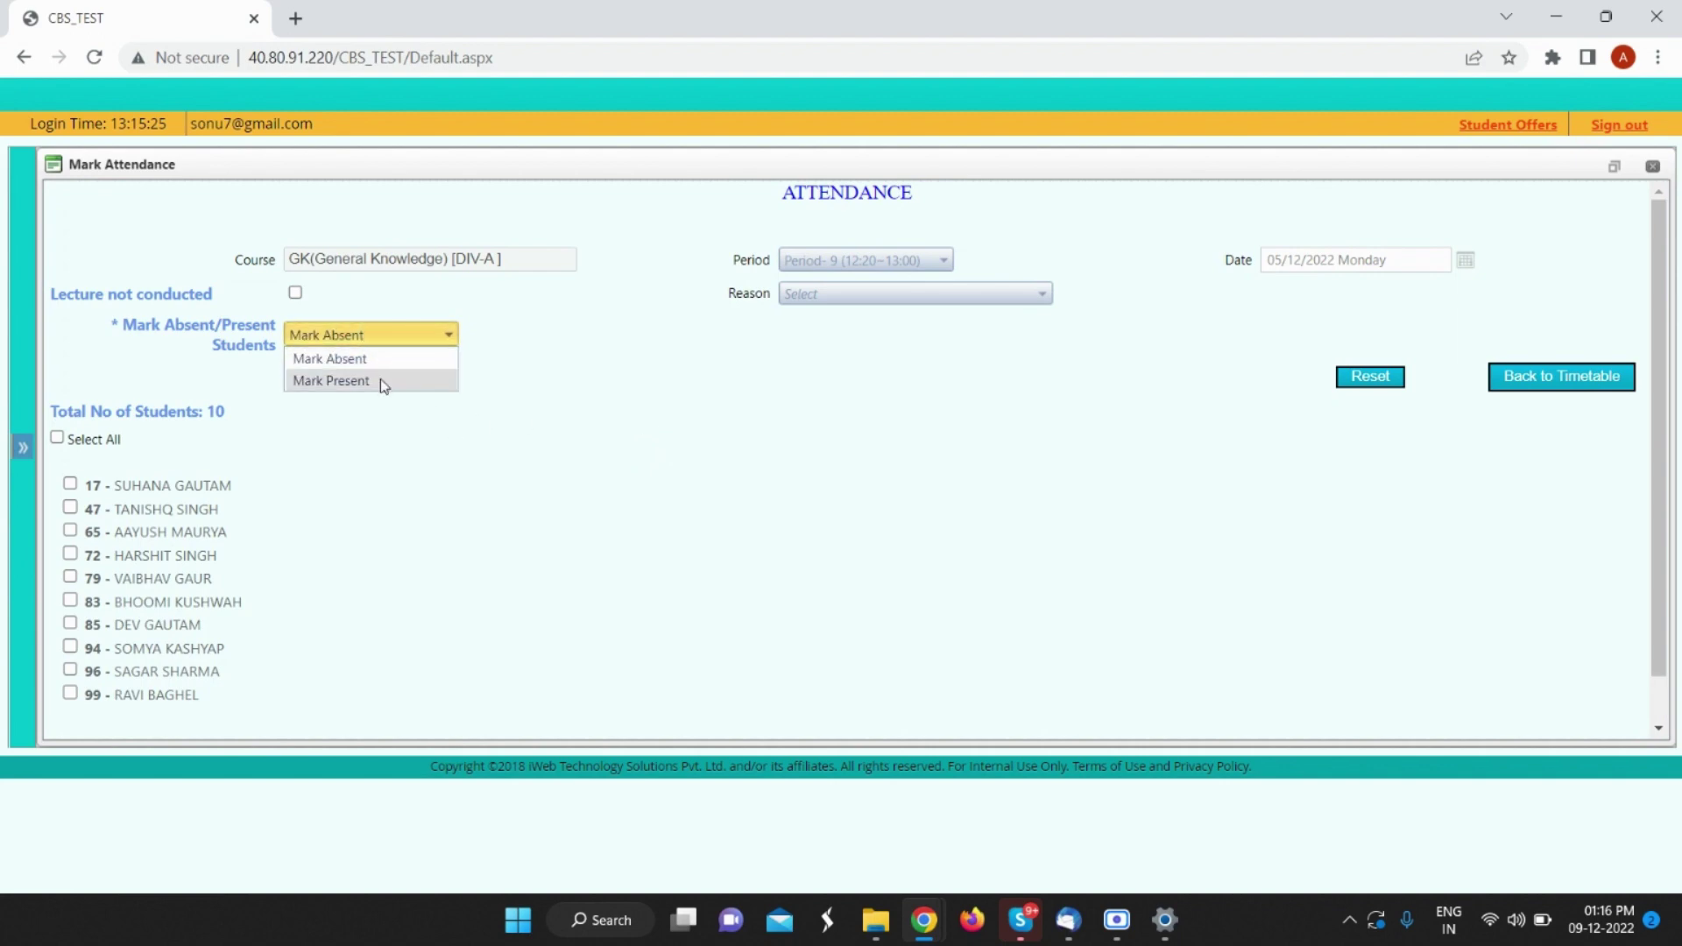
left_click(381, 379)
scroll(456, 438, "down", 1)
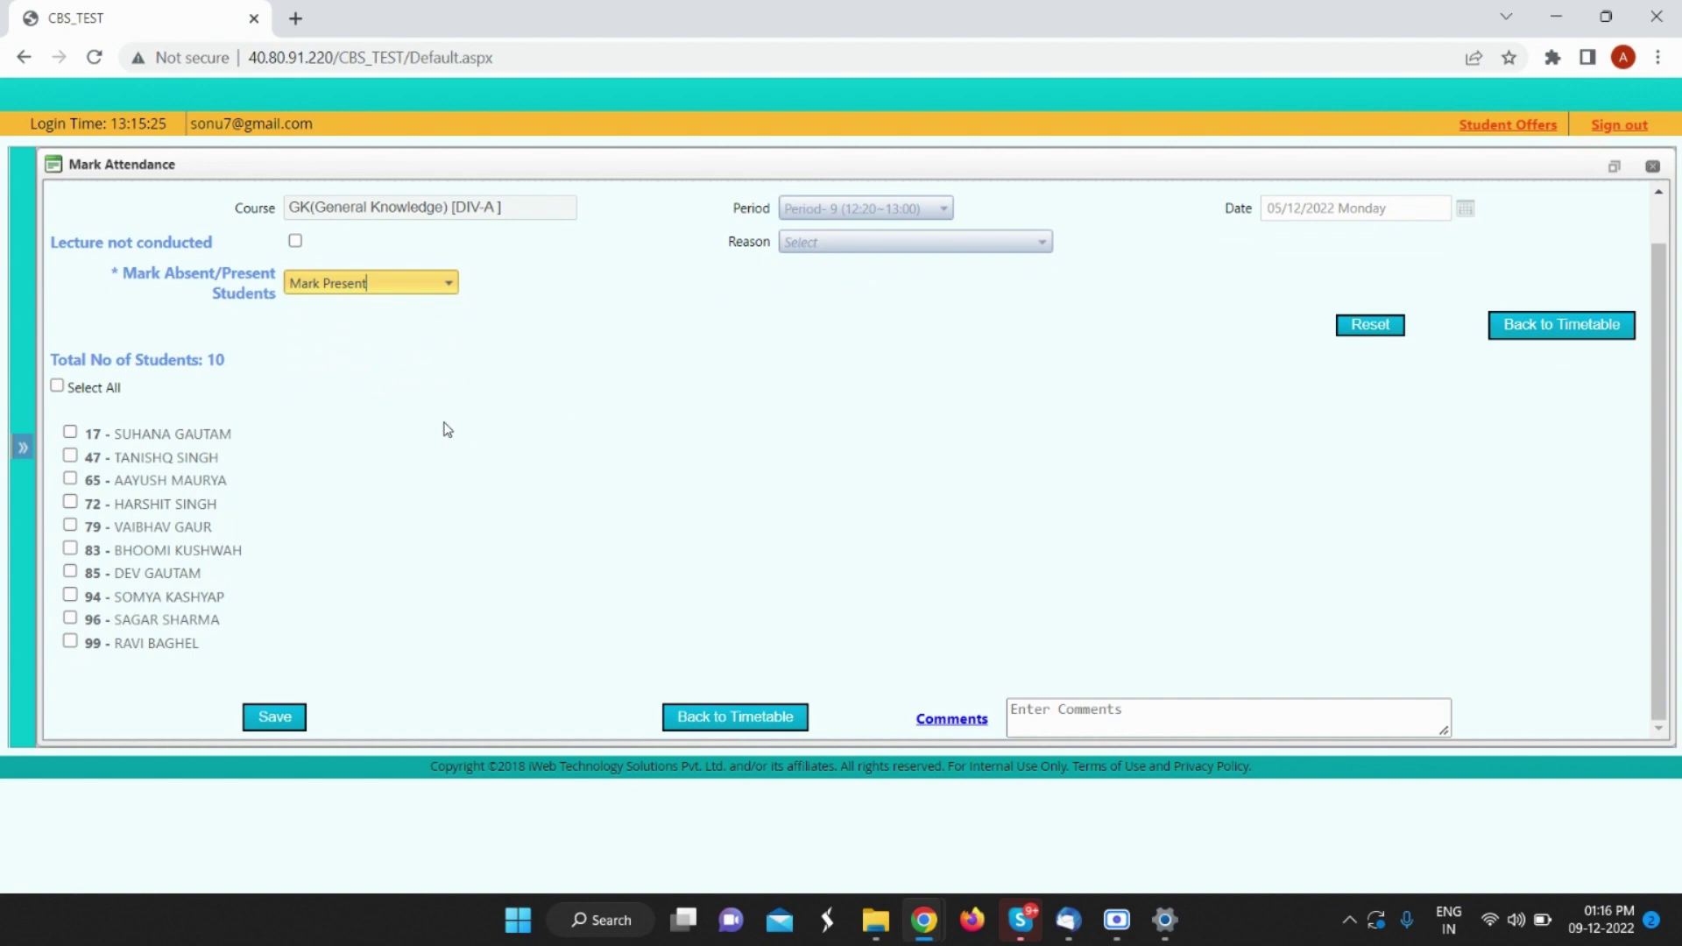
left_click(57, 386)
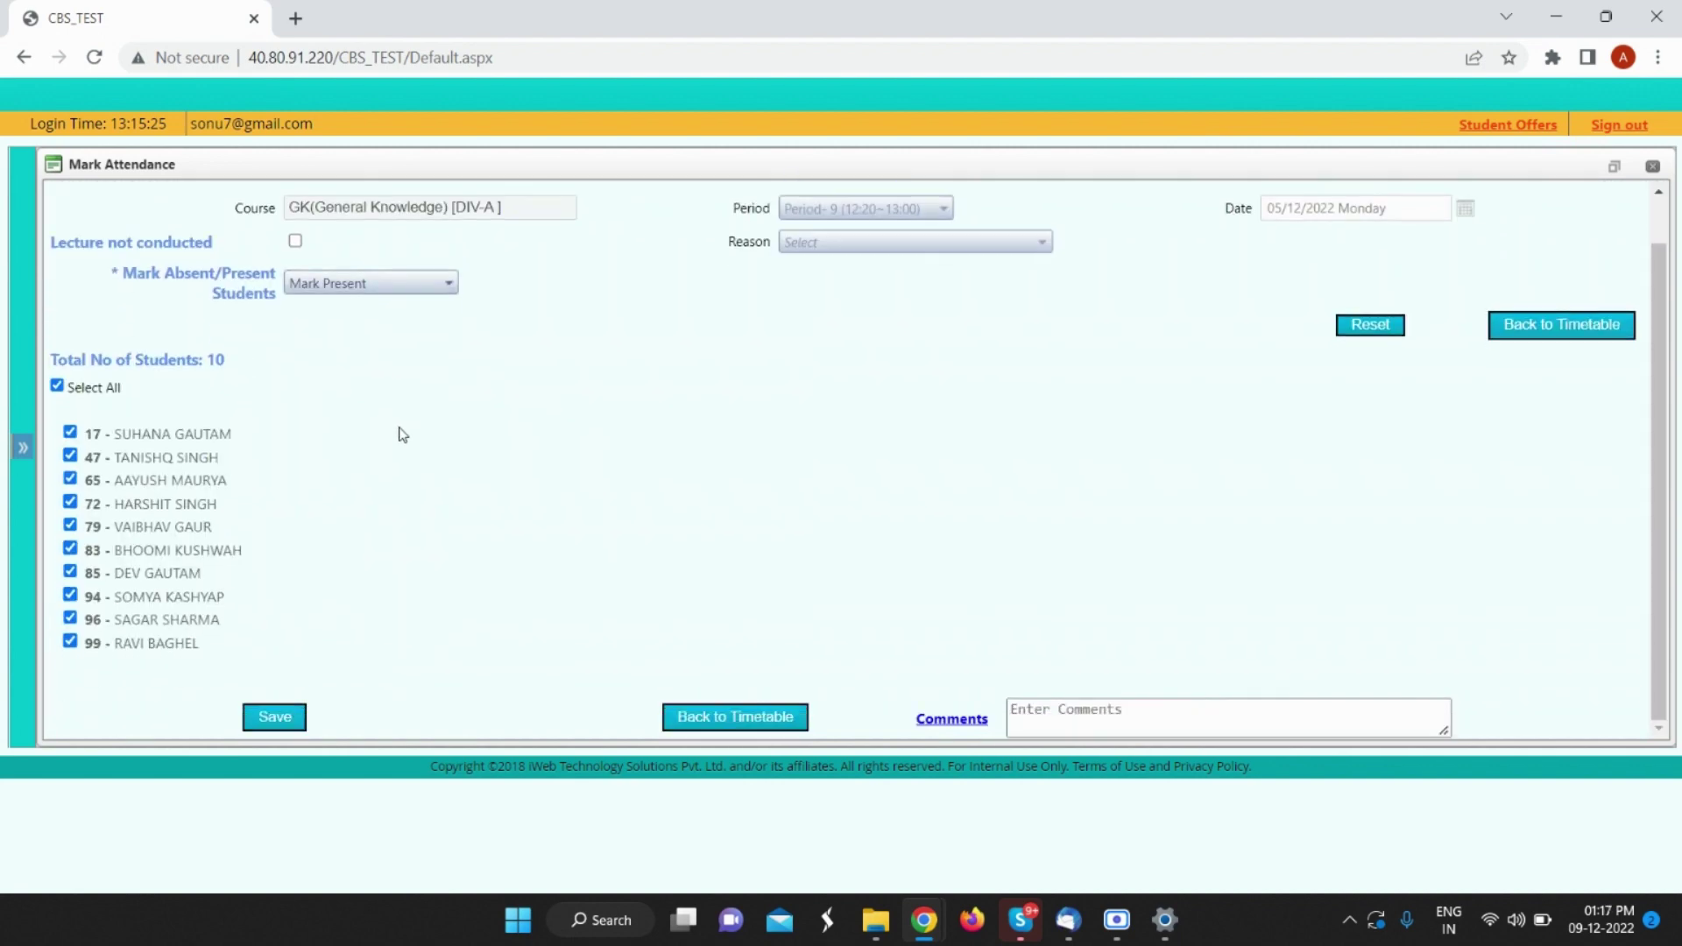
left_click(291, 720)
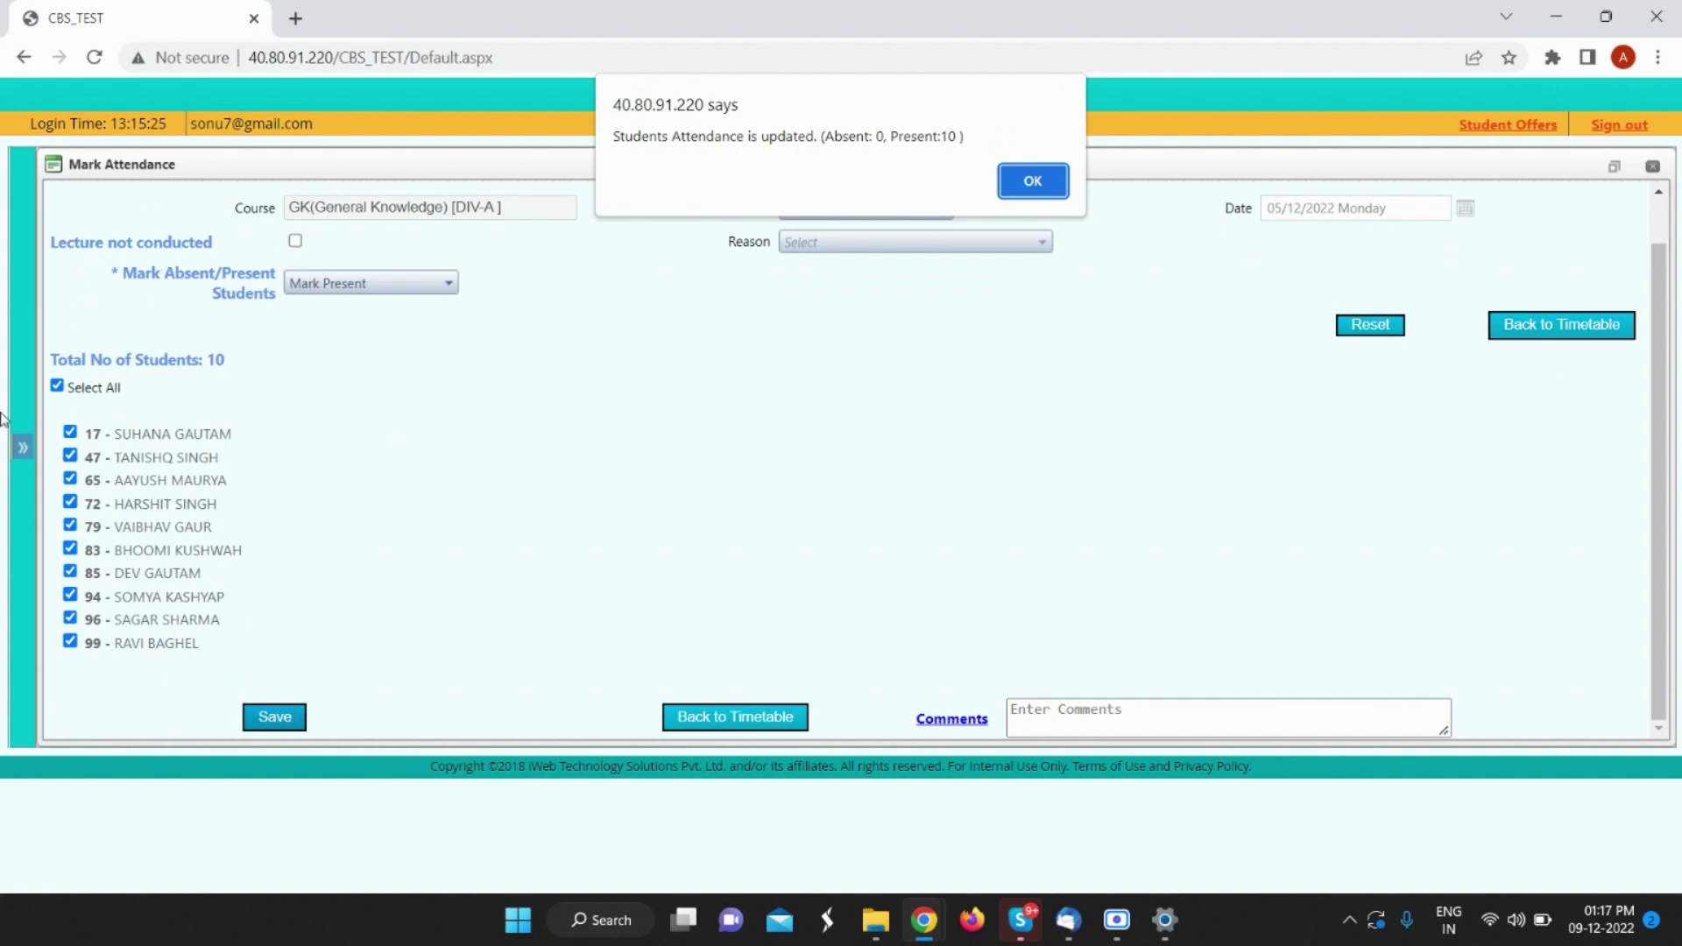
left_click(1030, 181)
left_click(765, 717)
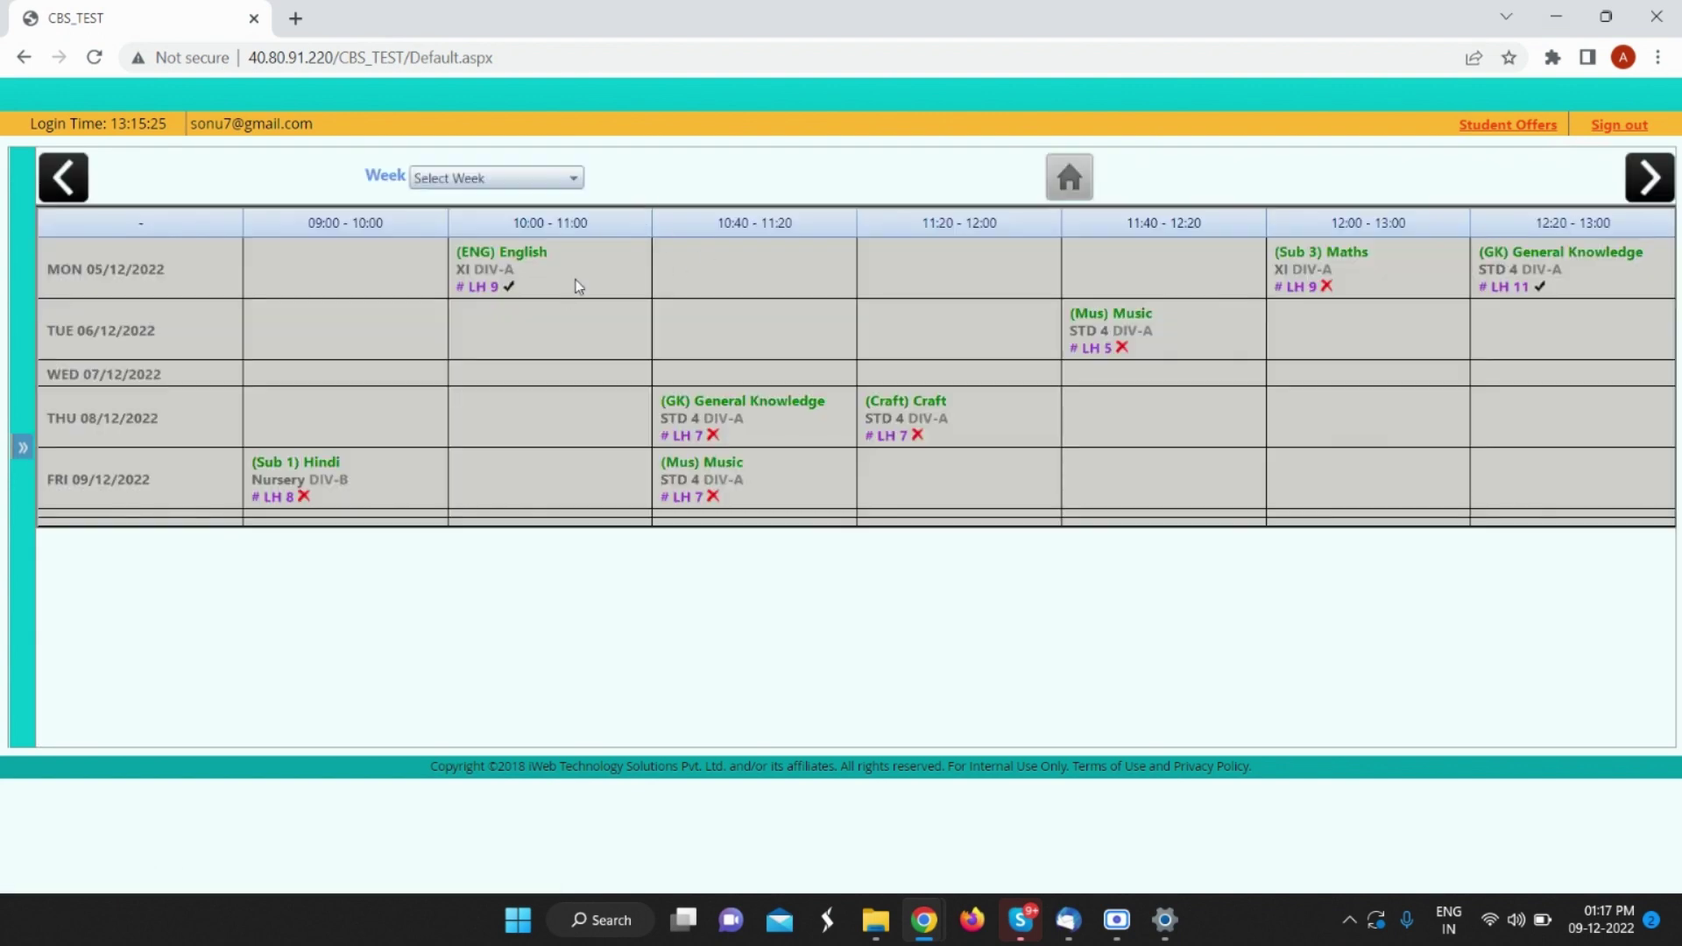
Step: Delete the saved attendance of Monday's 10:00–11:00 English period and return to the timetable
left_click(577, 286)
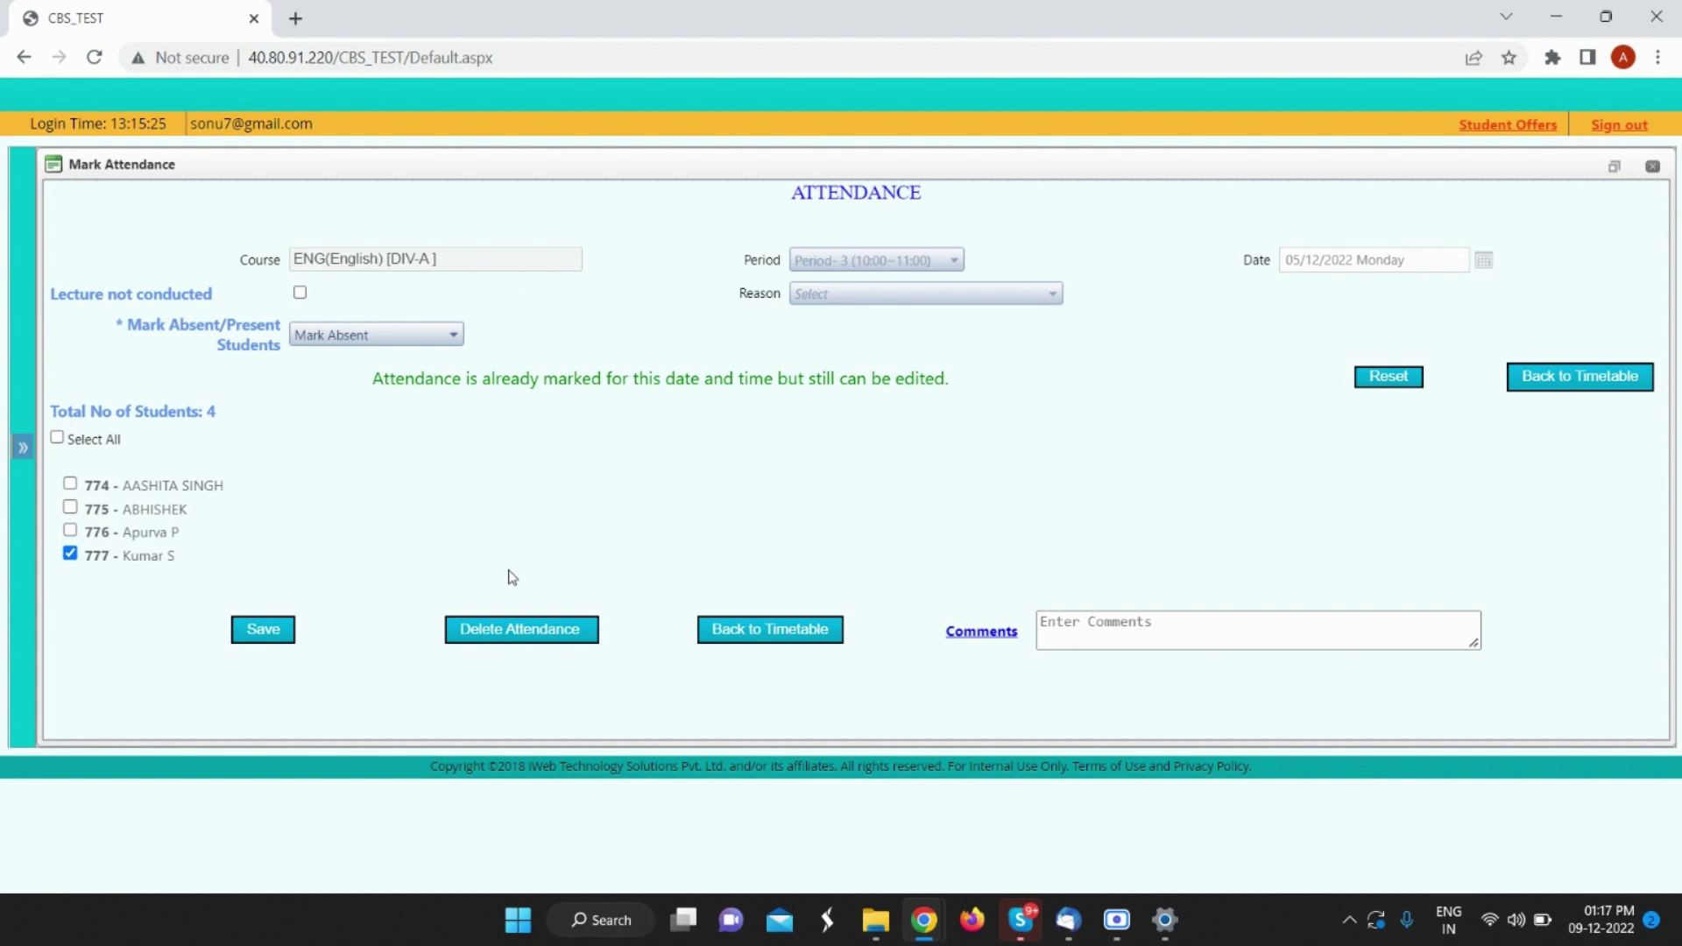
left_click(525, 630)
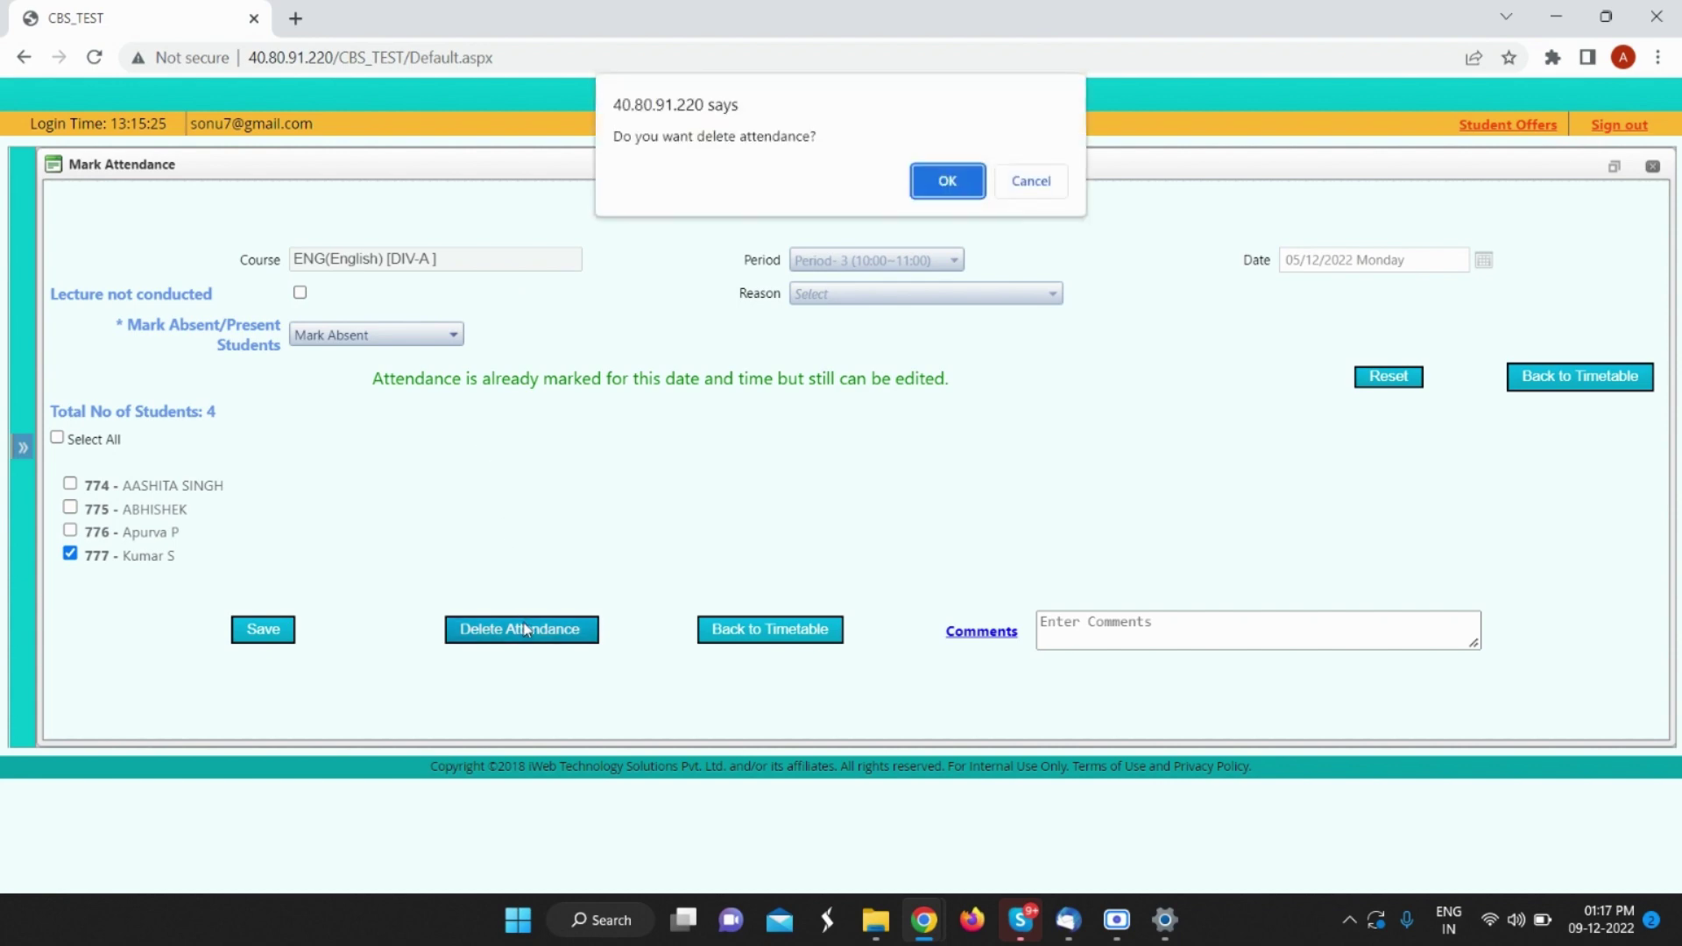
left_click(927, 189)
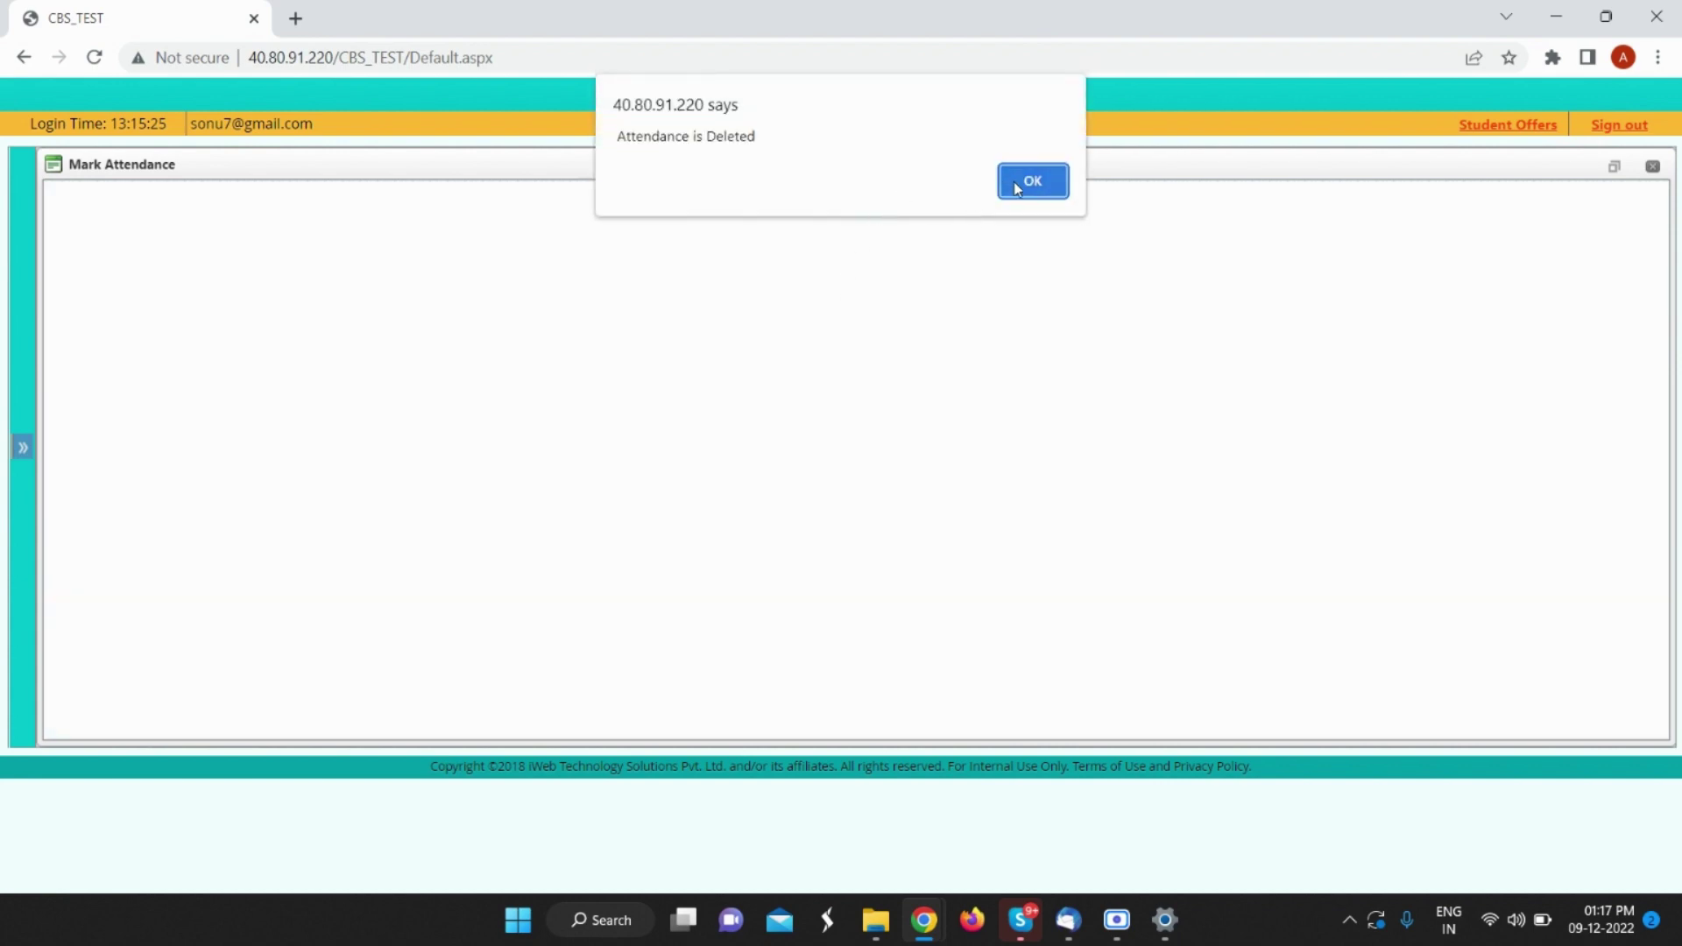
left_click(1034, 194)
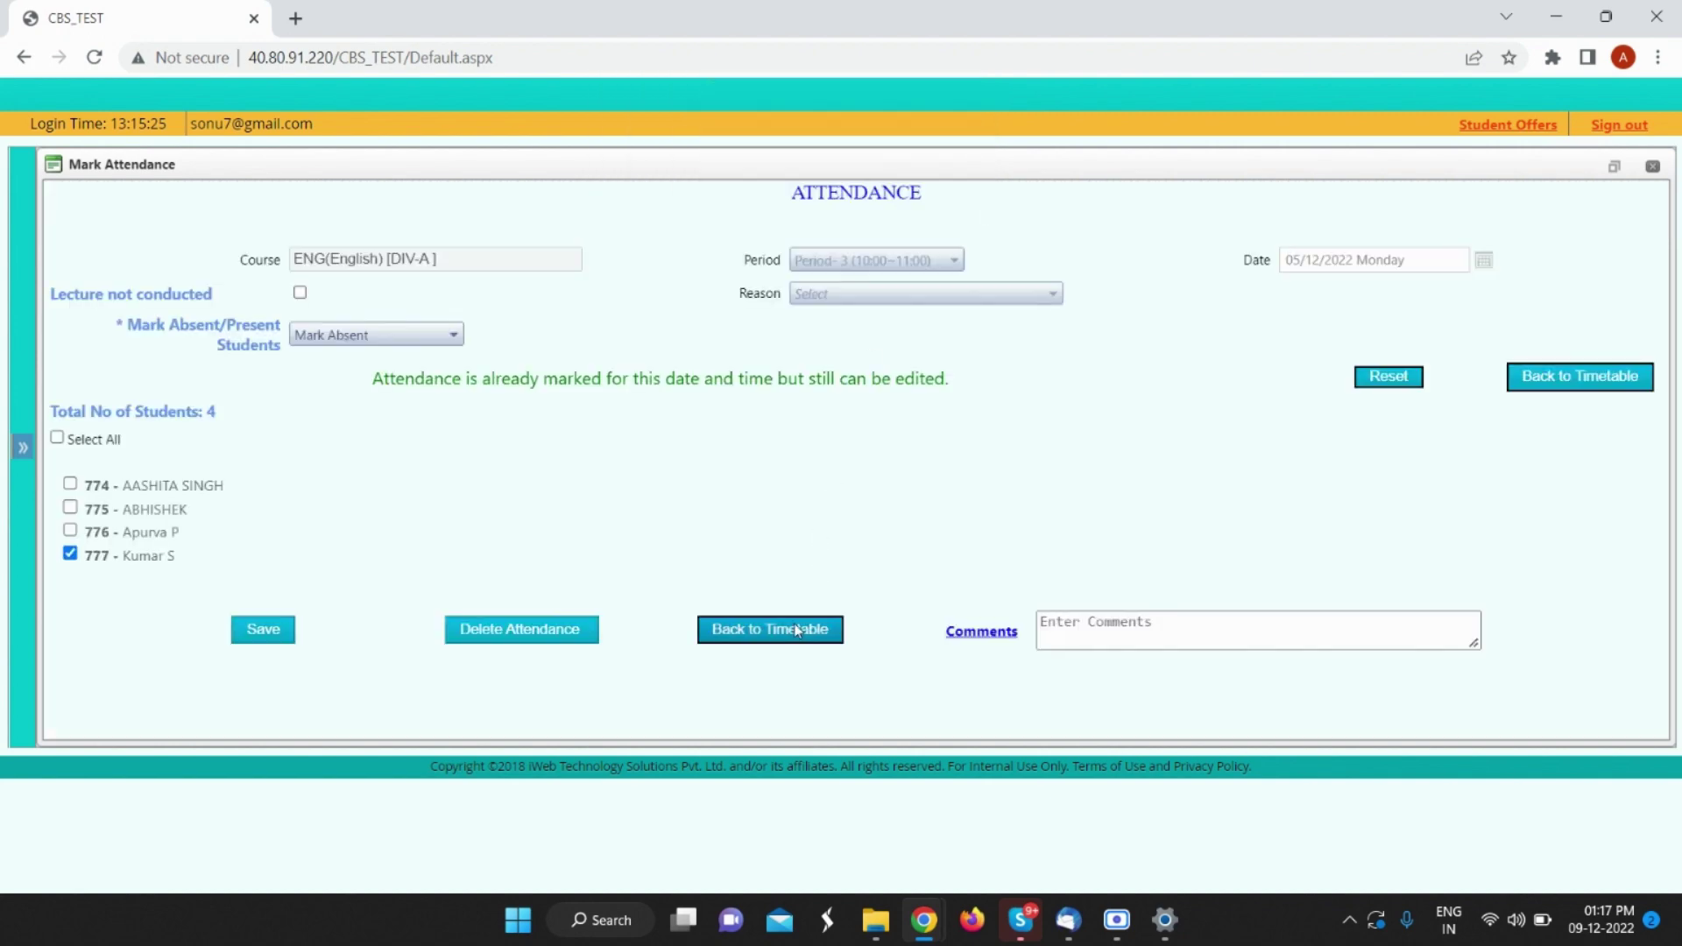
left_click(797, 631)
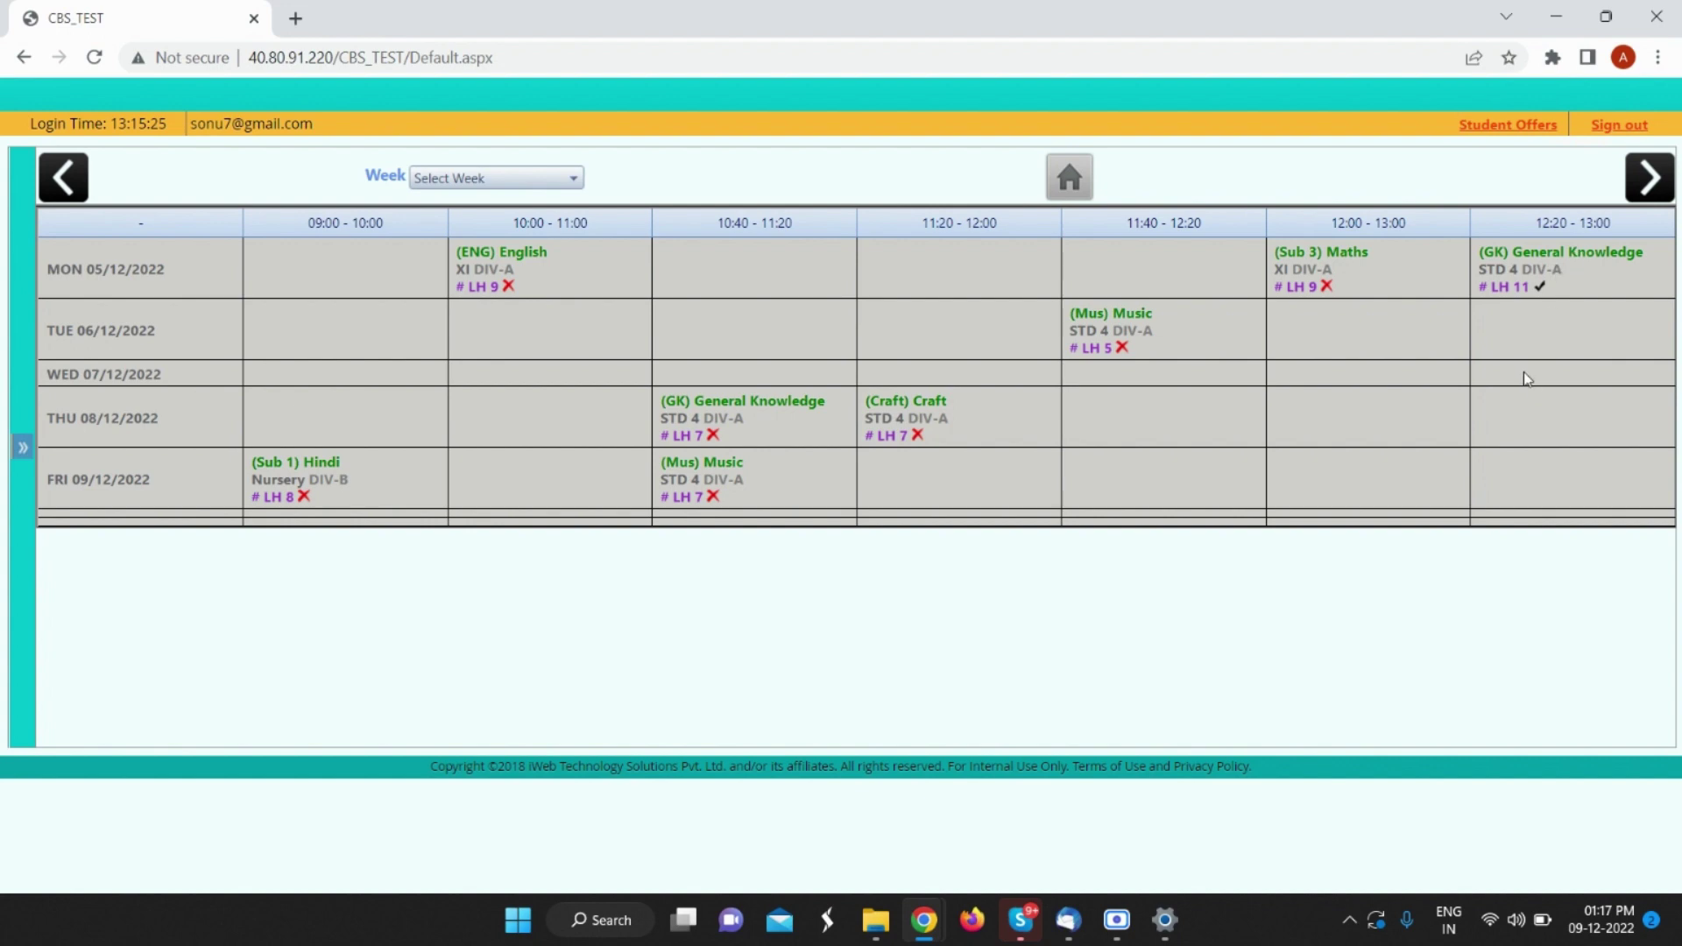
Step: Deselect the last two listed students as present in Monday's General Knowledge attendance, save the change, and return to the timetable
left_click(1553, 280)
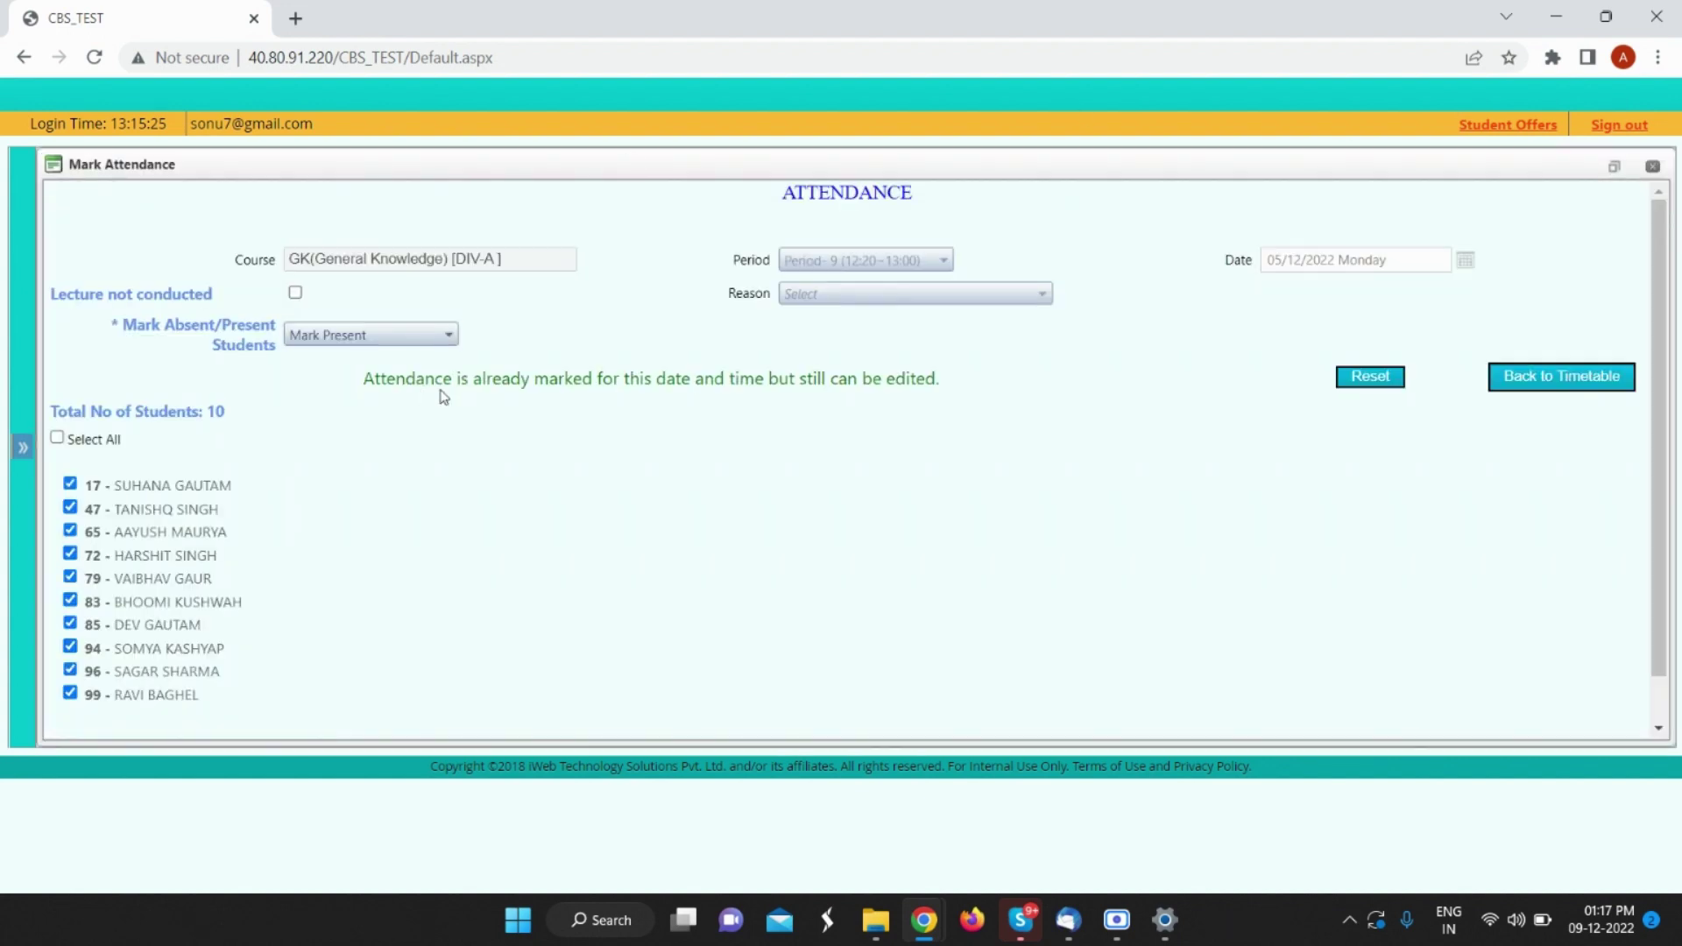
scroll(220, 354, "down", 1)
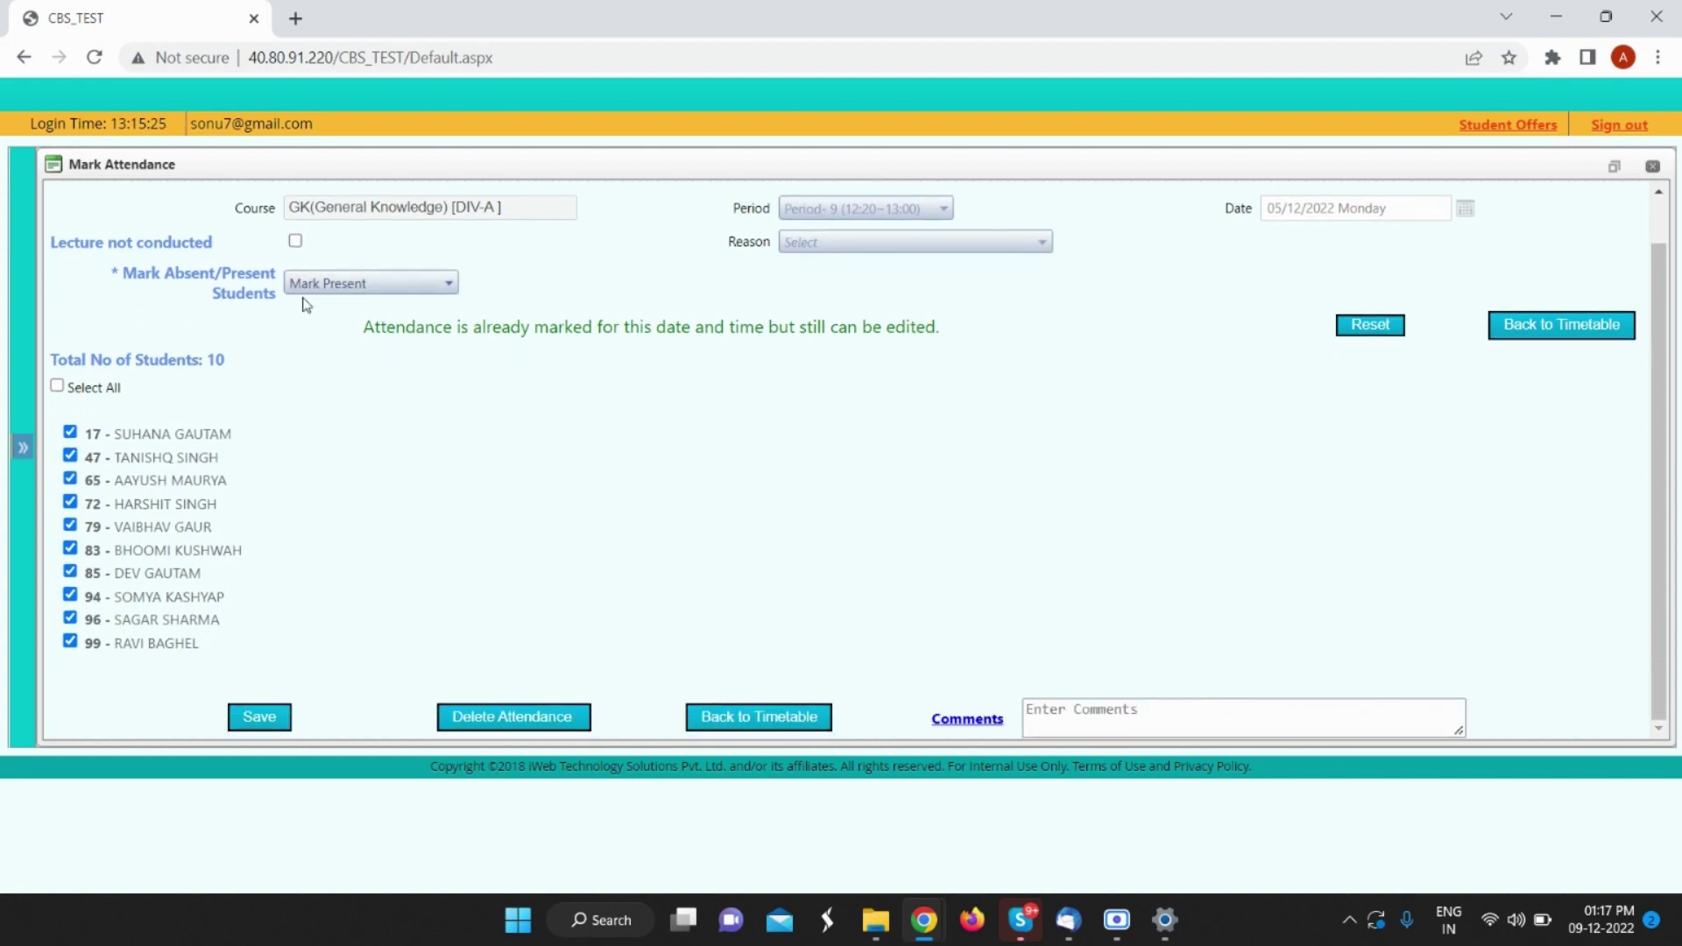
left_click(350, 286)
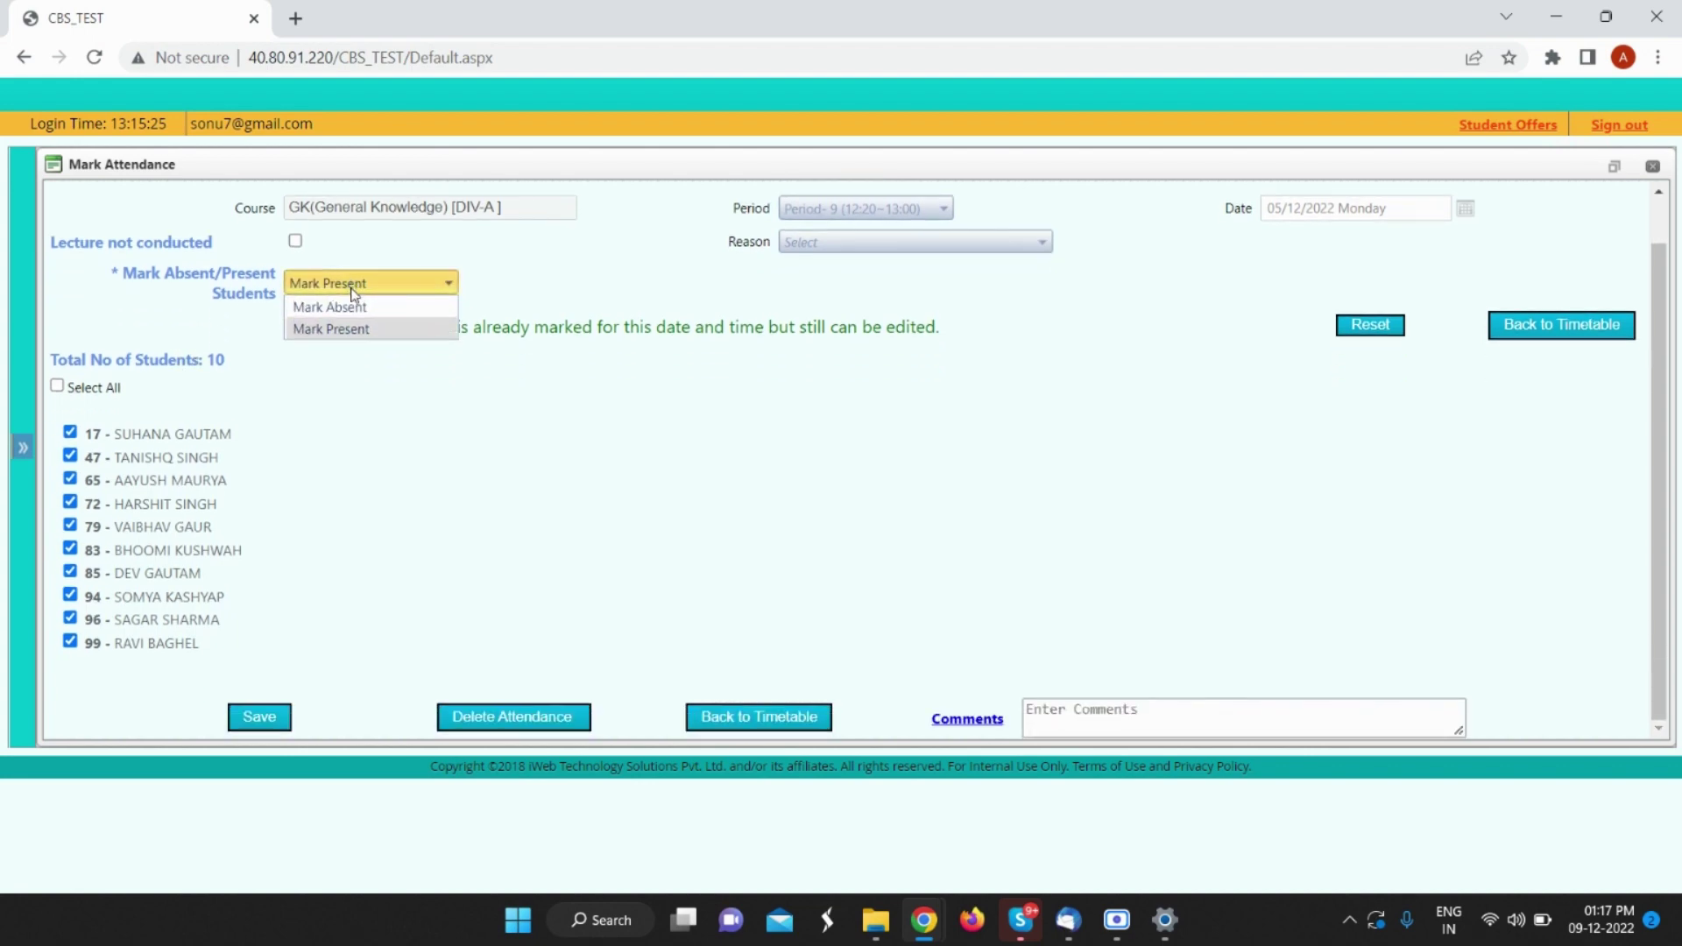
left_click(356, 328)
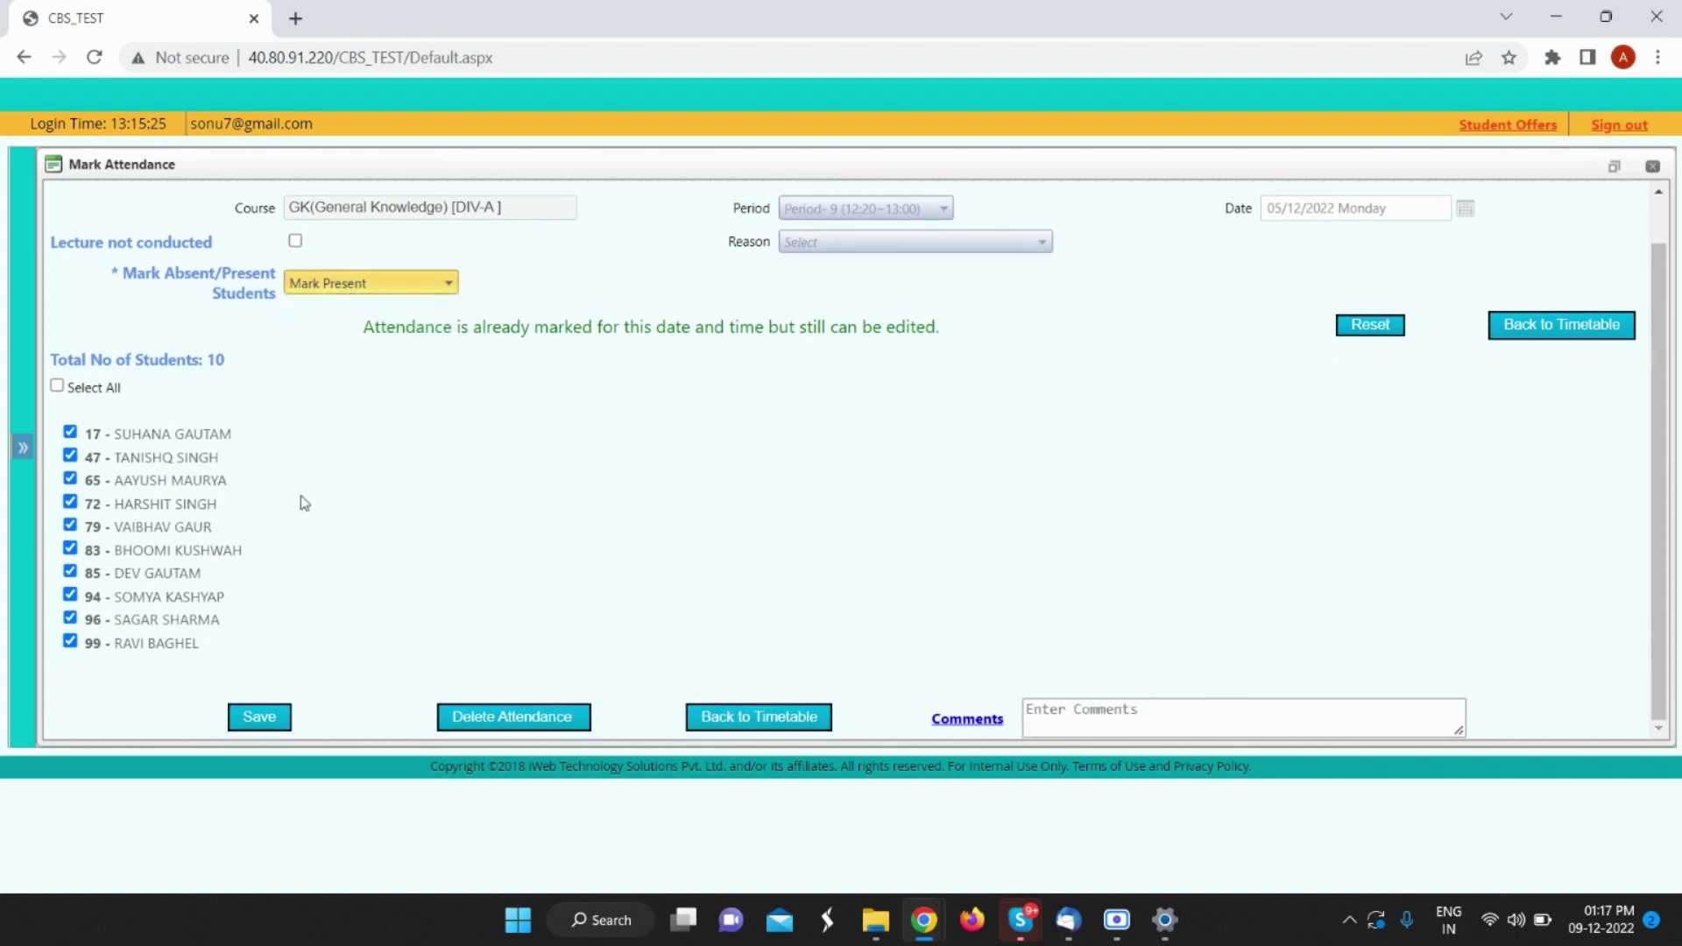
left_click(70, 618)
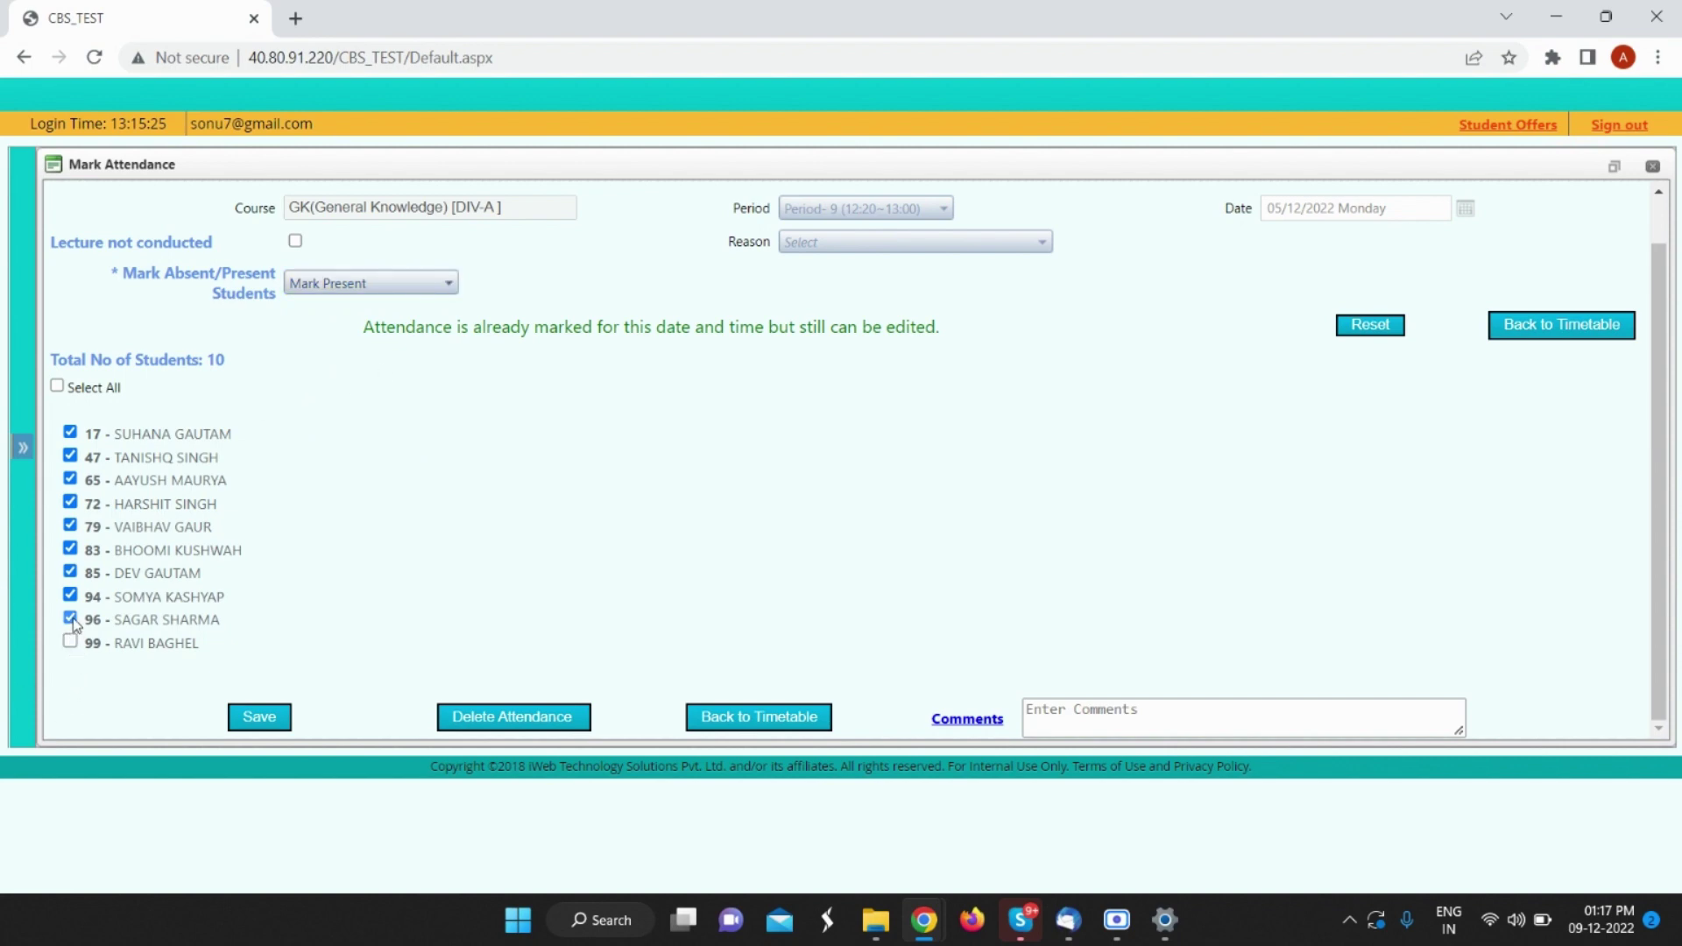
left_click(269, 714)
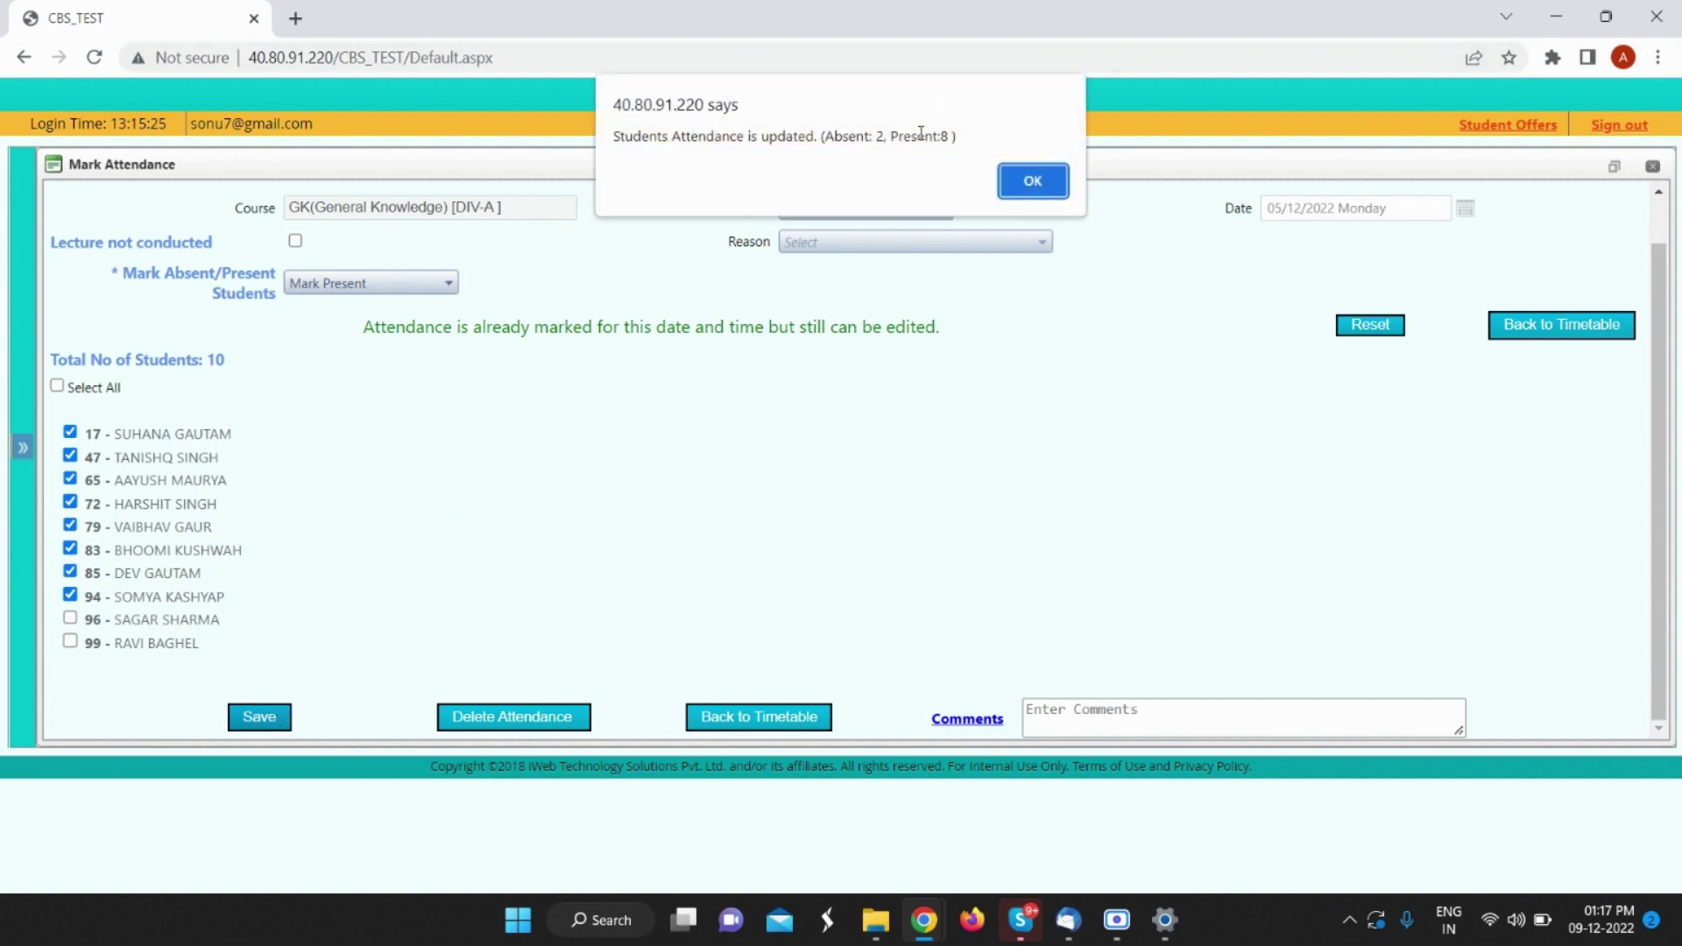
left_click(1033, 181)
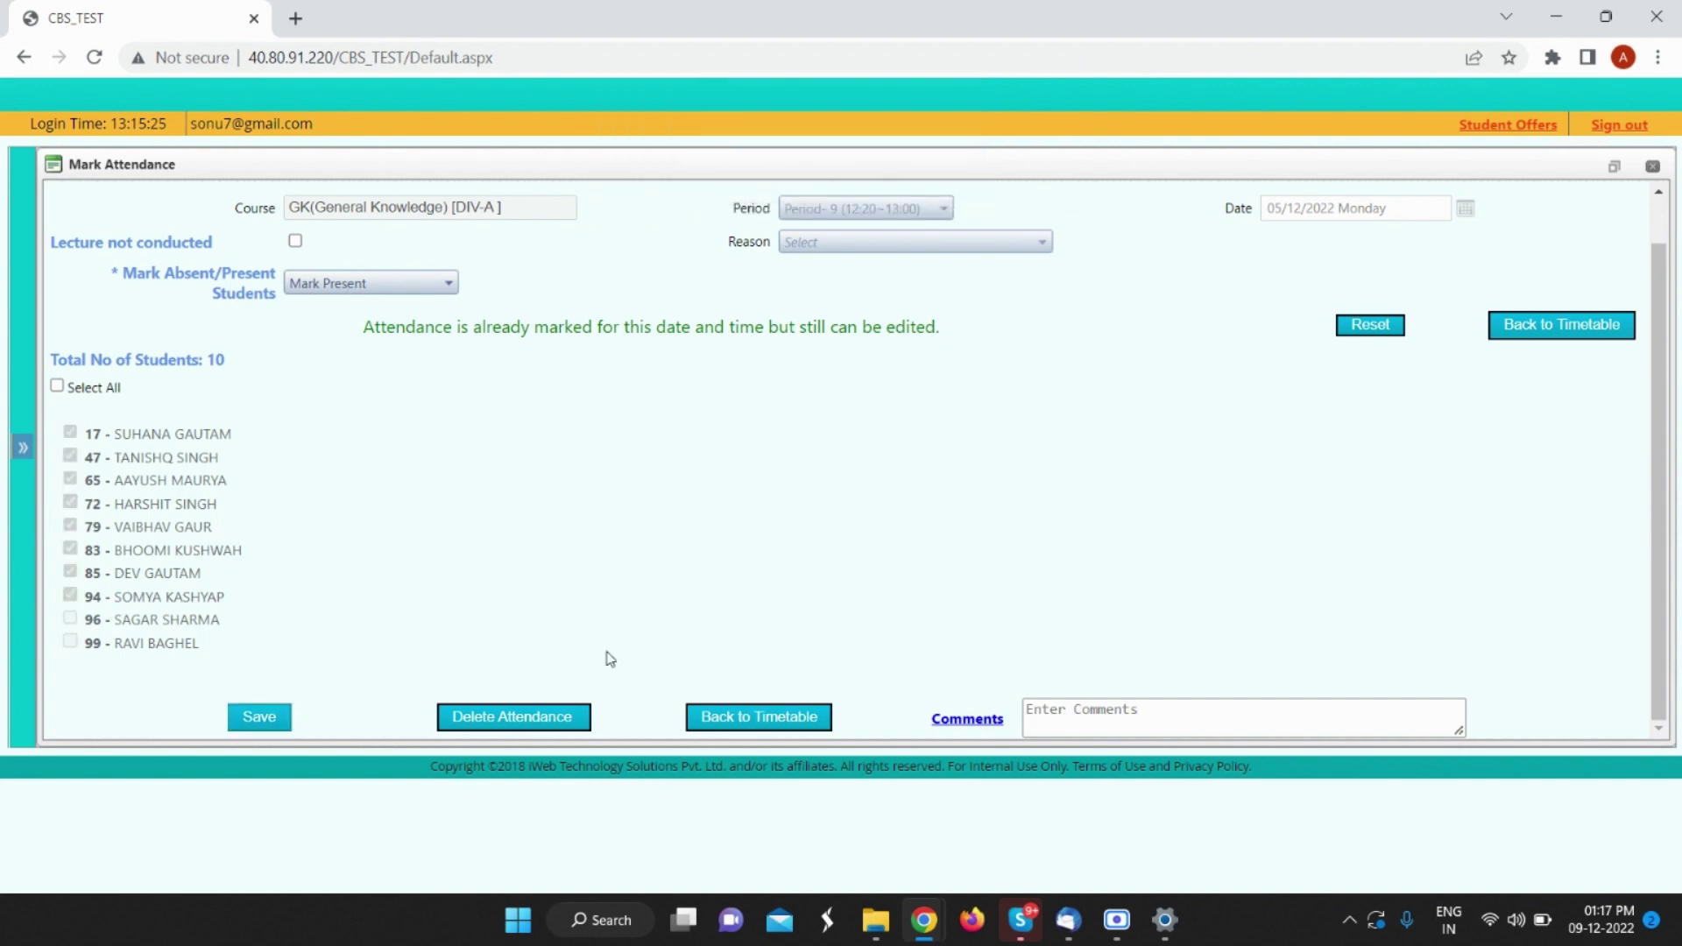
left_click(721, 717)
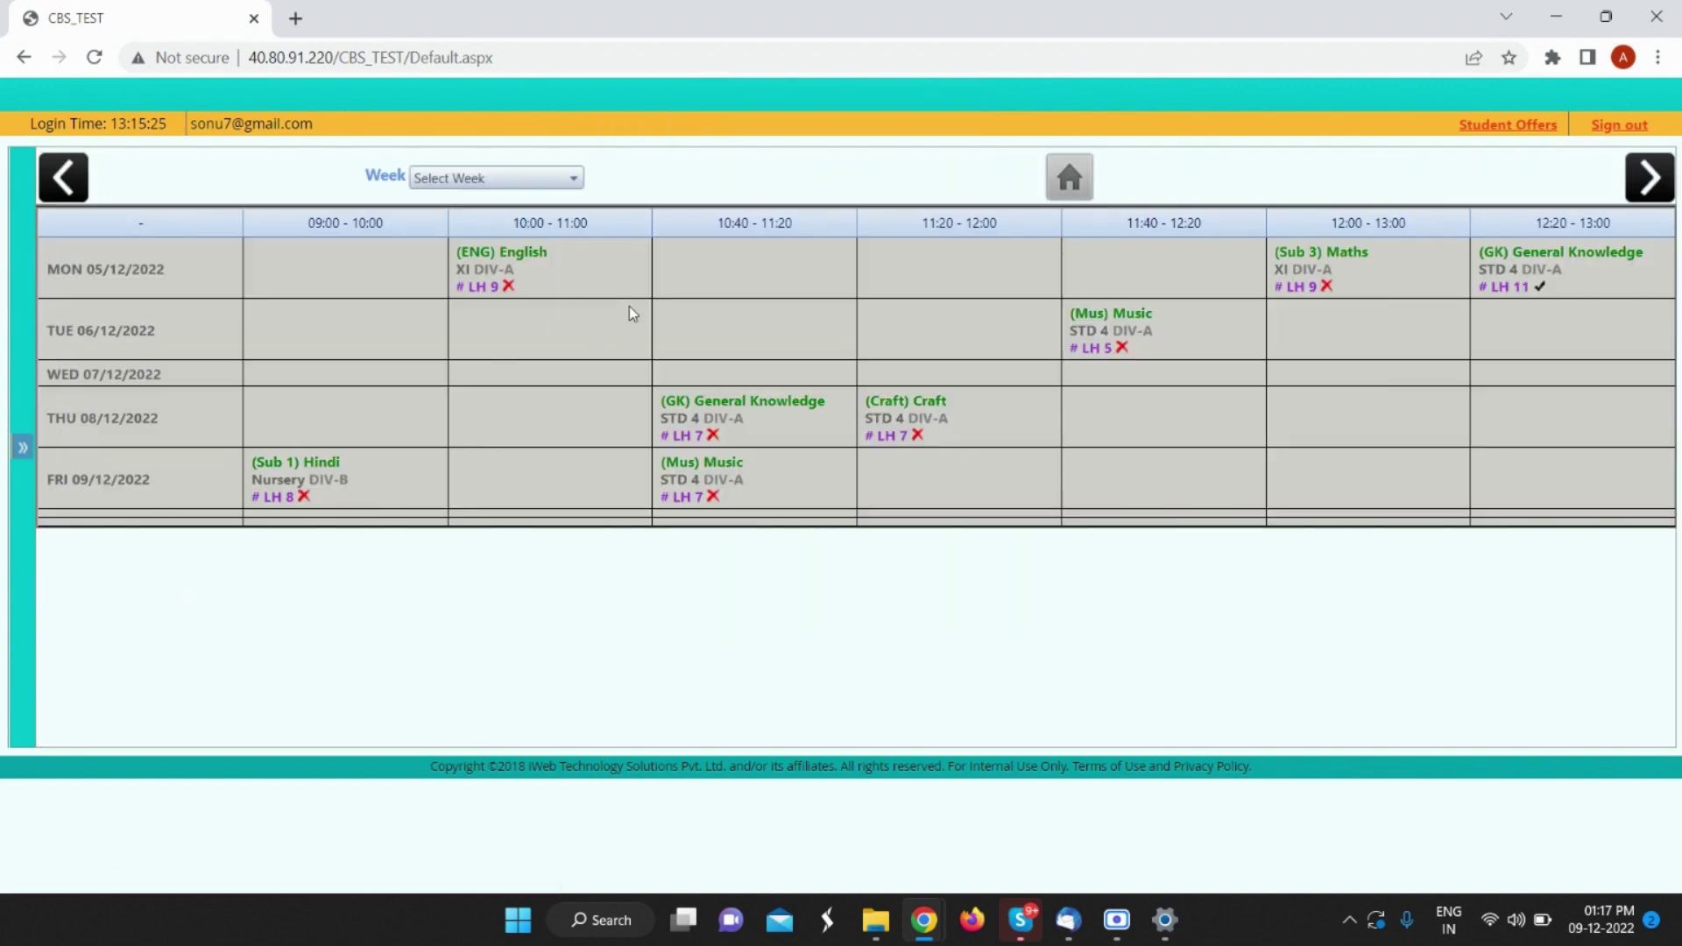
Step: Record Monday's 10:00–11:00 English lecture as not conducted with the reason Teacher on Leave, and save it
left_click(587, 283)
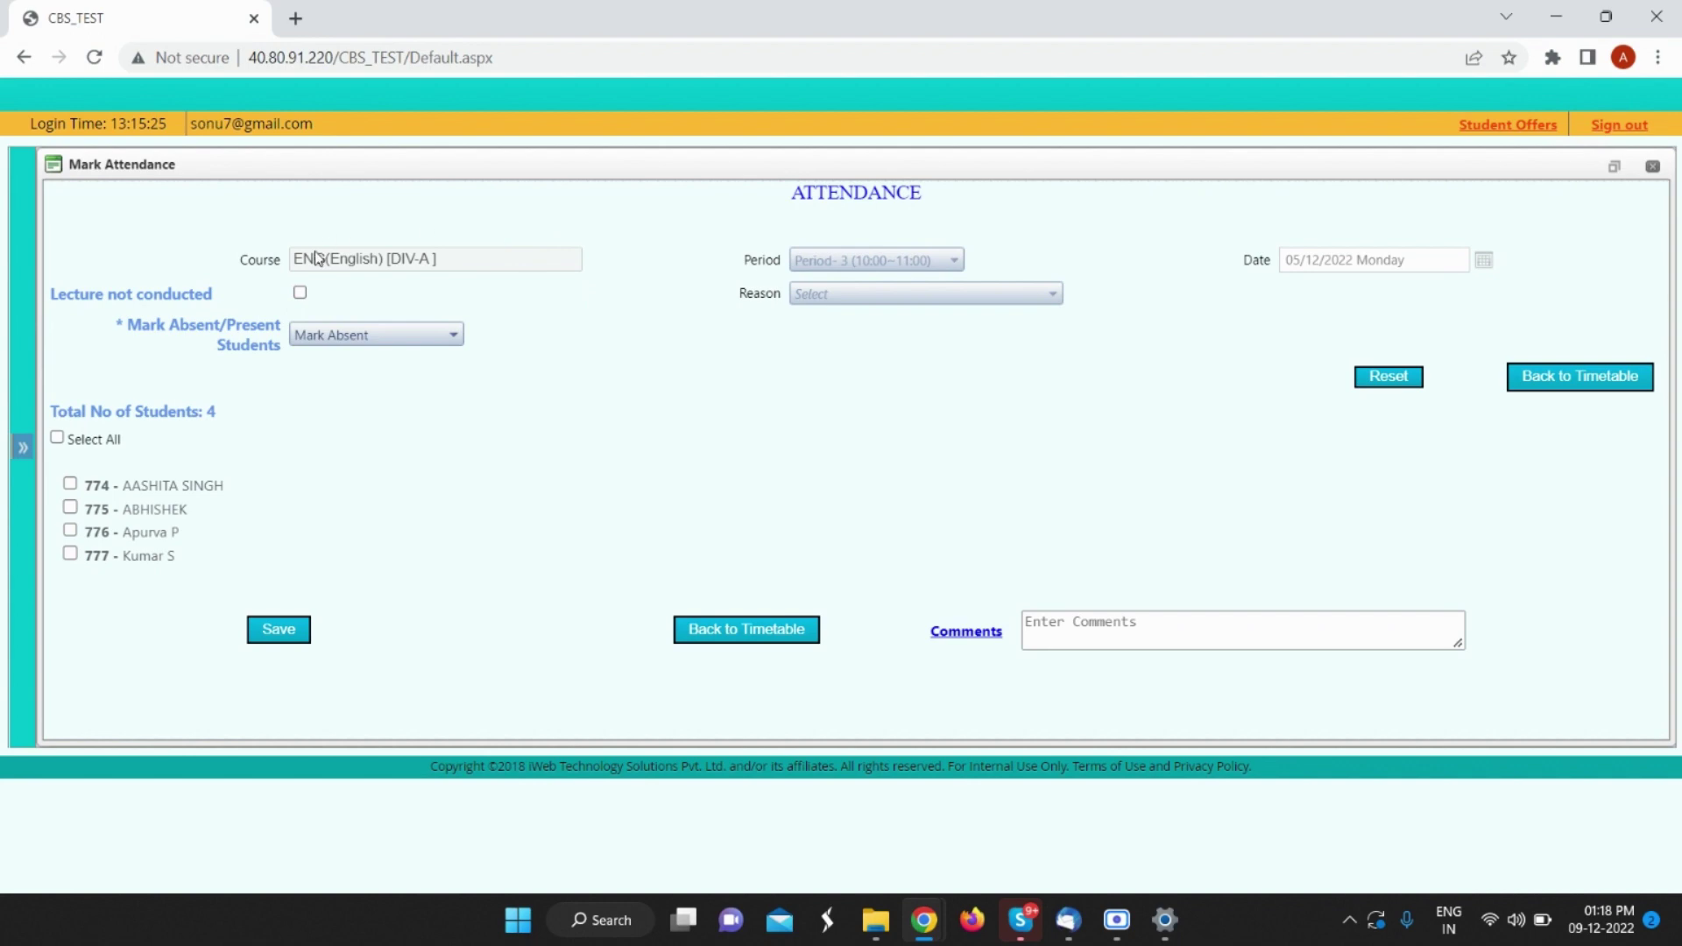
left_click(301, 292)
left_click(853, 298)
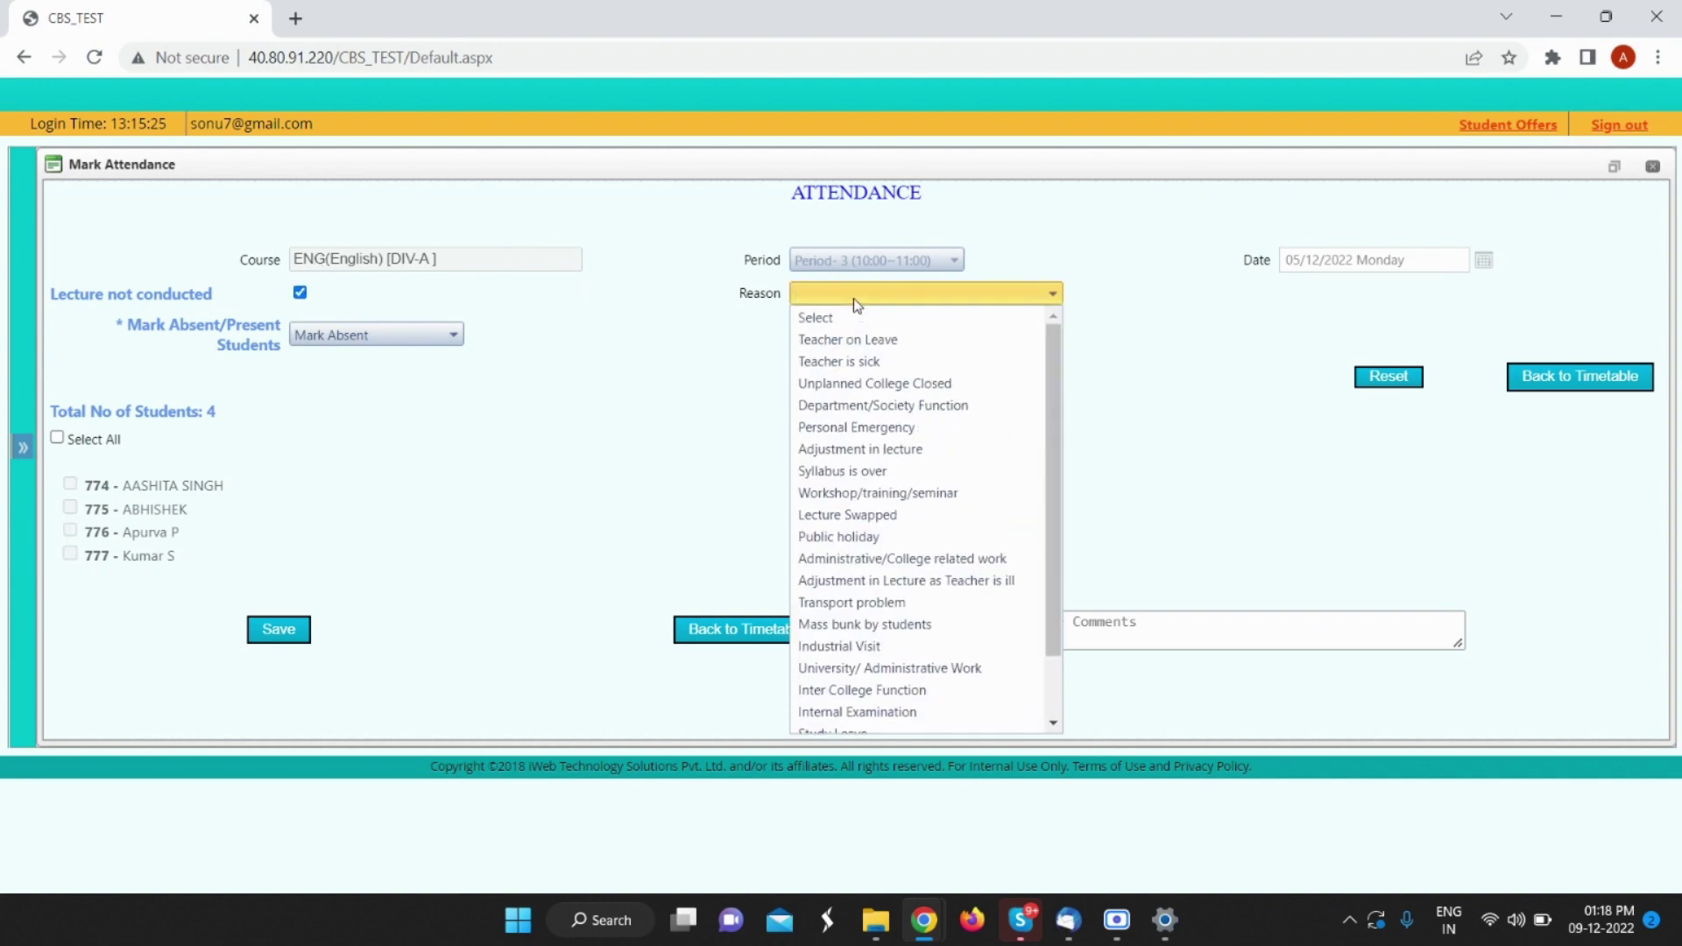
left_click(864, 341)
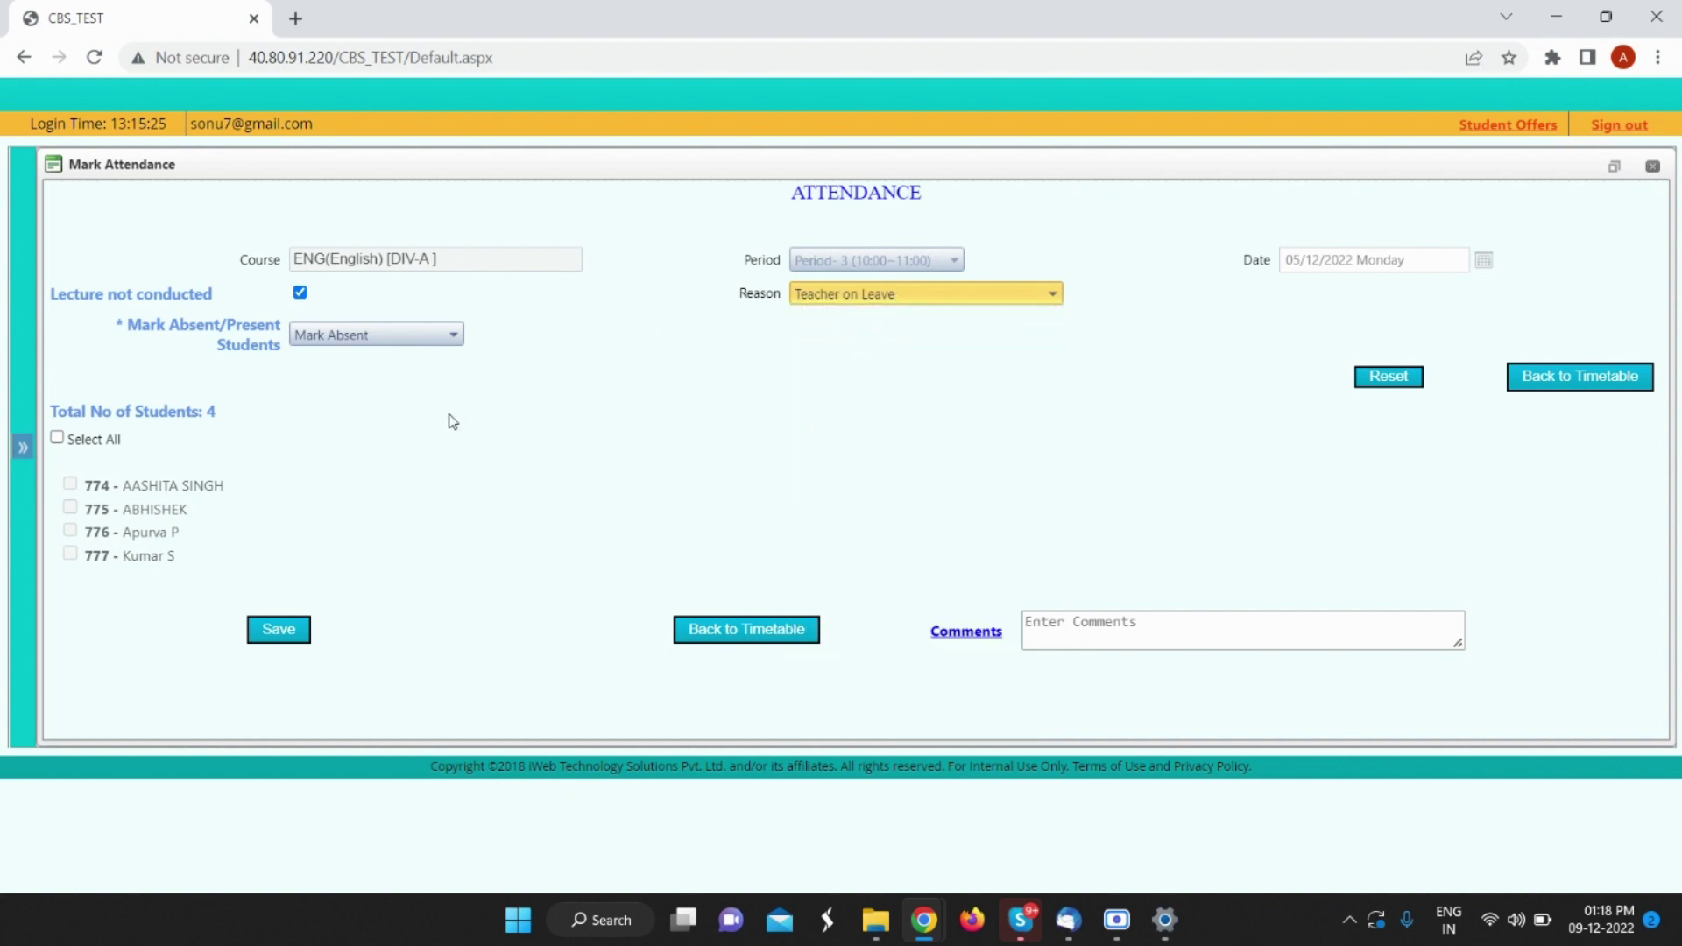
left_click(268, 635)
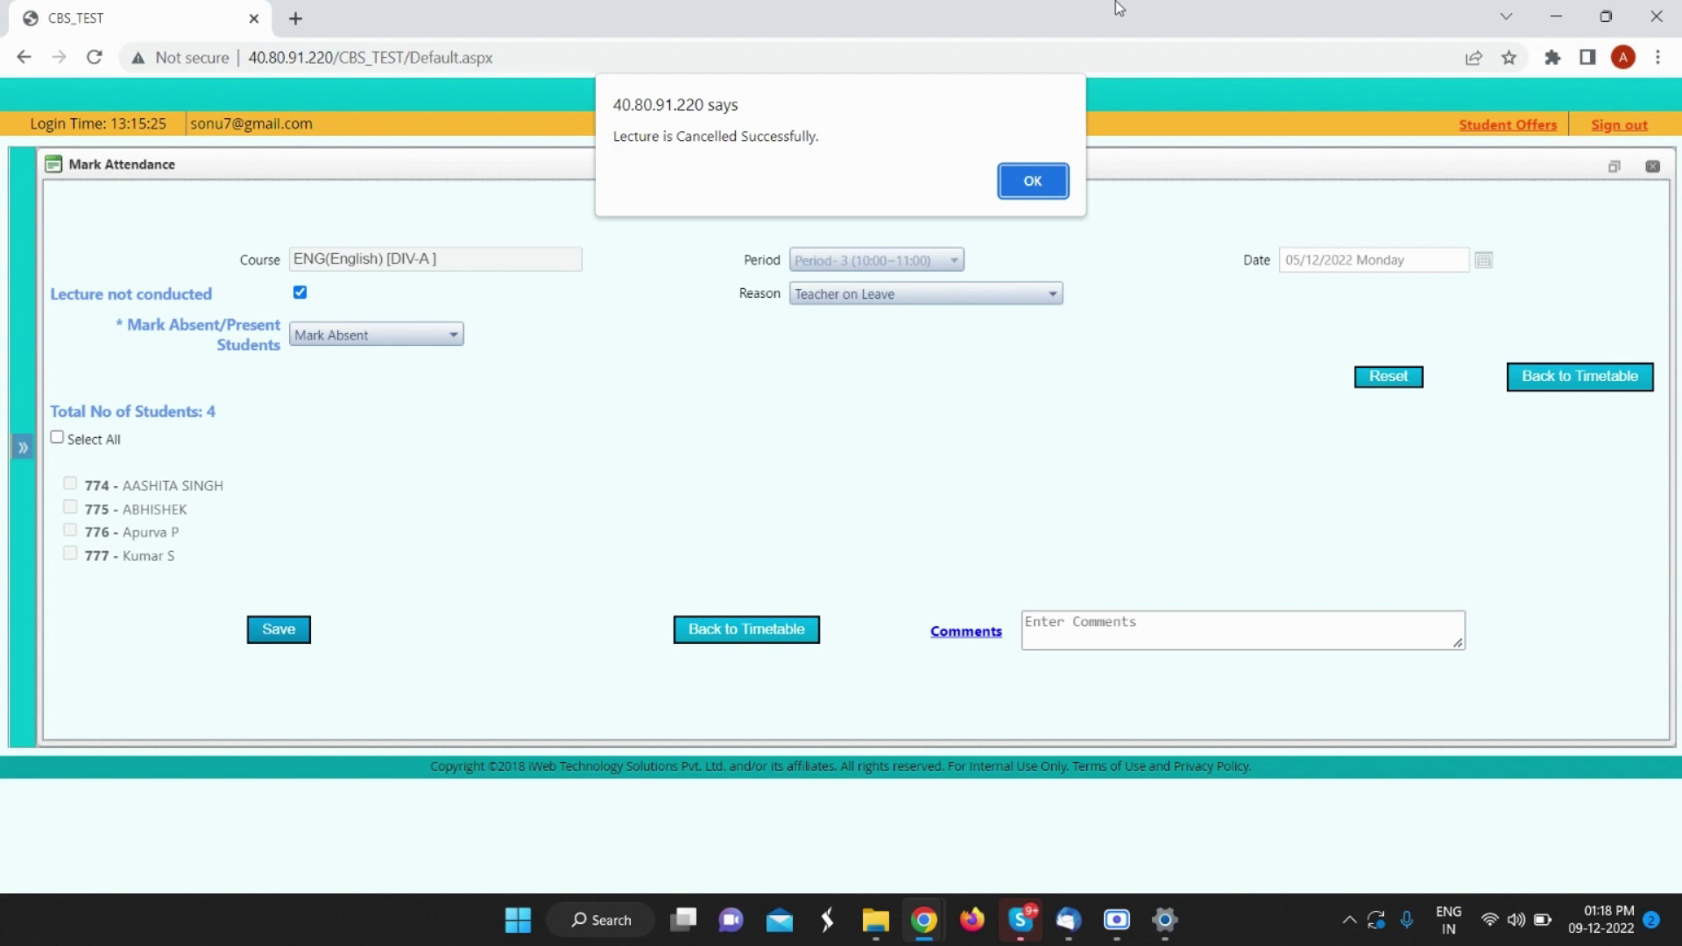
left_click(1034, 182)
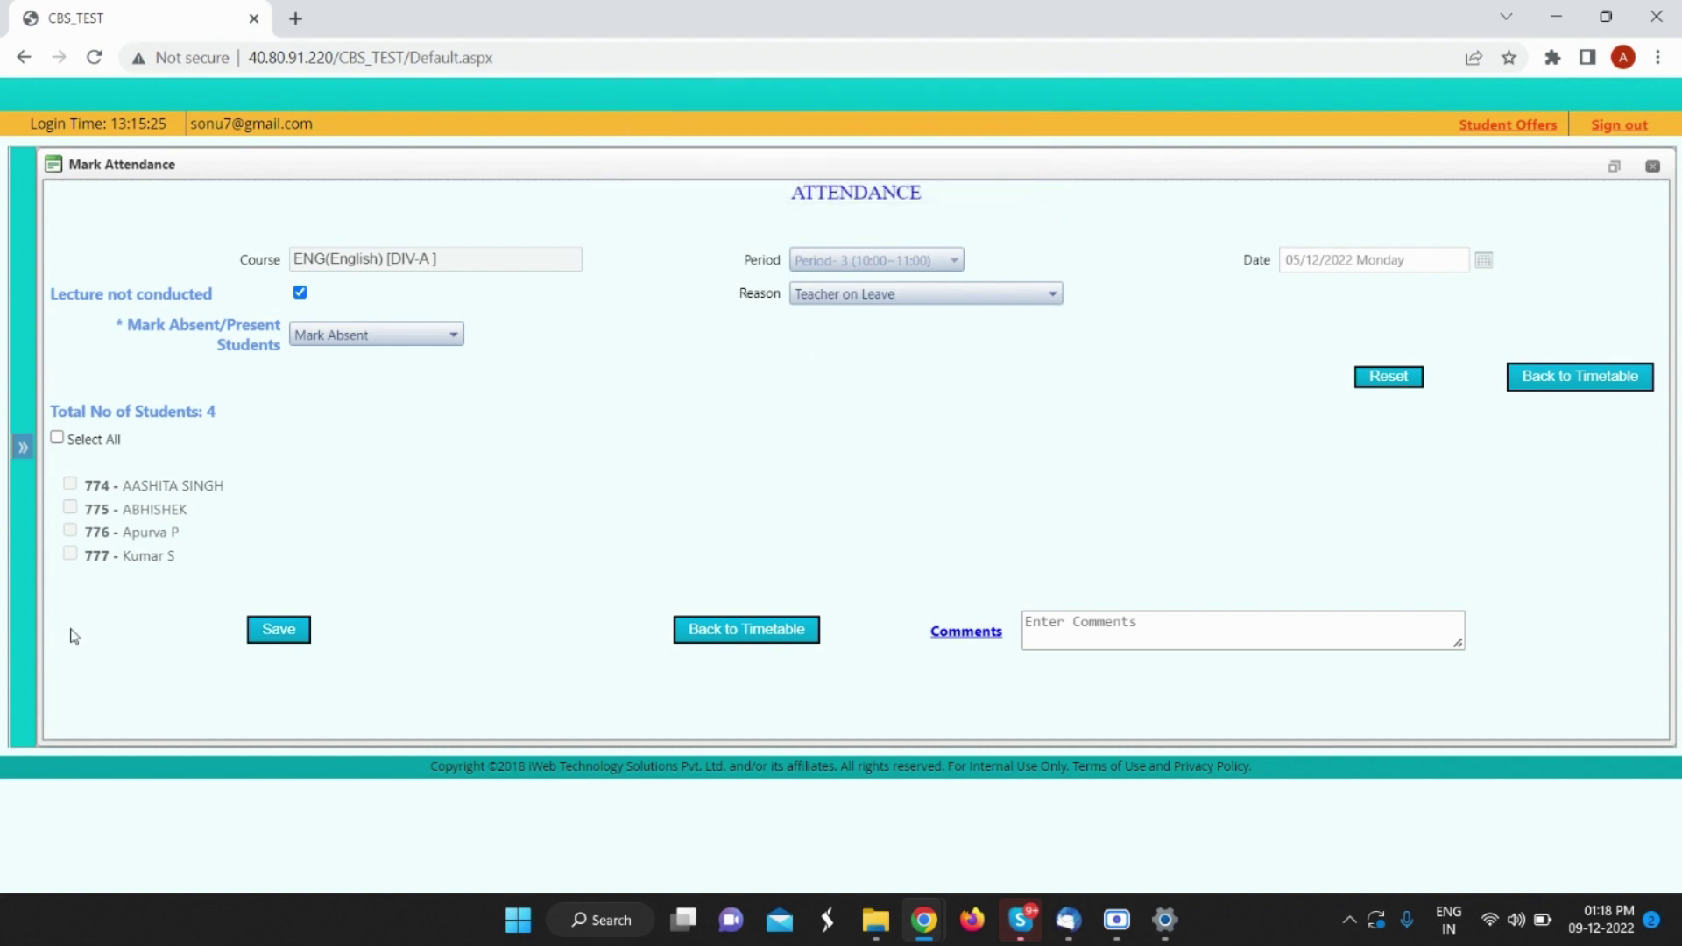
Step: Open the Extra Attendance form and set the lecture to Extra and the class type to Theory
left_click(25, 445)
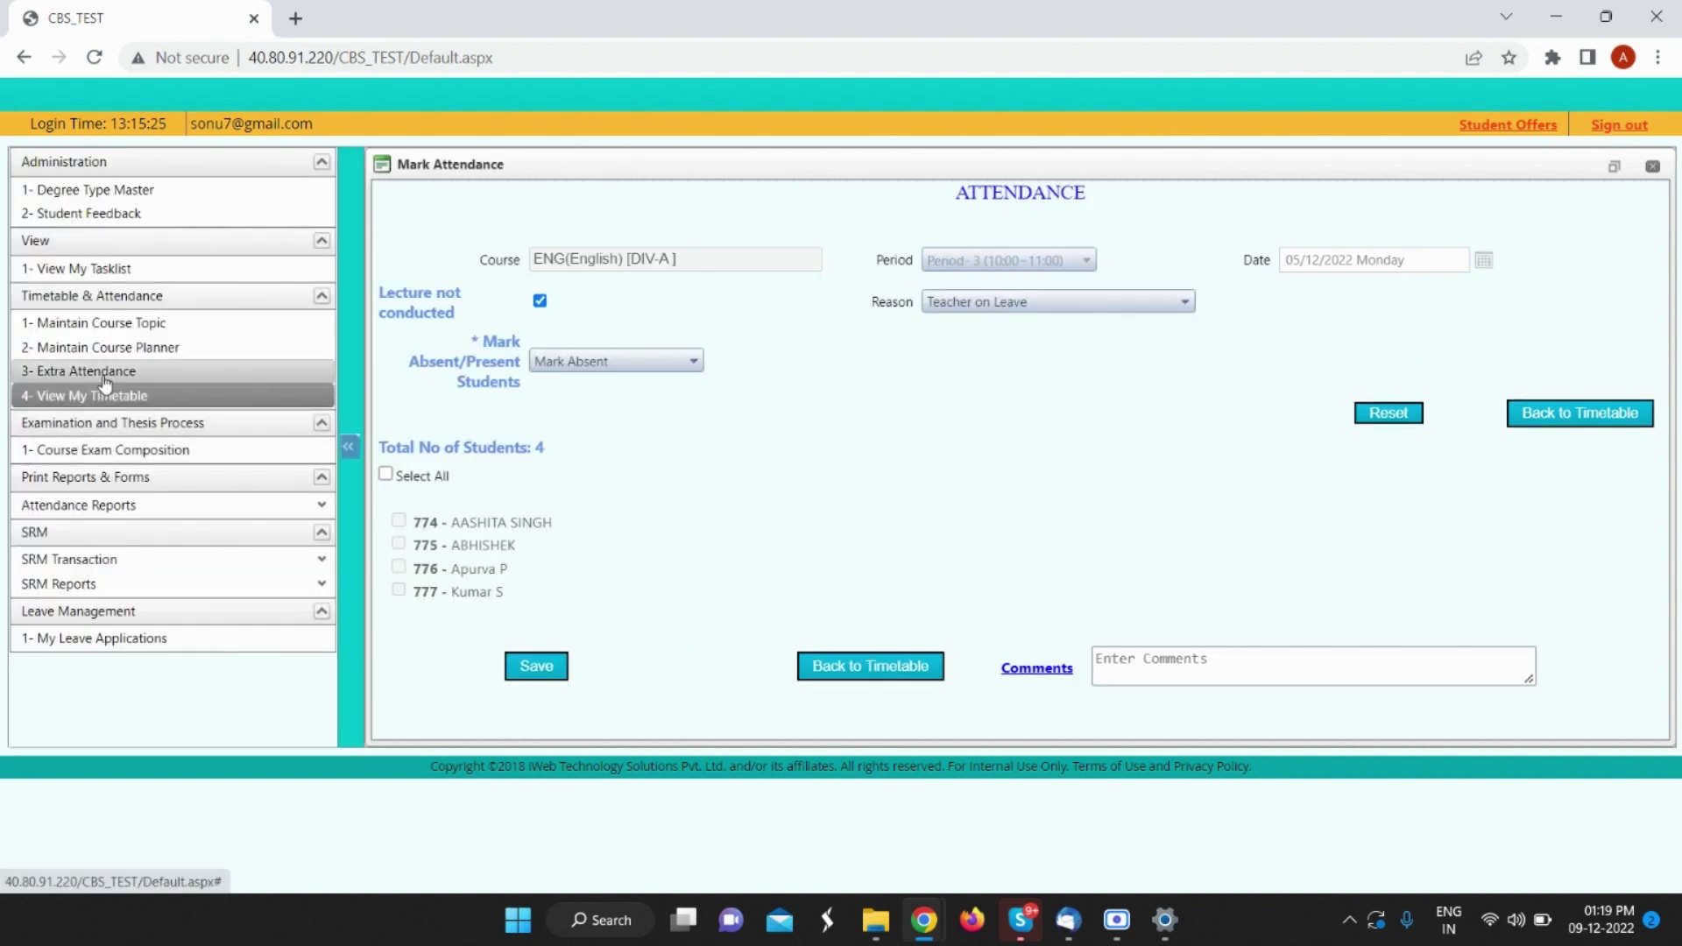
left_click(103, 375)
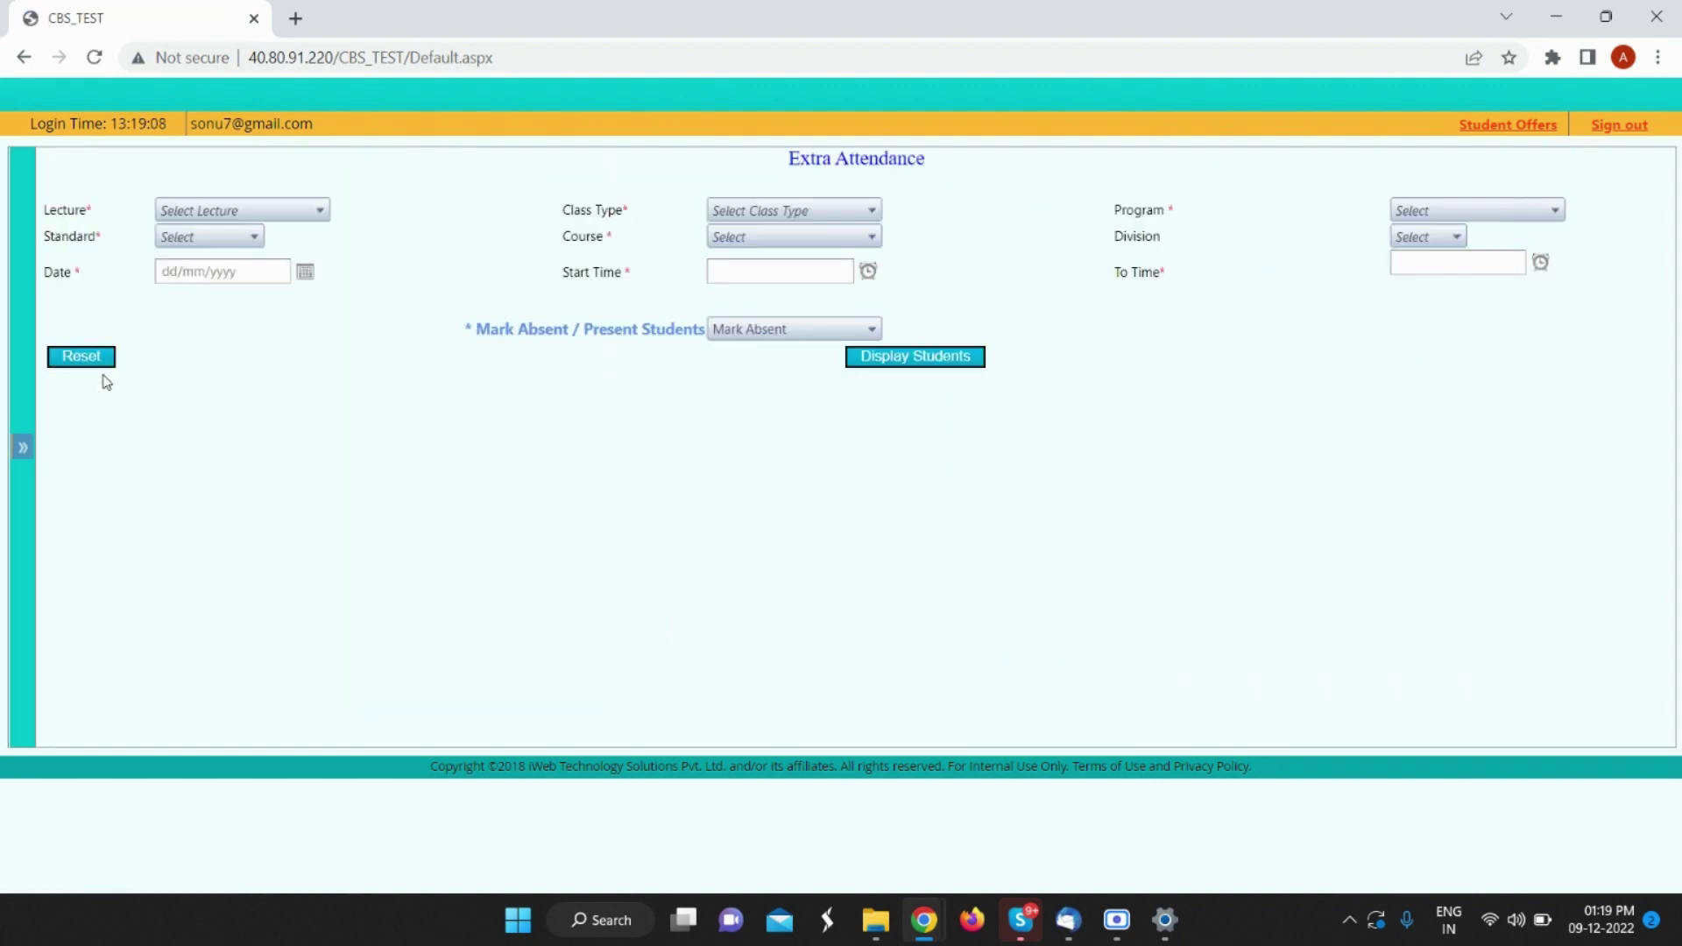
left_click(214, 213)
left_click(211, 238)
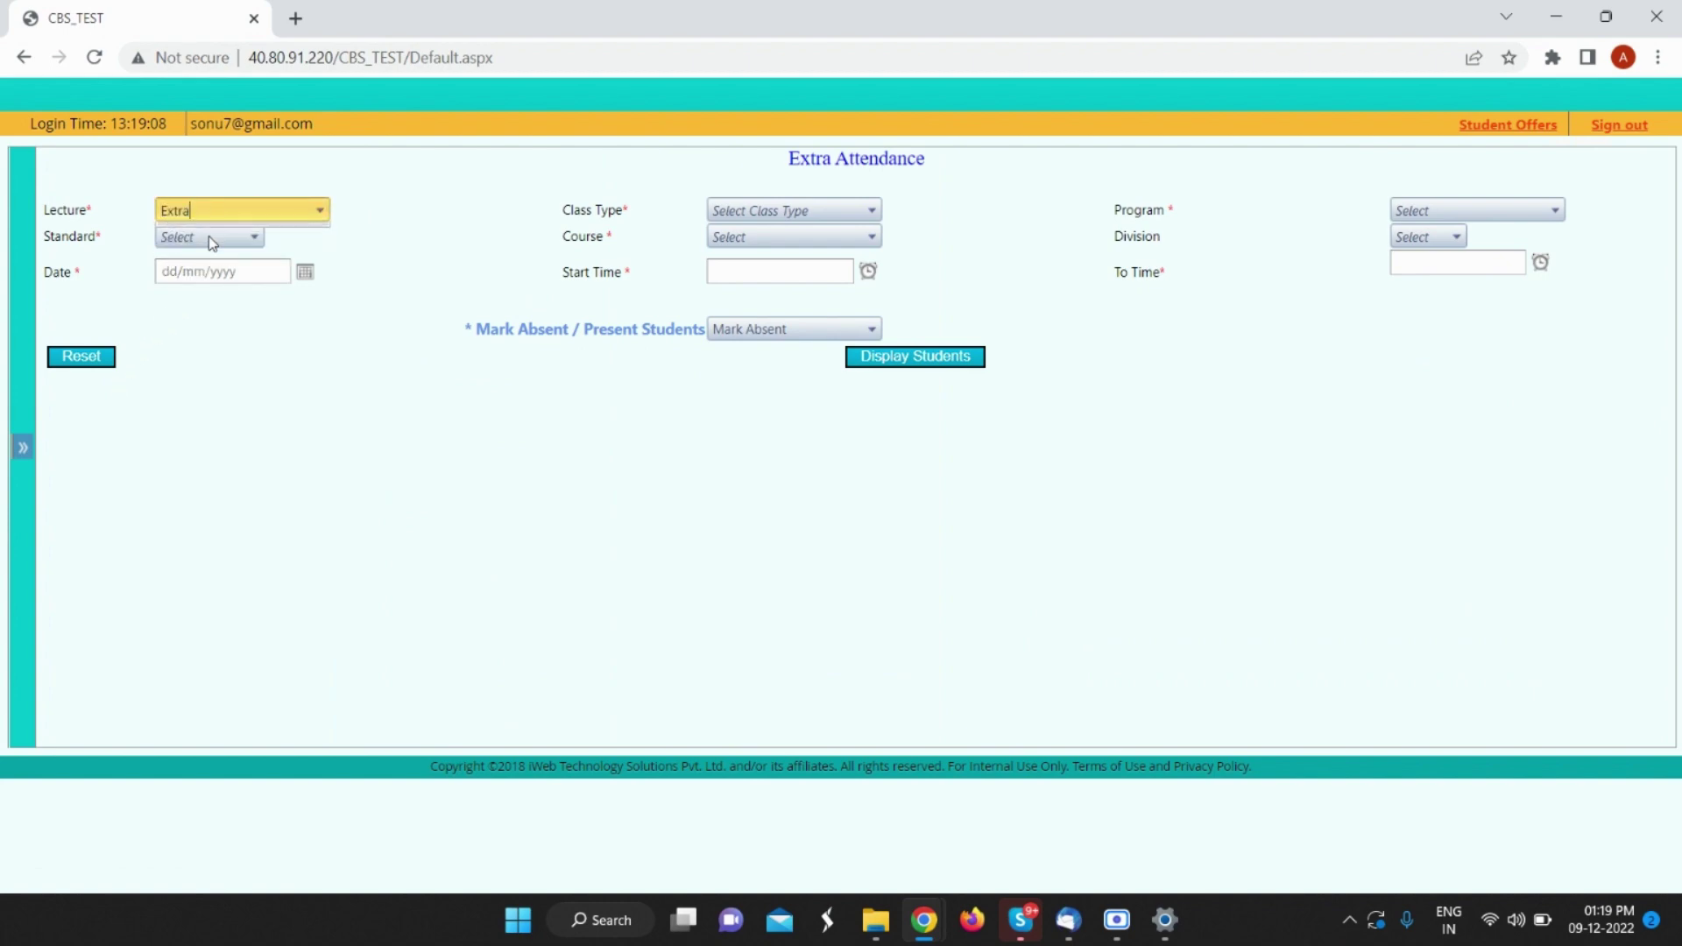
left_click(811, 212)
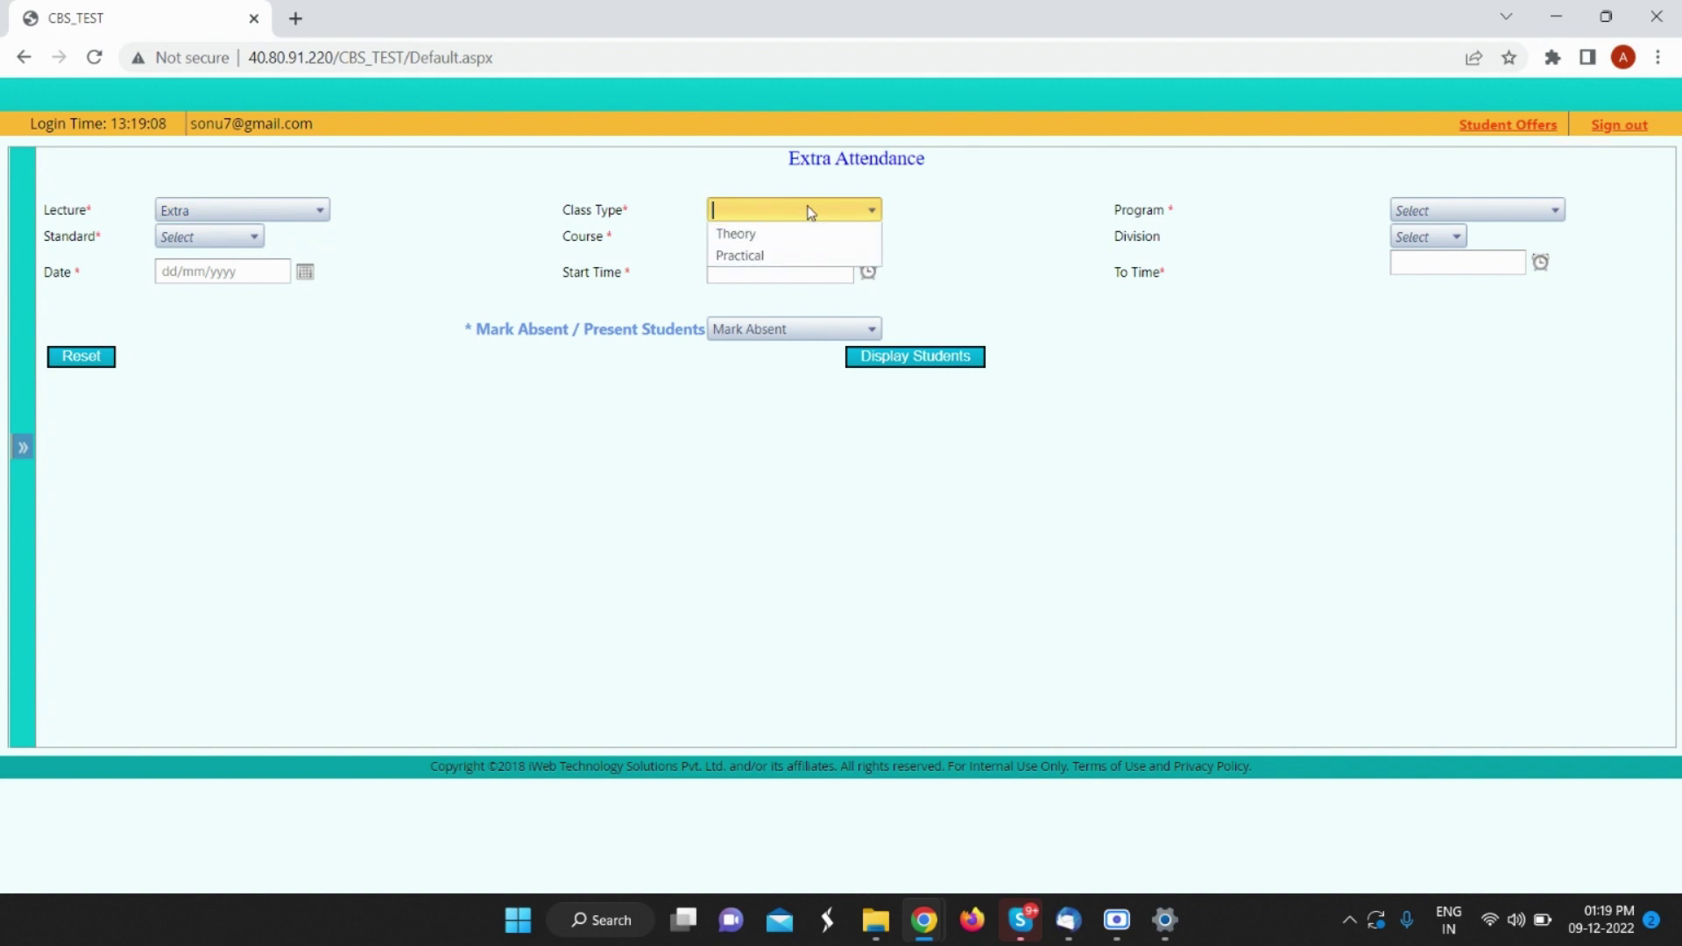
left_click(783, 228)
Step: Set the extra attendance class to the Science program, standard XI, course PHY (Physics), division A
left_click(1408, 205)
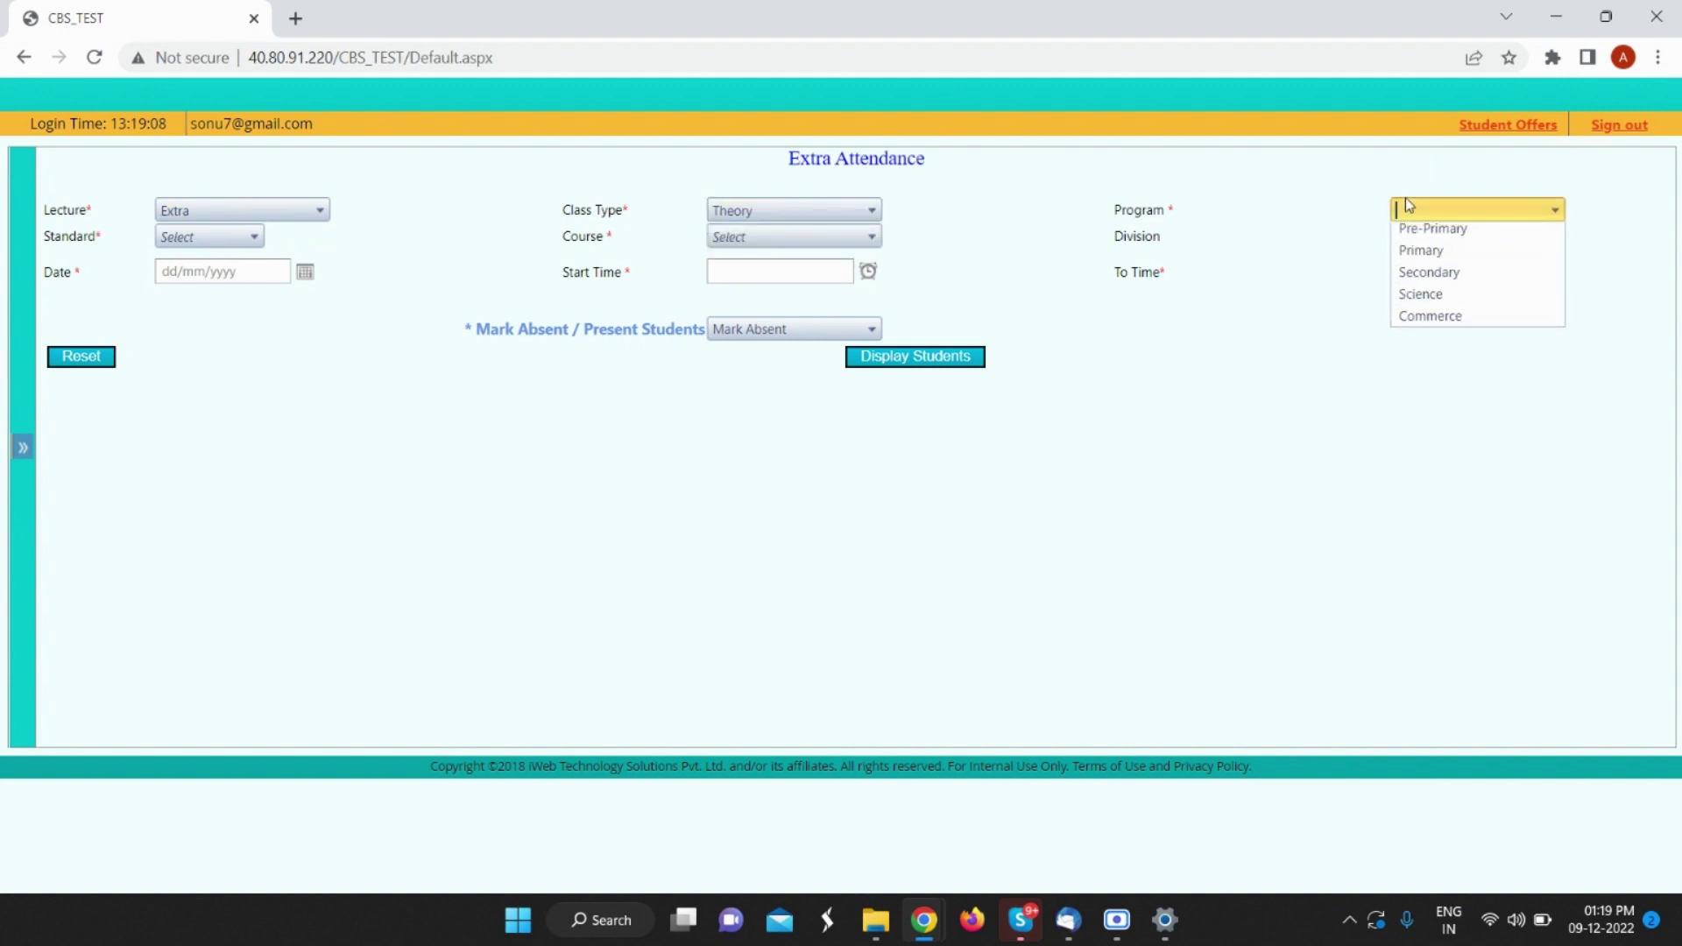
left_click(1420, 294)
left_click(225, 239)
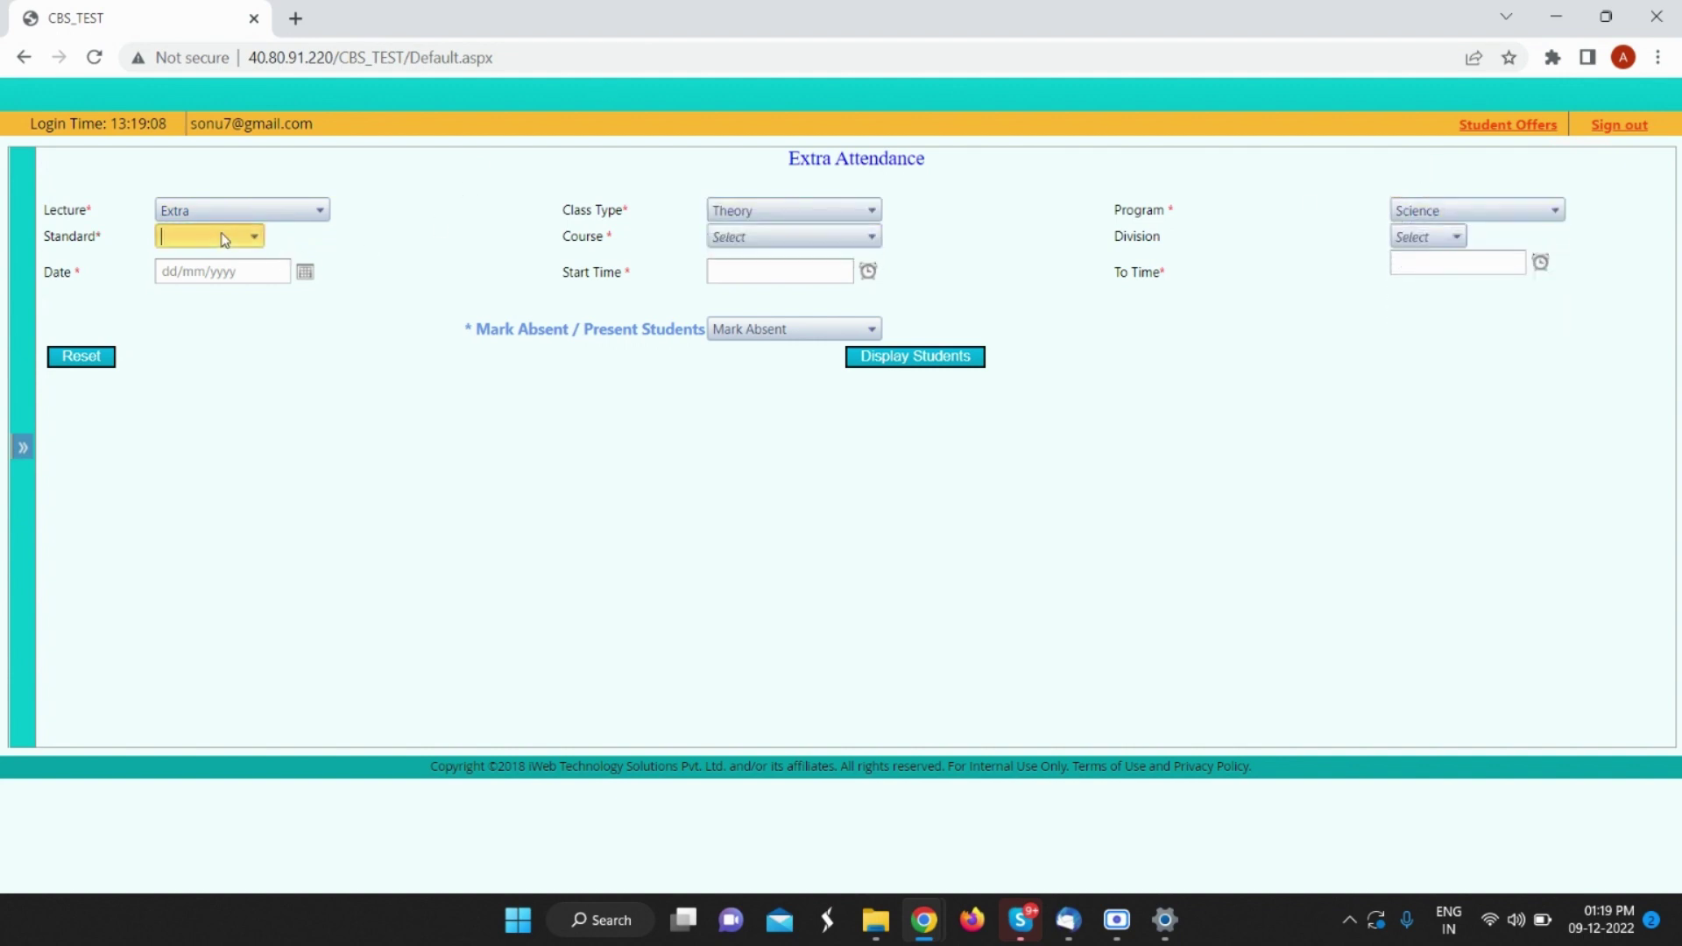
left_click(223, 254)
left_click(792, 237)
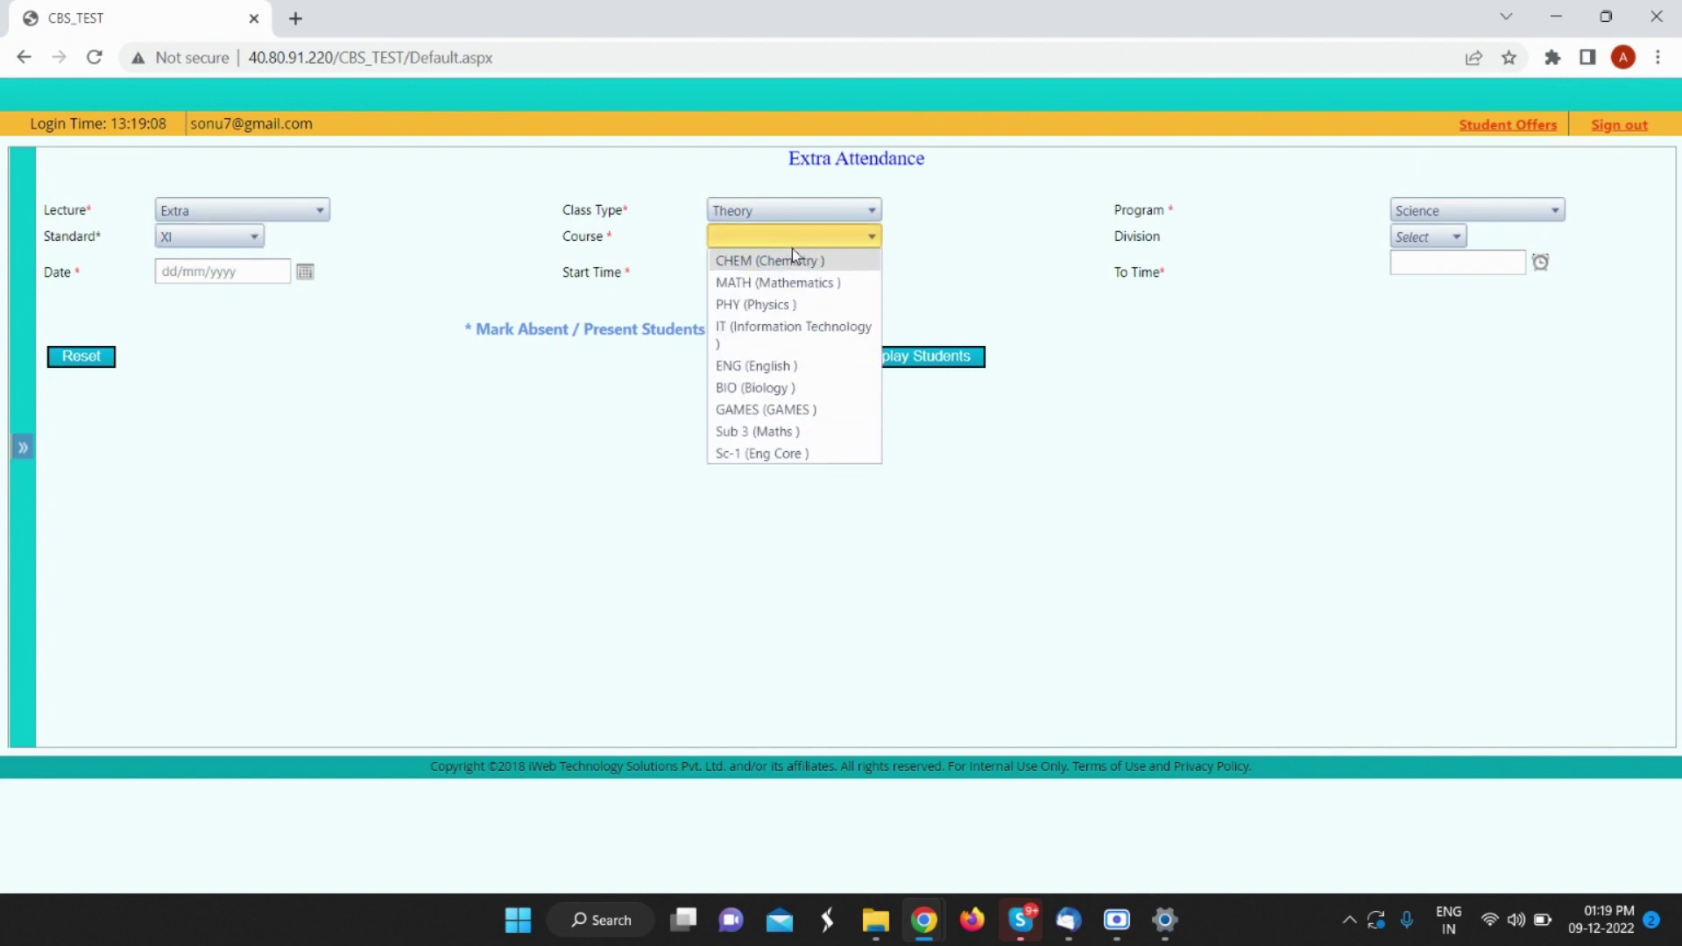
left_click(791, 304)
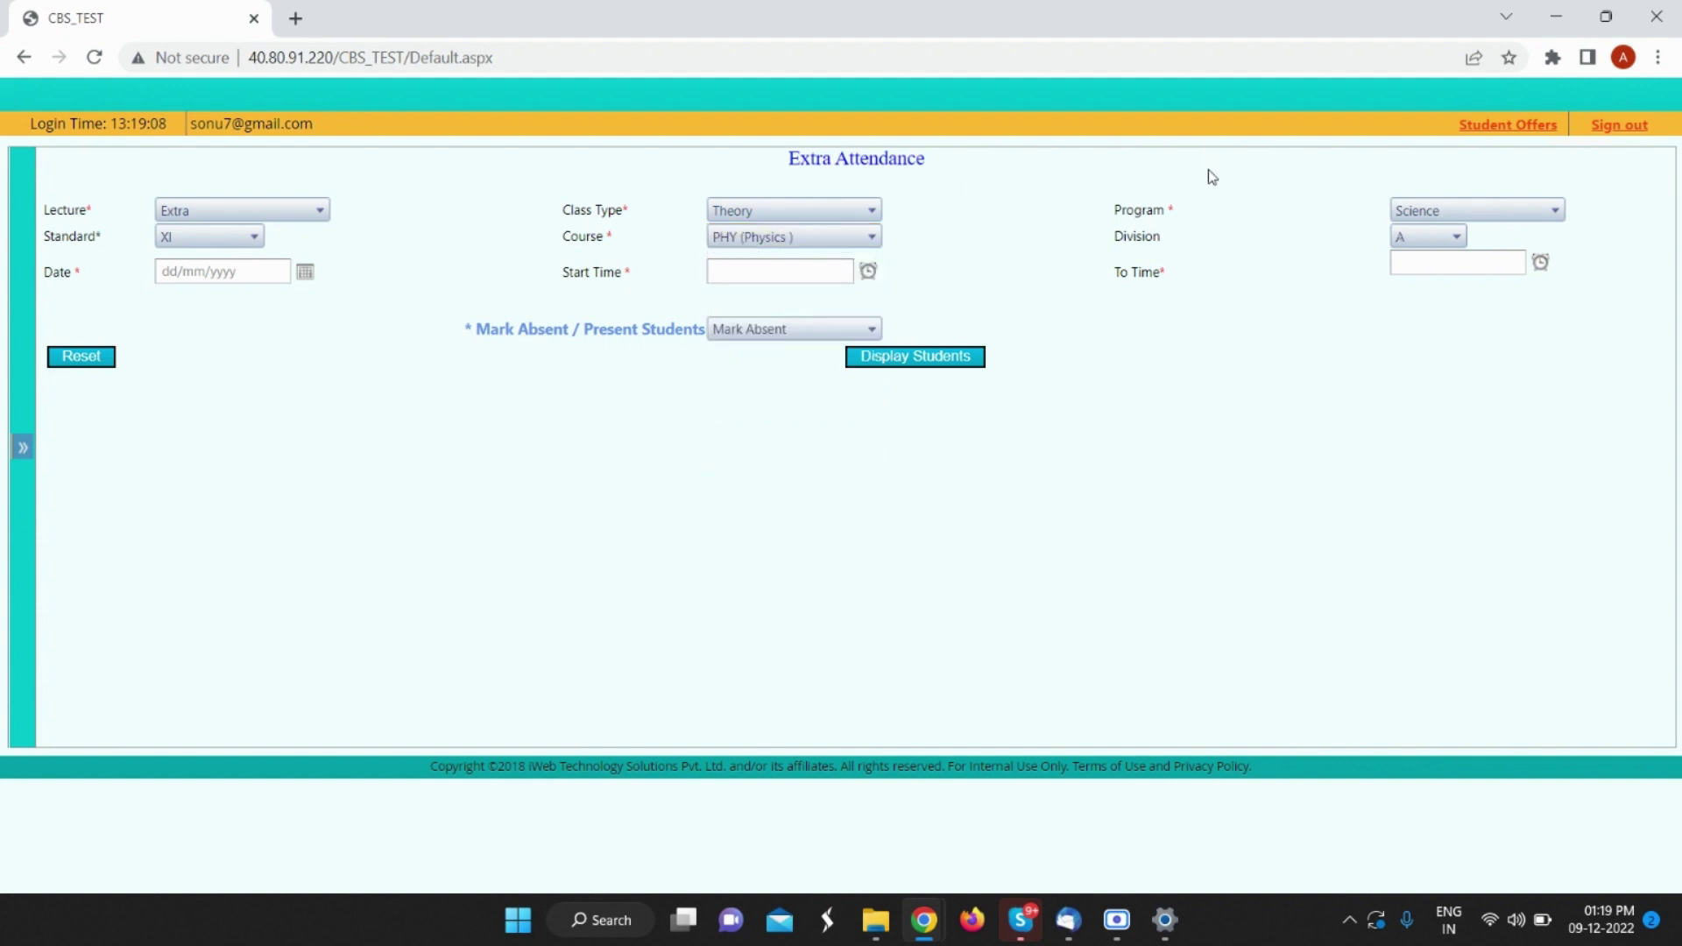
Step: Schedule the extra Physics lecture on 07/12/2022 from 11:00 AM to 12:00 PM and display its students
left_click(305, 272)
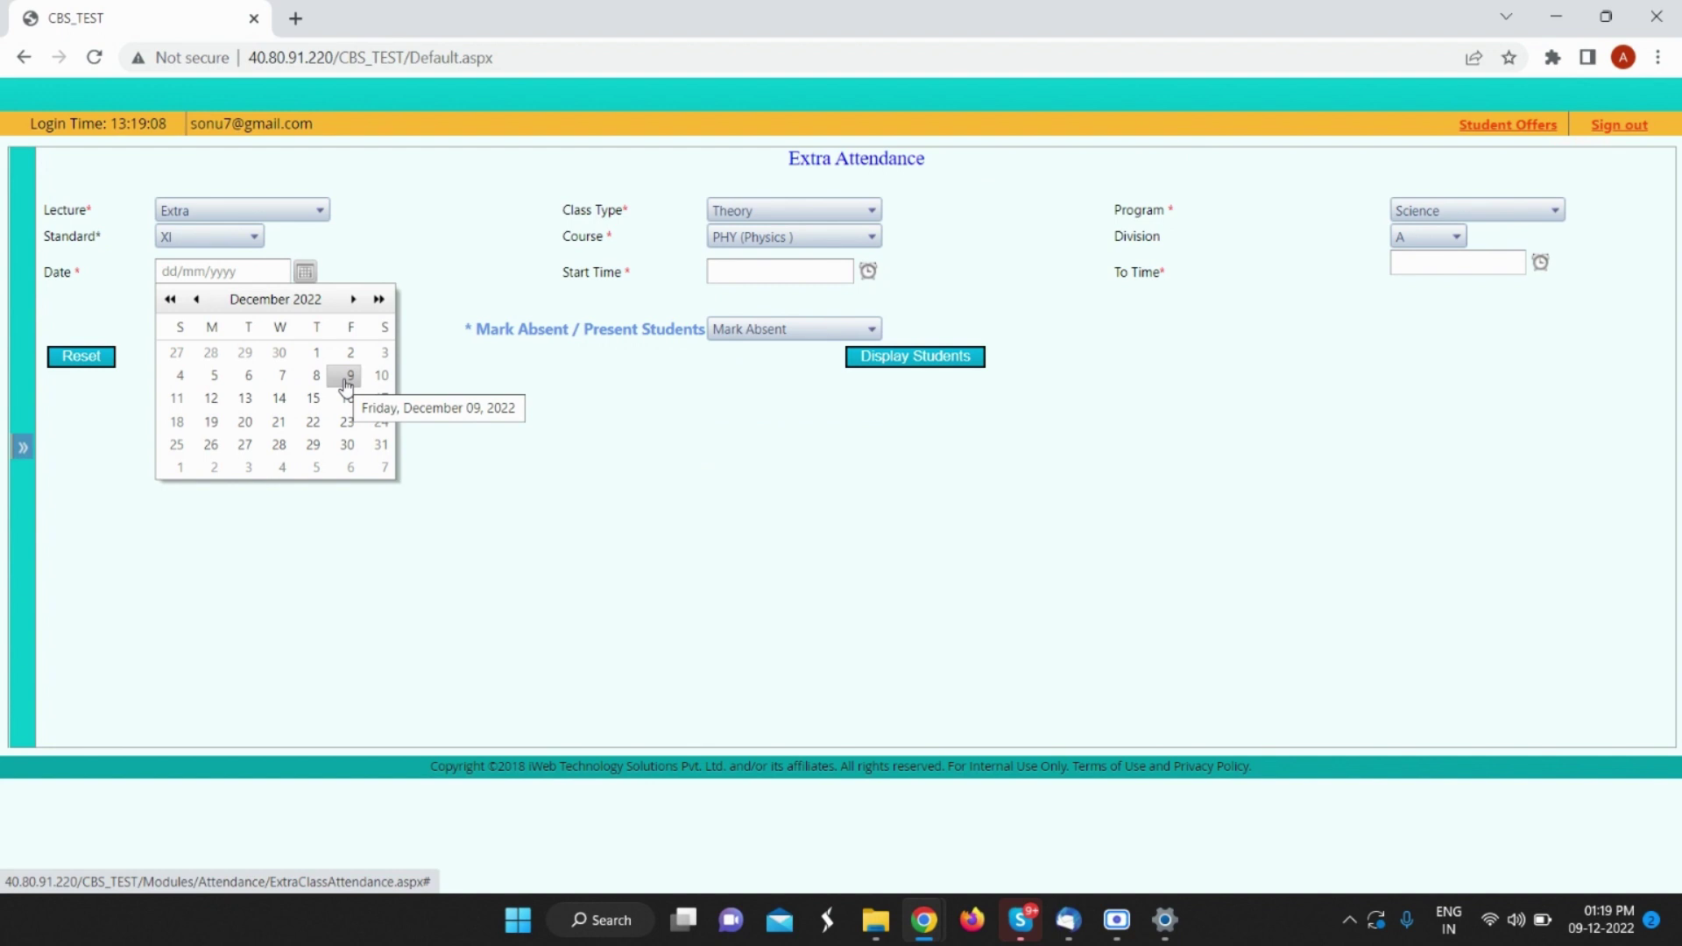
left_click(283, 376)
left_click(869, 271)
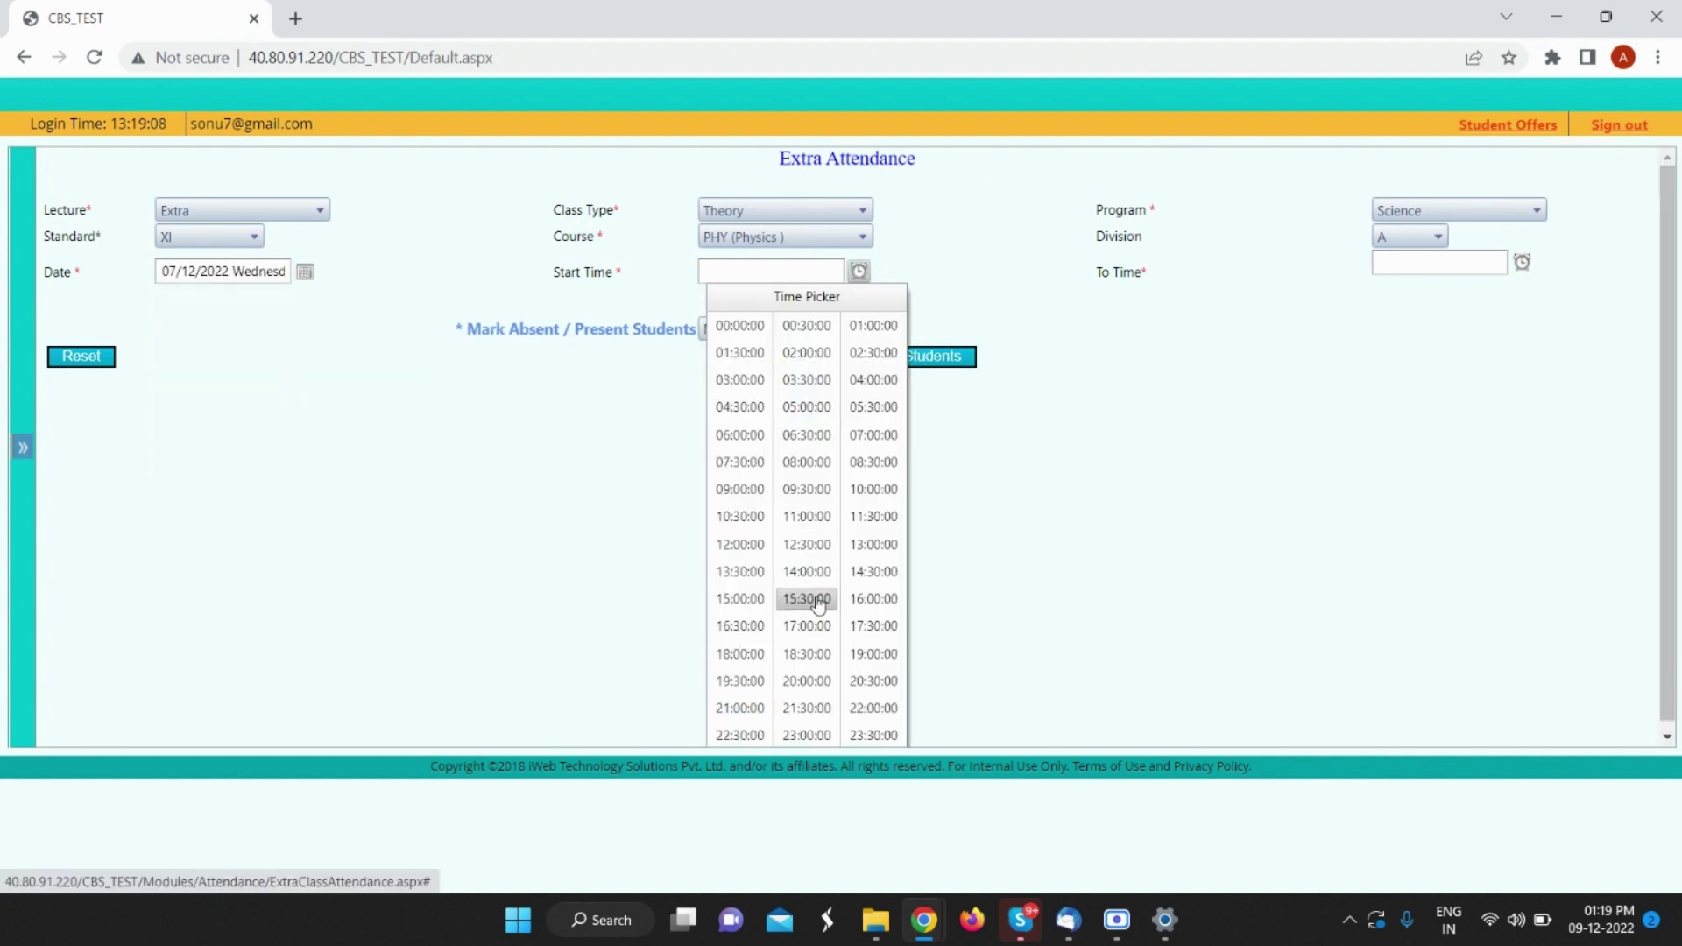
left_click(805, 517)
left_click(1541, 263)
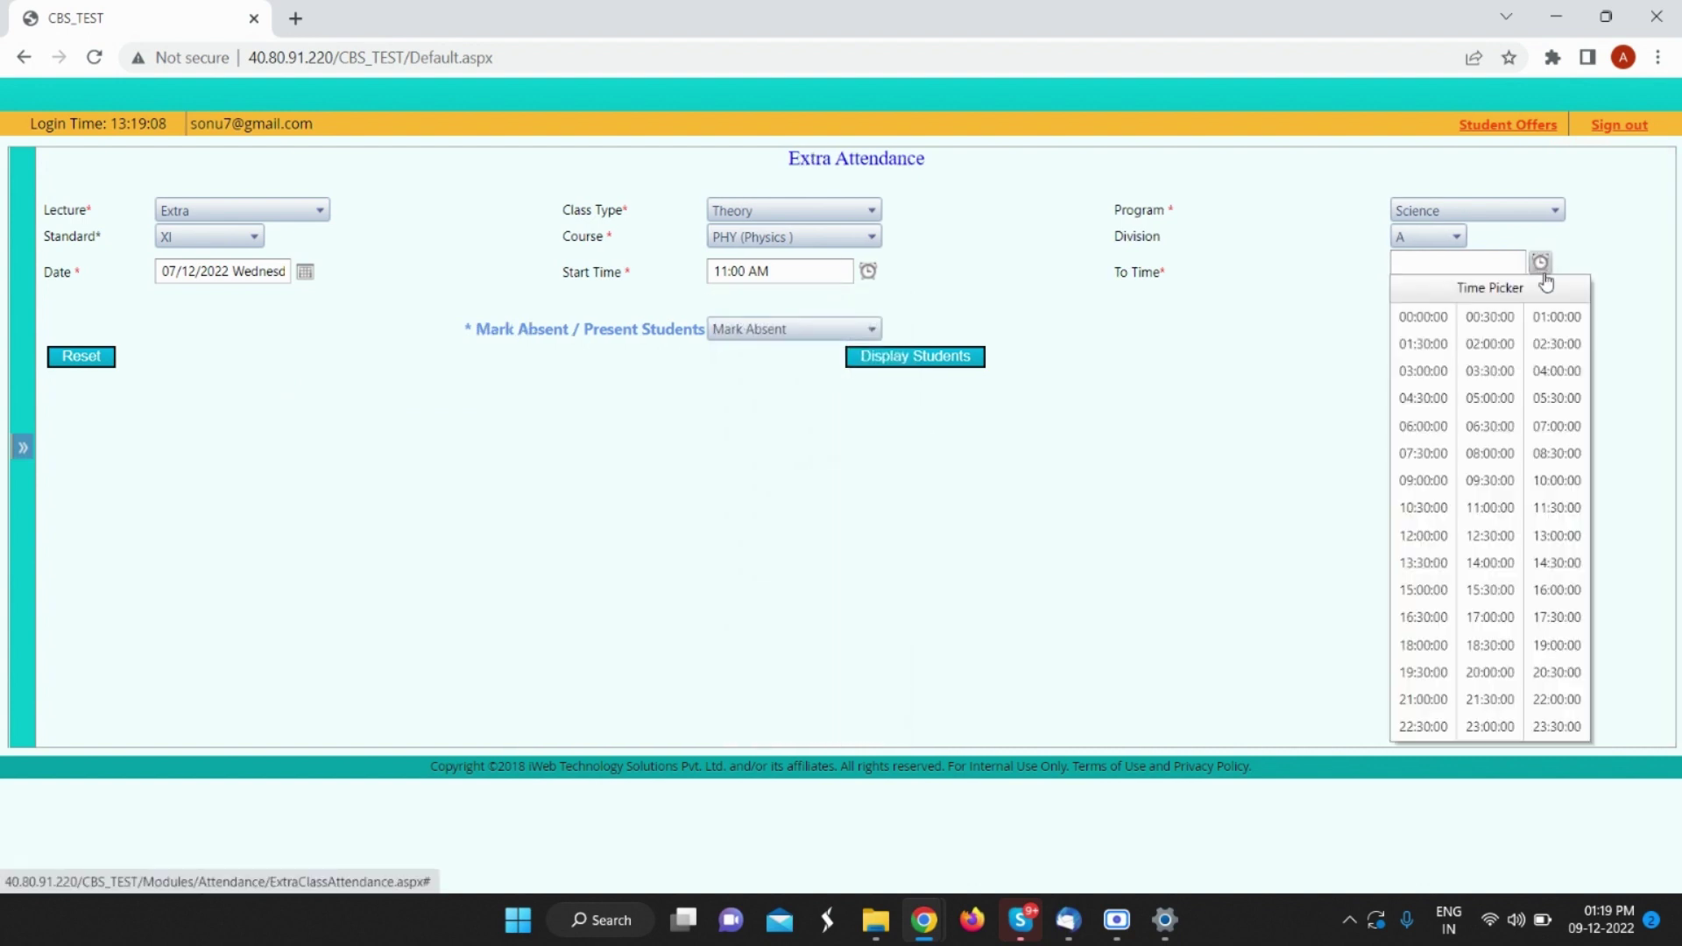
left_click(1425, 537)
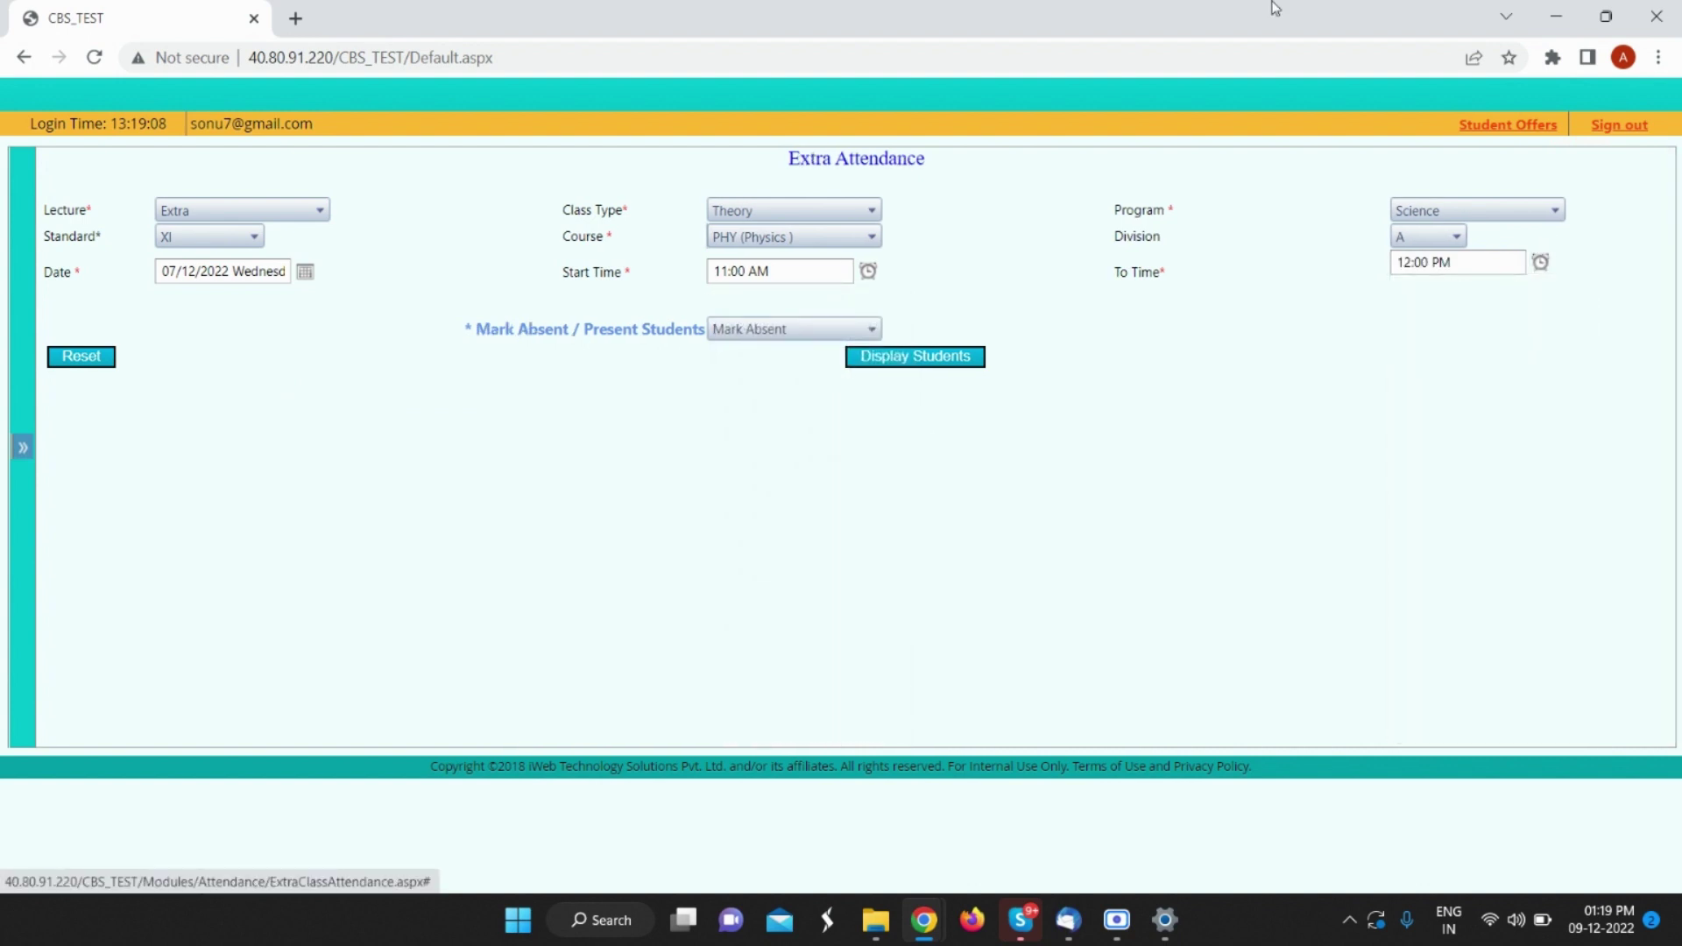
left_click(934, 366)
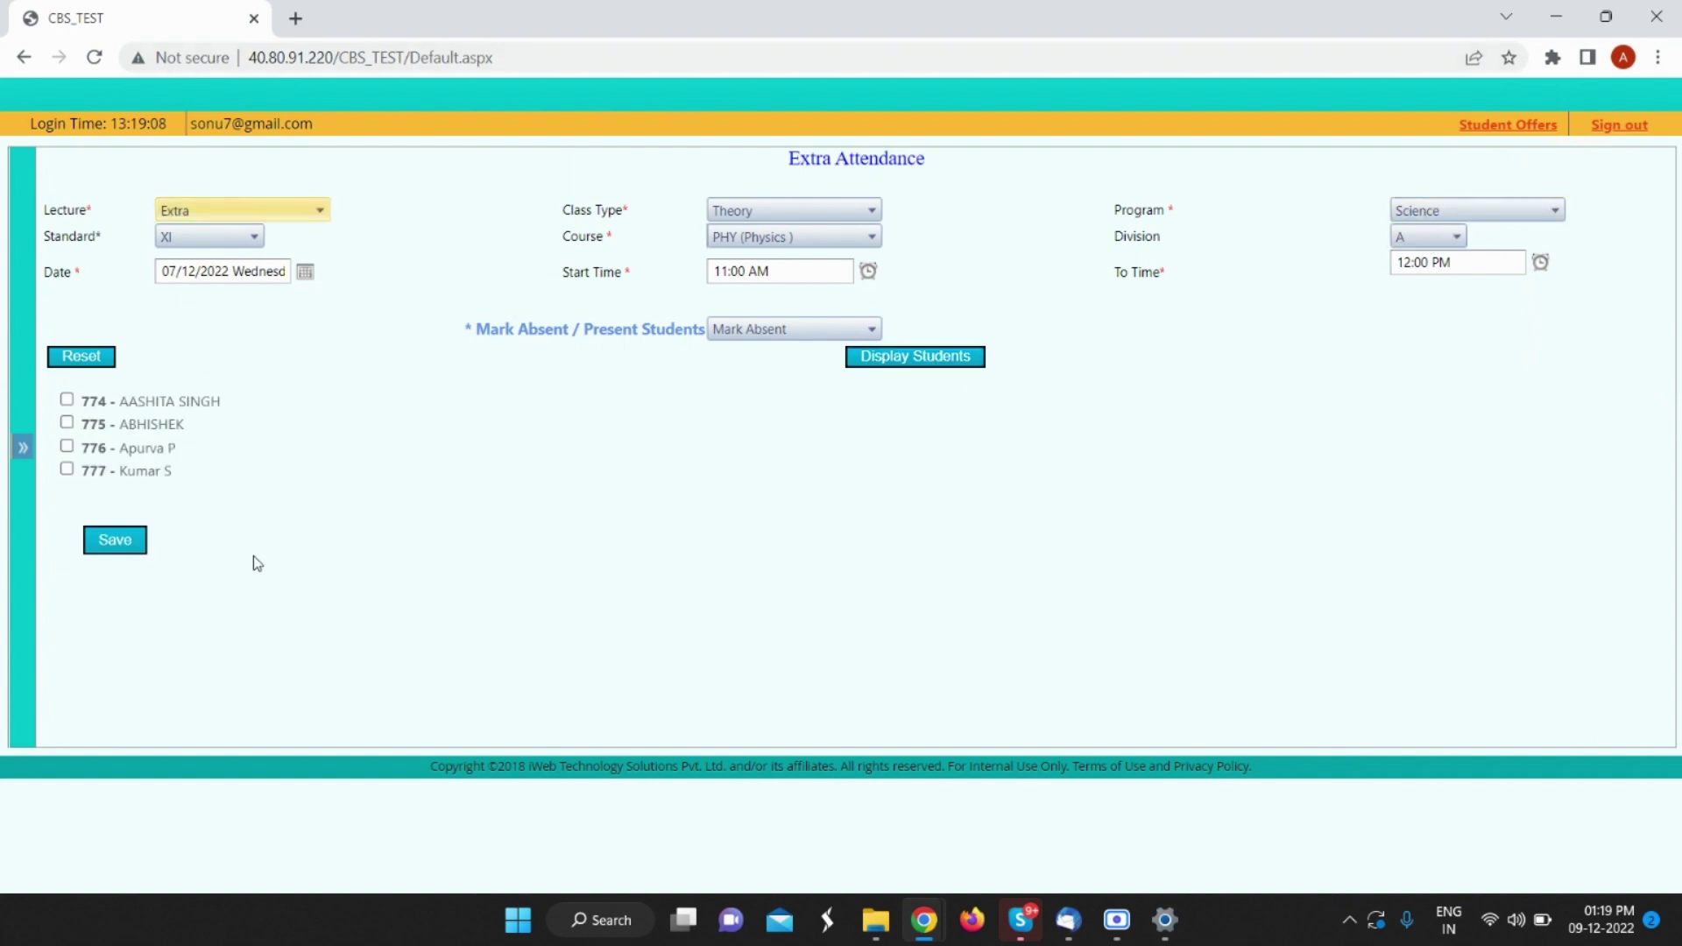
Step: Mark all four listed students present for the extra Physics lecture using Mark Present, and save the attendance
left_click(757, 326)
left_click(768, 375)
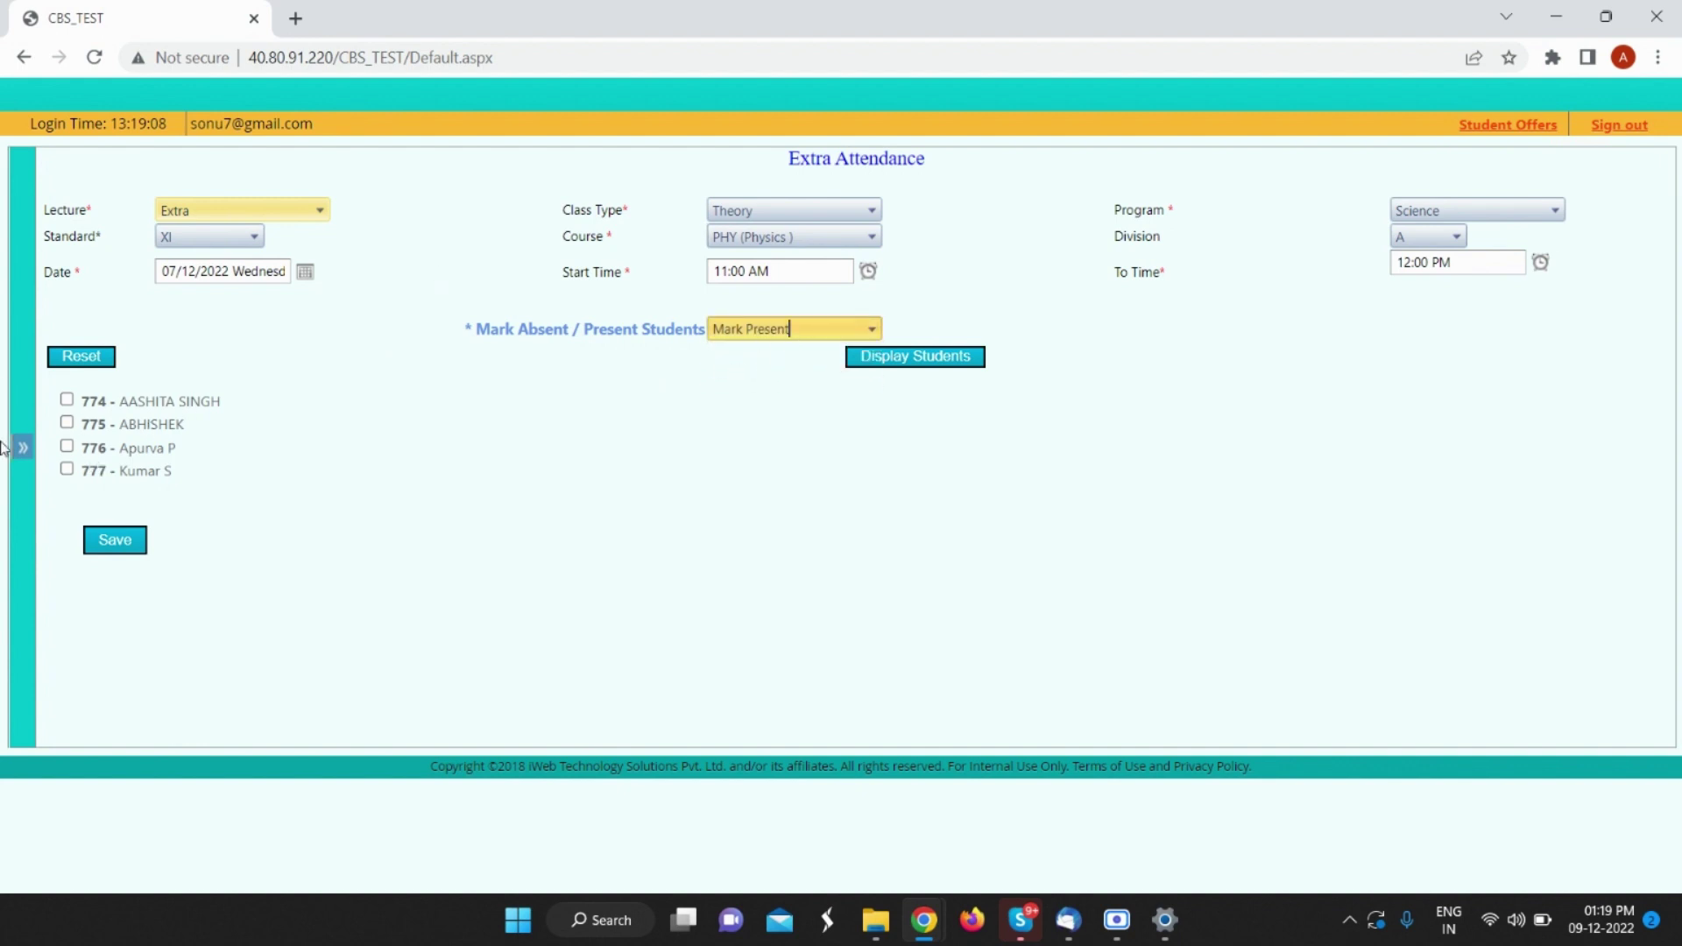
left_click(67, 399)
left_click(67, 422)
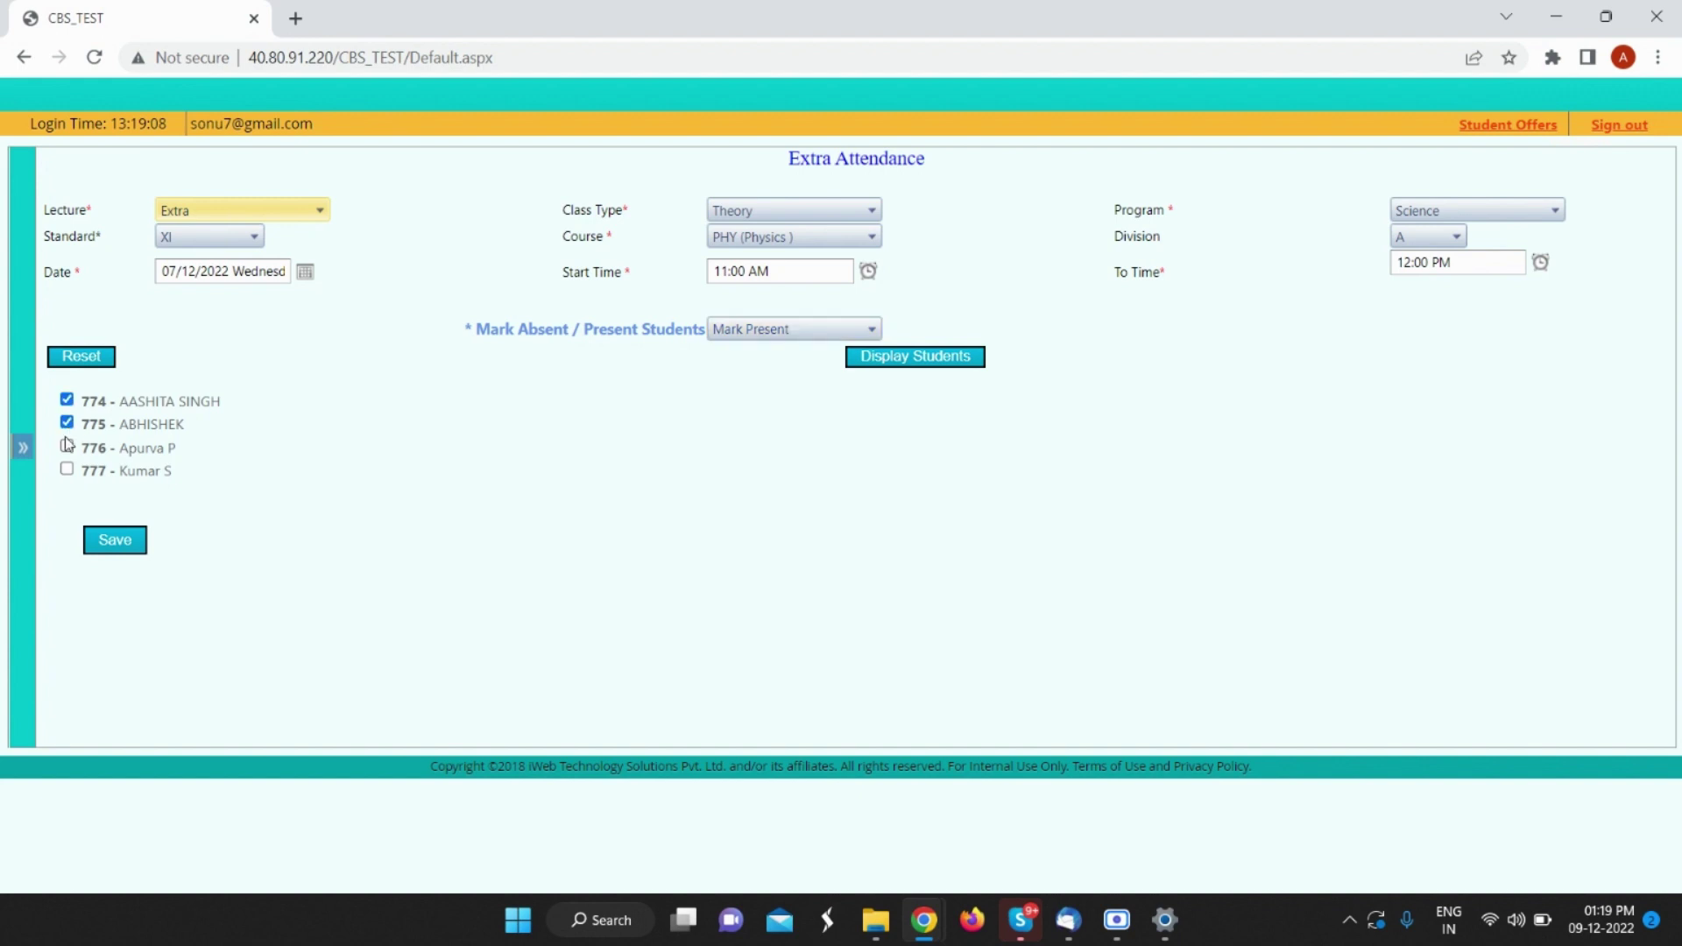
left_click(68, 447)
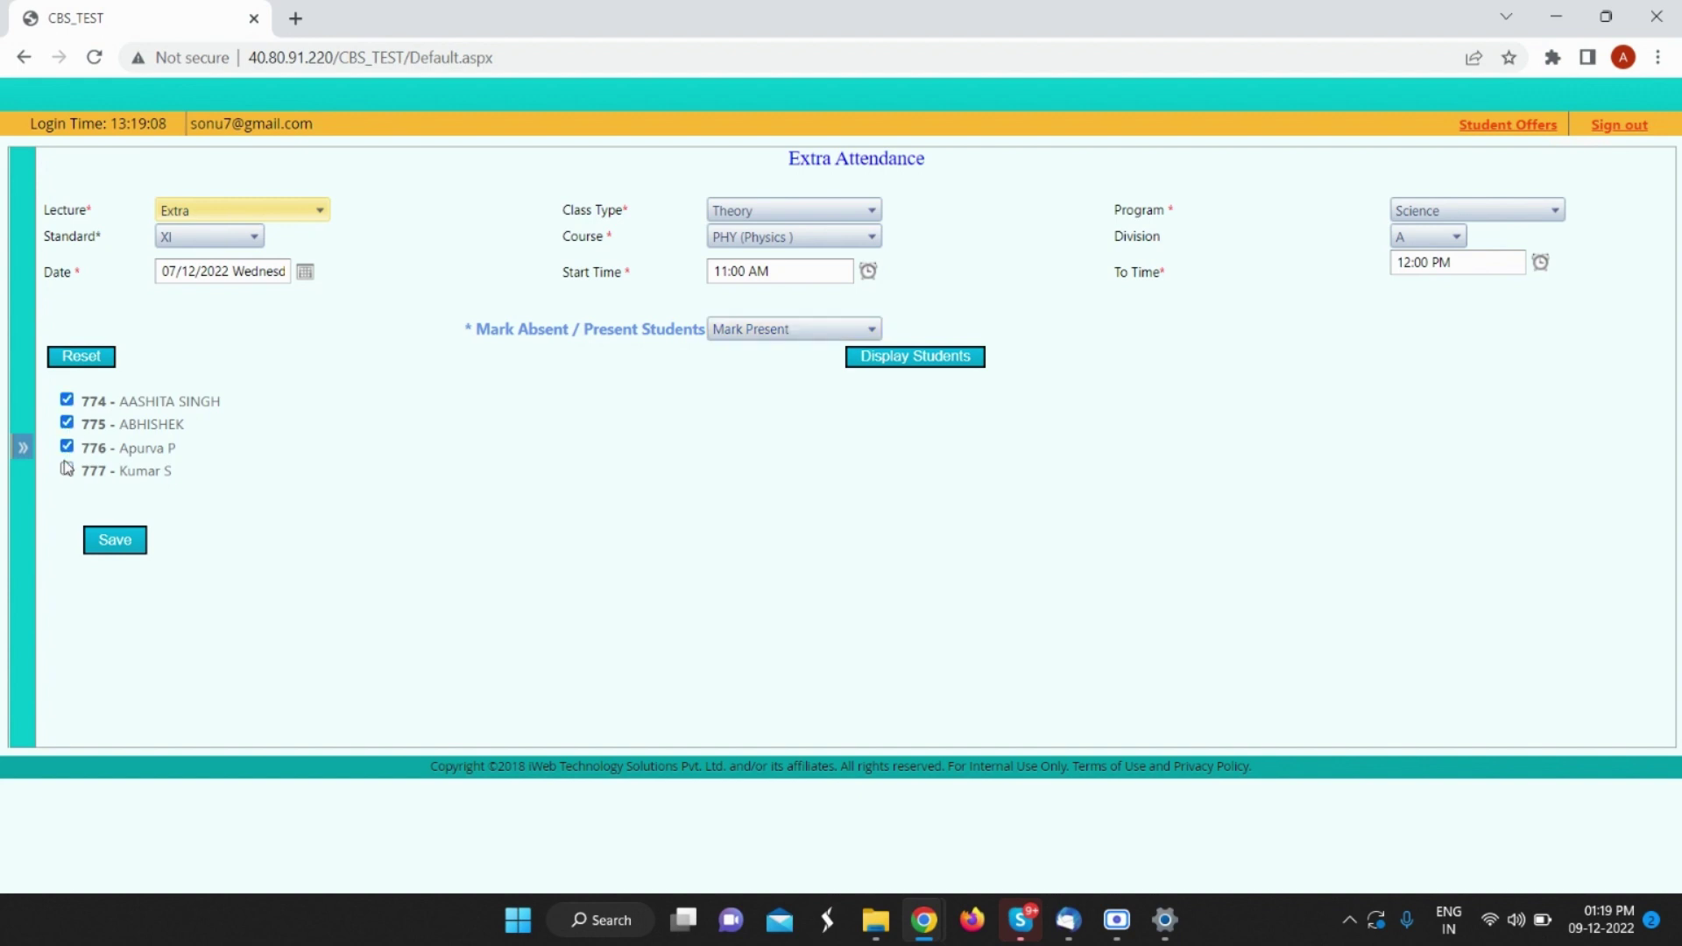
left_click(115, 543)
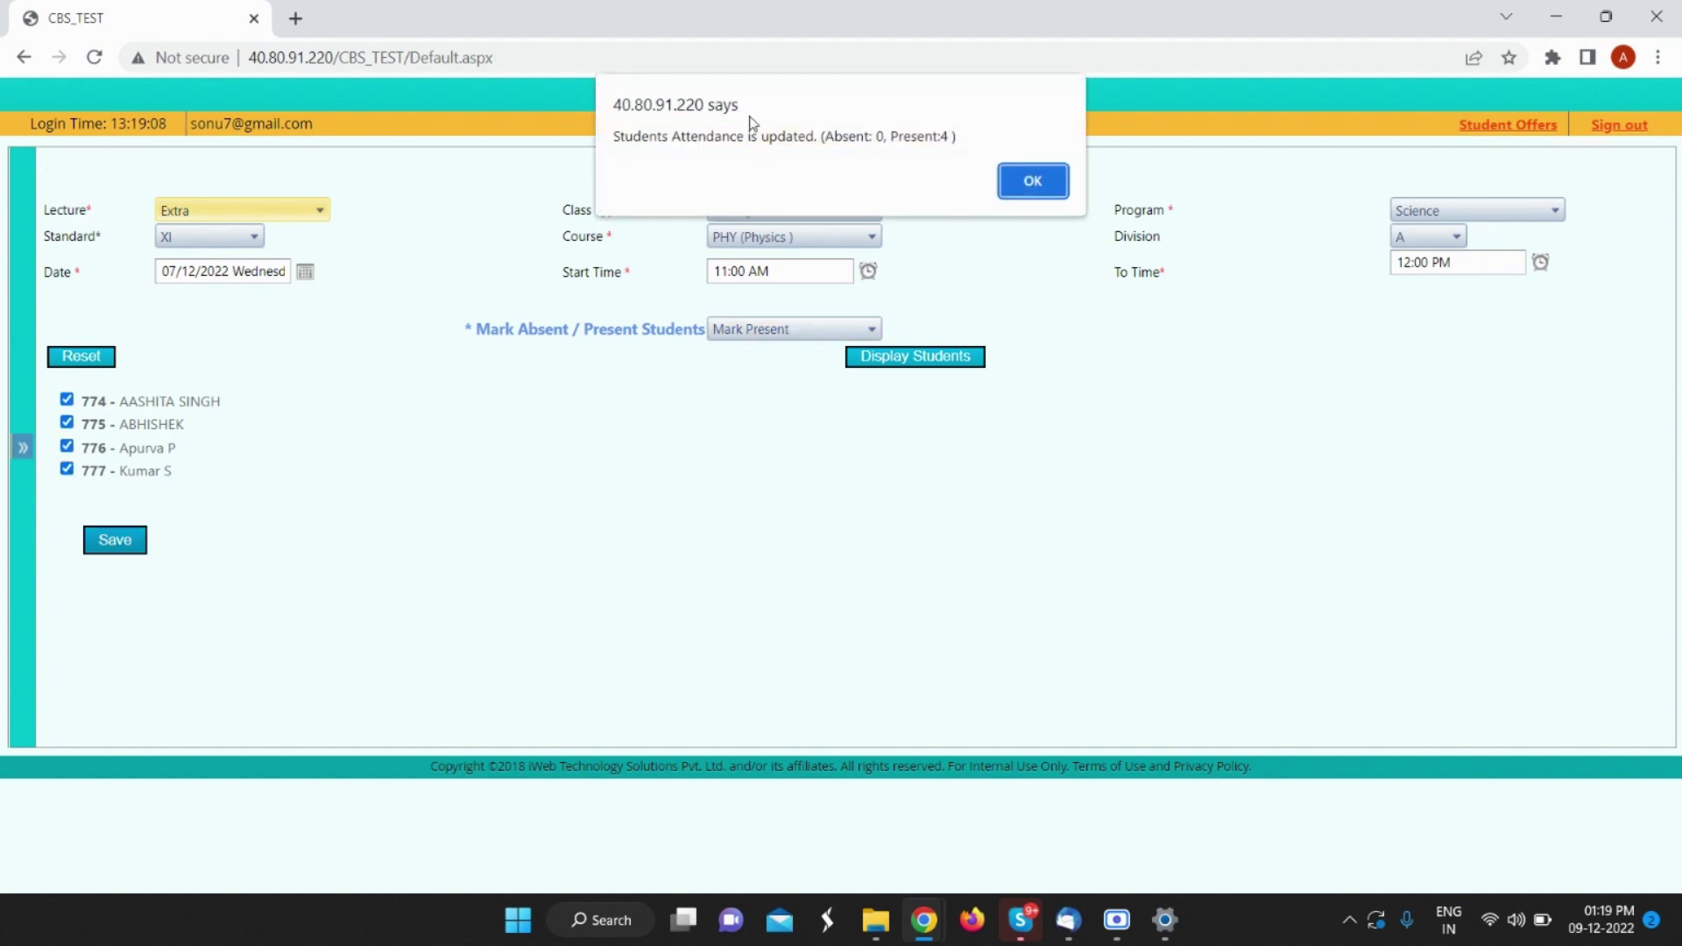
left_click(1031, 183)
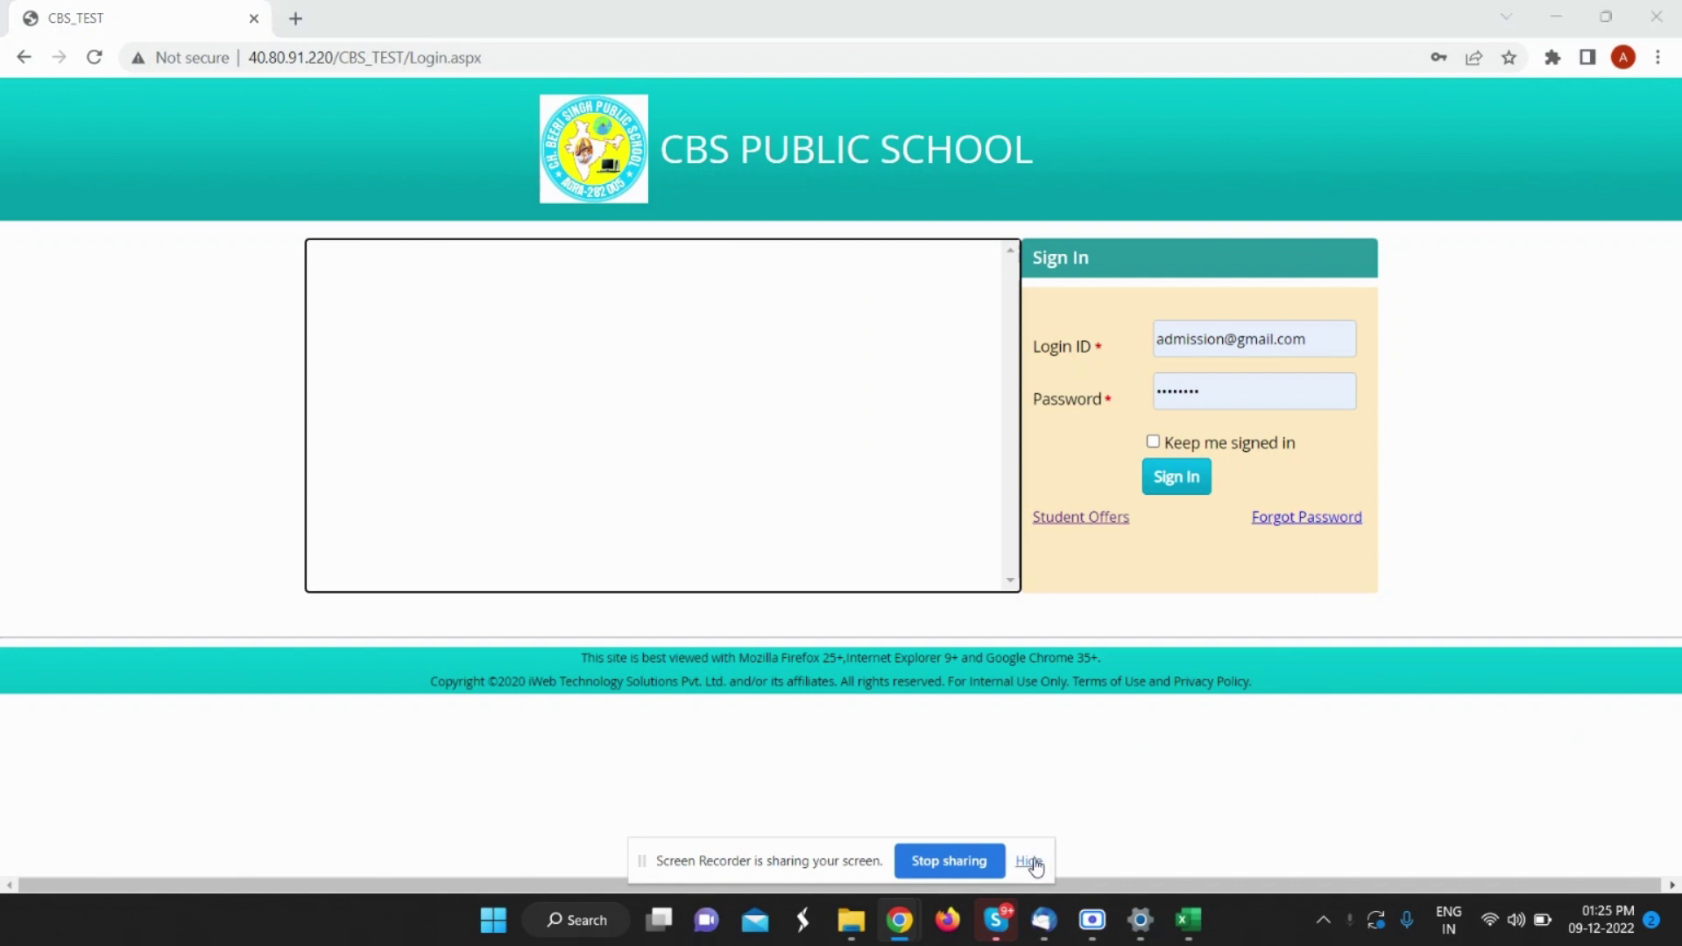
Step: Sign in with the prefilled admission account and open the TimeTable Report from the attendance reports
left_click(1034, 864)
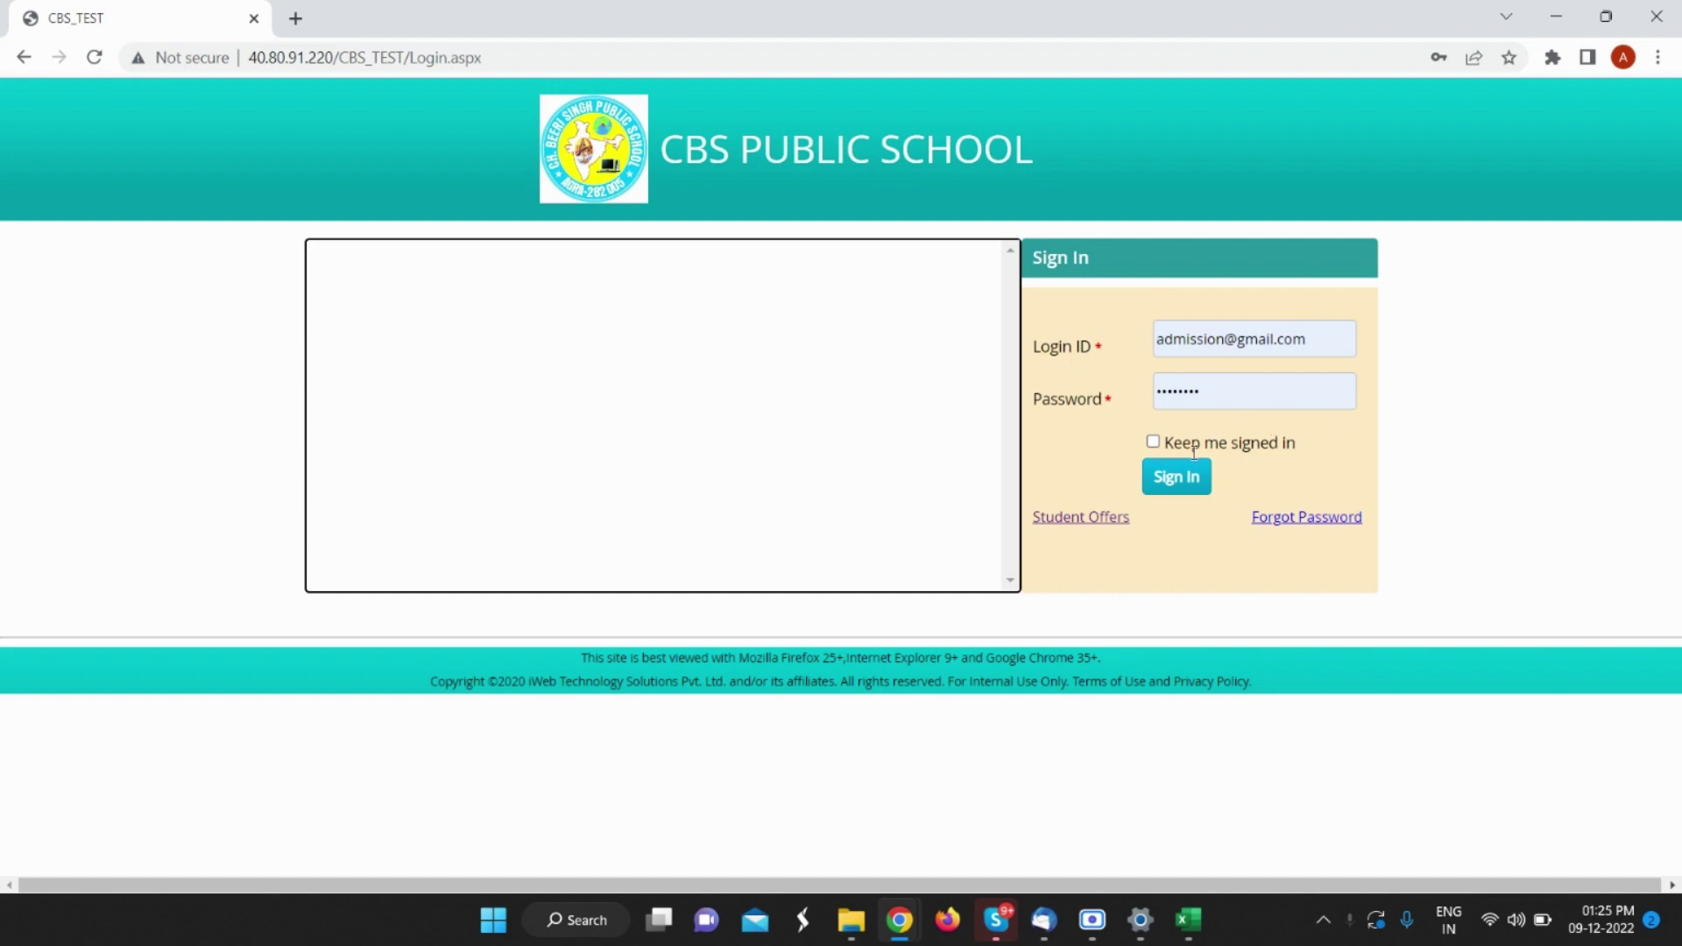
left_click(1179, 478)
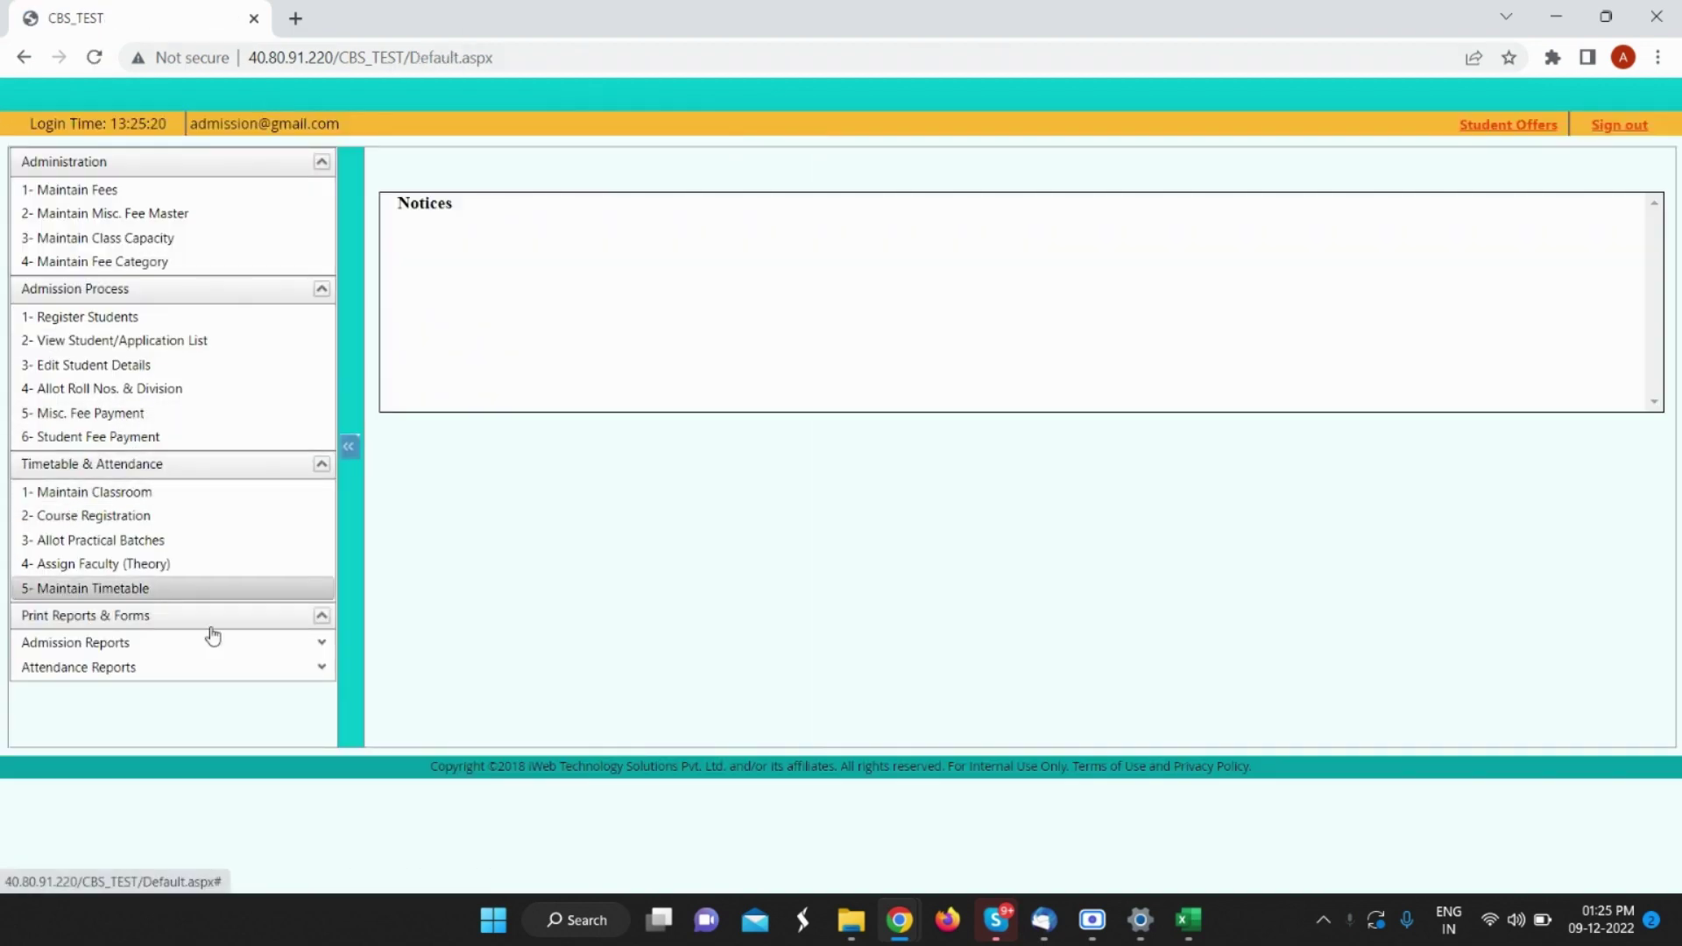
left_click(232, 668)
scroll(184, 583, "down", 1)
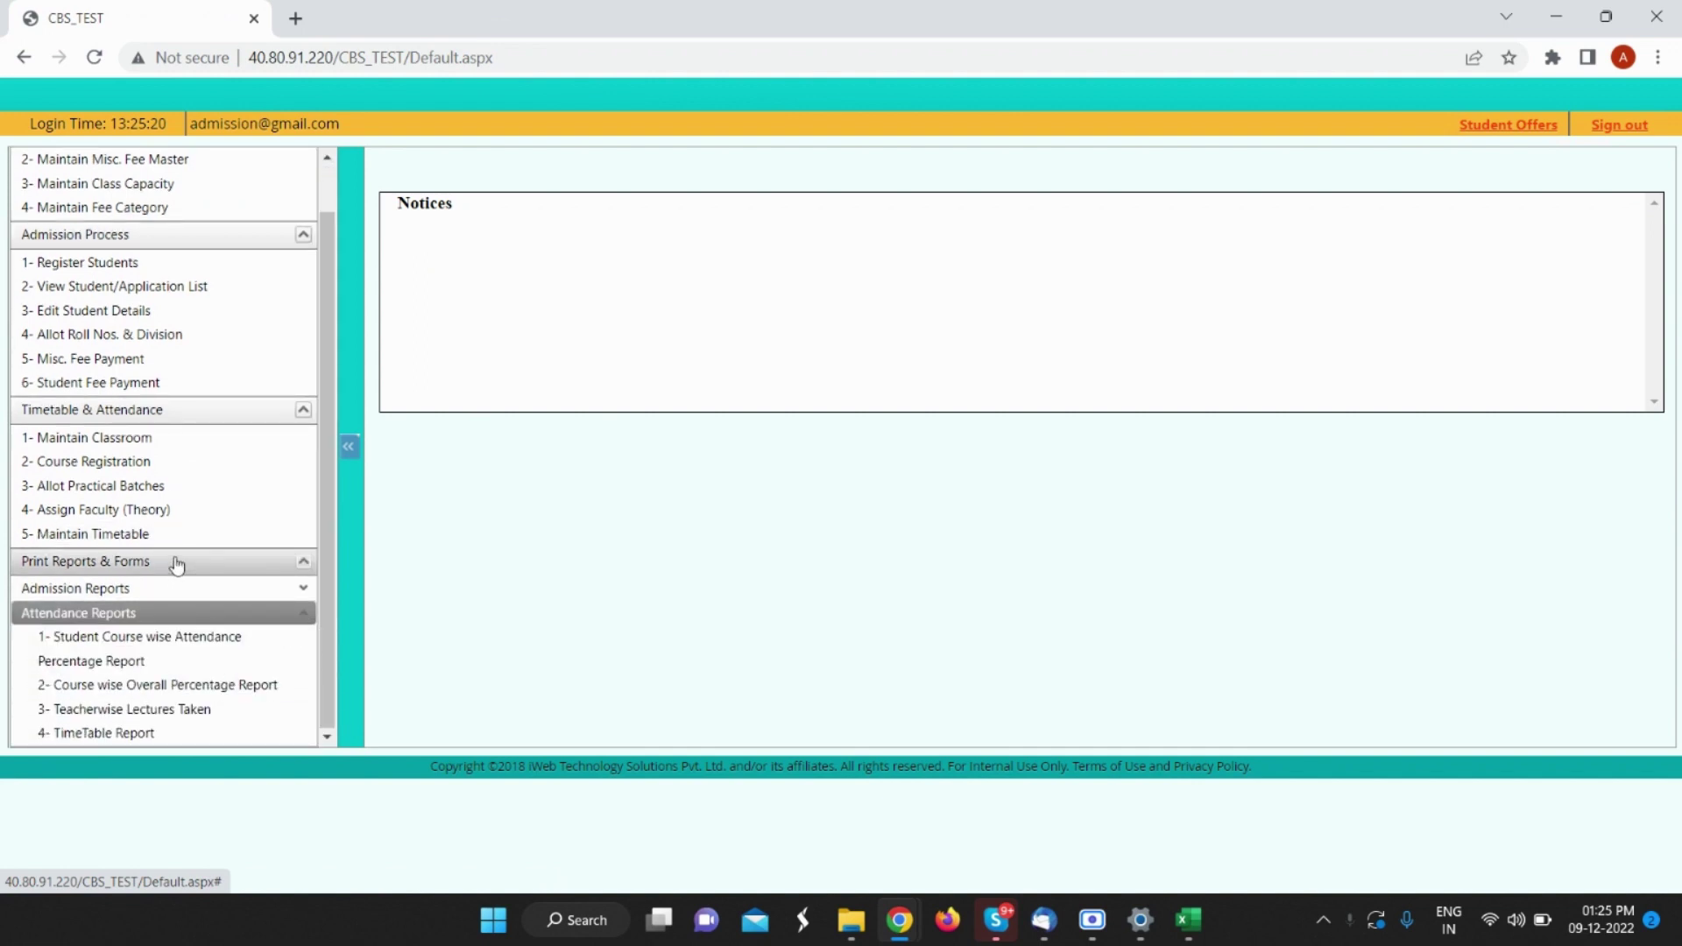
left_click(119, 738)
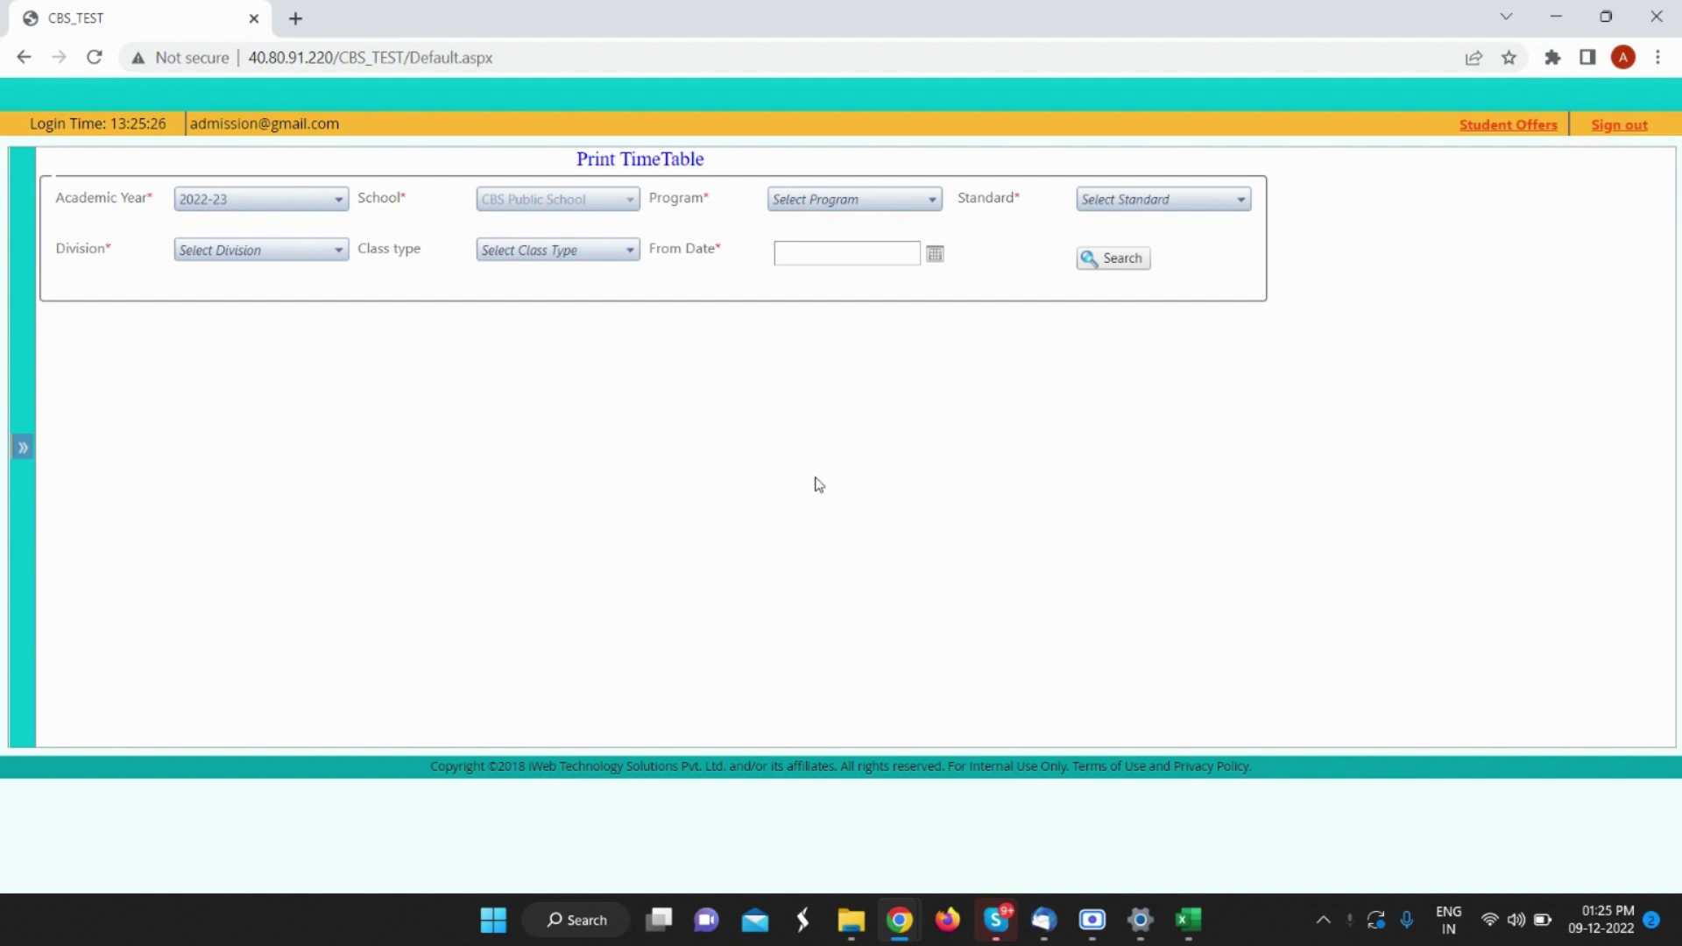
Step: Generate the Science XI division A timetable report from 12/5/2022, review Monday's first period, and return to the report form
left_click(819, 204)
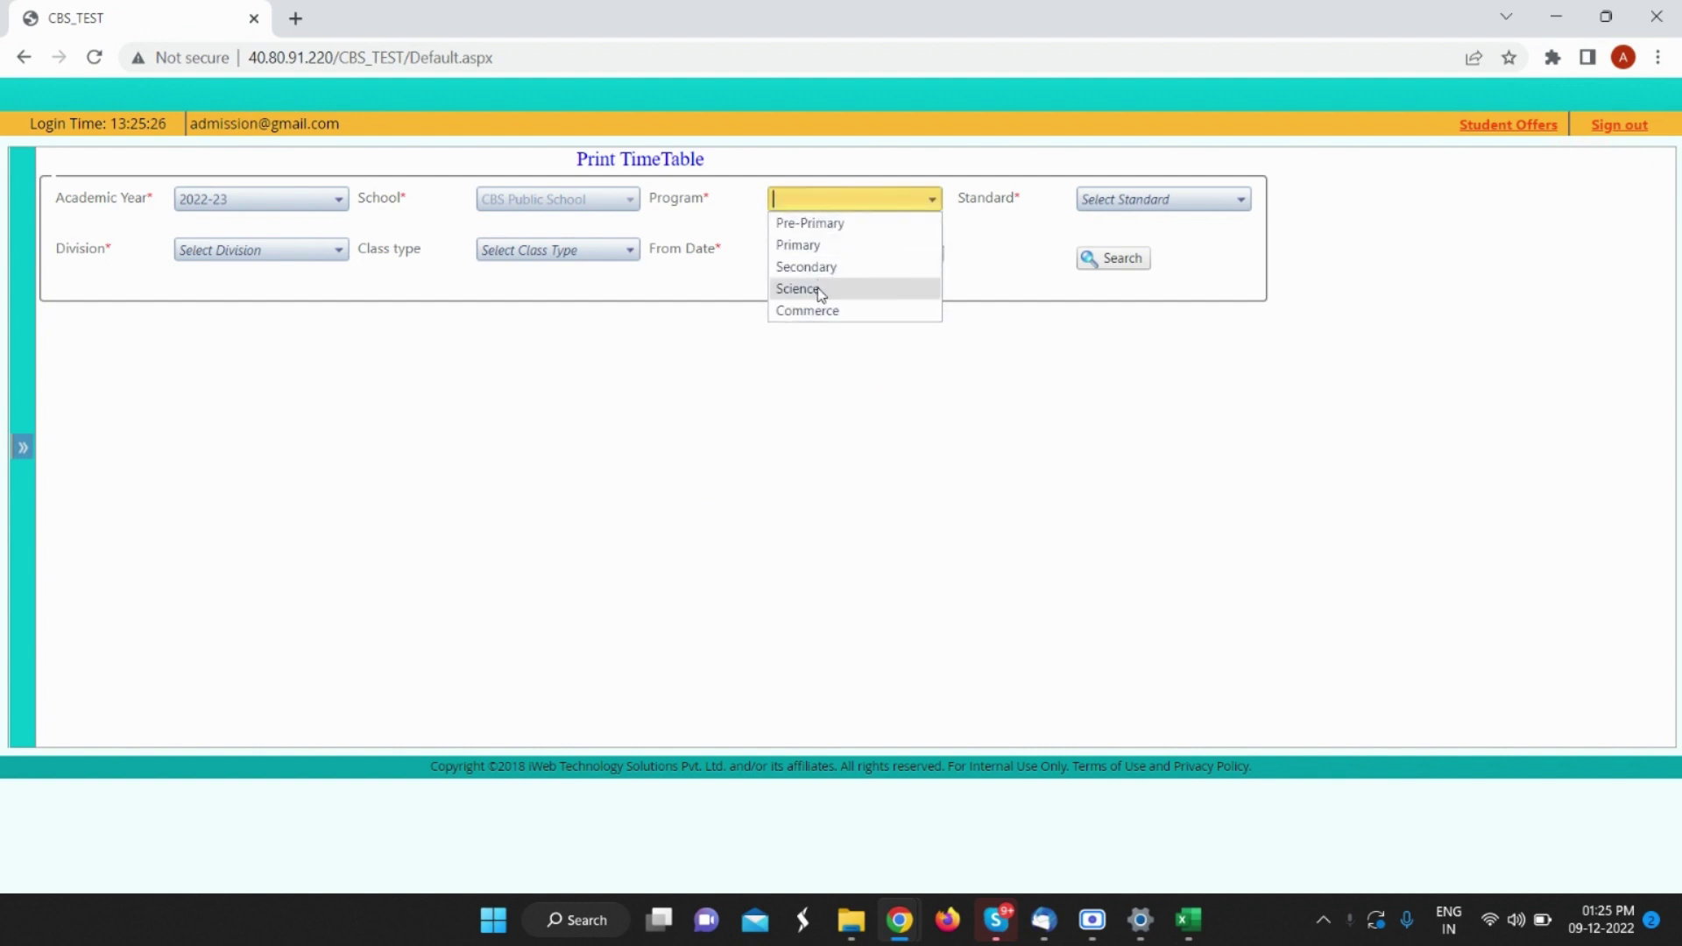
left_click(807, 289)
left_click(1128, 206)
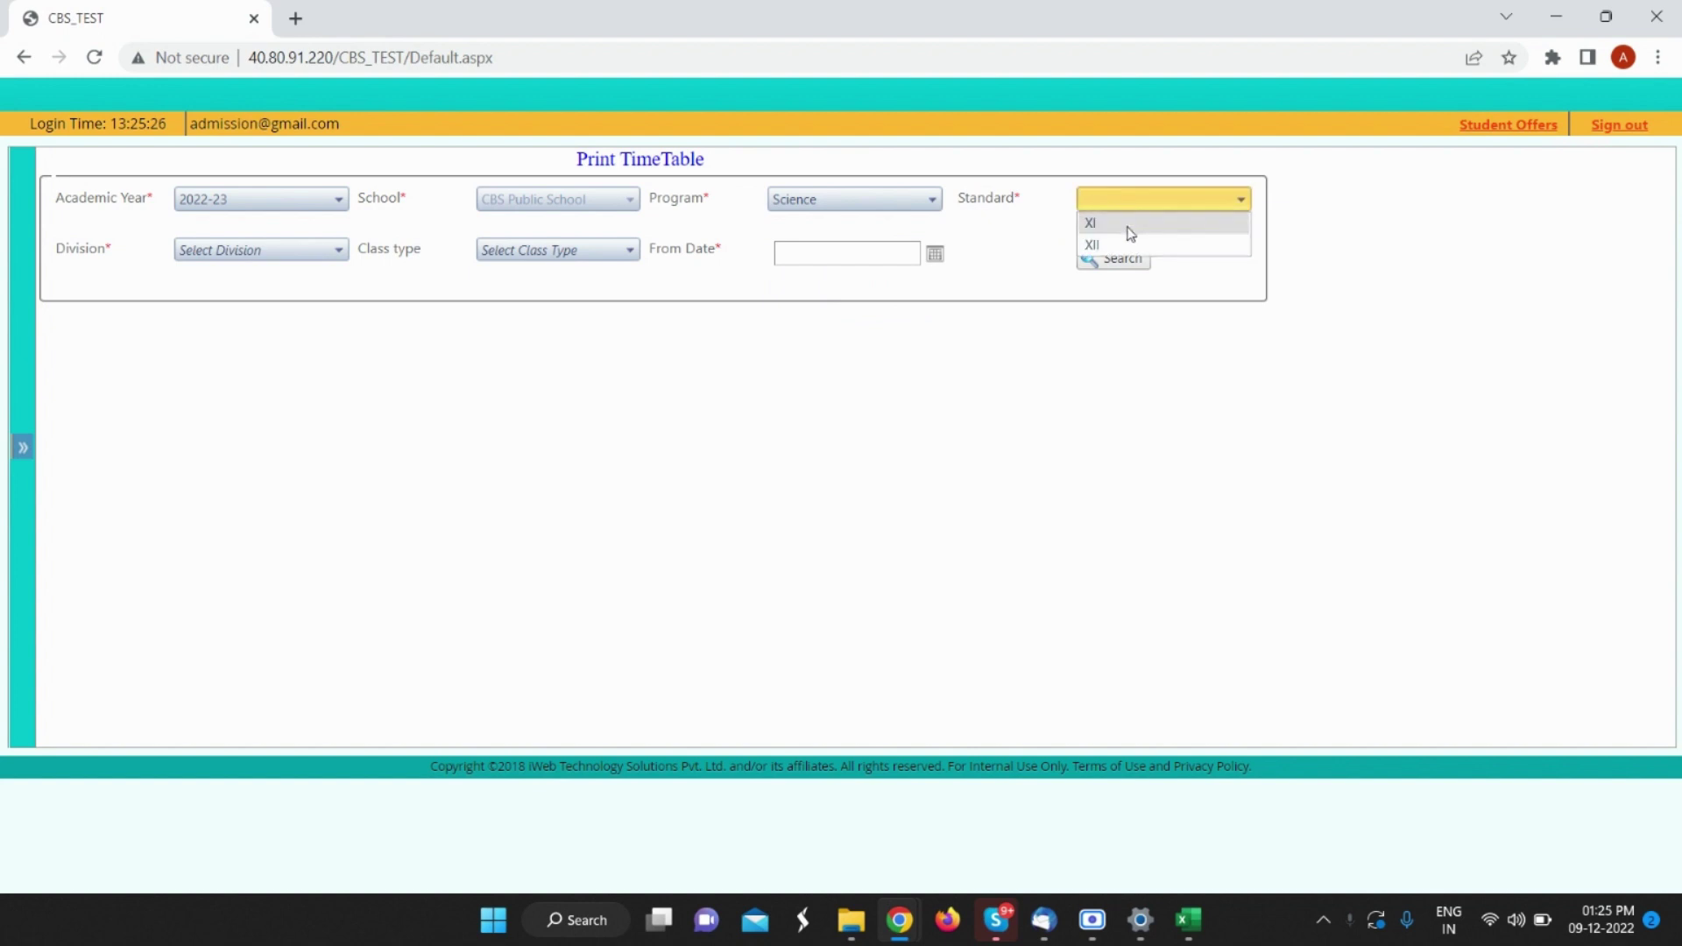
left_click(1128, 227)
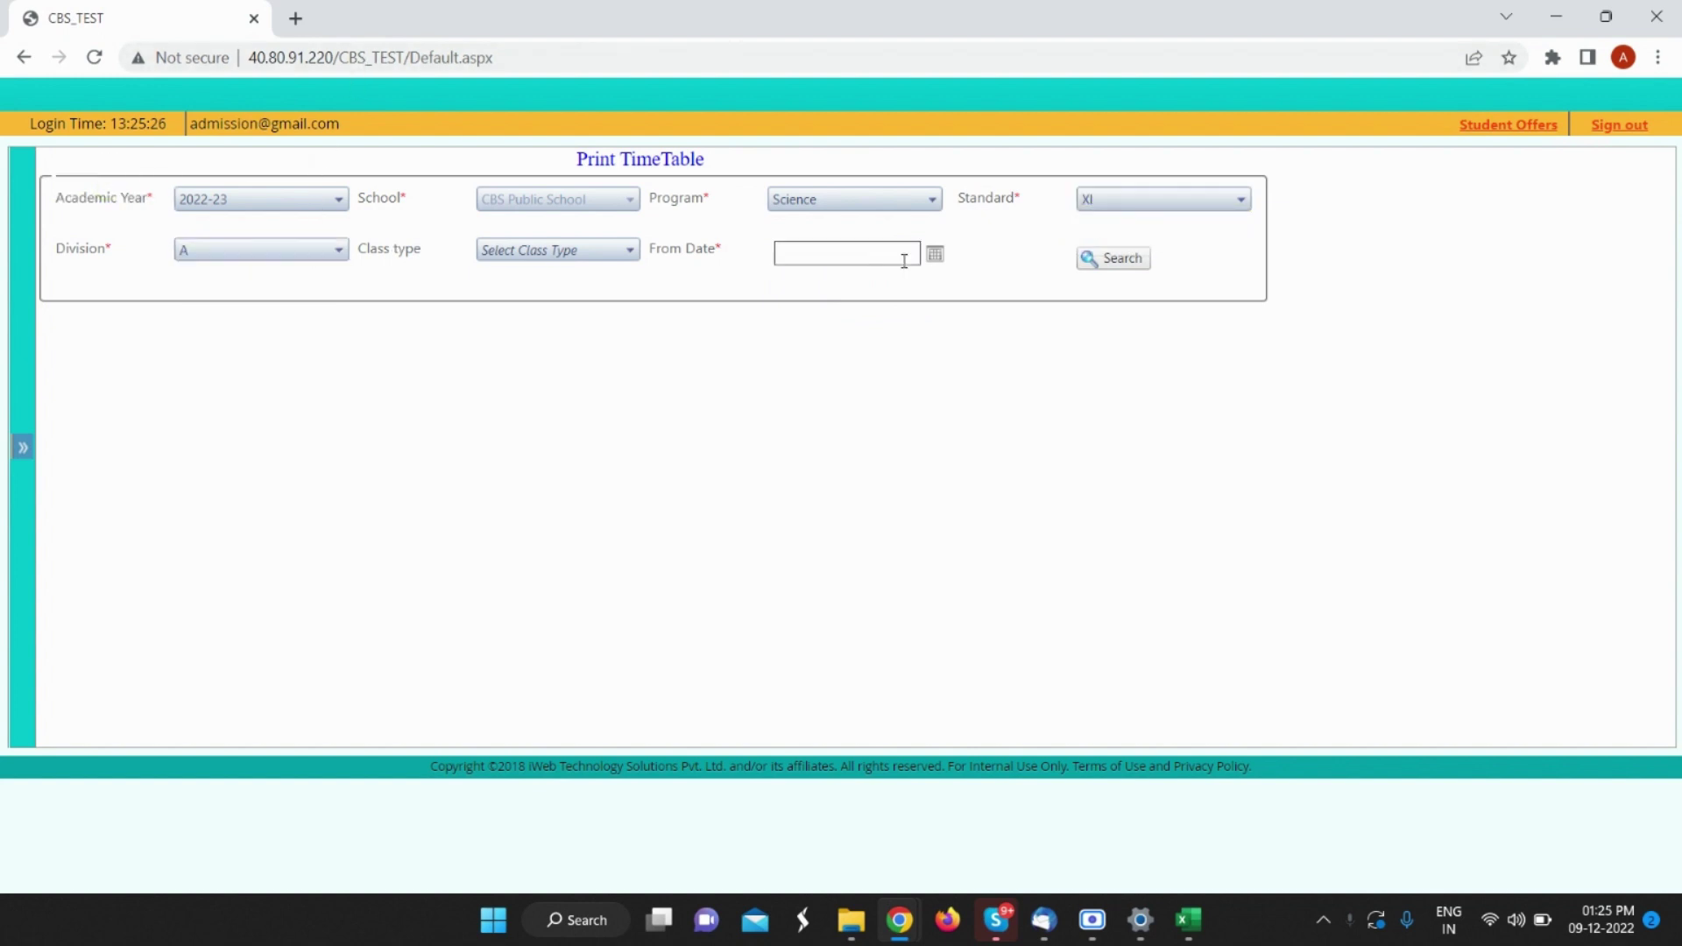
left_click(936, 256)
left_click(856, 359)
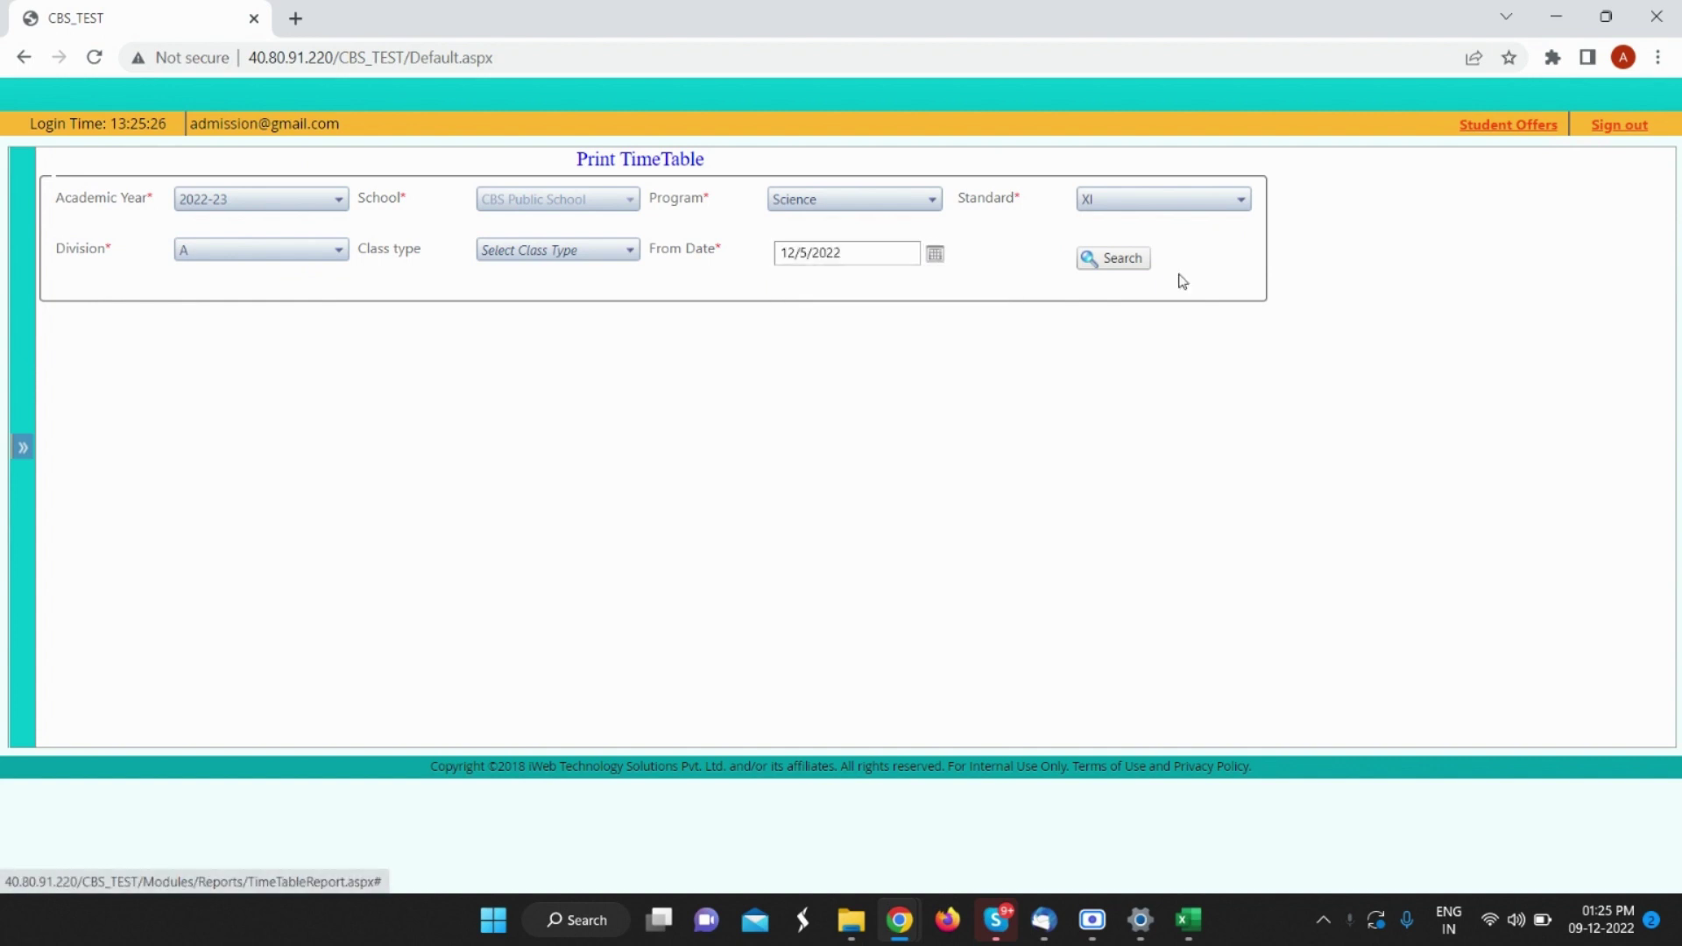
left_click(1113, 259)
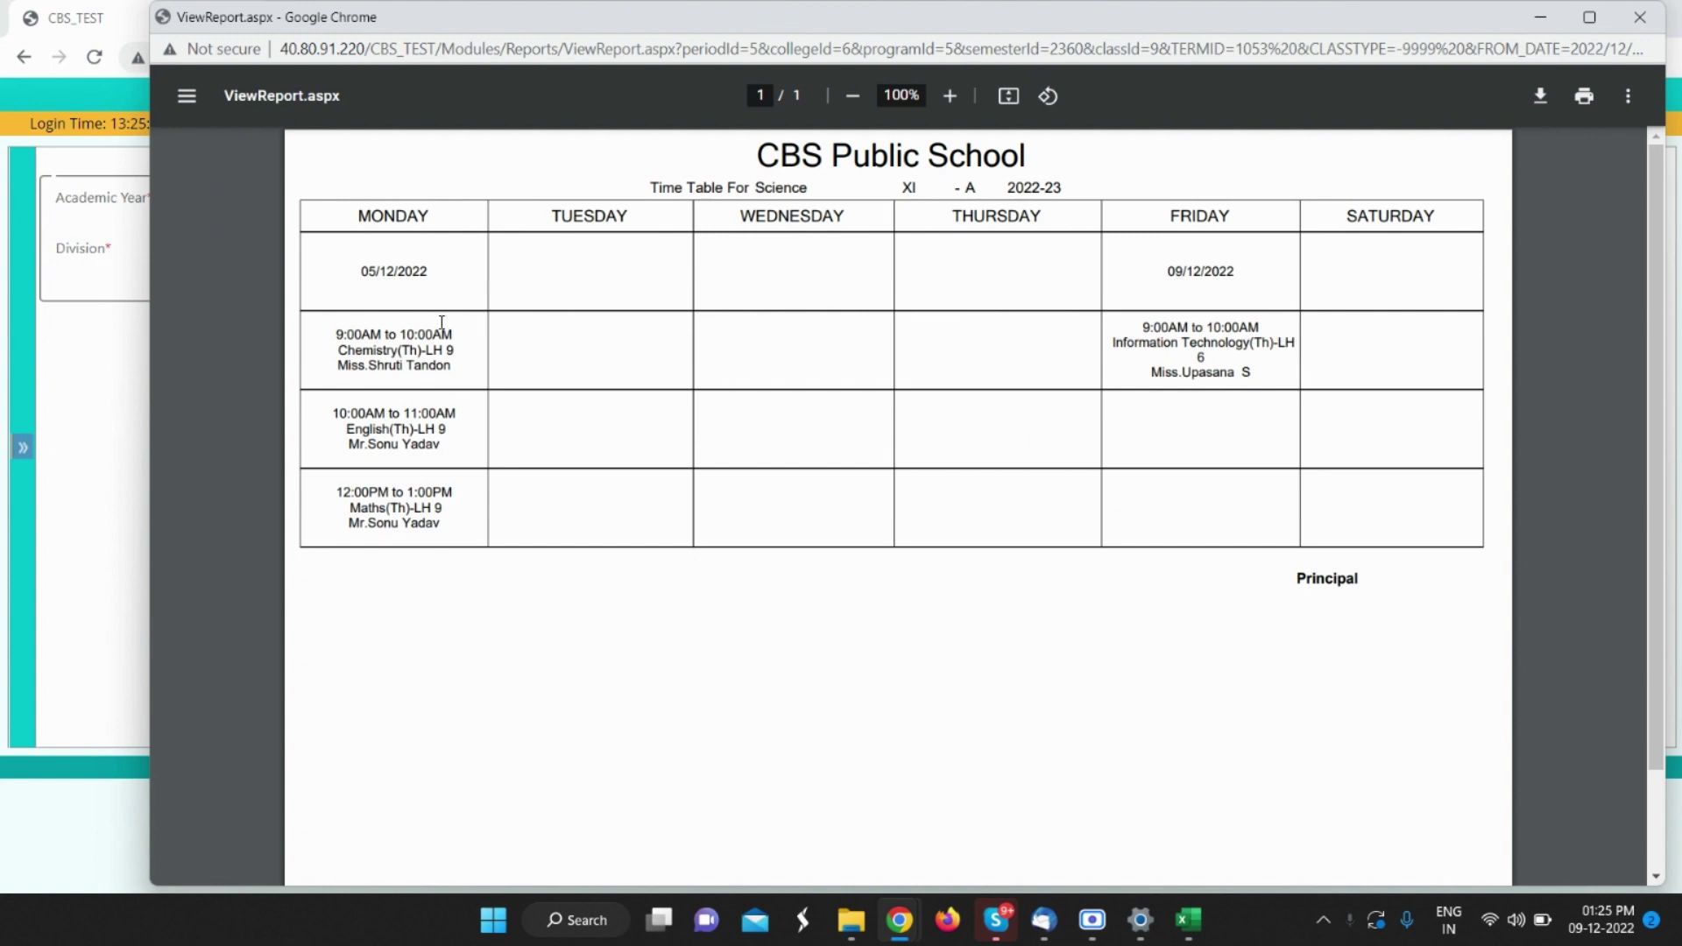
left_click_drag(455, 331, 343, 350)
left_click_drag(455, 351, 335, 359)
left_click(75, 337)
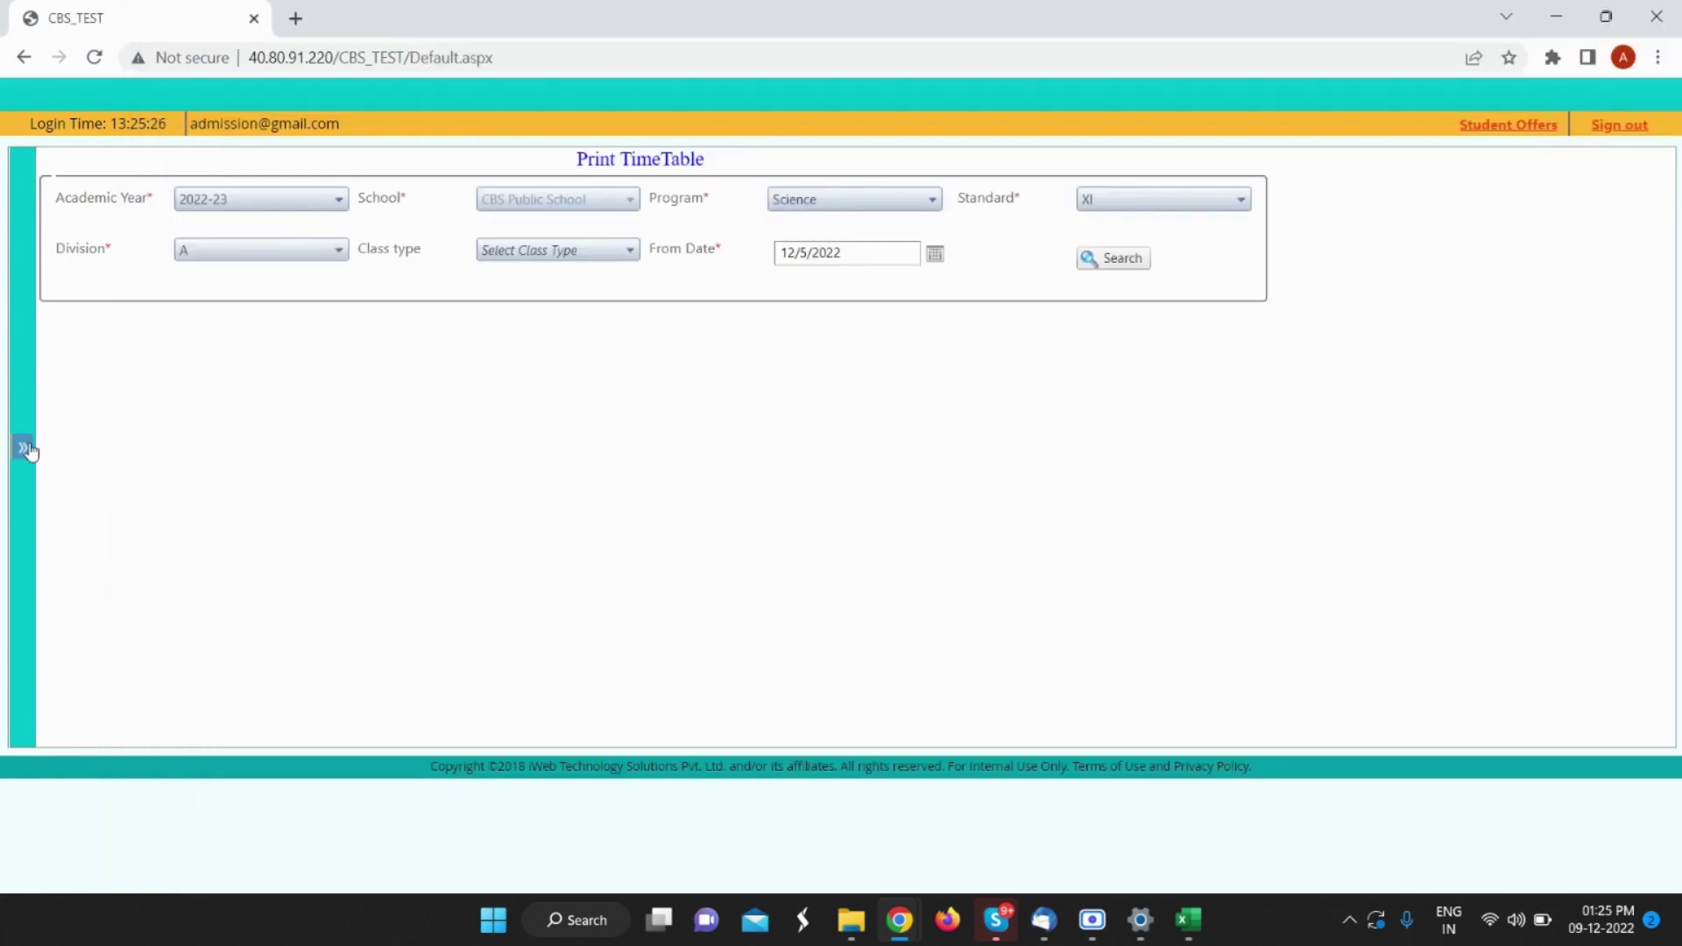
Step: Open the Student Course wise Attendance Percentage Report and choose the Science program, standard XI, division A
left_click(25, 447)
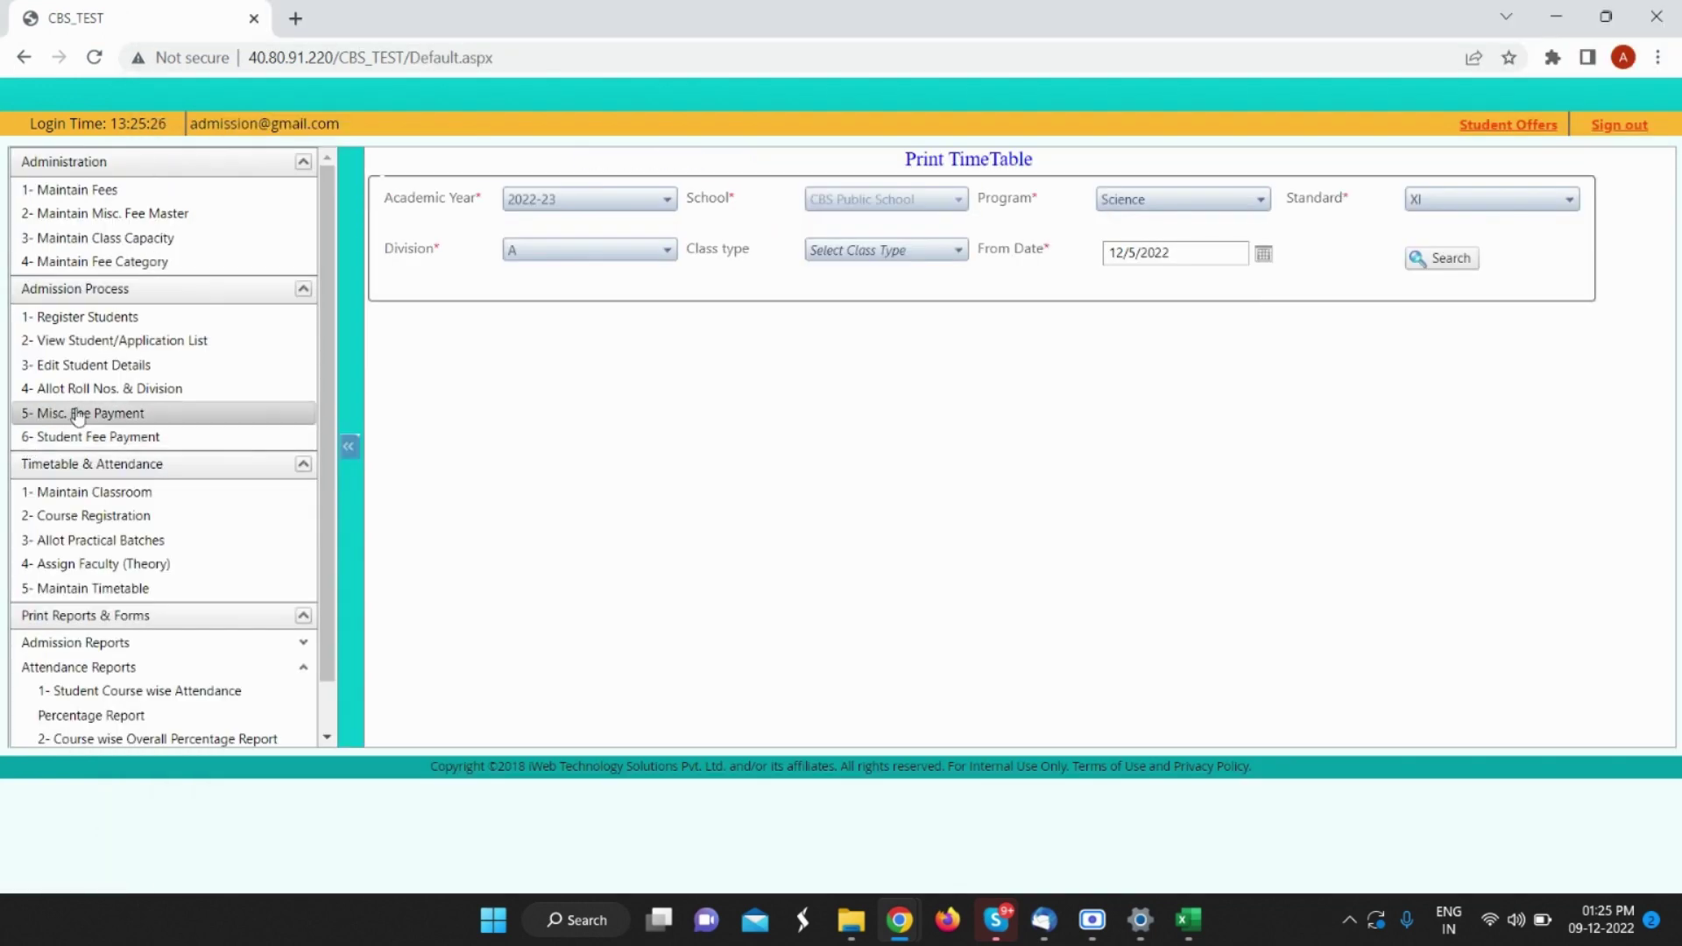
left_click(171, 698)
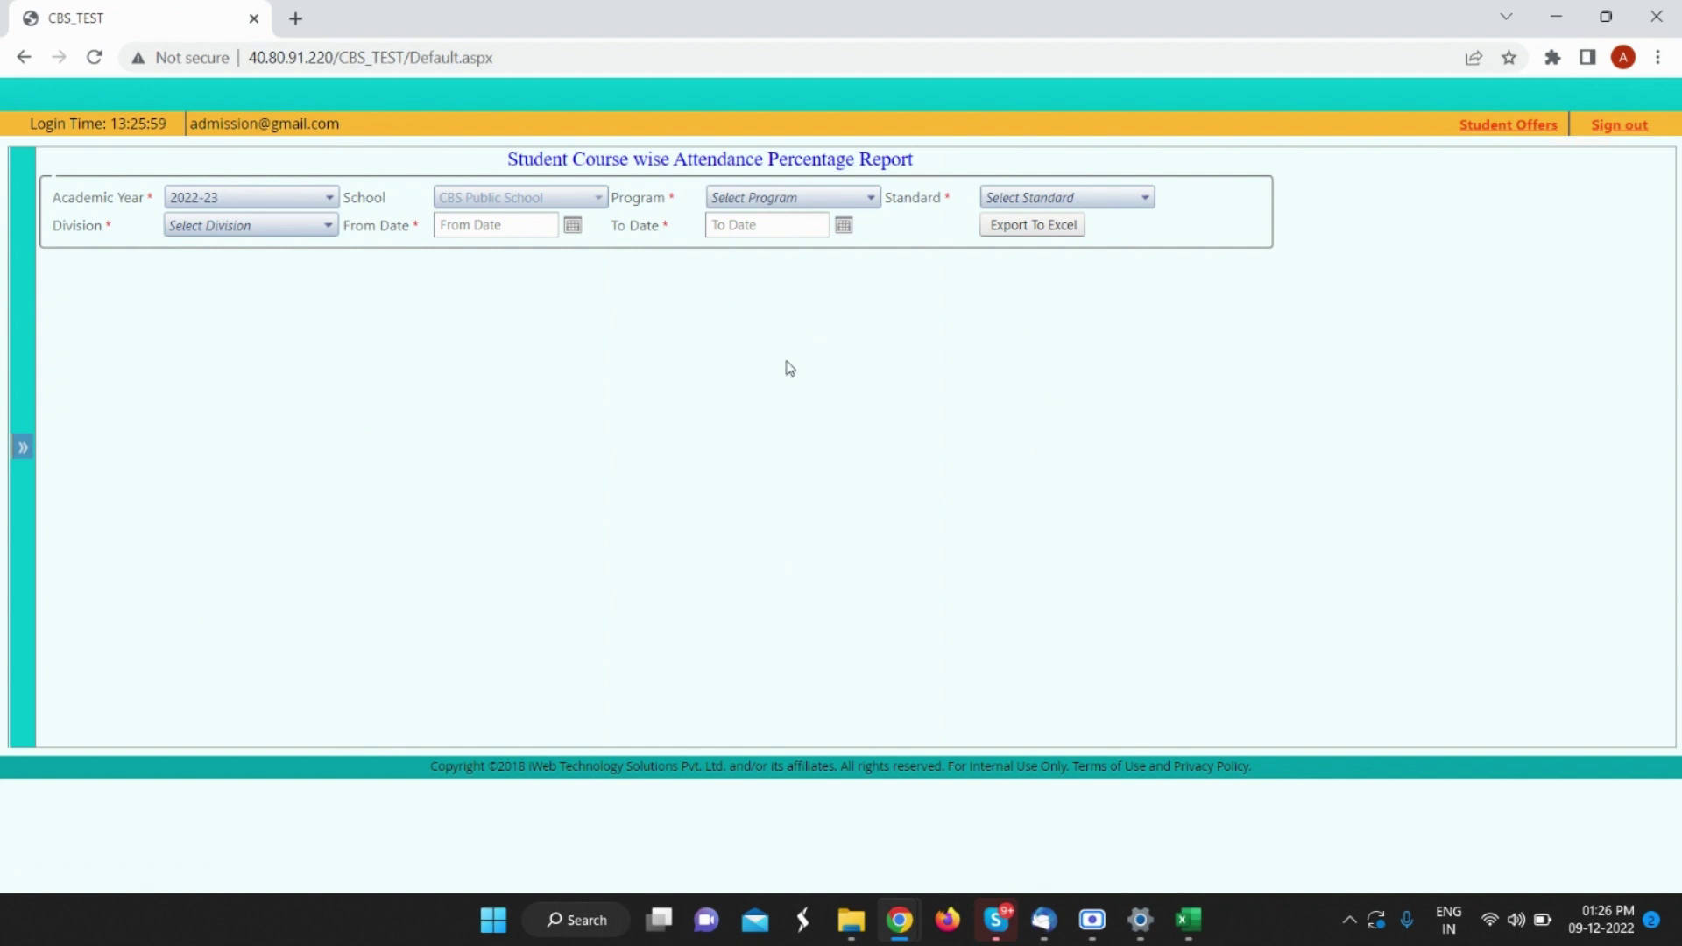
left_click(826, 191)
left_click(810, 288)
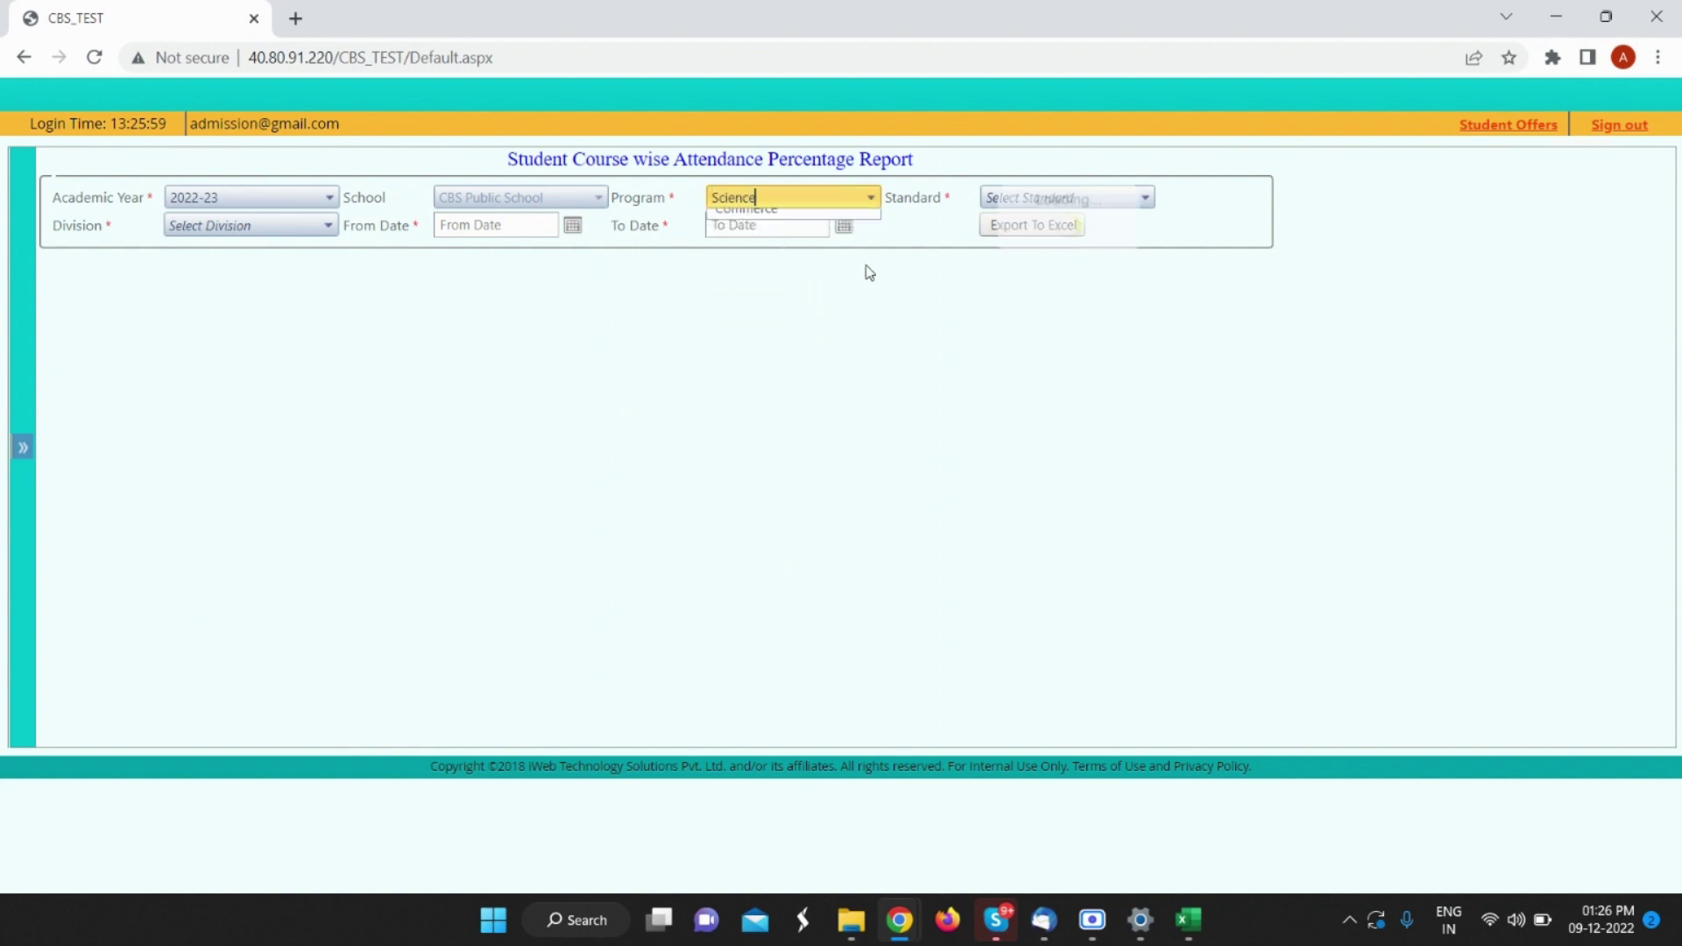
left_click(1019, 200)
left_click(1022, 223)
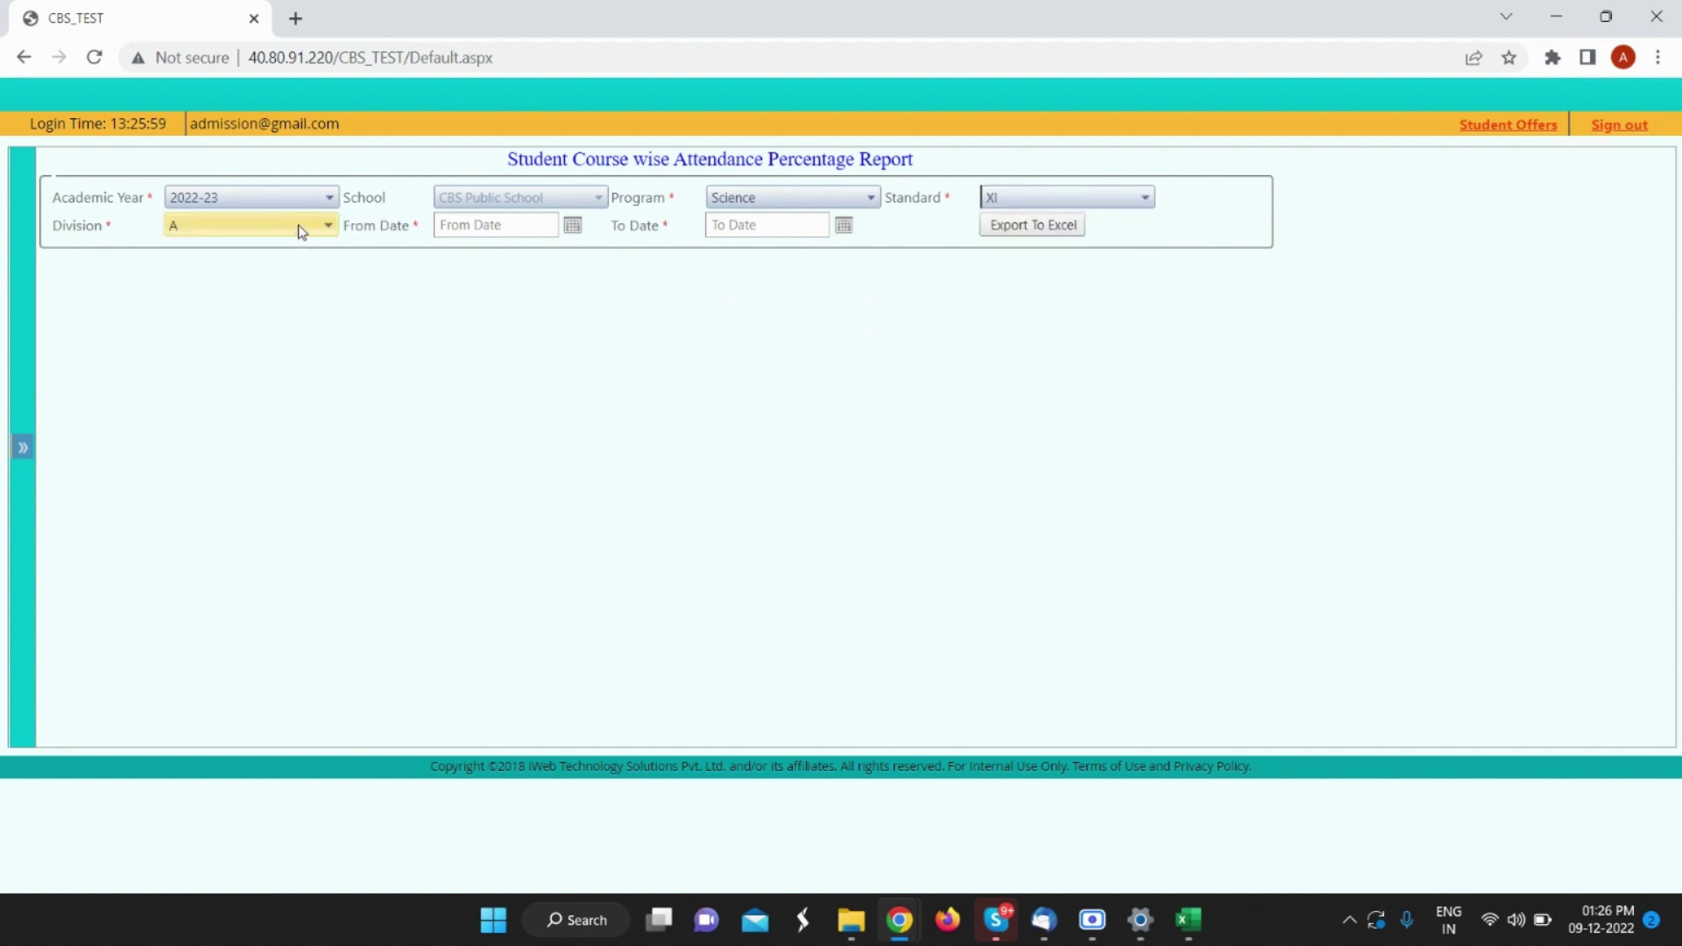
Step: Set the attendance percentage report's period from 01/11/2022 to 09/12/2022
left_click(573, 225)
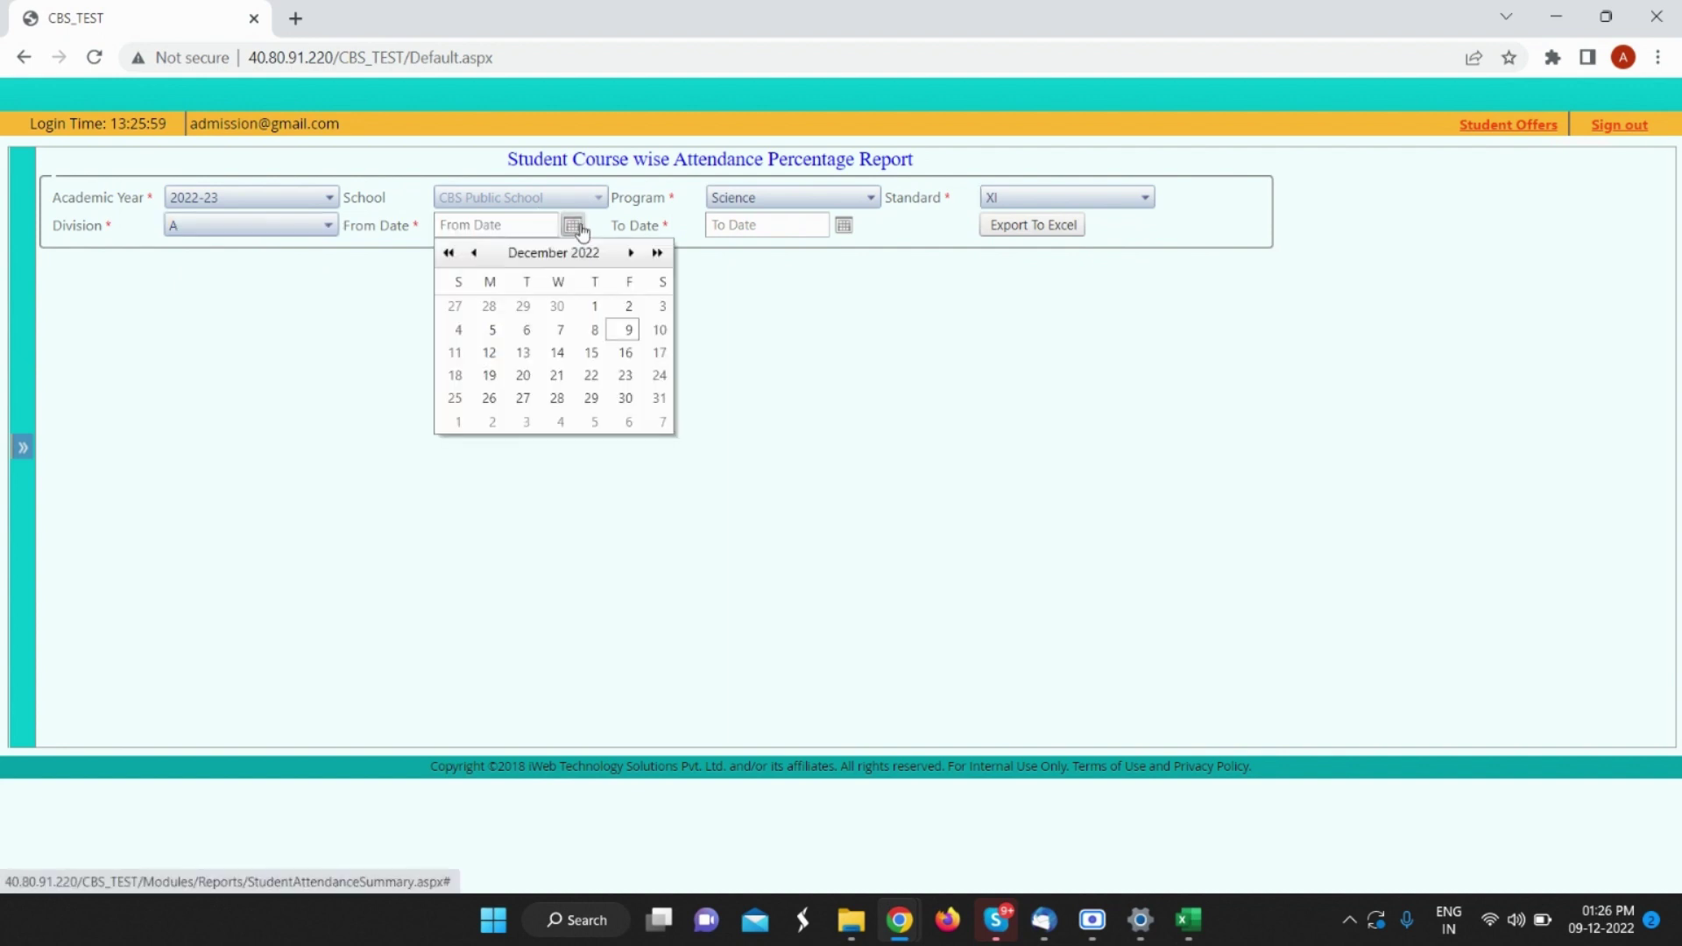
left_click(474, 253)
left_click(524, 307)
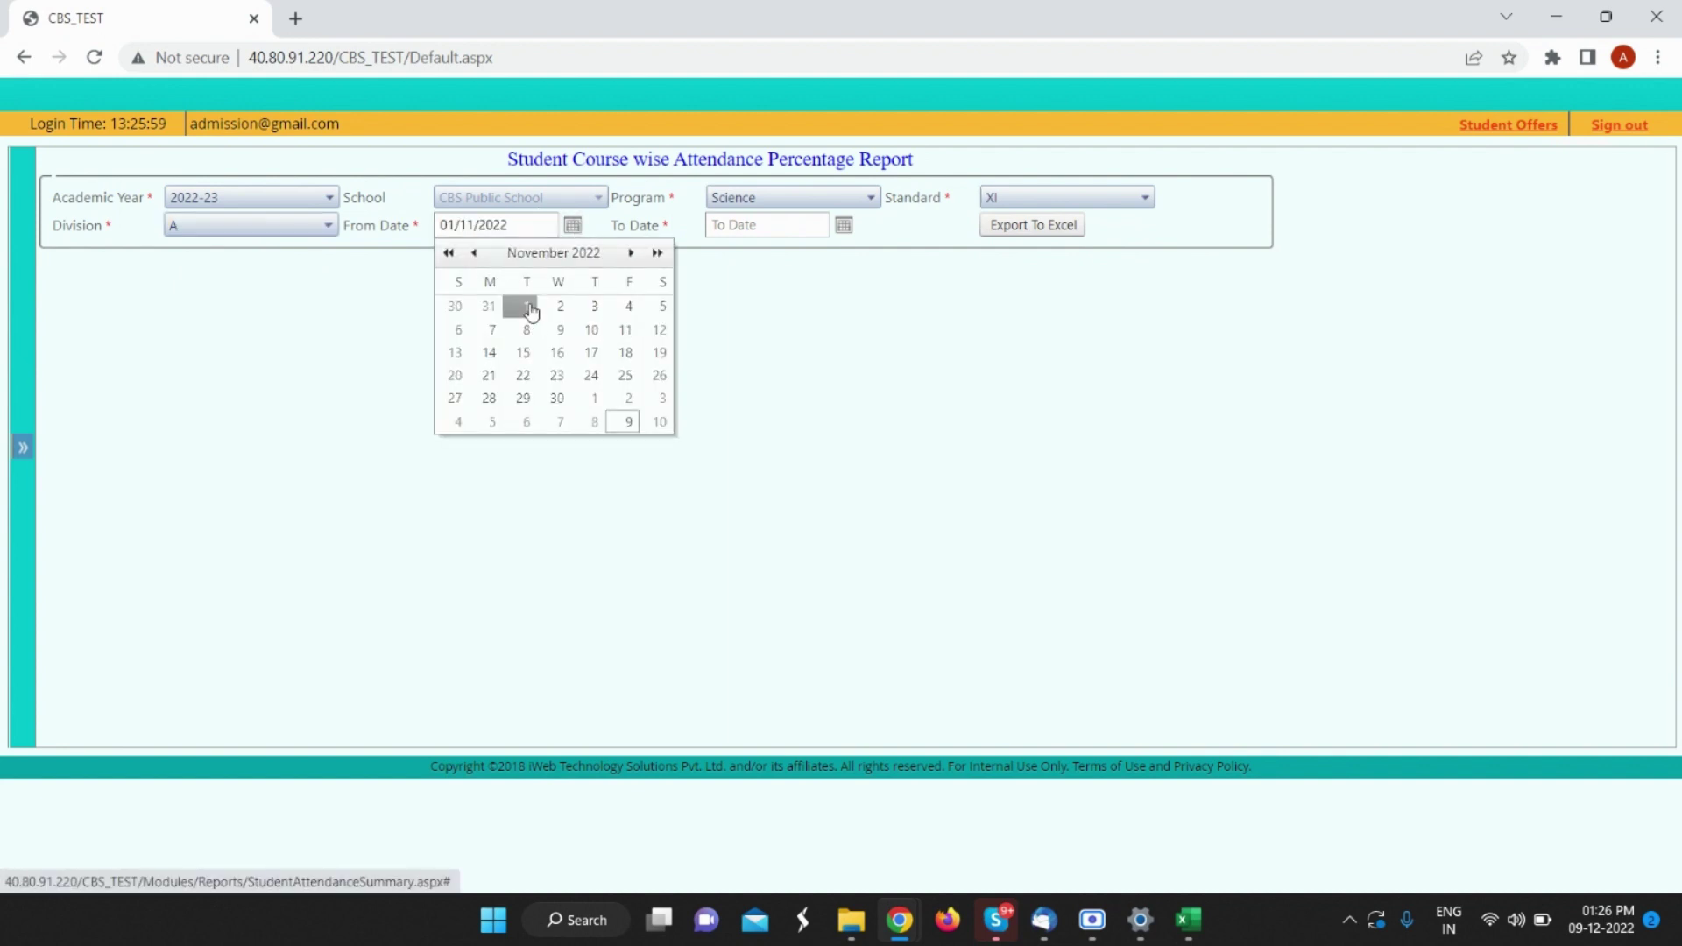
left_click(843, 226)
left_click(898, 327)
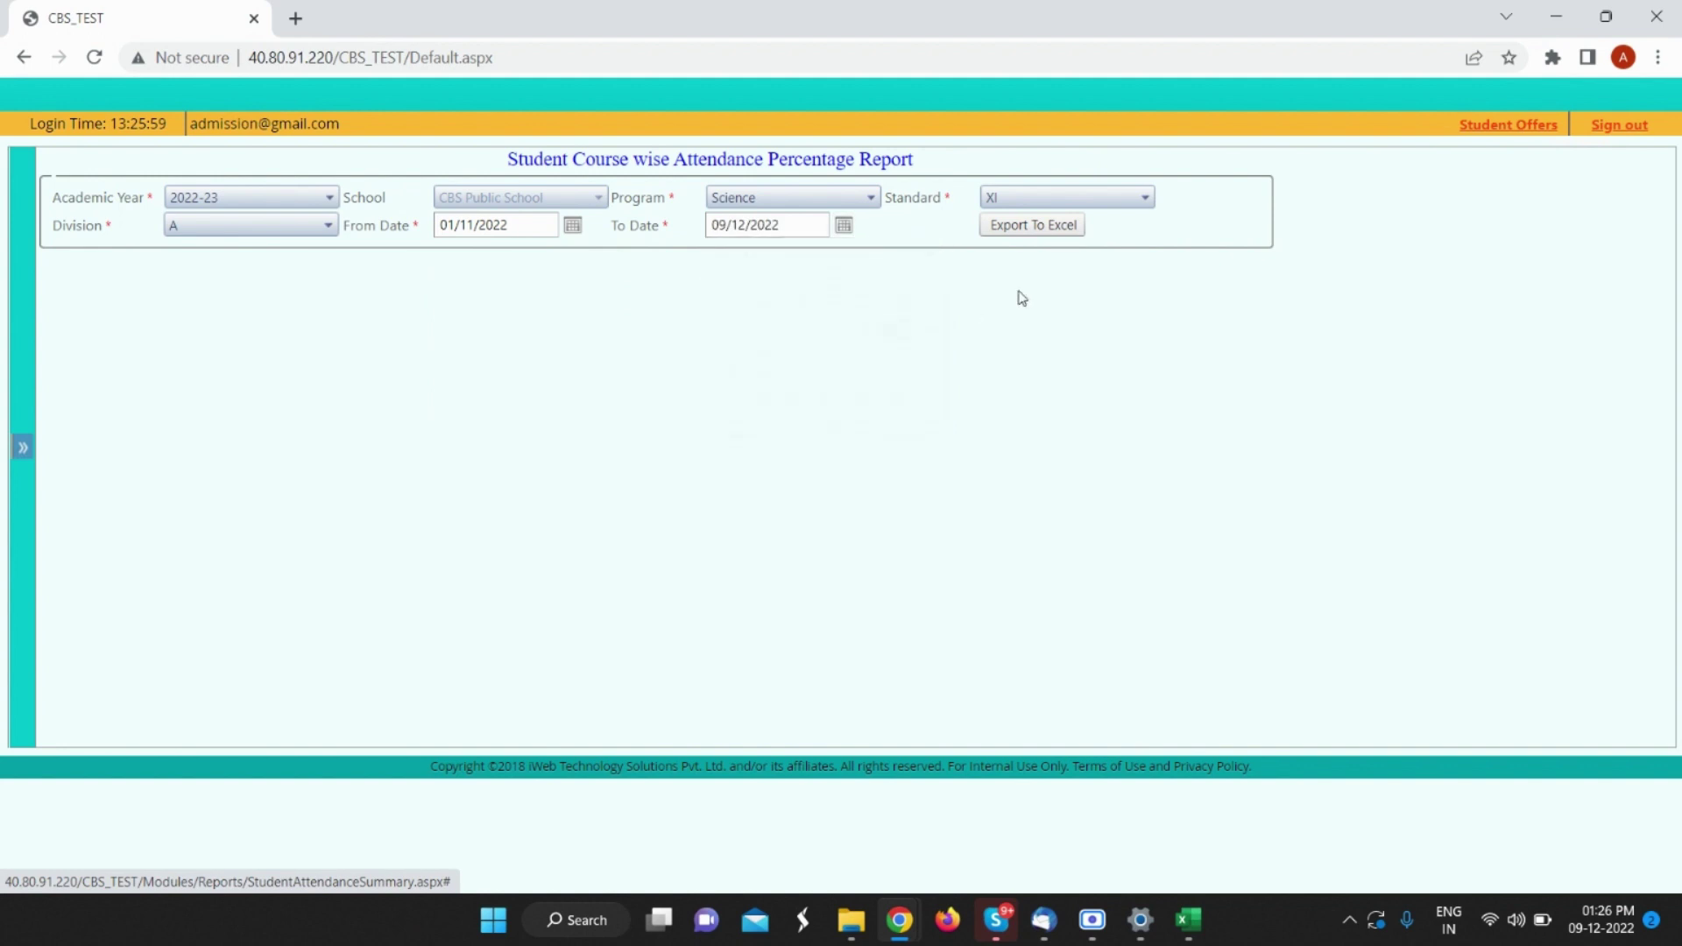
Step: Export the attendance percentage report to Excel, open it despite the file format mismatch, and maximize the workbook window
left_click(1041, 227)
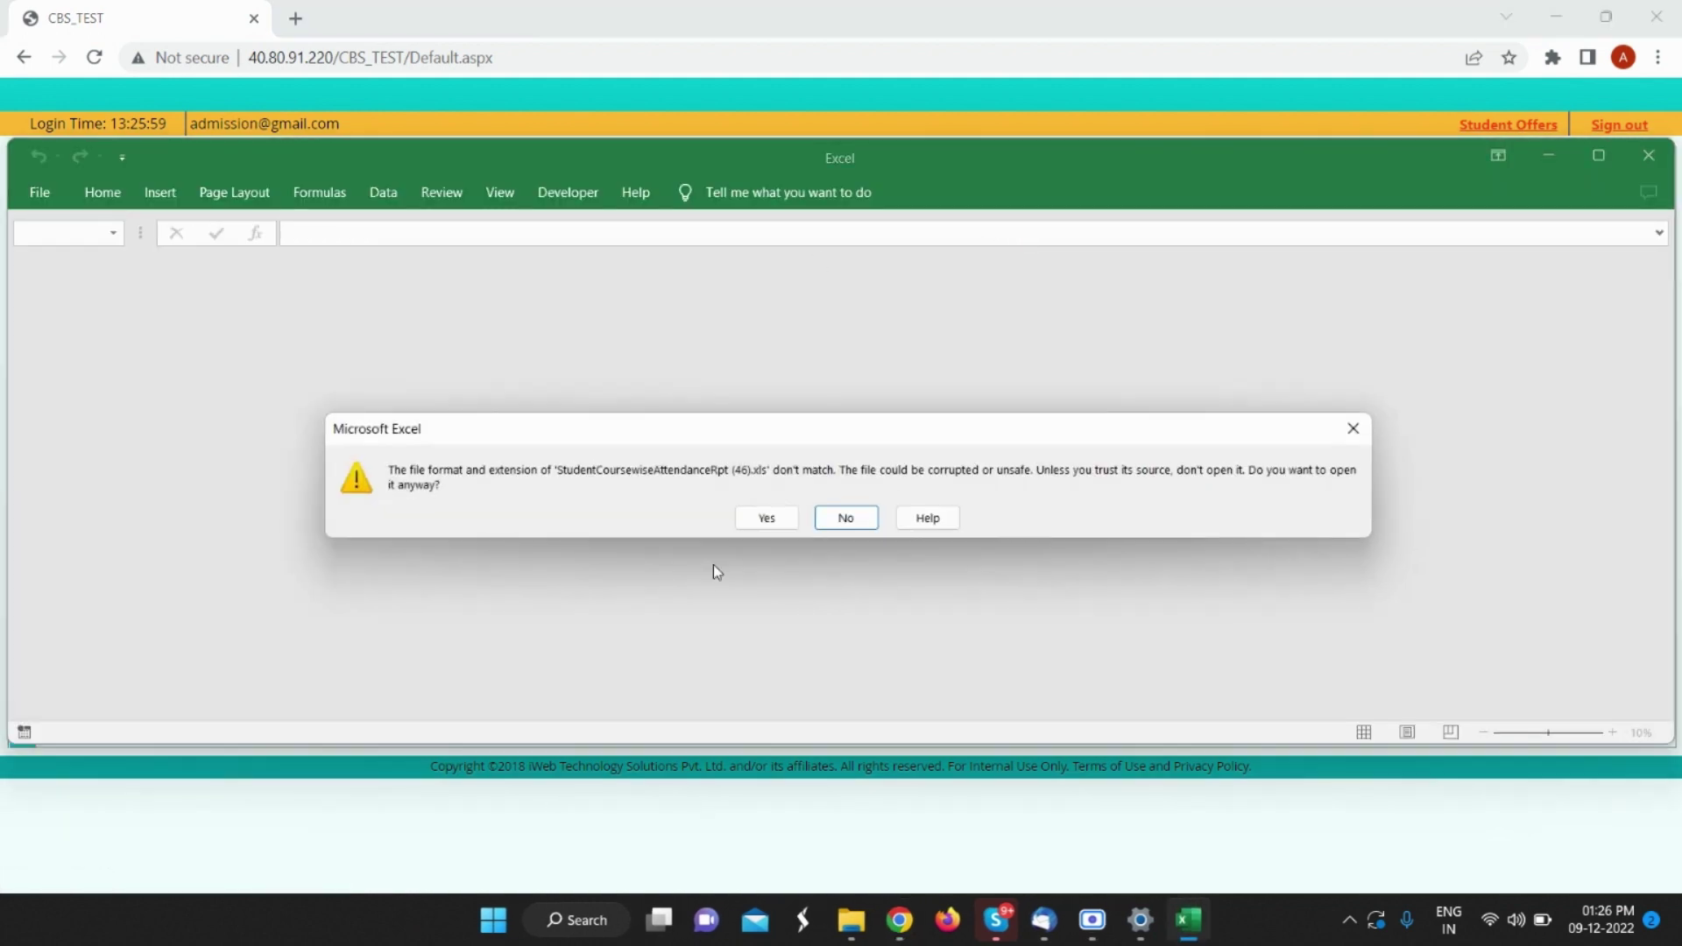
left_click(754, 522)
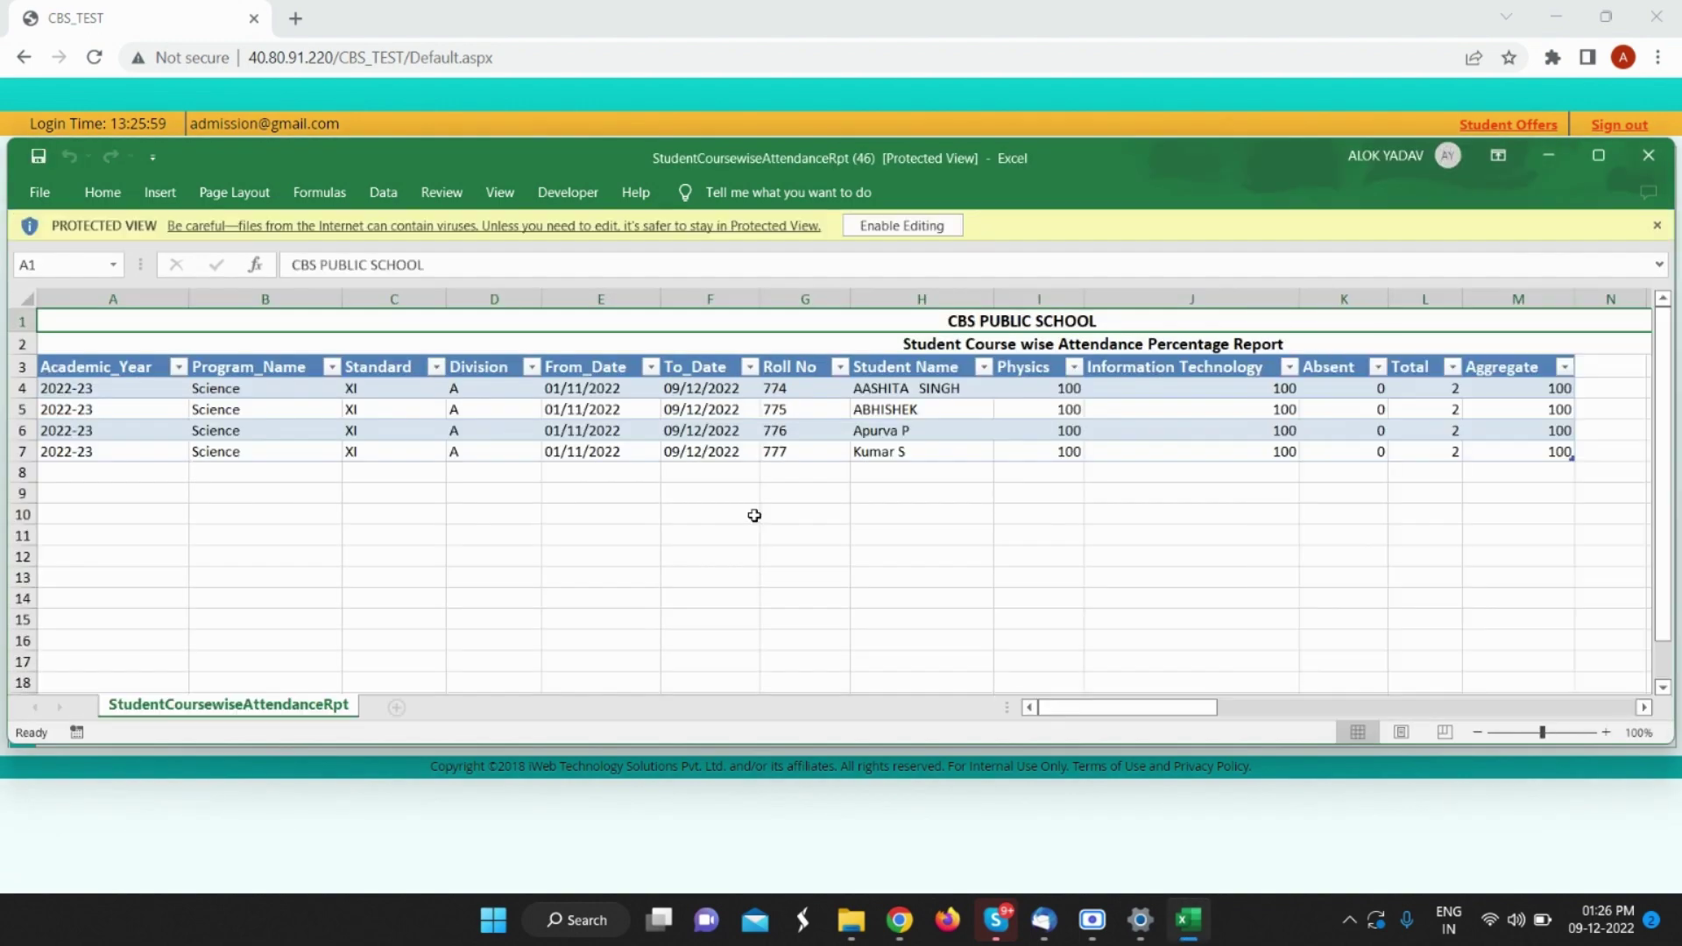
left_click(1598, 155)
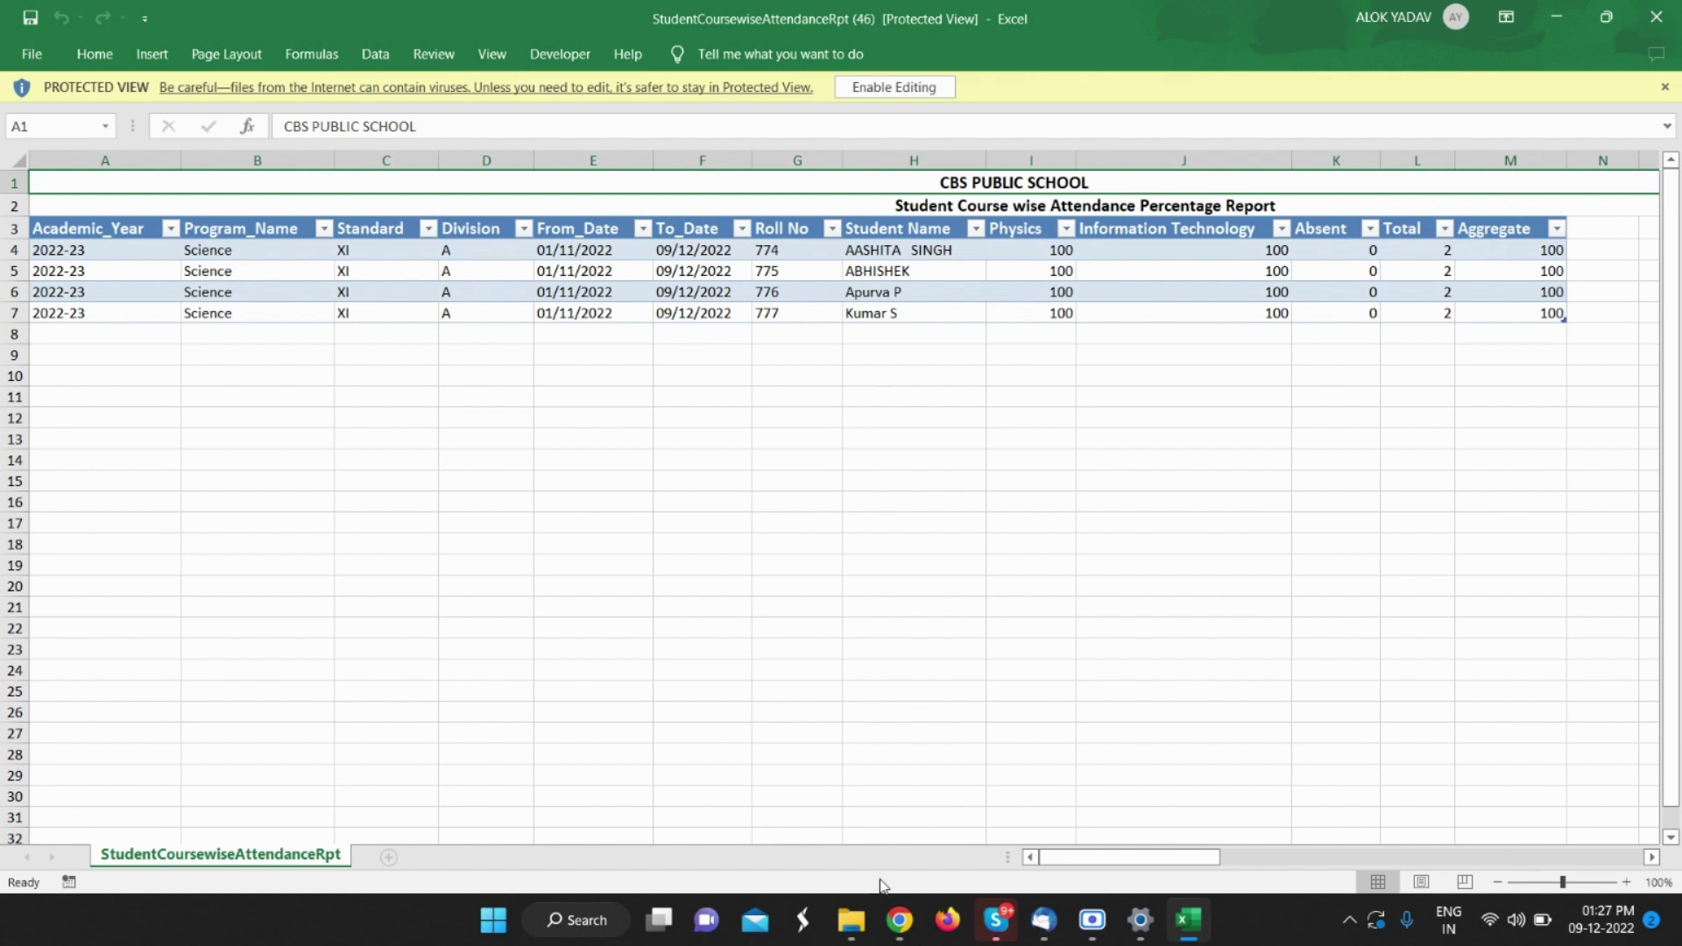
Step: Return to the CBS_TEST page in Chrome and open the Course wise Overall Percentage Report
mouse_move(900, 920)
left_click(574, 828)
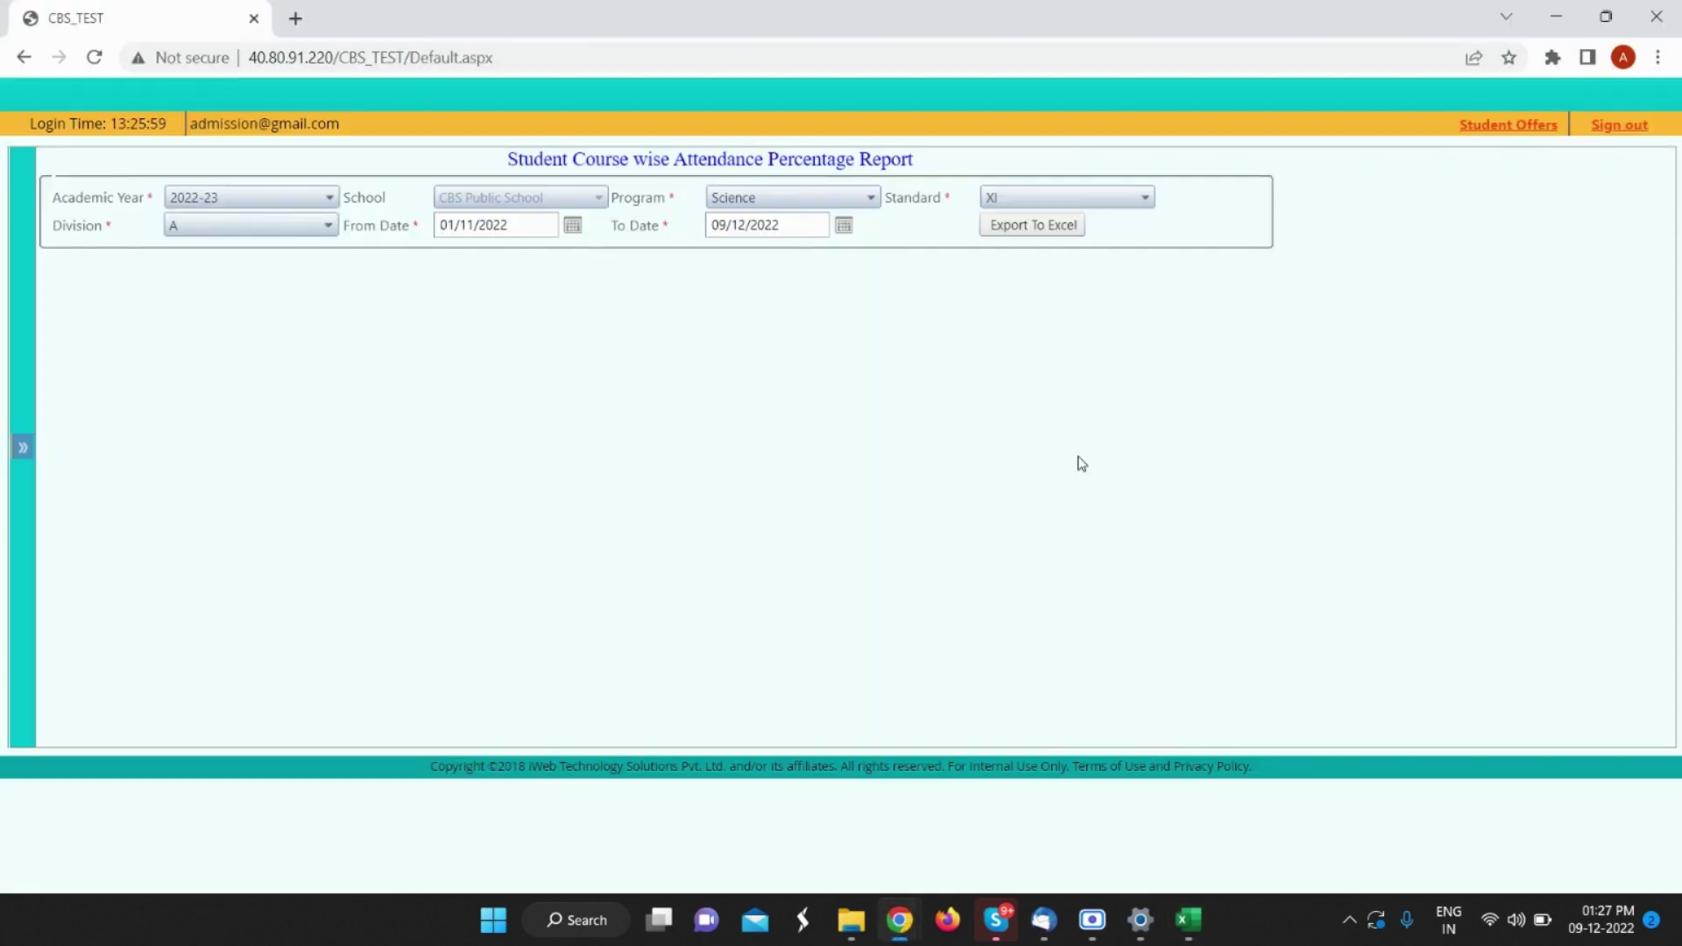
left_click(23, 448)
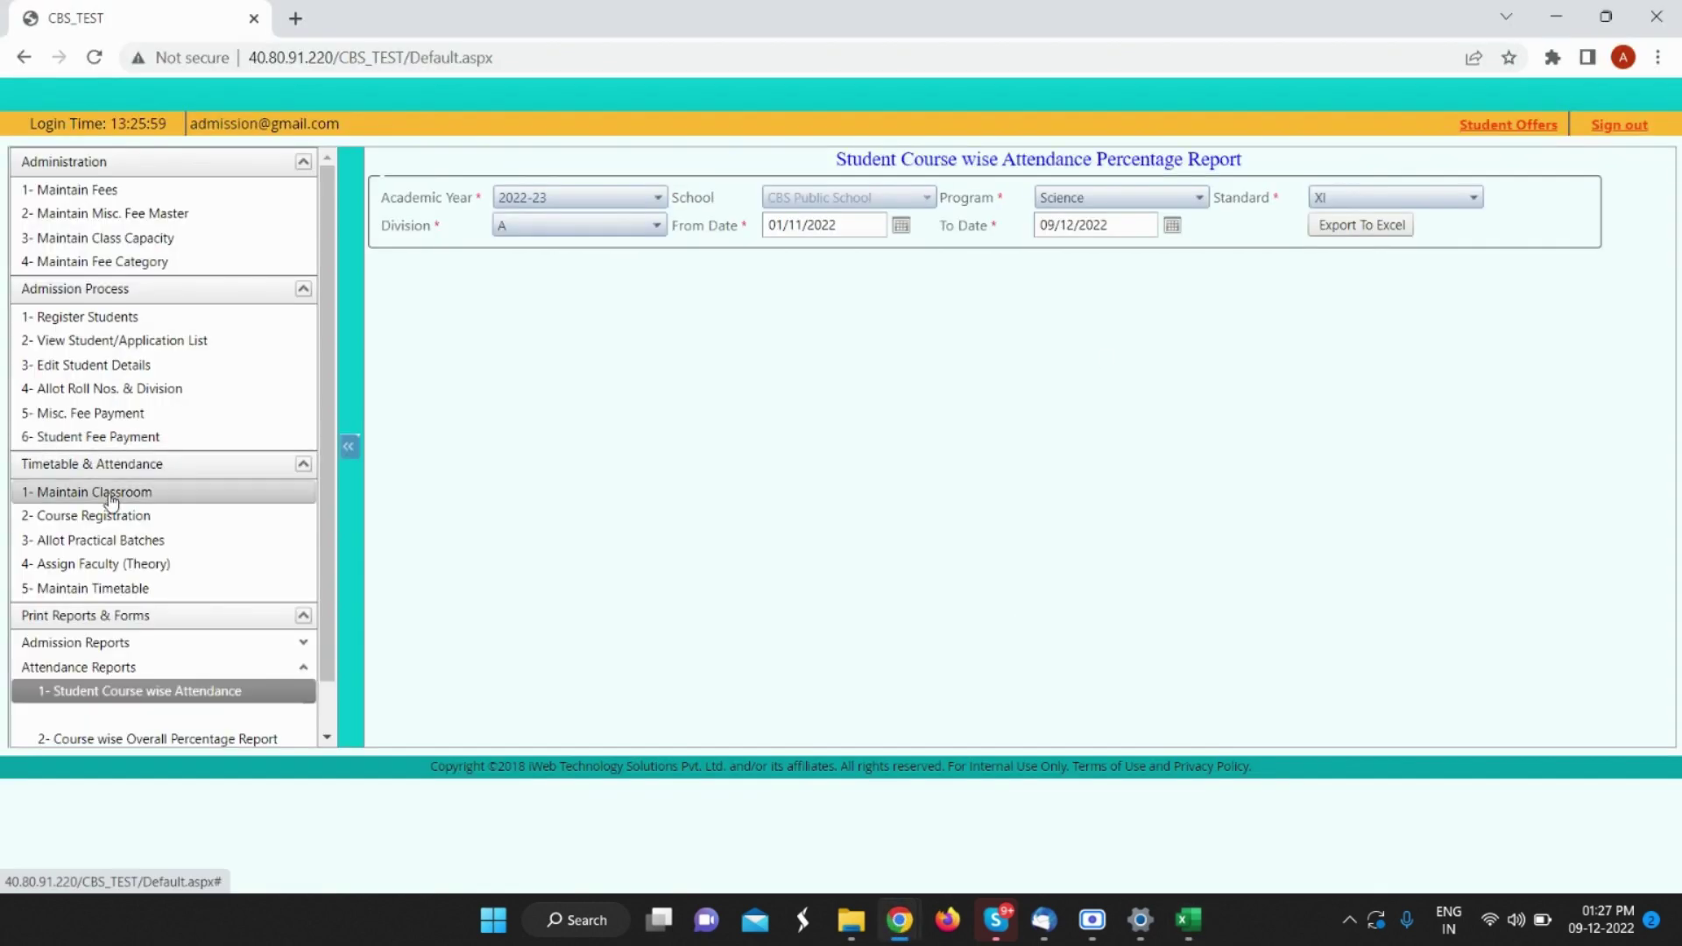
scroll(105, 491, "down", 1)
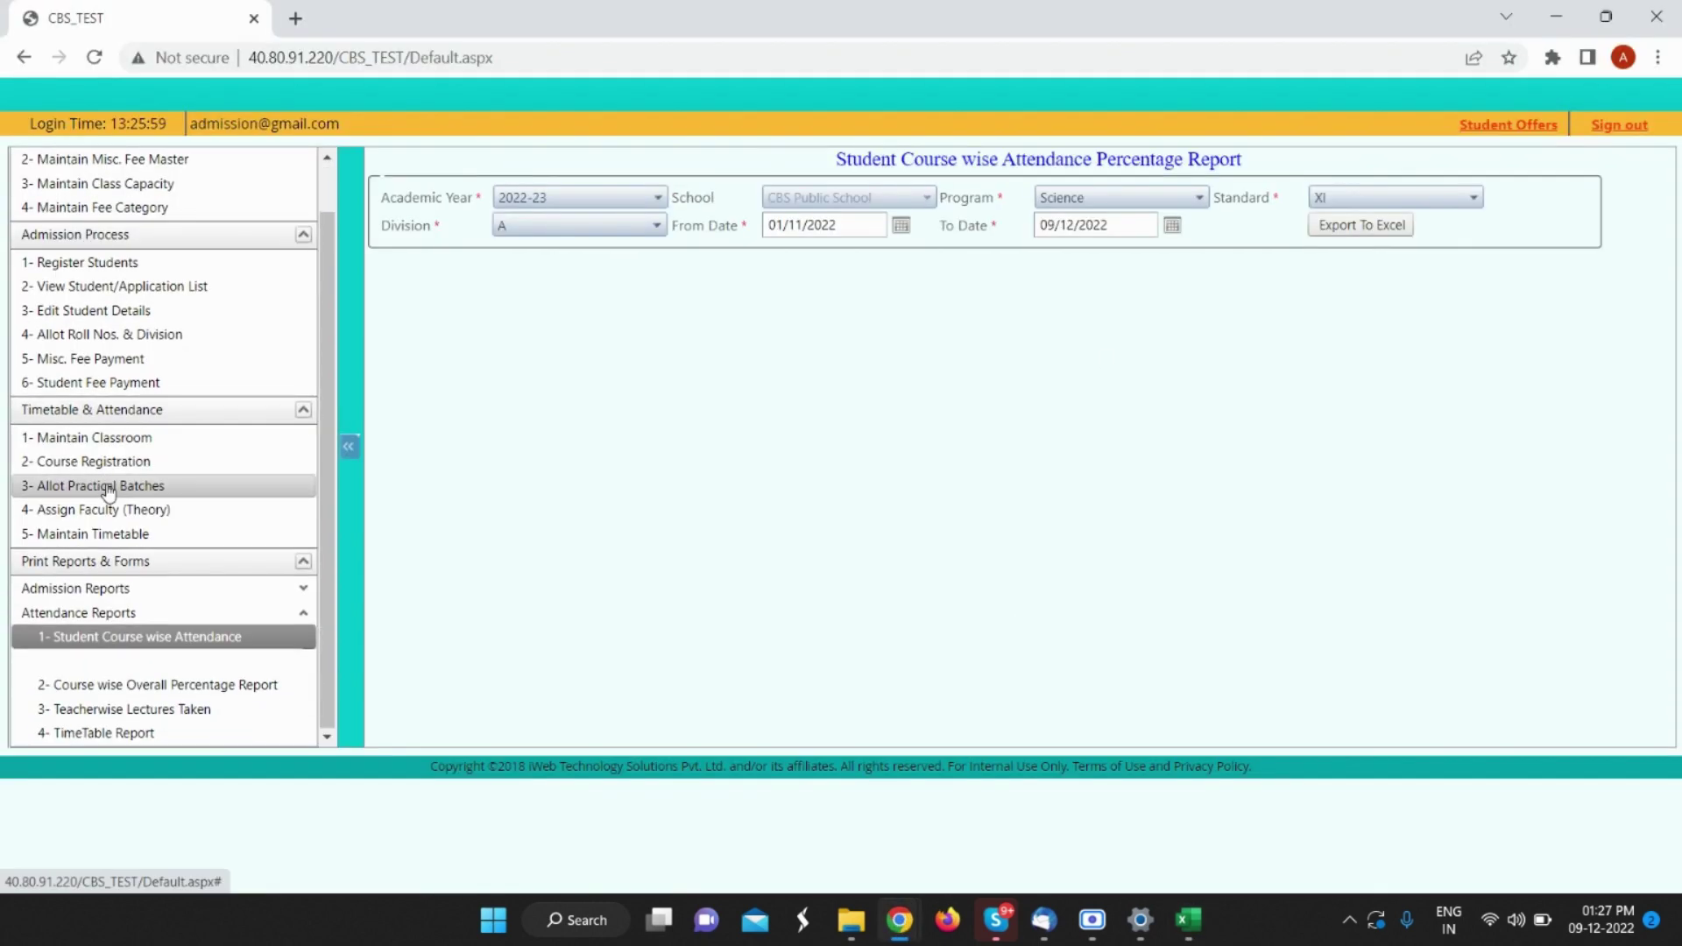
left_click(176, 688)
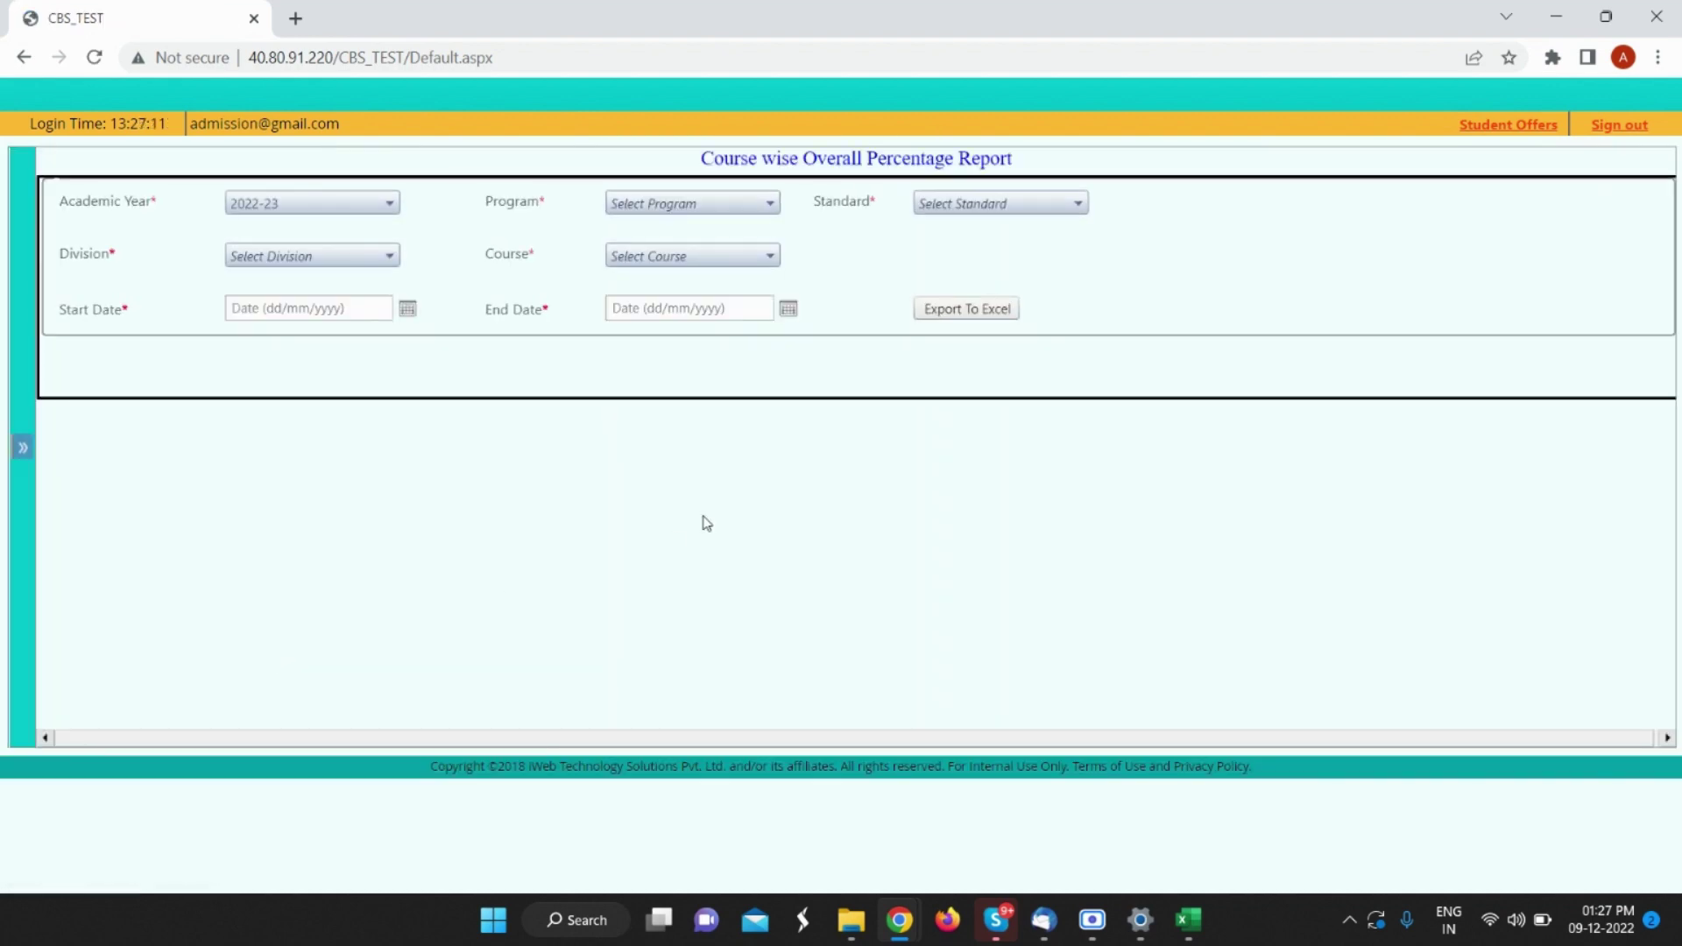
Step: Choose the Science program, standard XI and the Physics (PHY) course for the overall percentage report
left_click(684, 203)
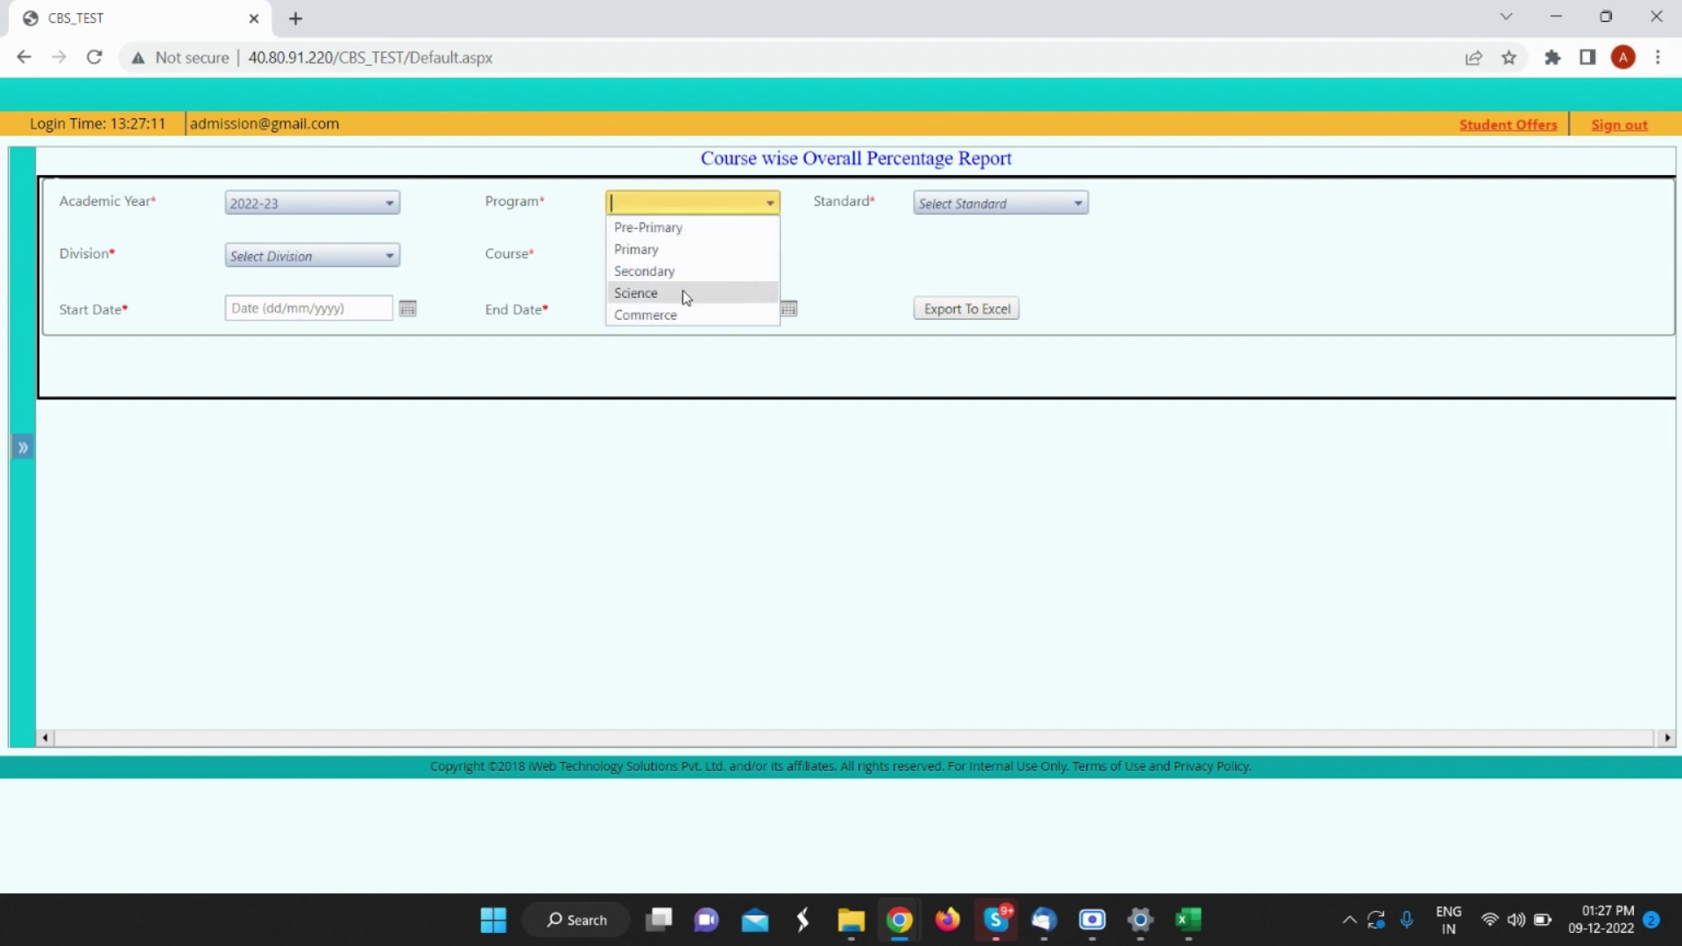
left_click(681, 291)
left_click(954, 211)
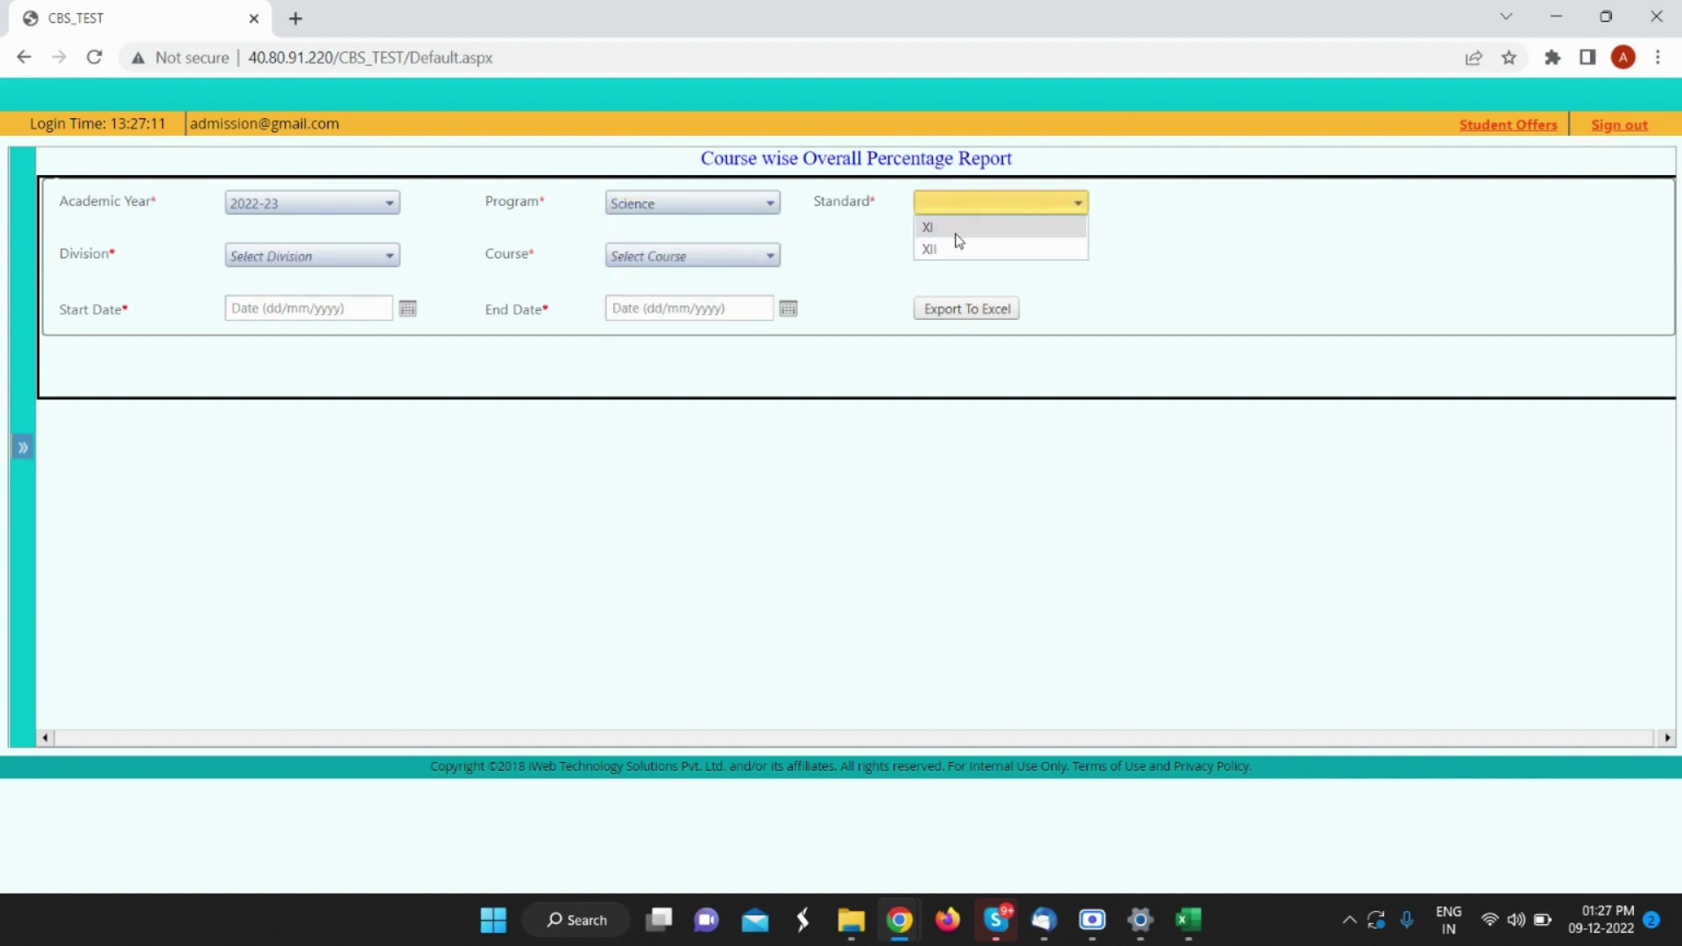
left_click(958, 239)
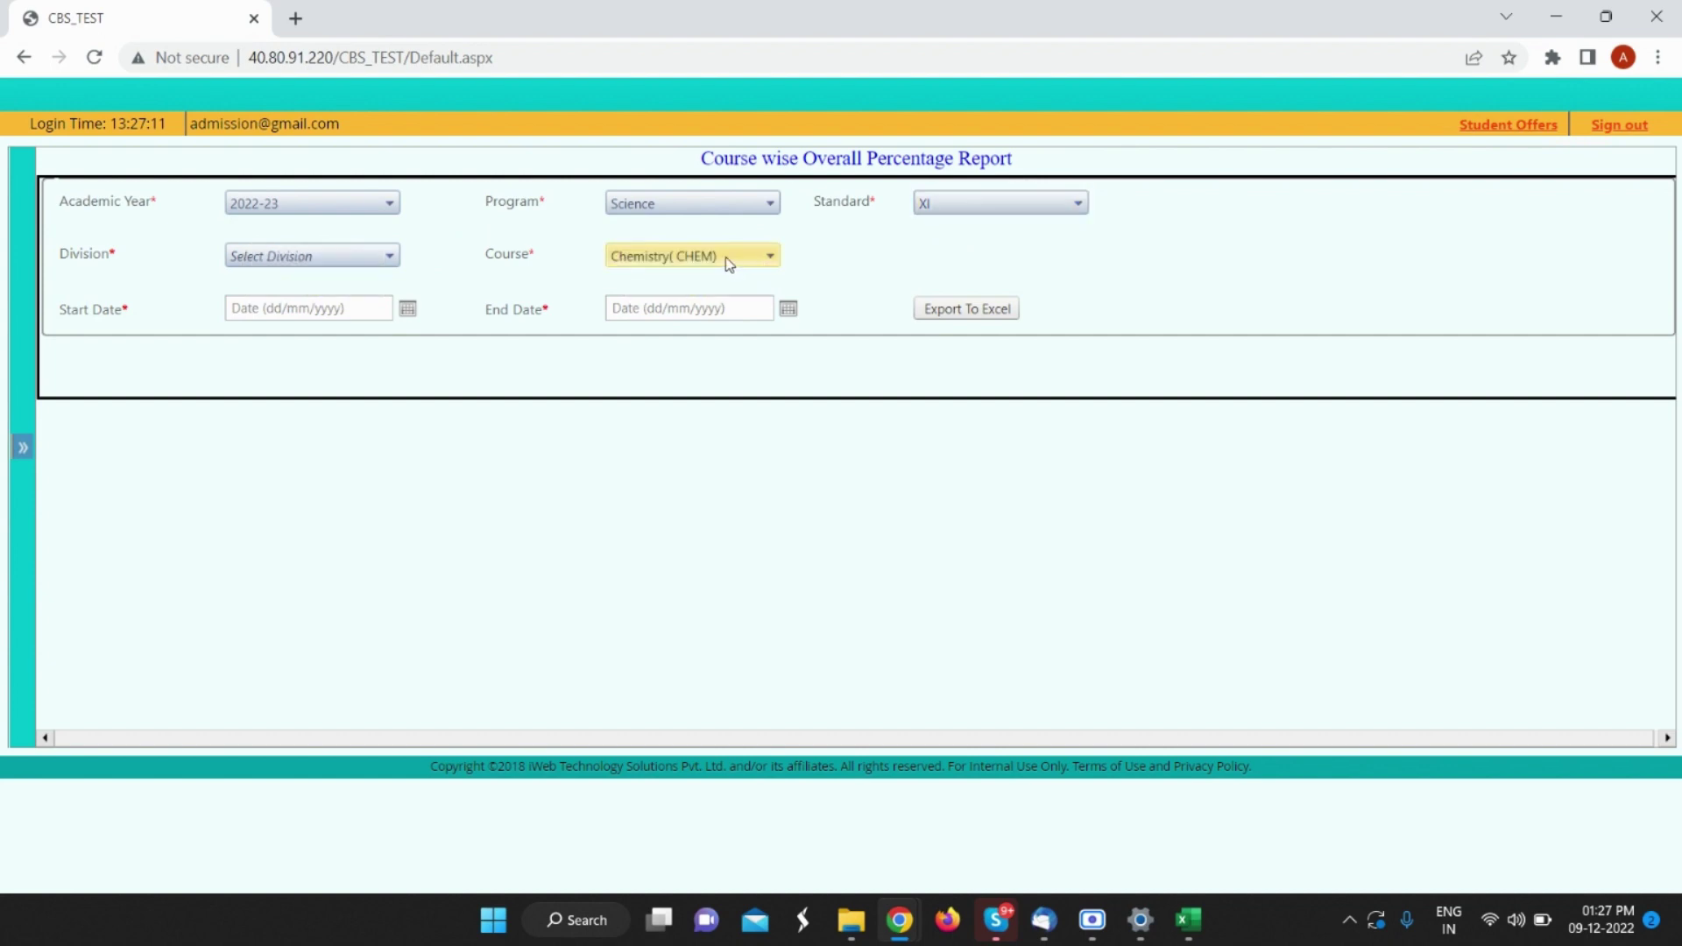
left_click(726, 256)
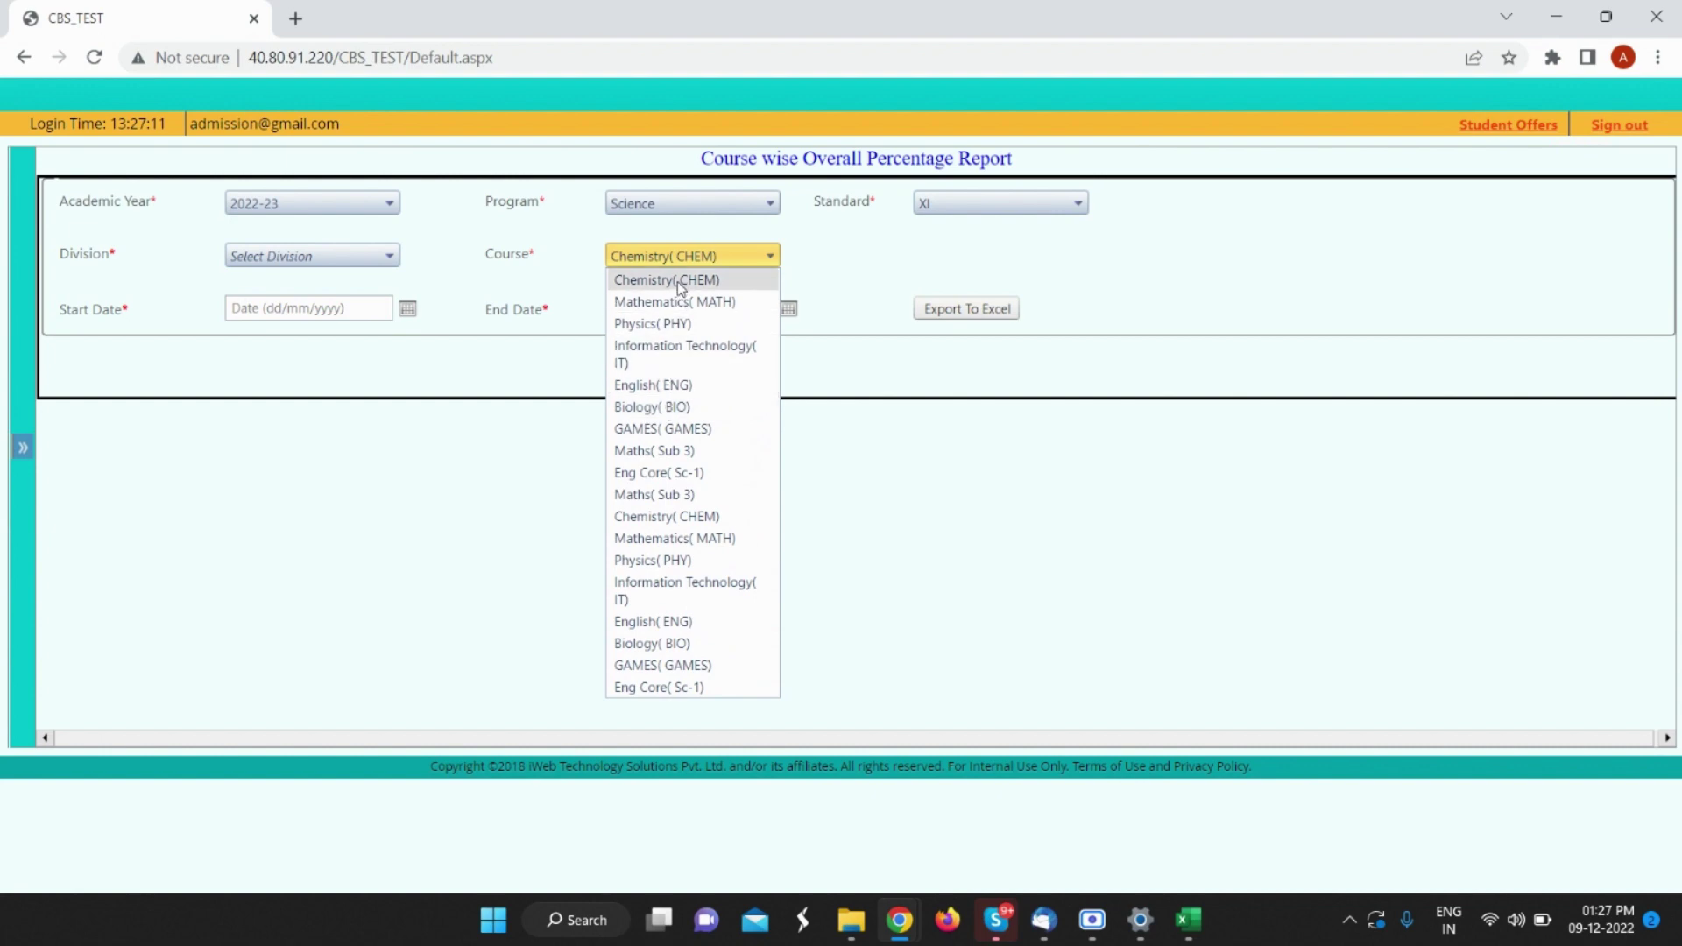
left_click(689, 324)
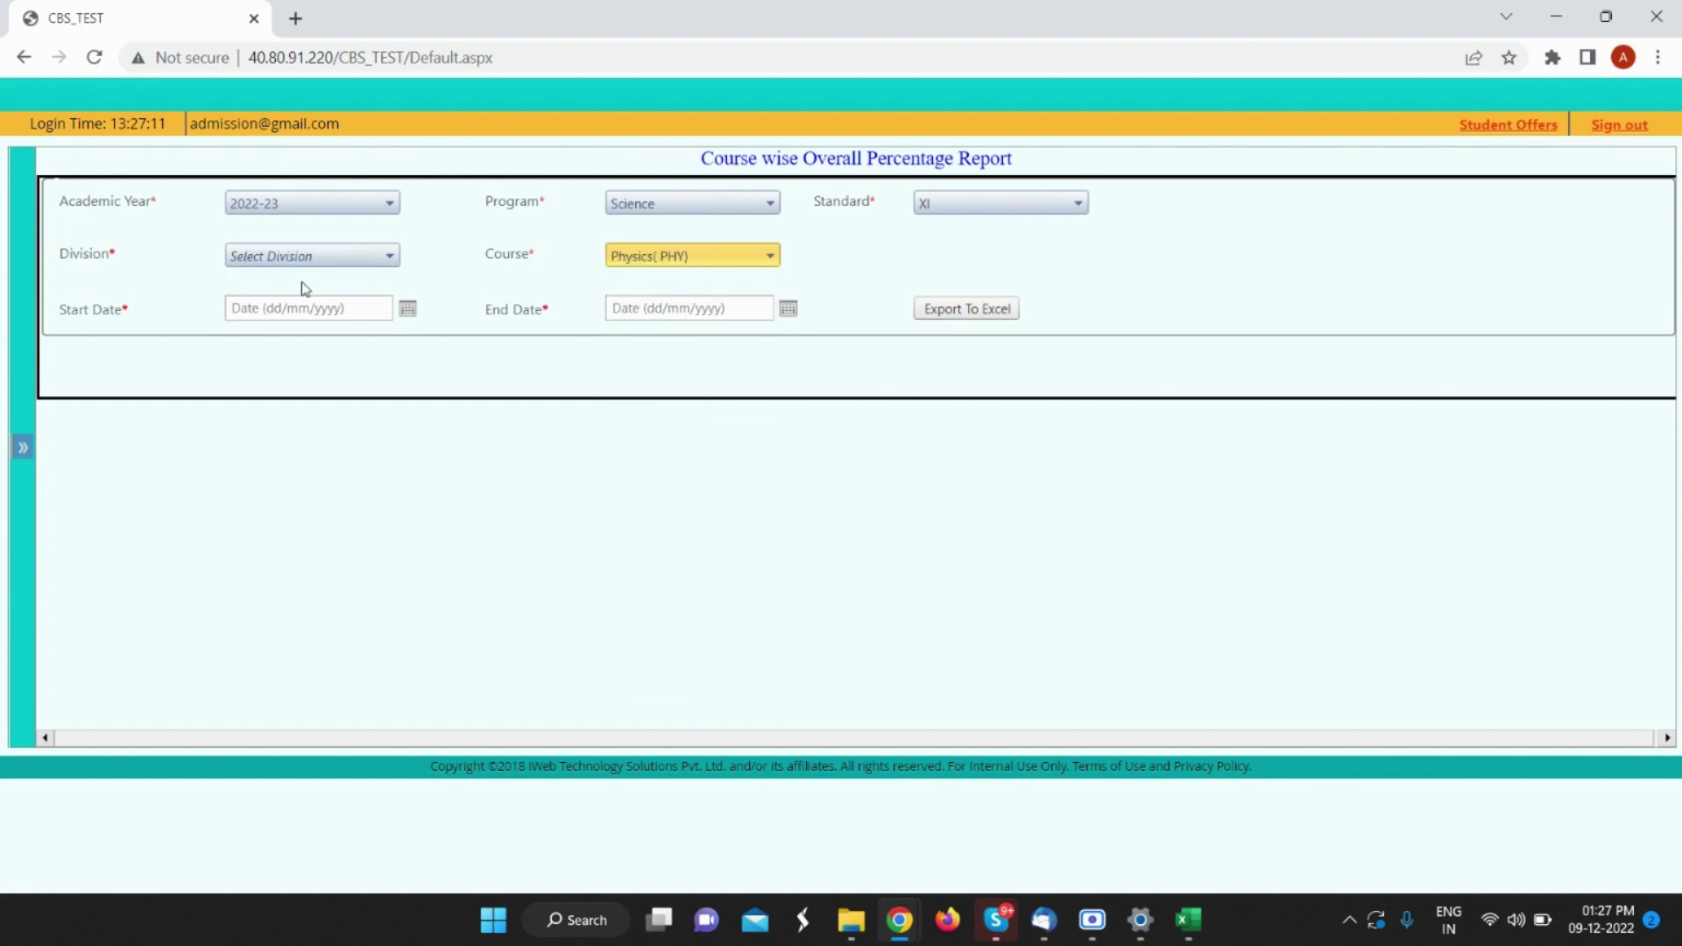
Step: Set the overall percentage report's period from 01/11/2022 to 09/12/2022 and choose division A
left_click(407, 312)
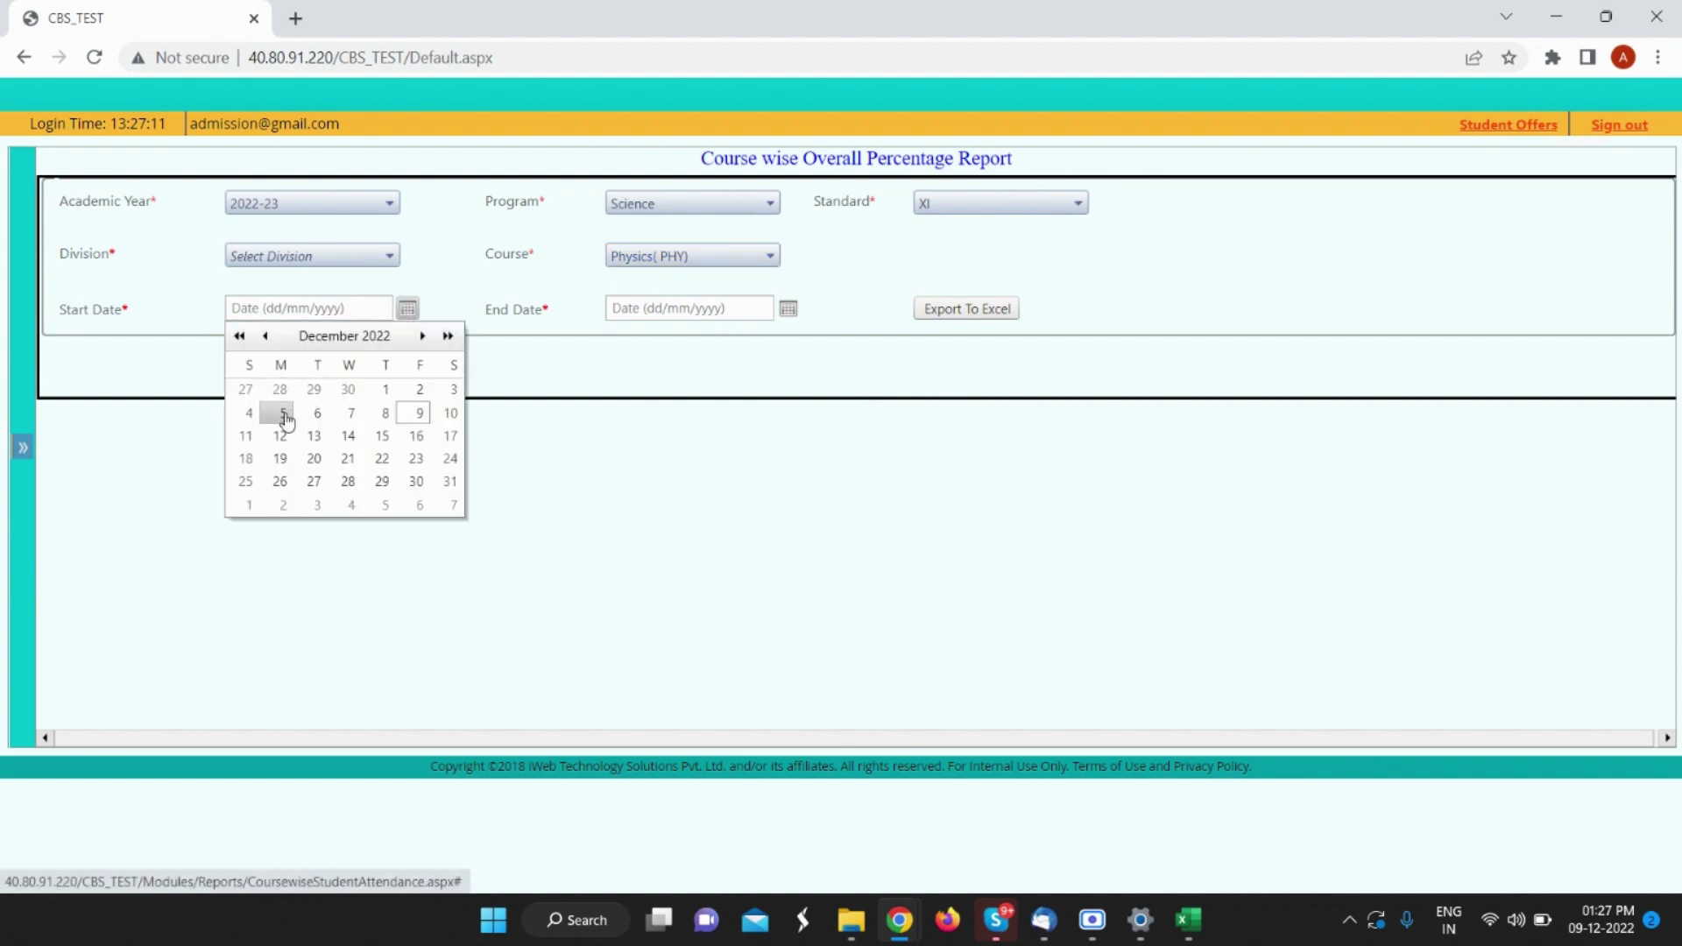
left_click(265, 336)
left_click(317, 389)
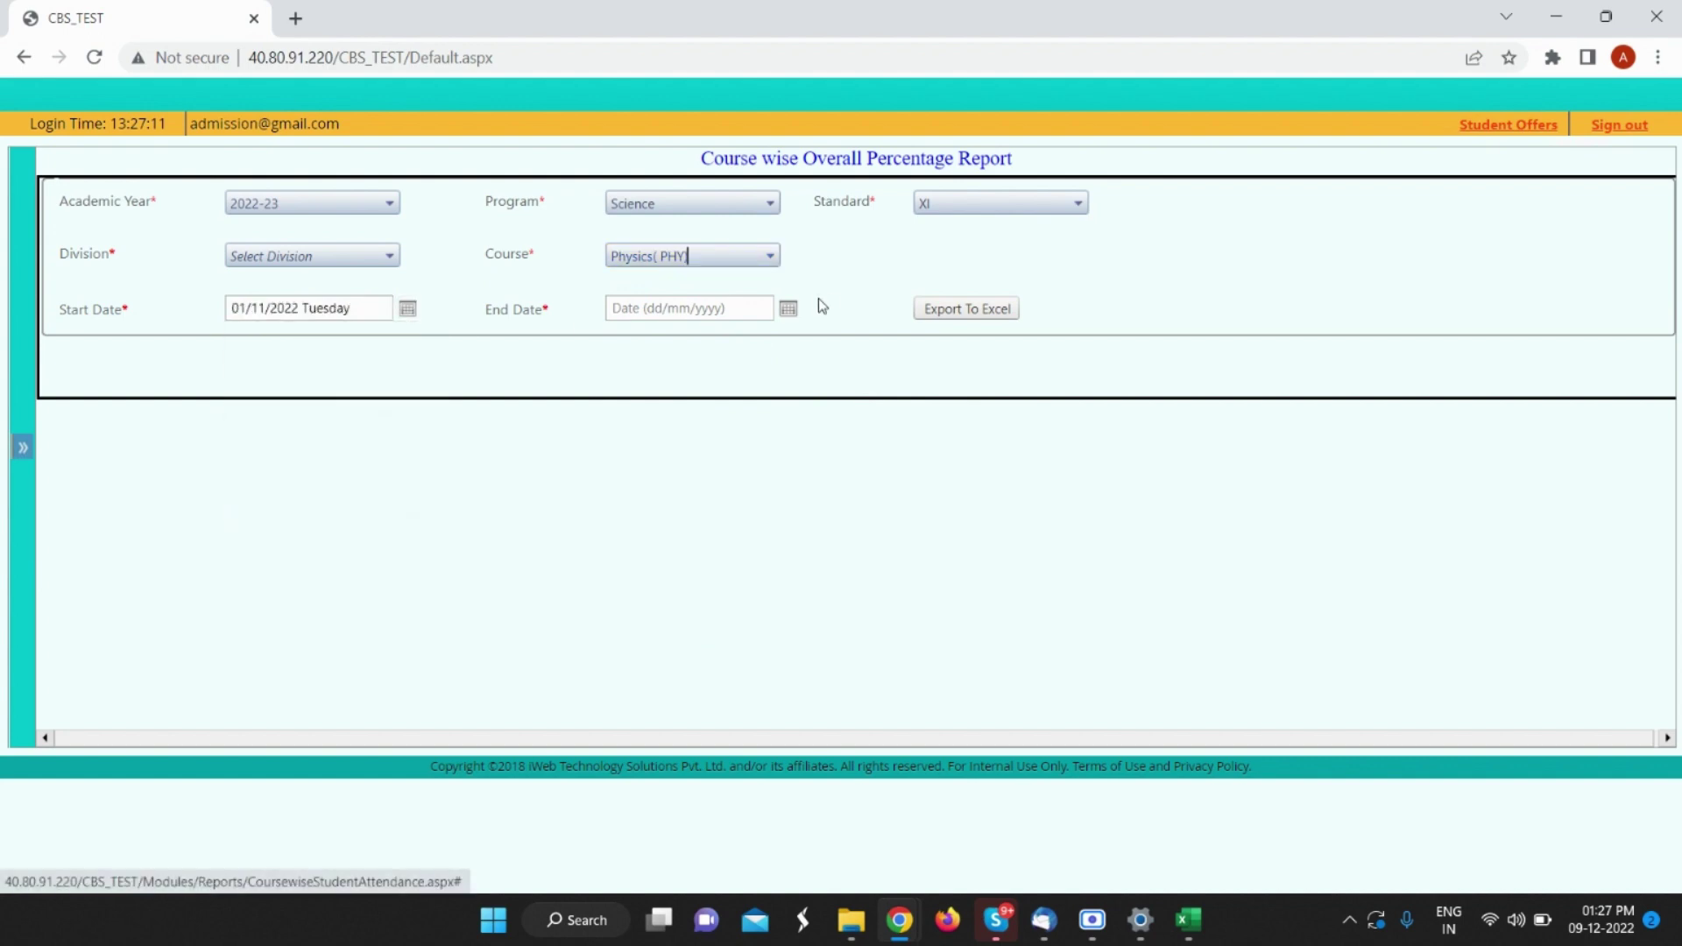
left_click(783, 321)
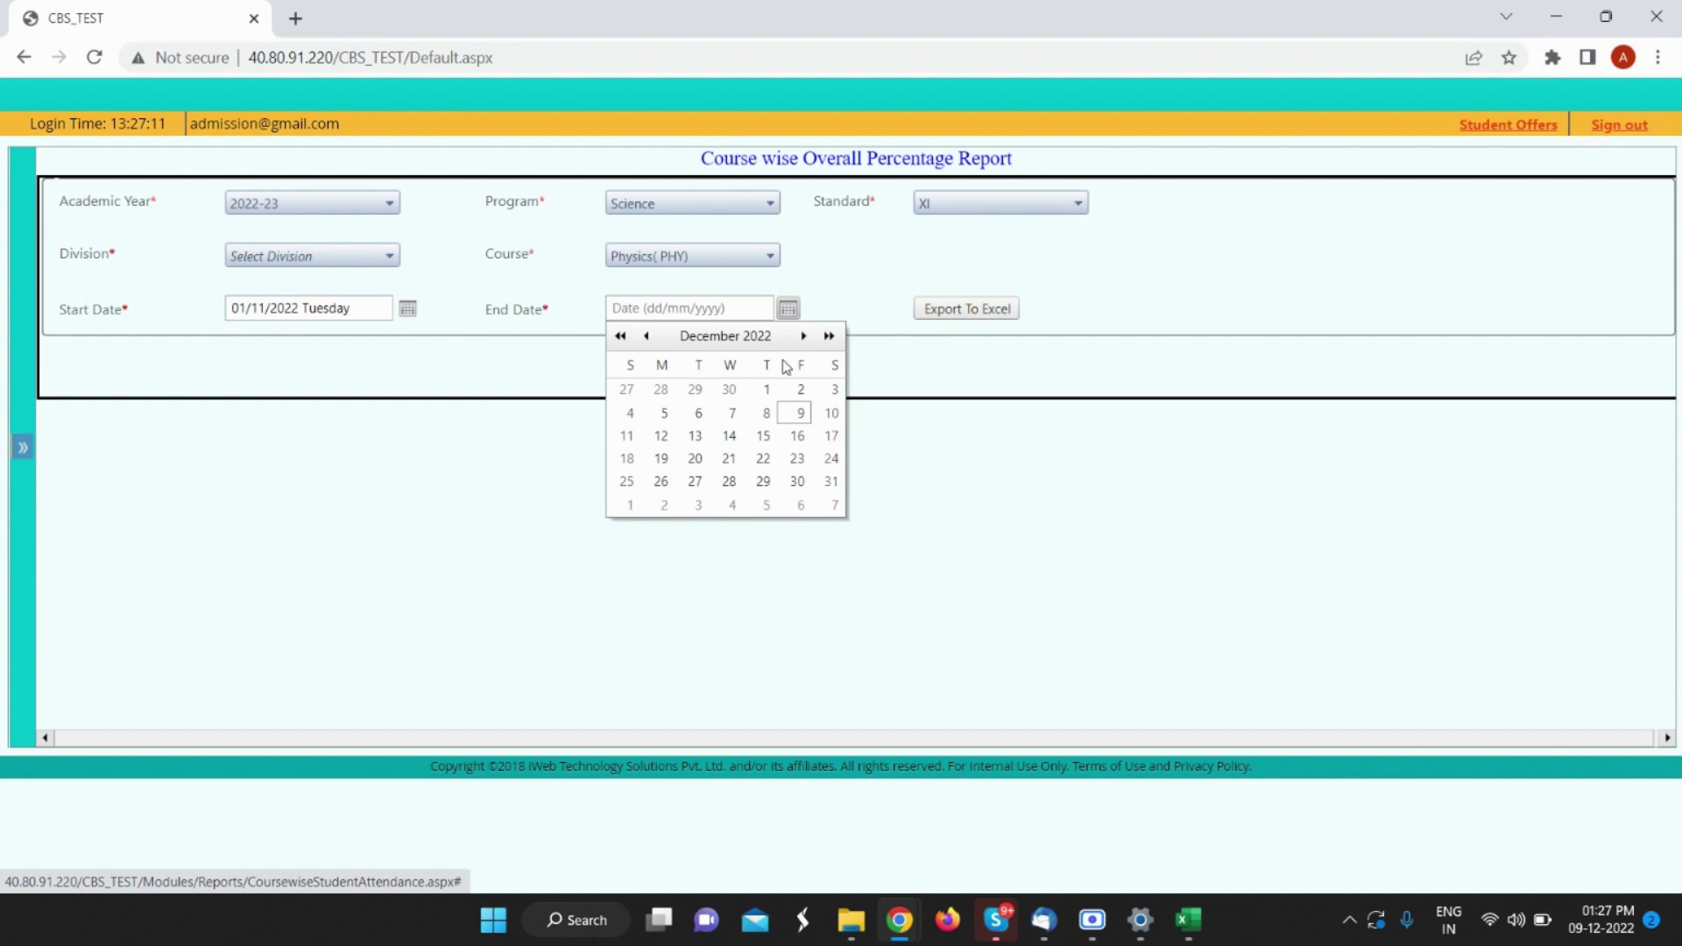
left_click(792, 415)
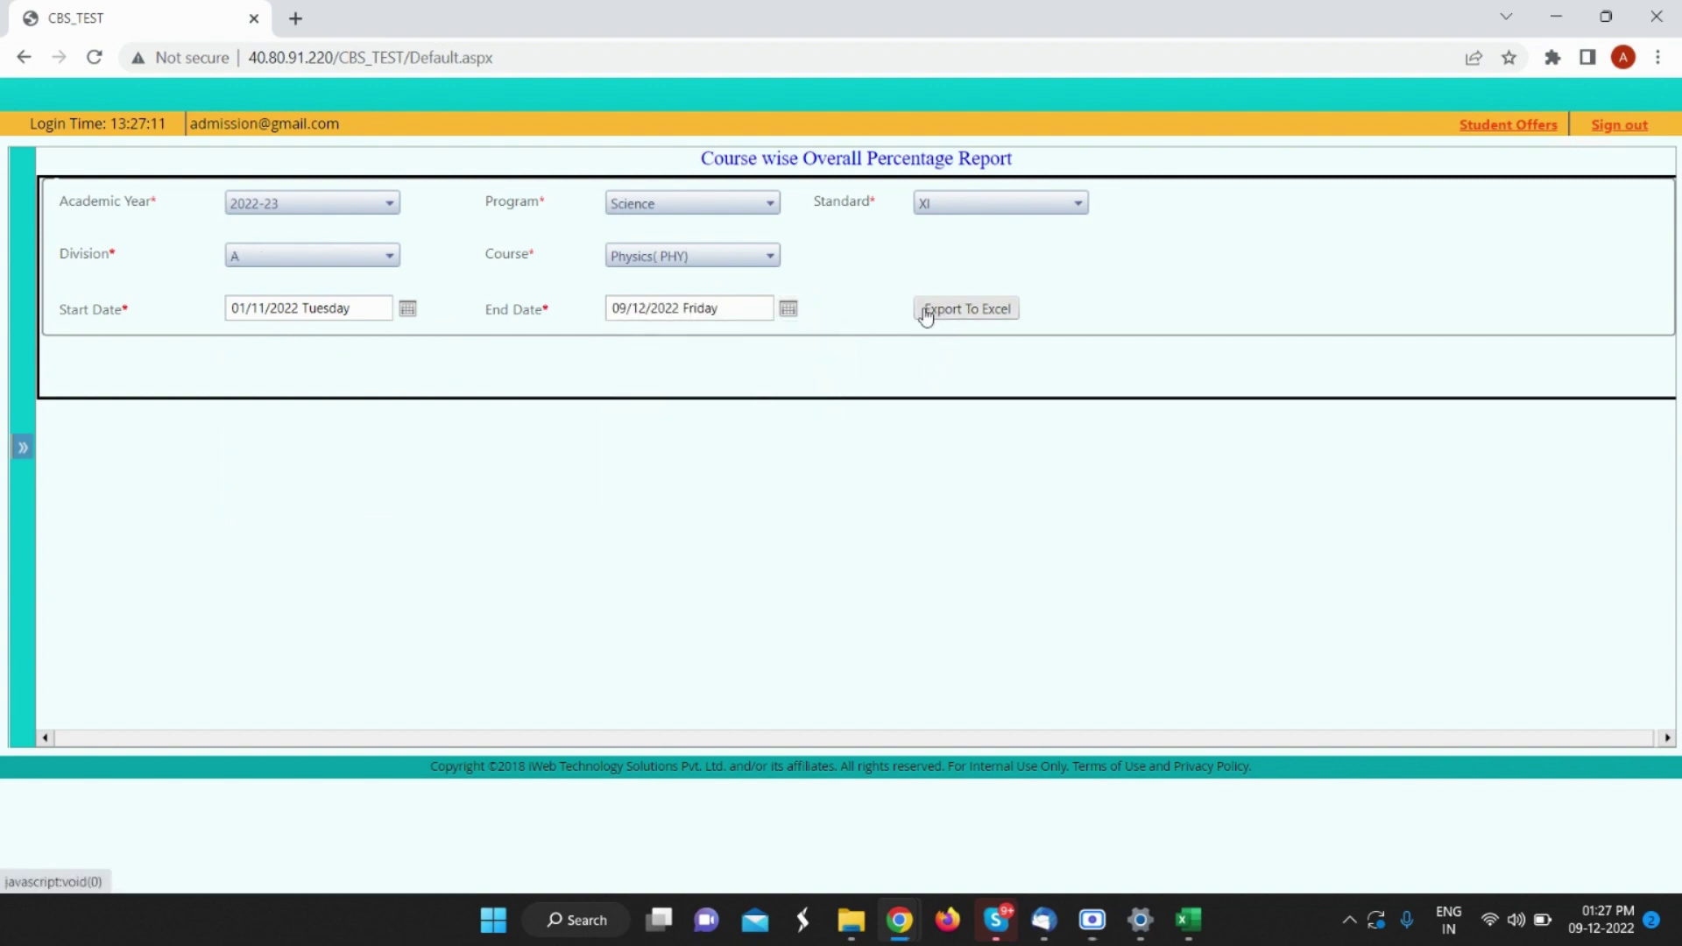
Step: Export the Physics overall percentage report to Excel, open it despite the format mismatch, and review the Present and Aggregate columns
left_click(926, 314)
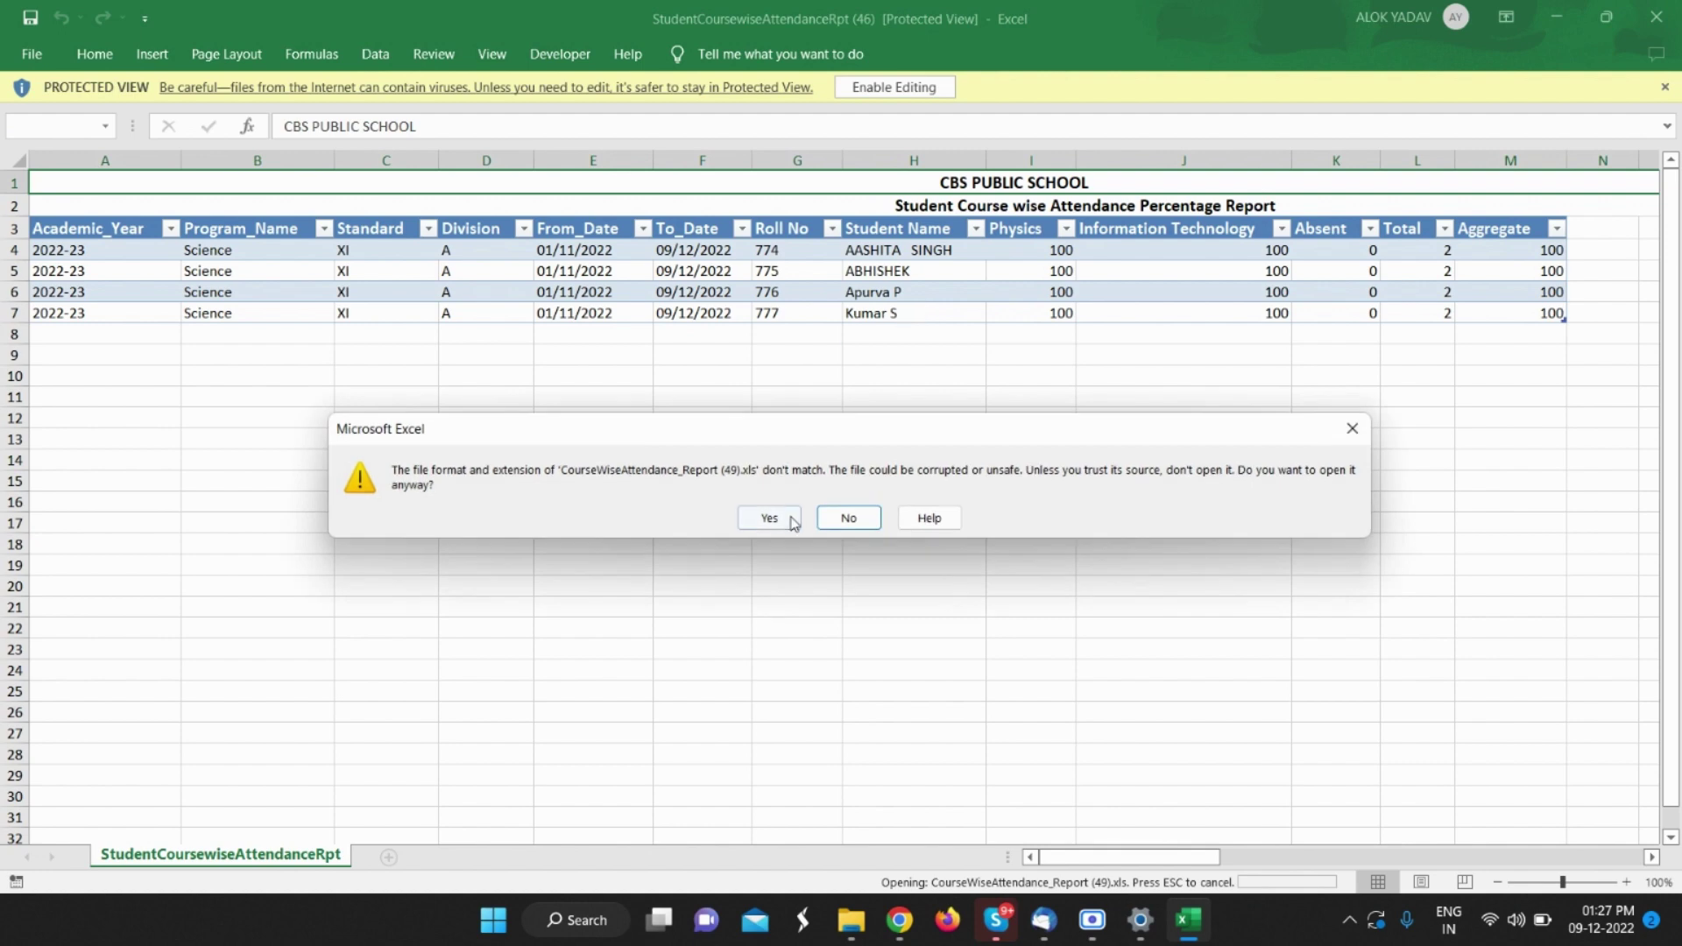
left_click(770, 519)
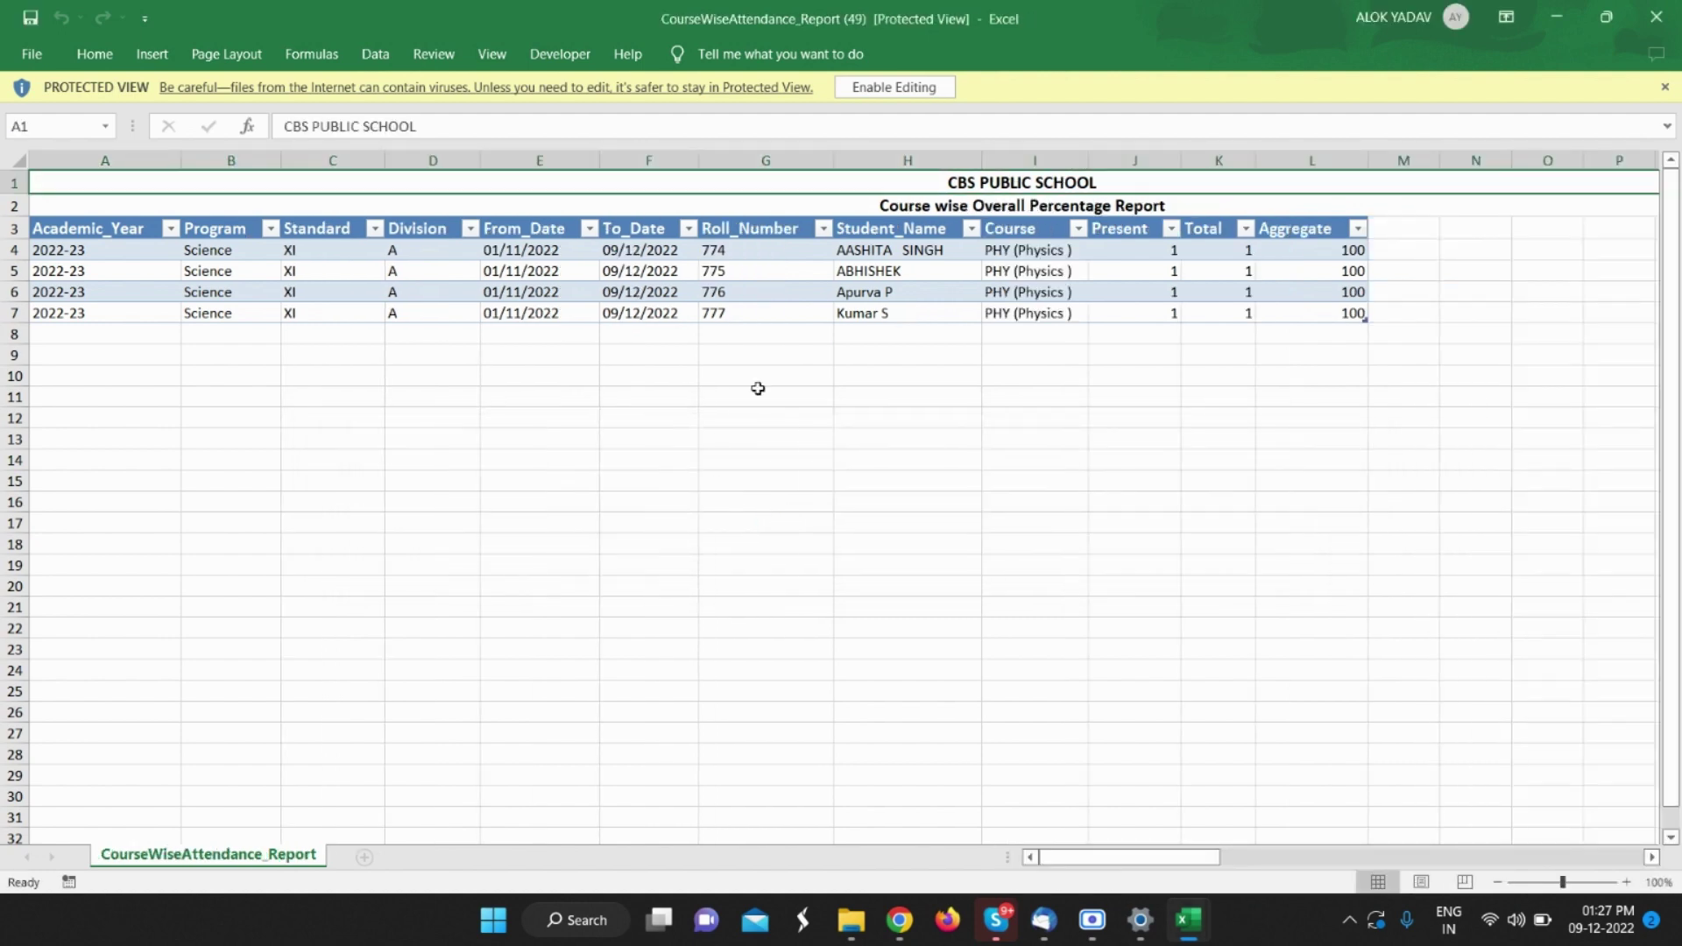
scroll(1006, 481, "down", 1)
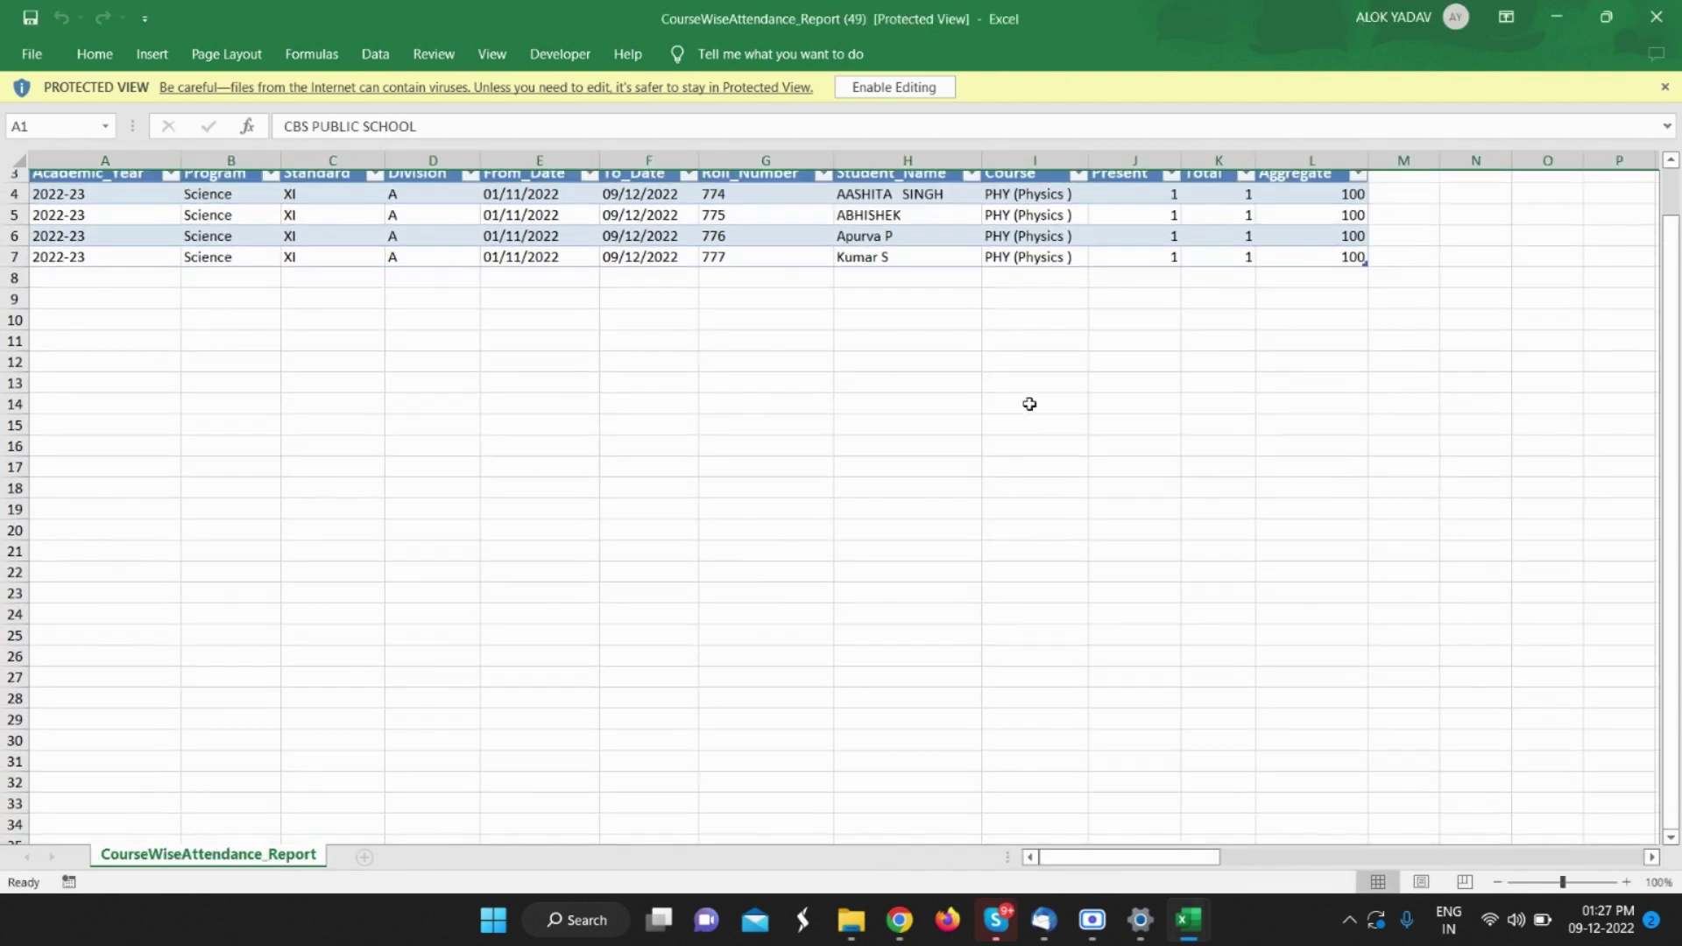
scroll(1029, 404, "up", 1)
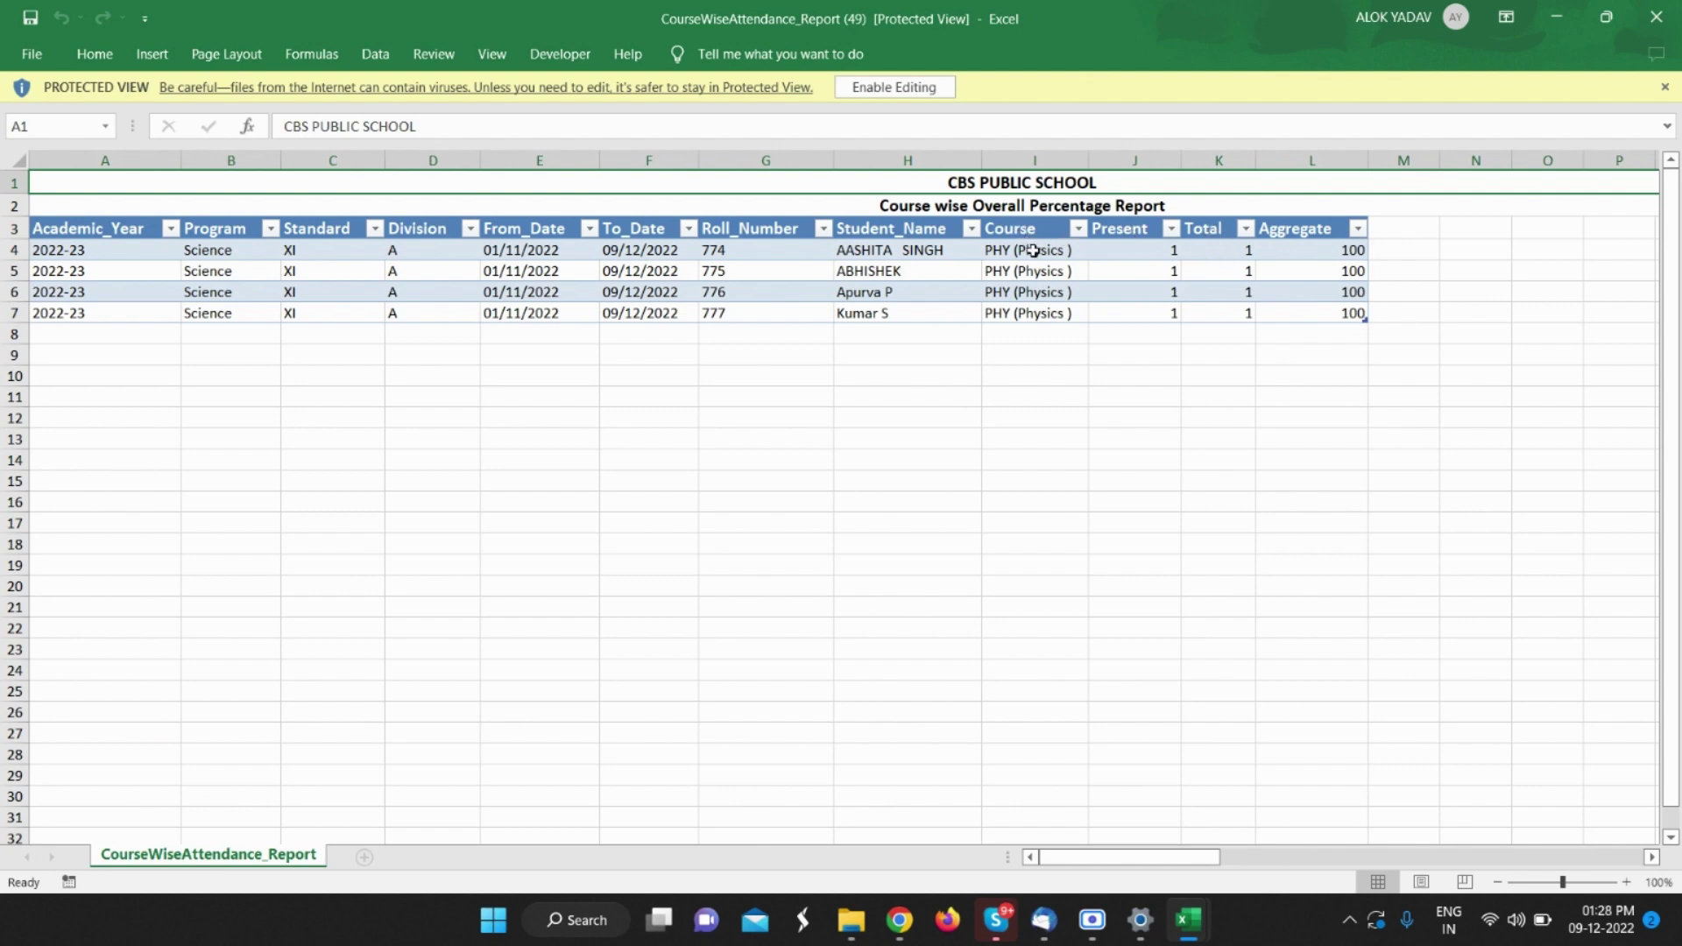
left_click(1163, 256)
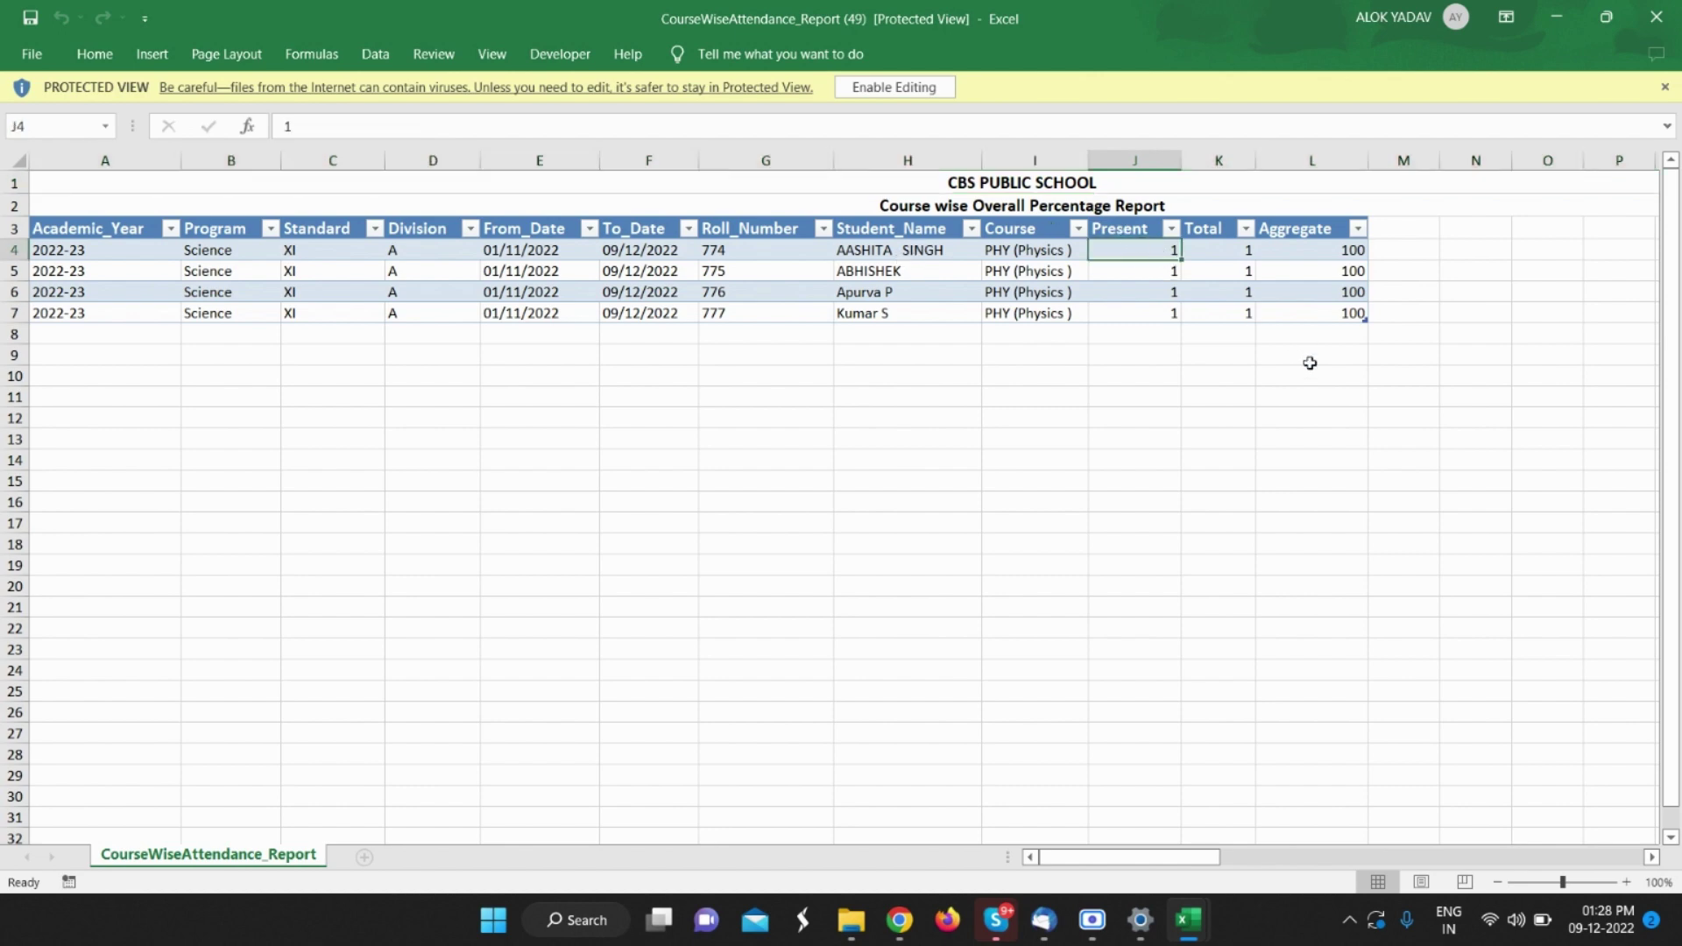
left_click_drag(1337, 255, 1348, 317)
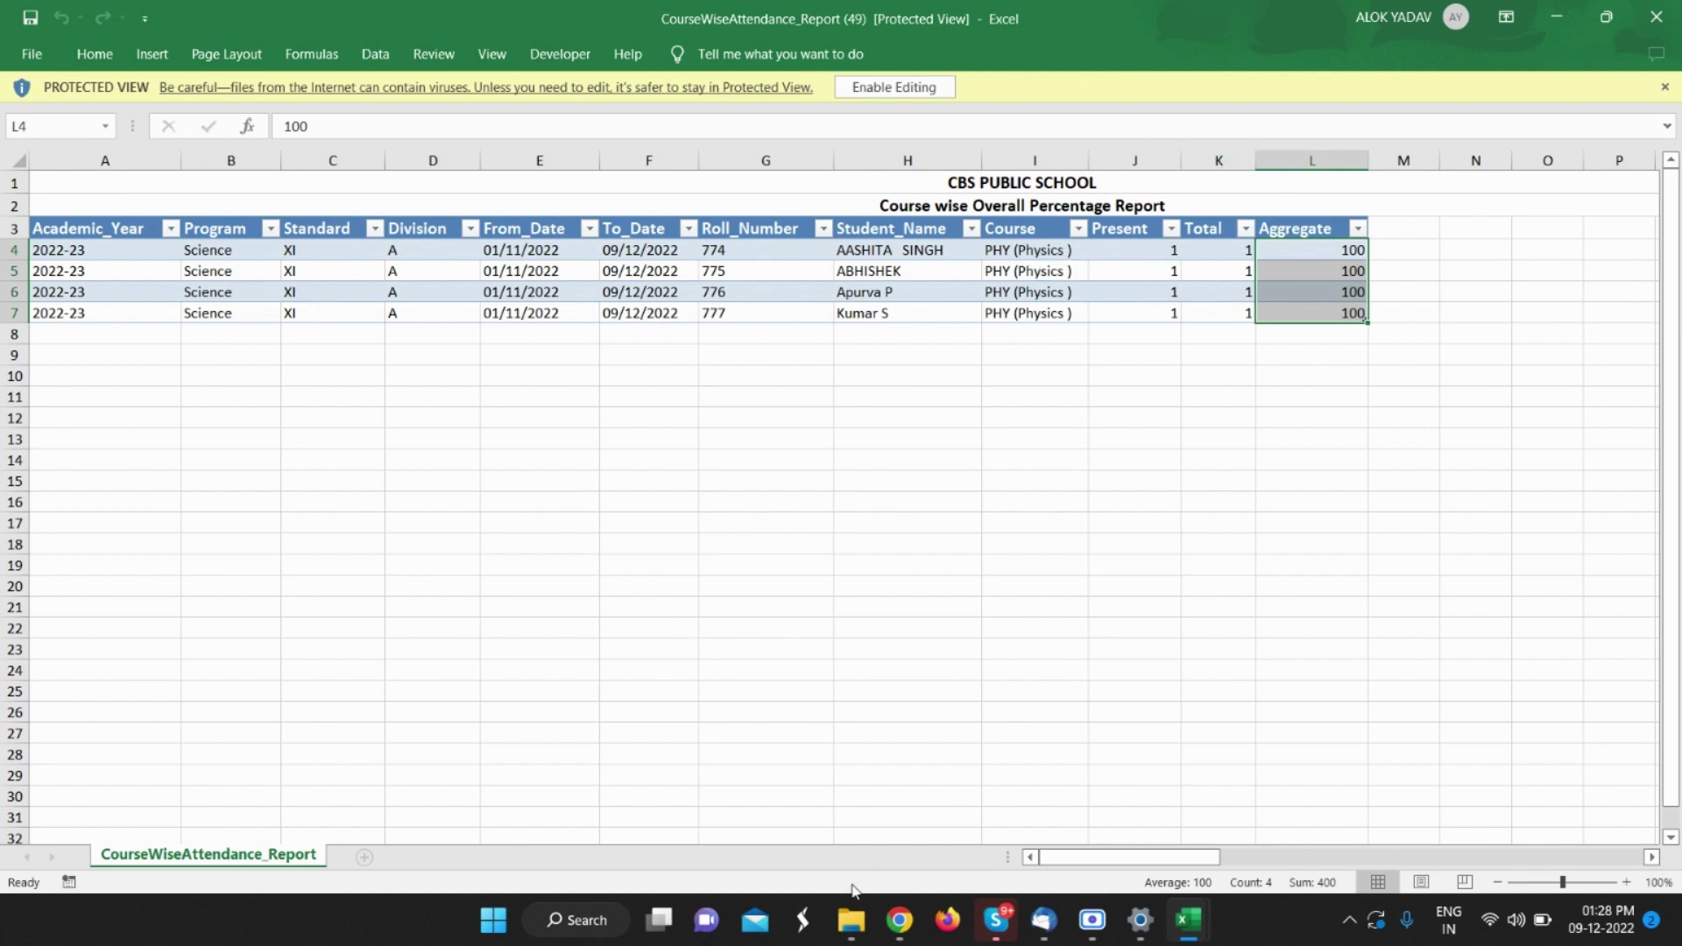
Step: Return to the CBS_TEST page in Chrome and open the Teacherwise Lectures Taken report
mouse_move(899, 917)
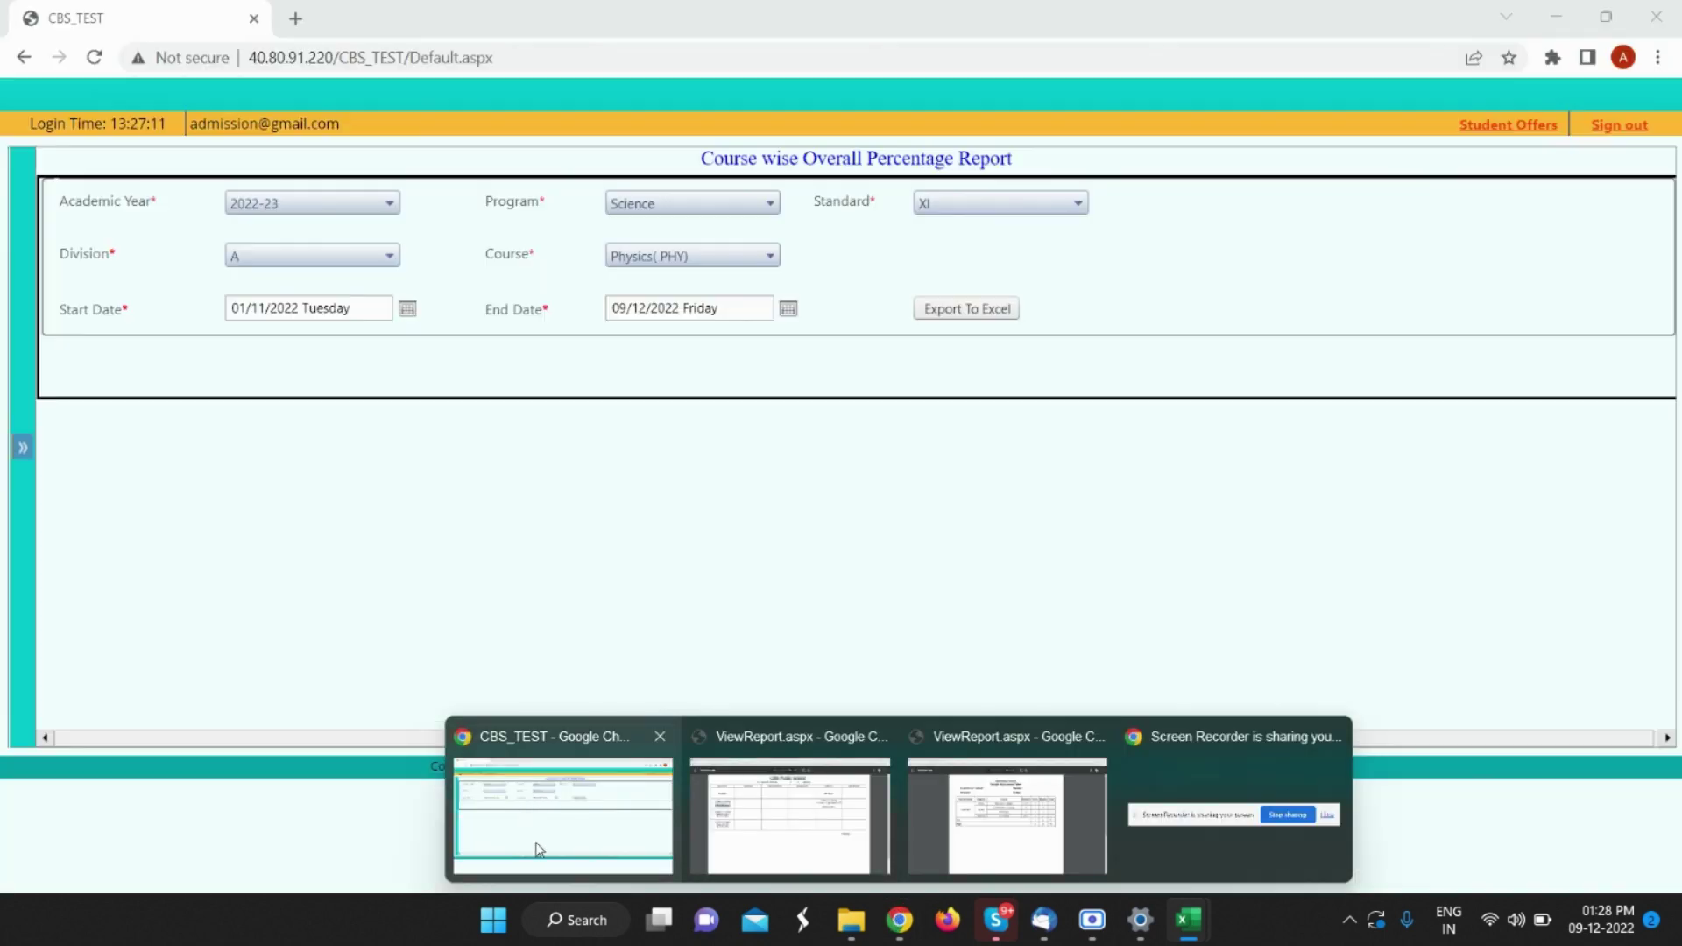
left_click(537, 851)
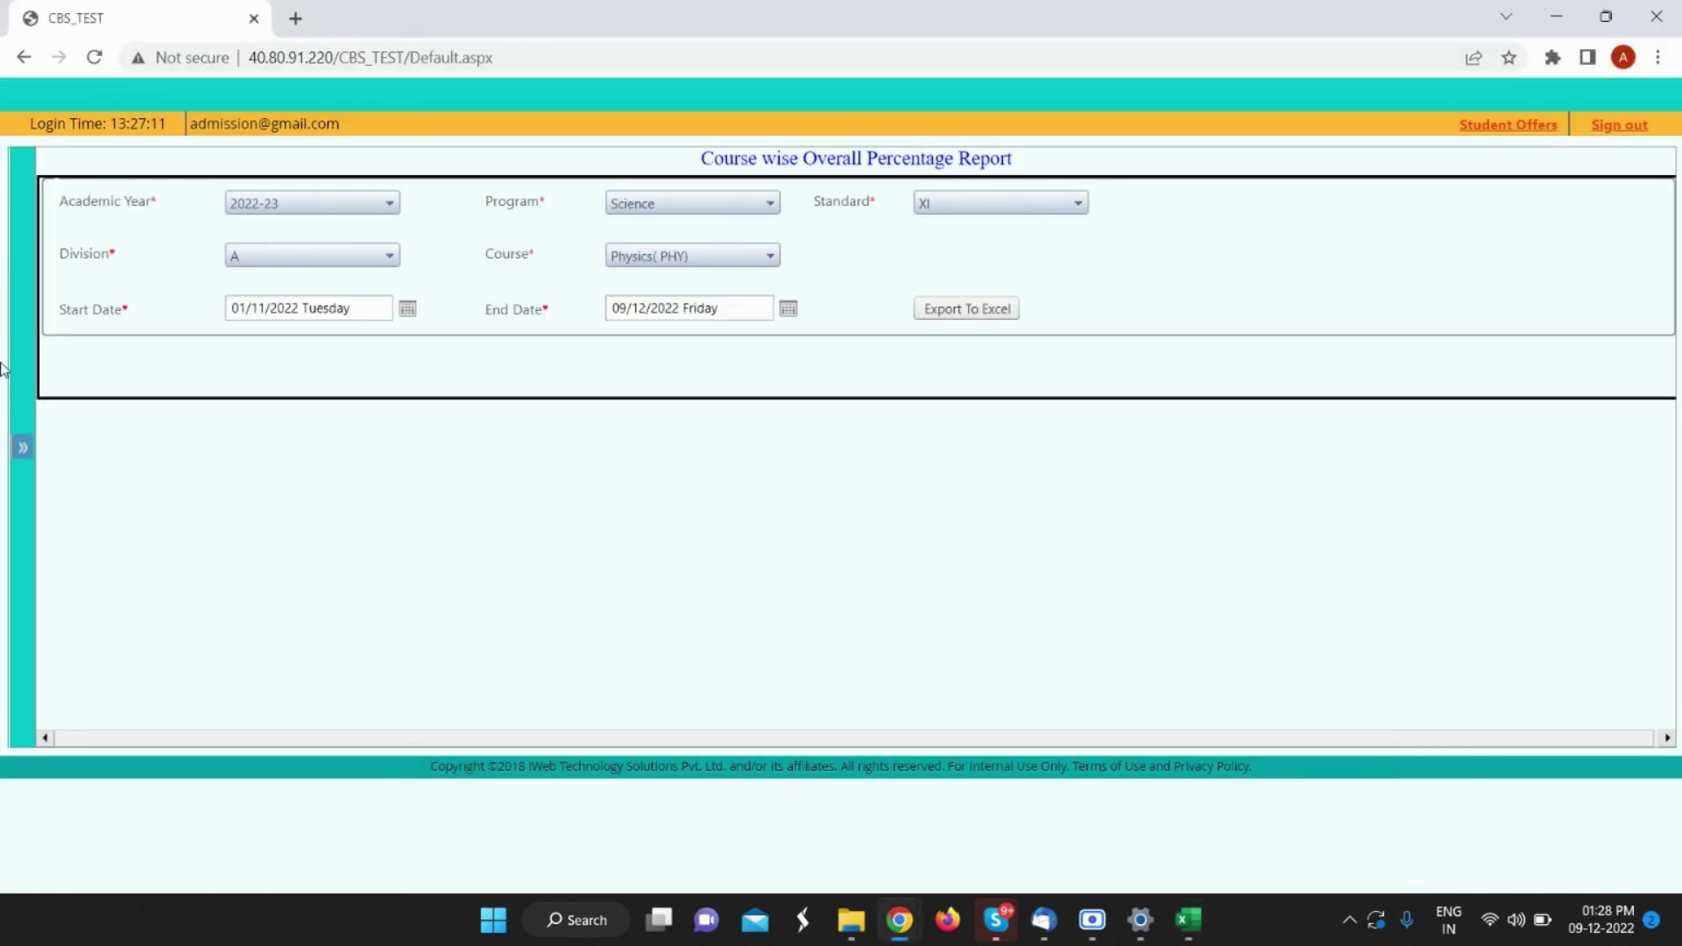
left_click(23, 448)
scroll(123, 614, "down", 1)
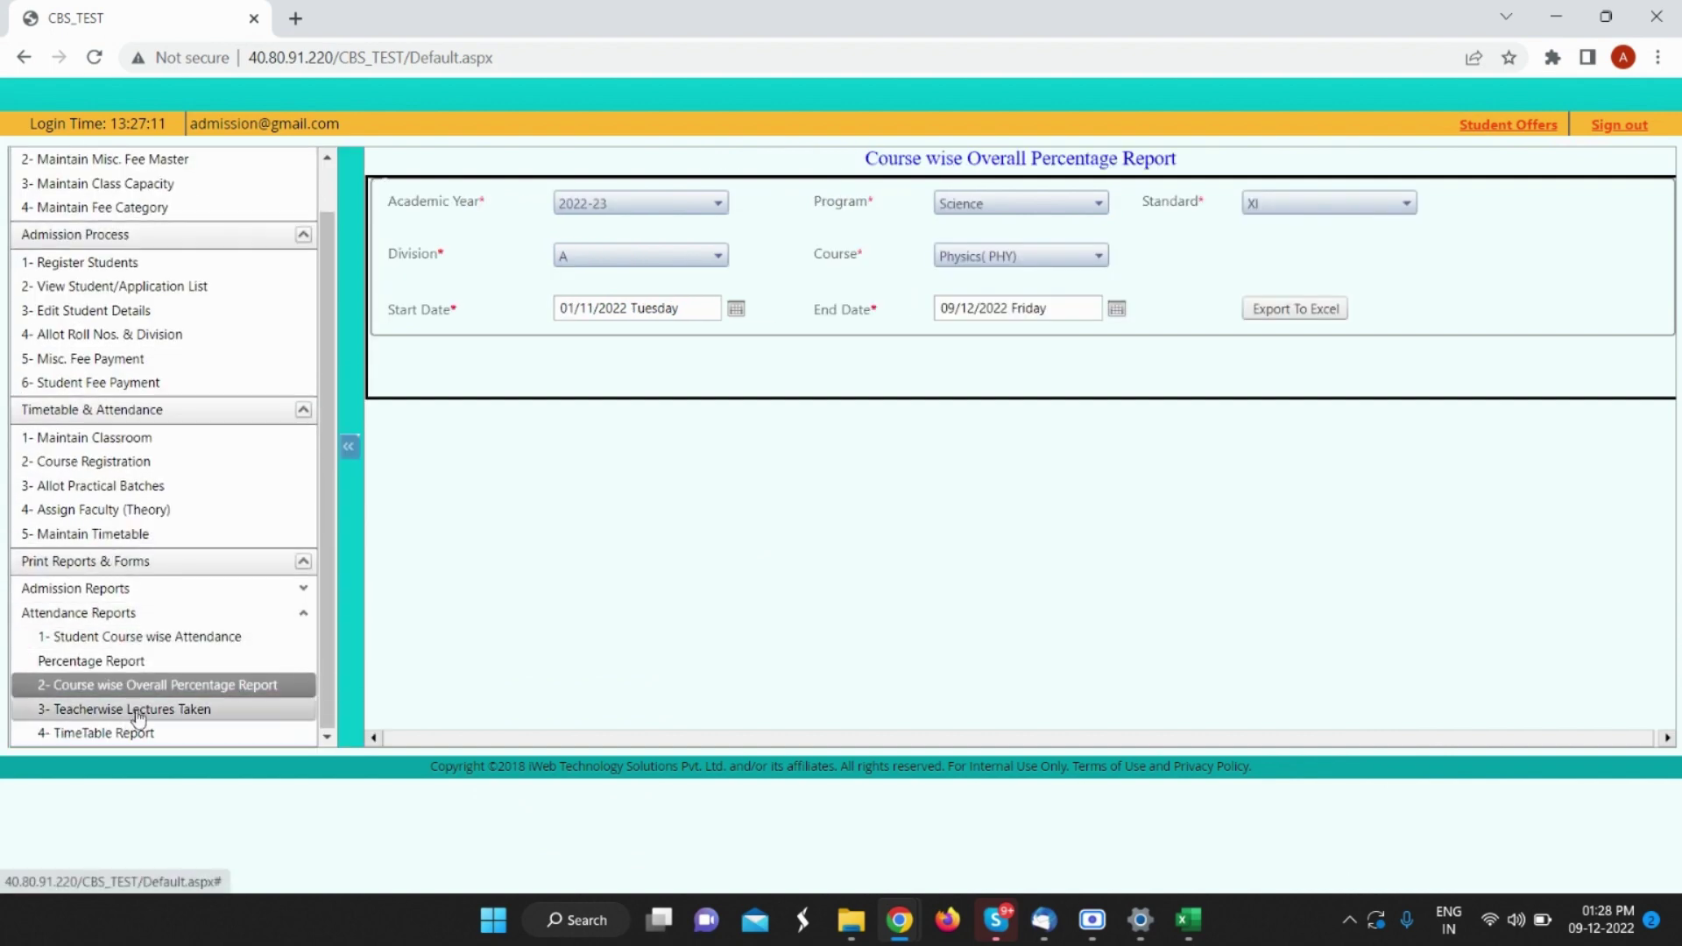
left_click(138, 712)
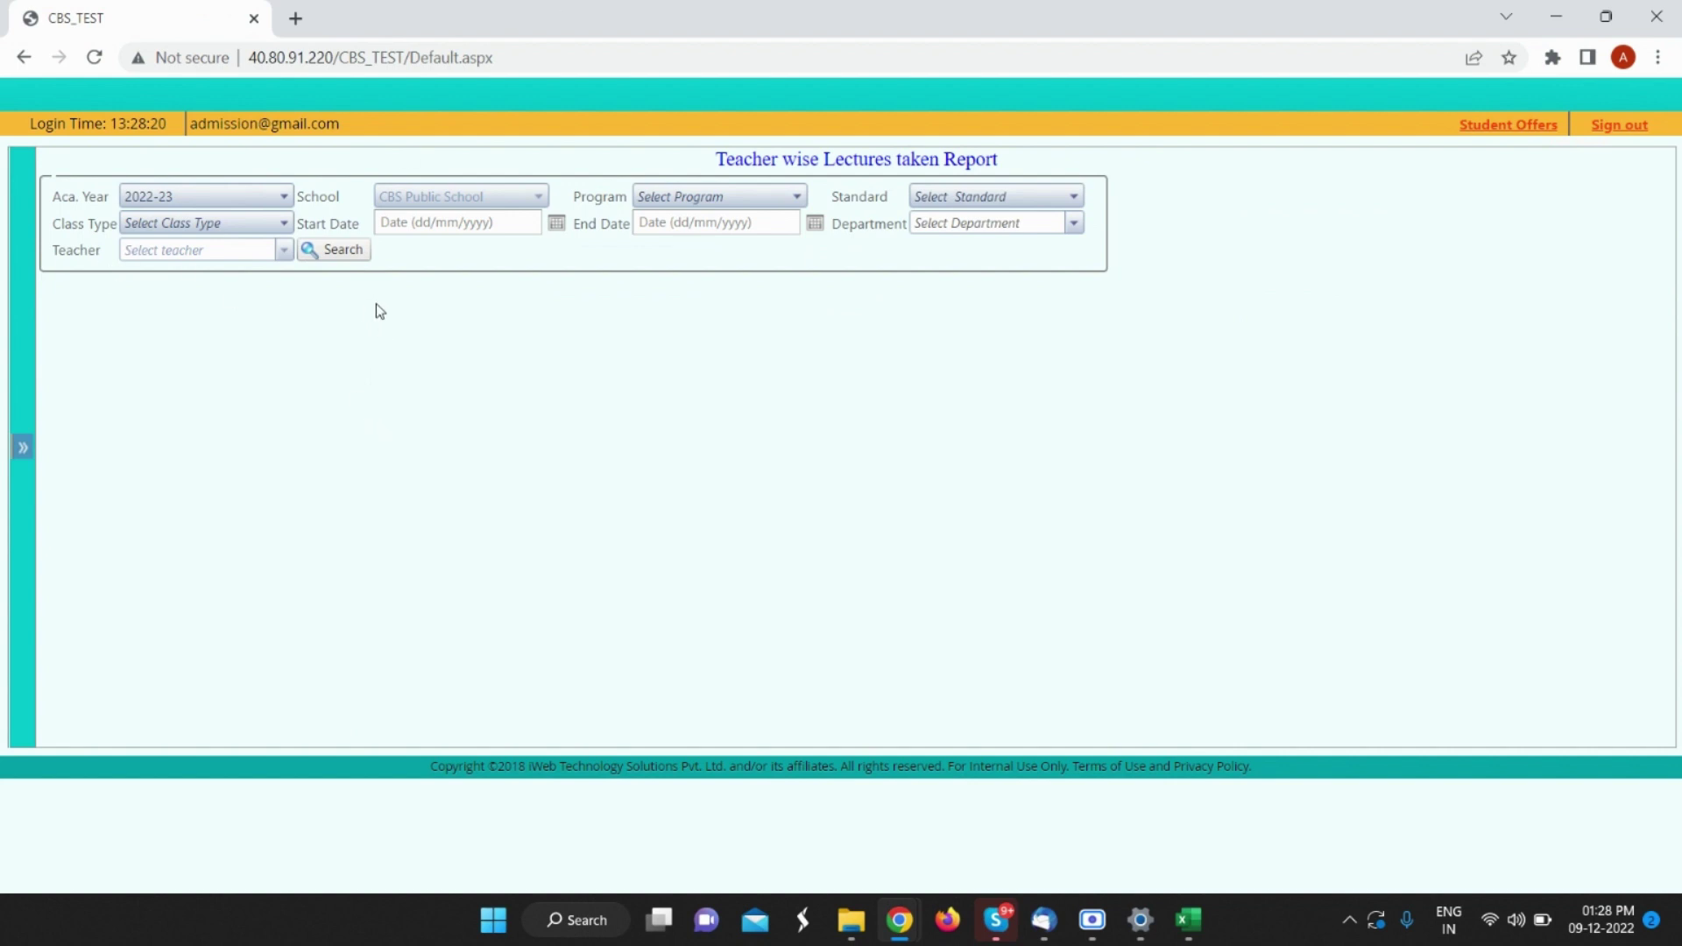
Step: Generate the teacher wise lectures report for 2022-23 without further filters, review the lectures per teacher, and close the report window
left_click(327, 253)
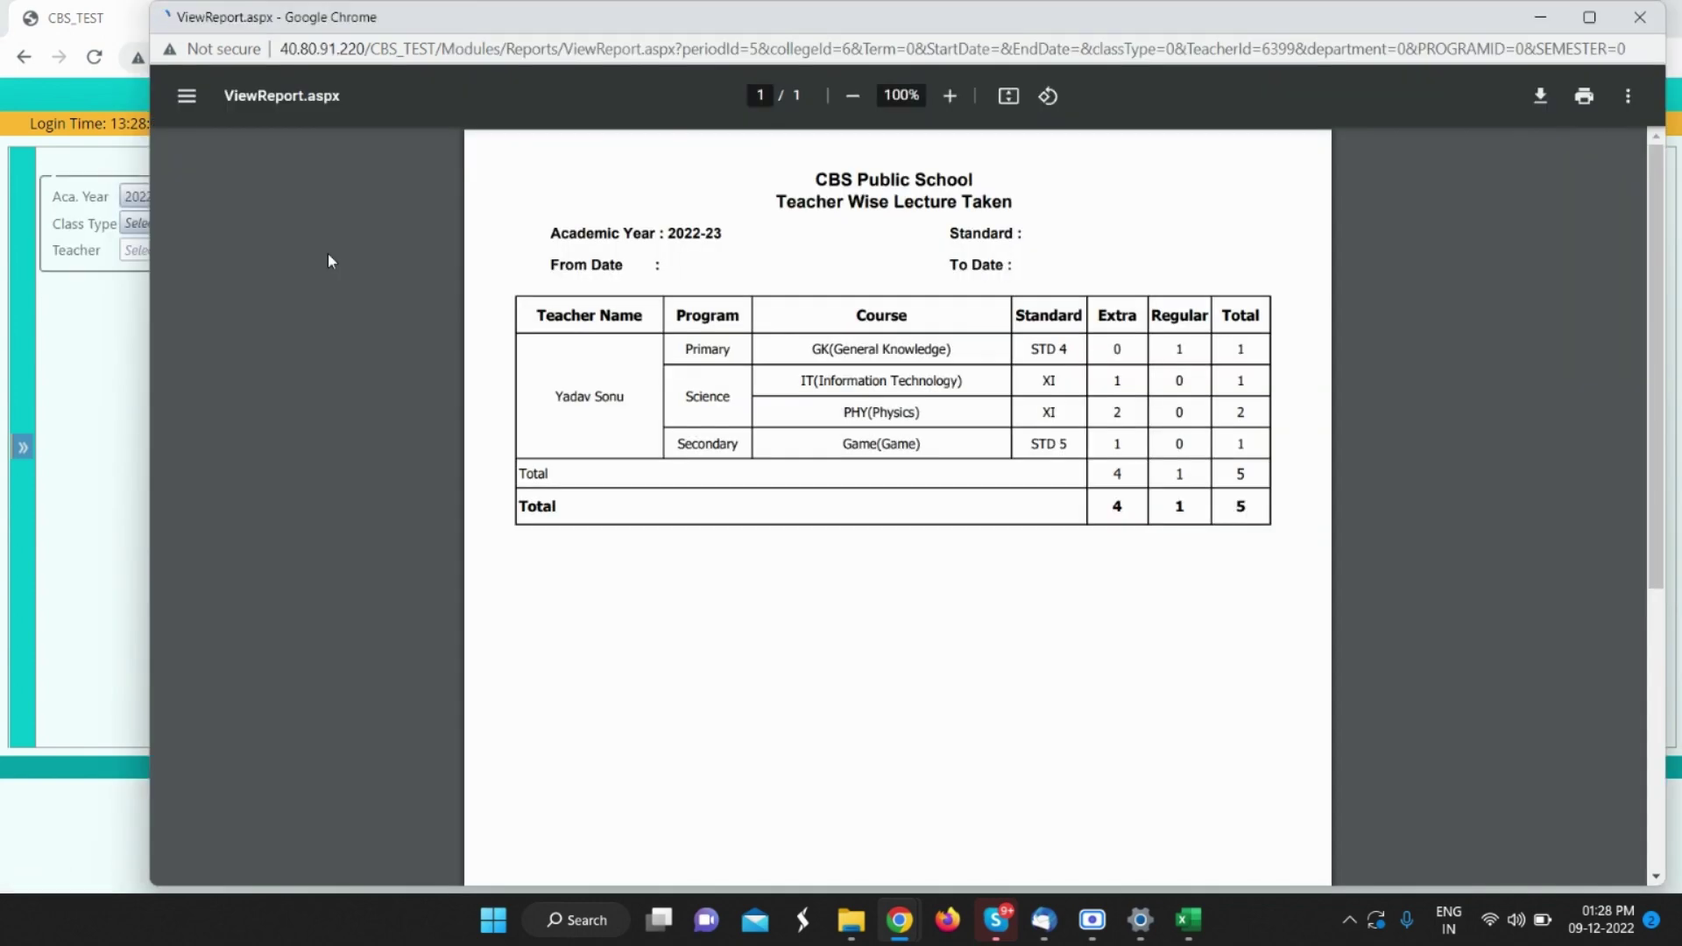
scroll(953, 346, "down", 5)
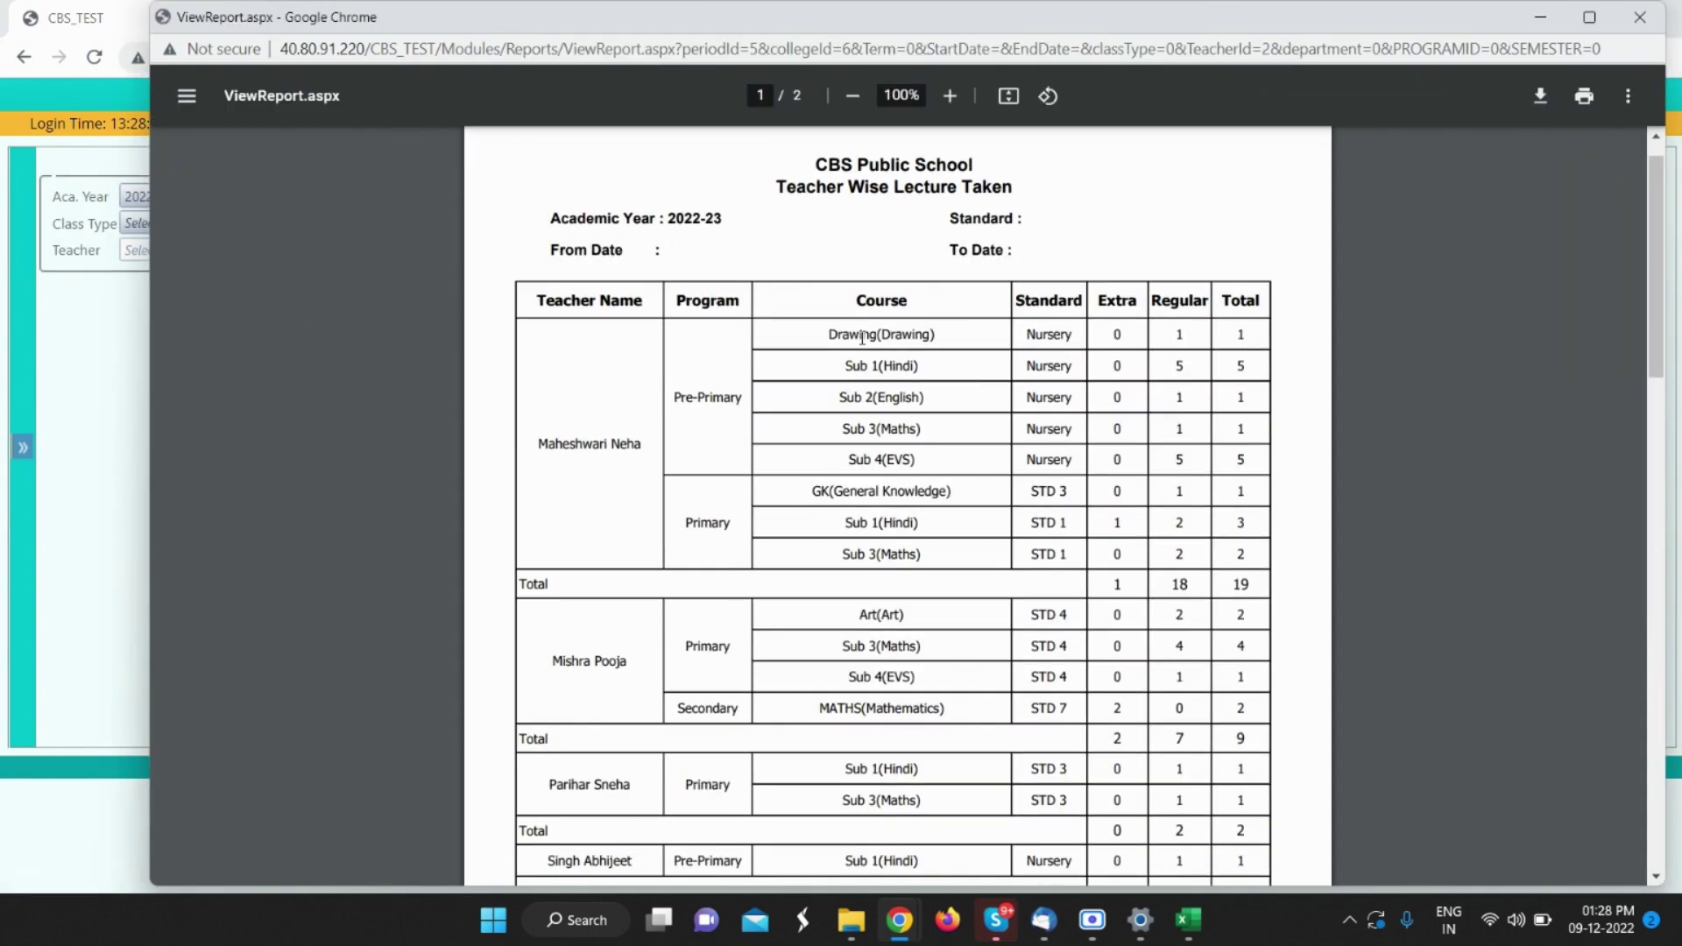
scroll(843, 342, "up", 5)
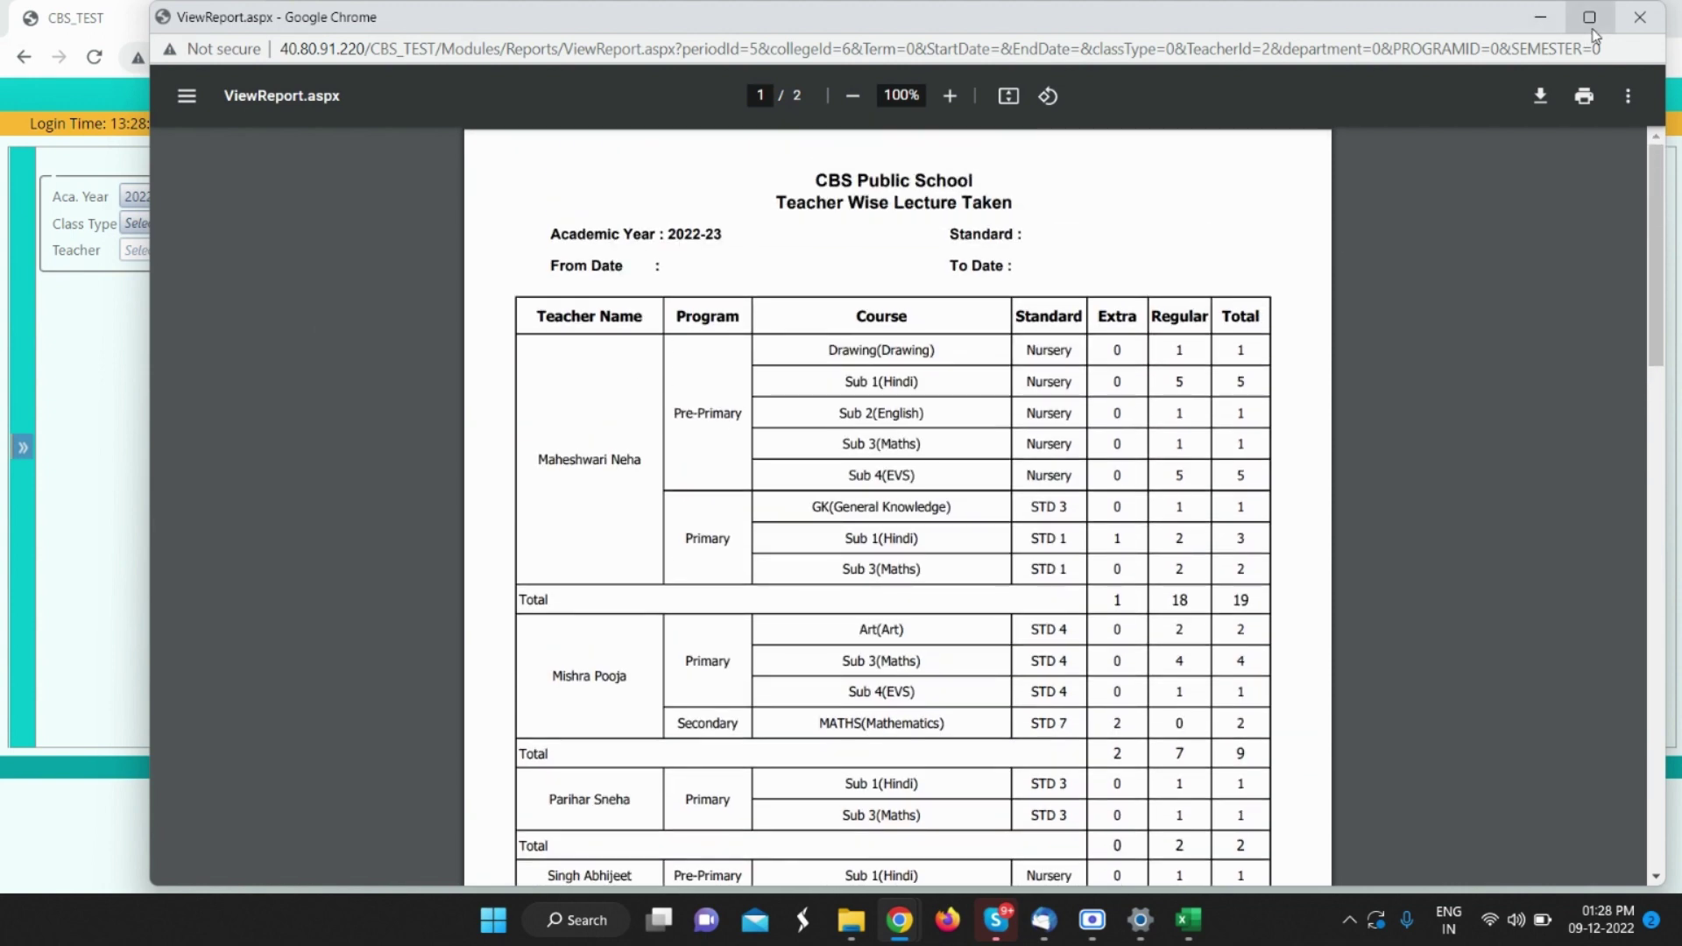
left_click(1644, 21)
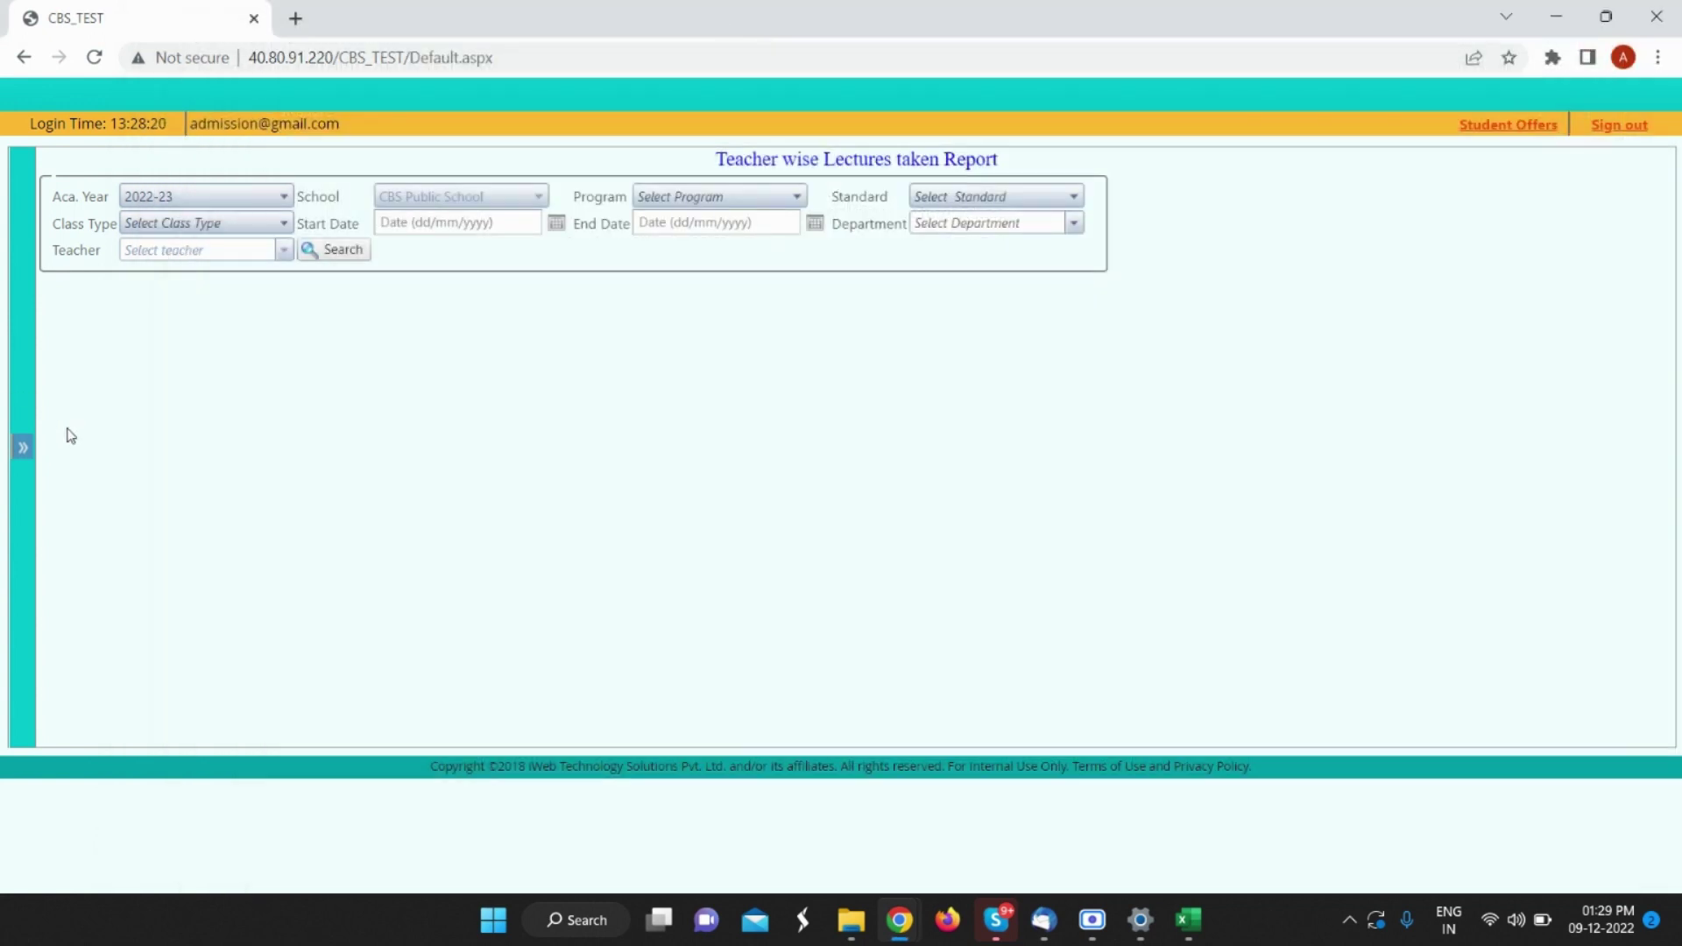
Step: Filter the teacher wise lectures report by the Science program and standard XI
left_click(677, 198)
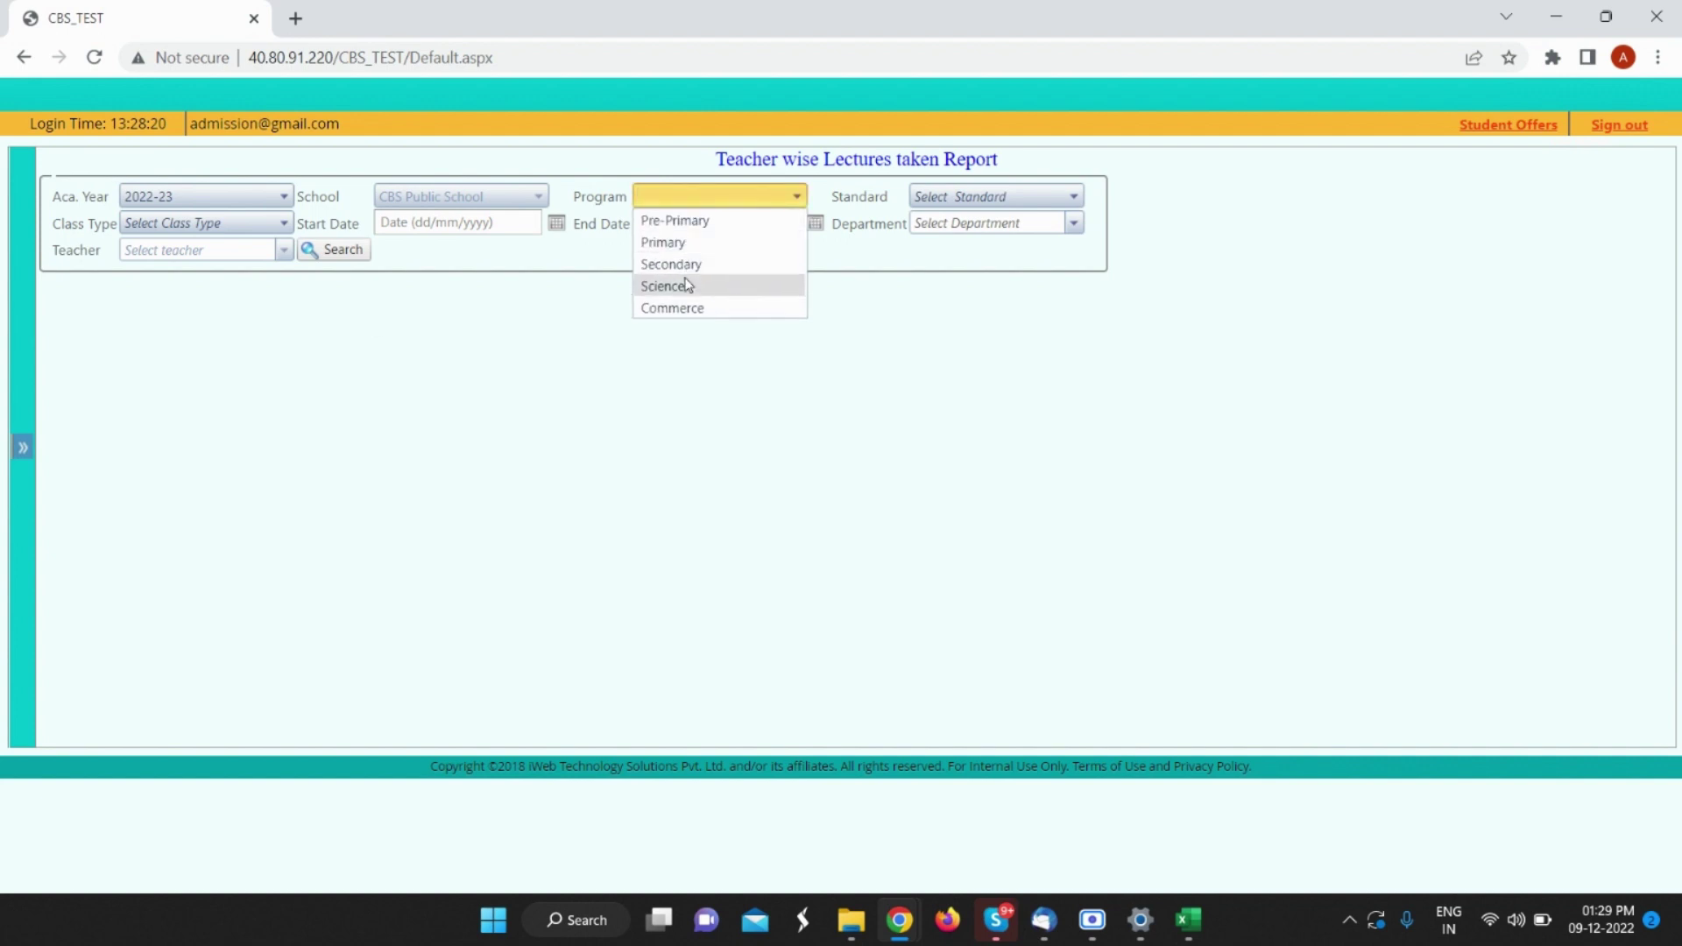
left_click(688, 285)
left_click(1074, 196)
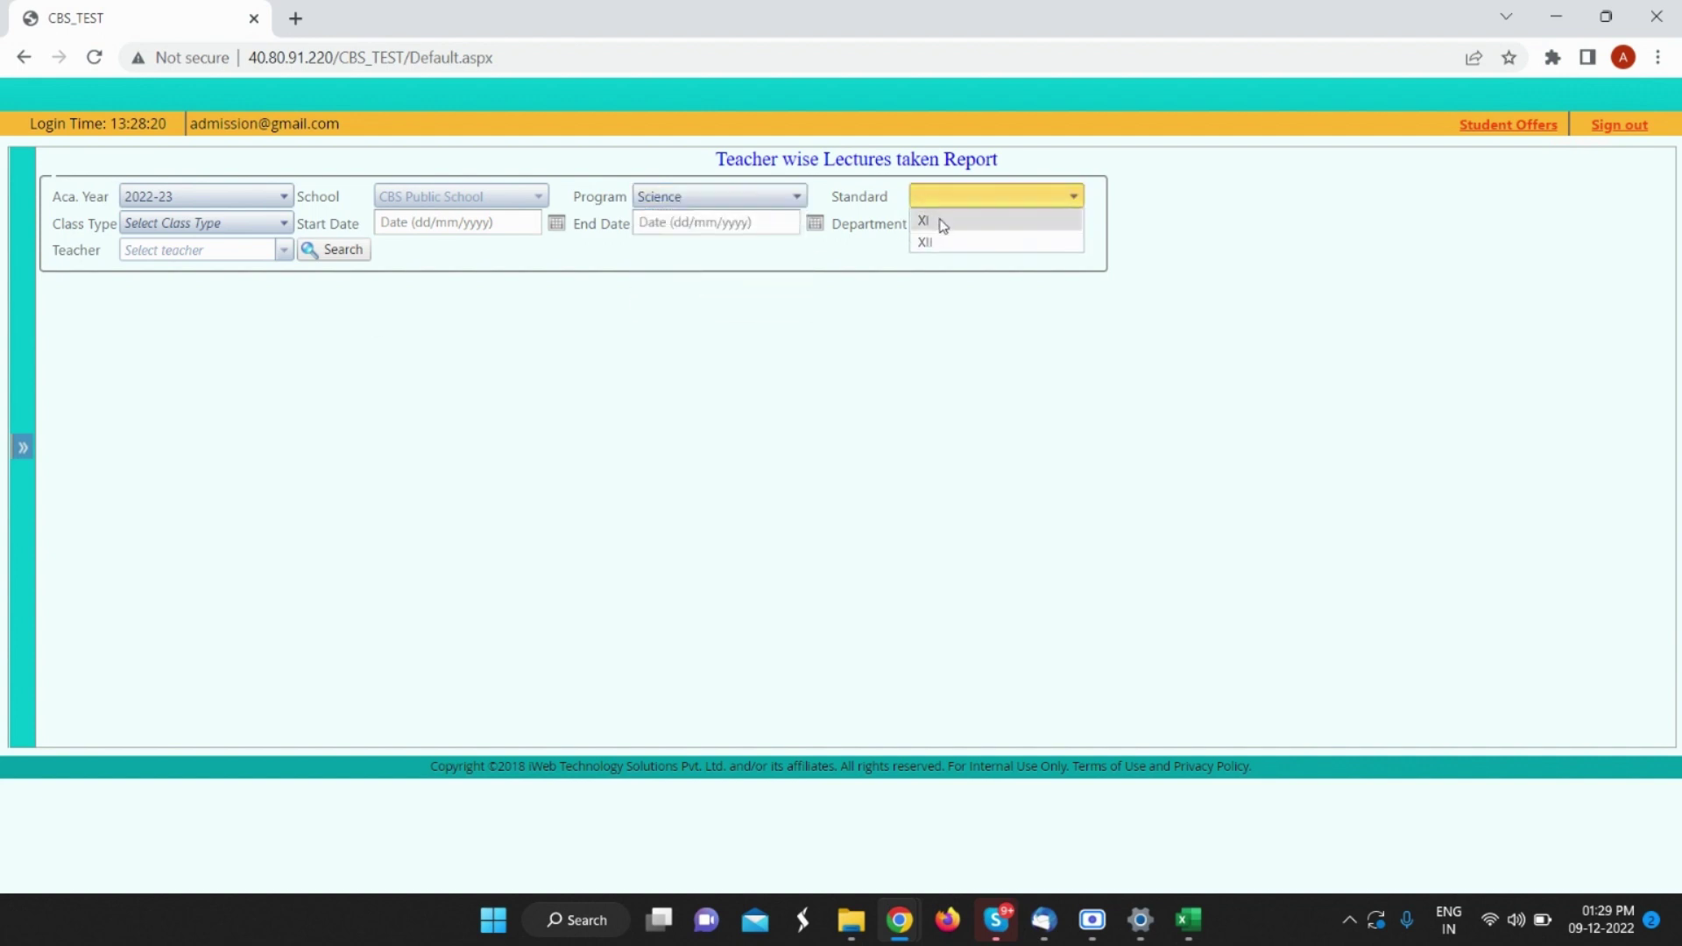
left_click(943, 226)
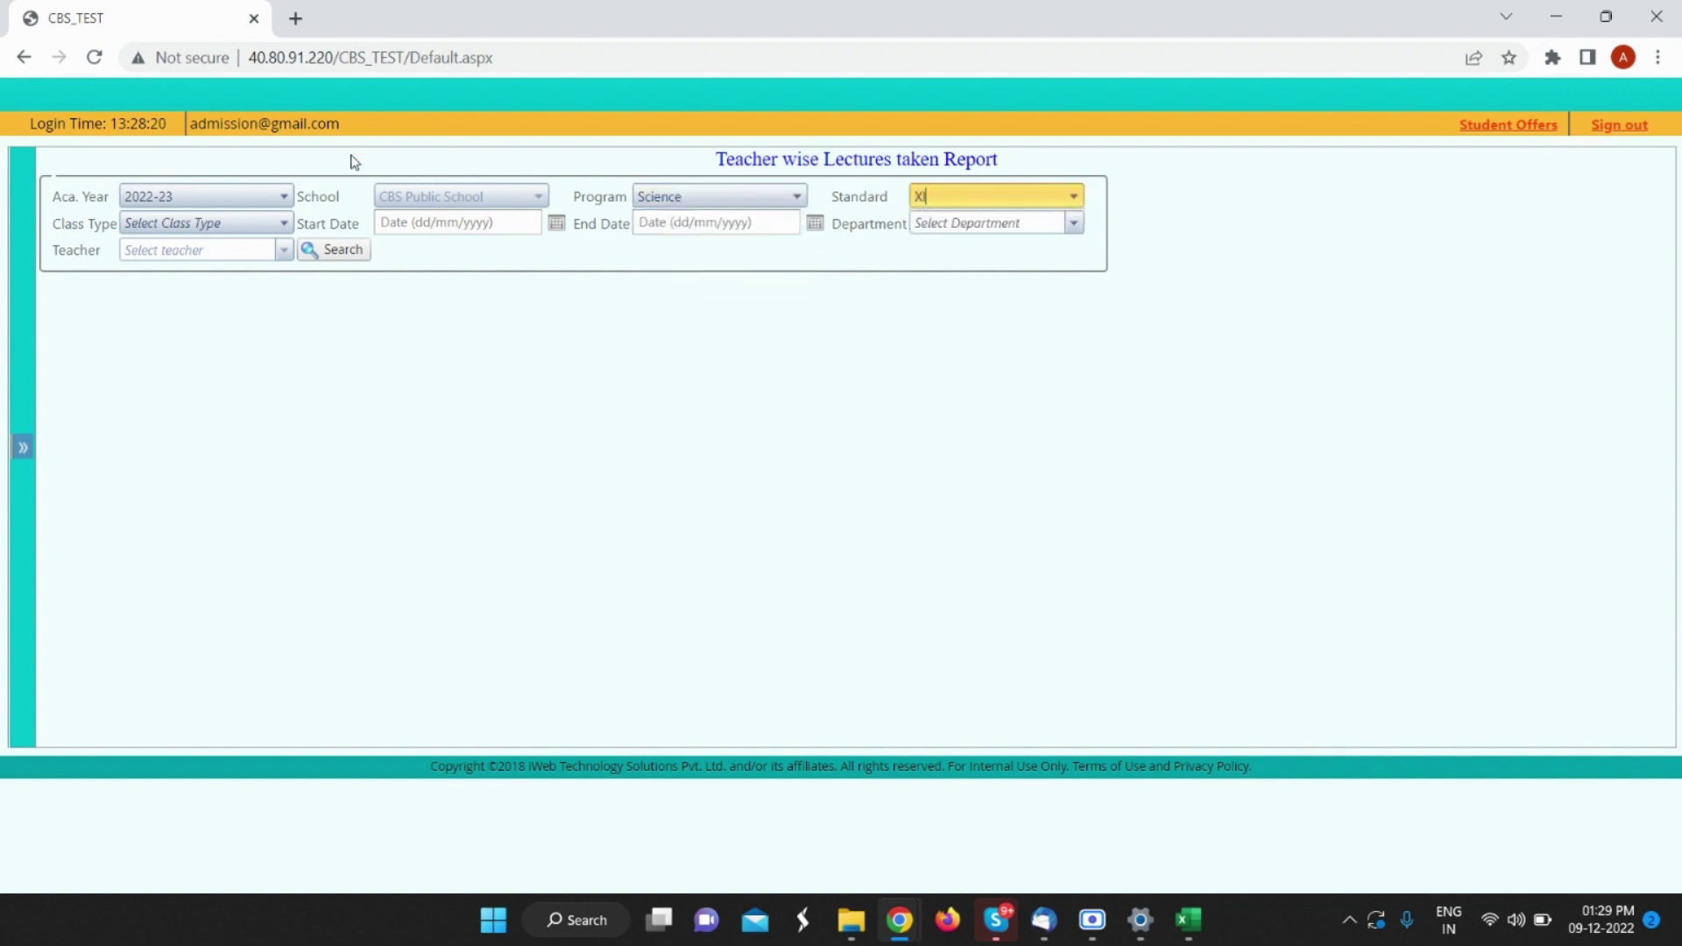
Step: Set the teacher wise lectures report's period from 01/12/2022 to 09/12/2022
left_click(556, 225)
left_click(535, 302)
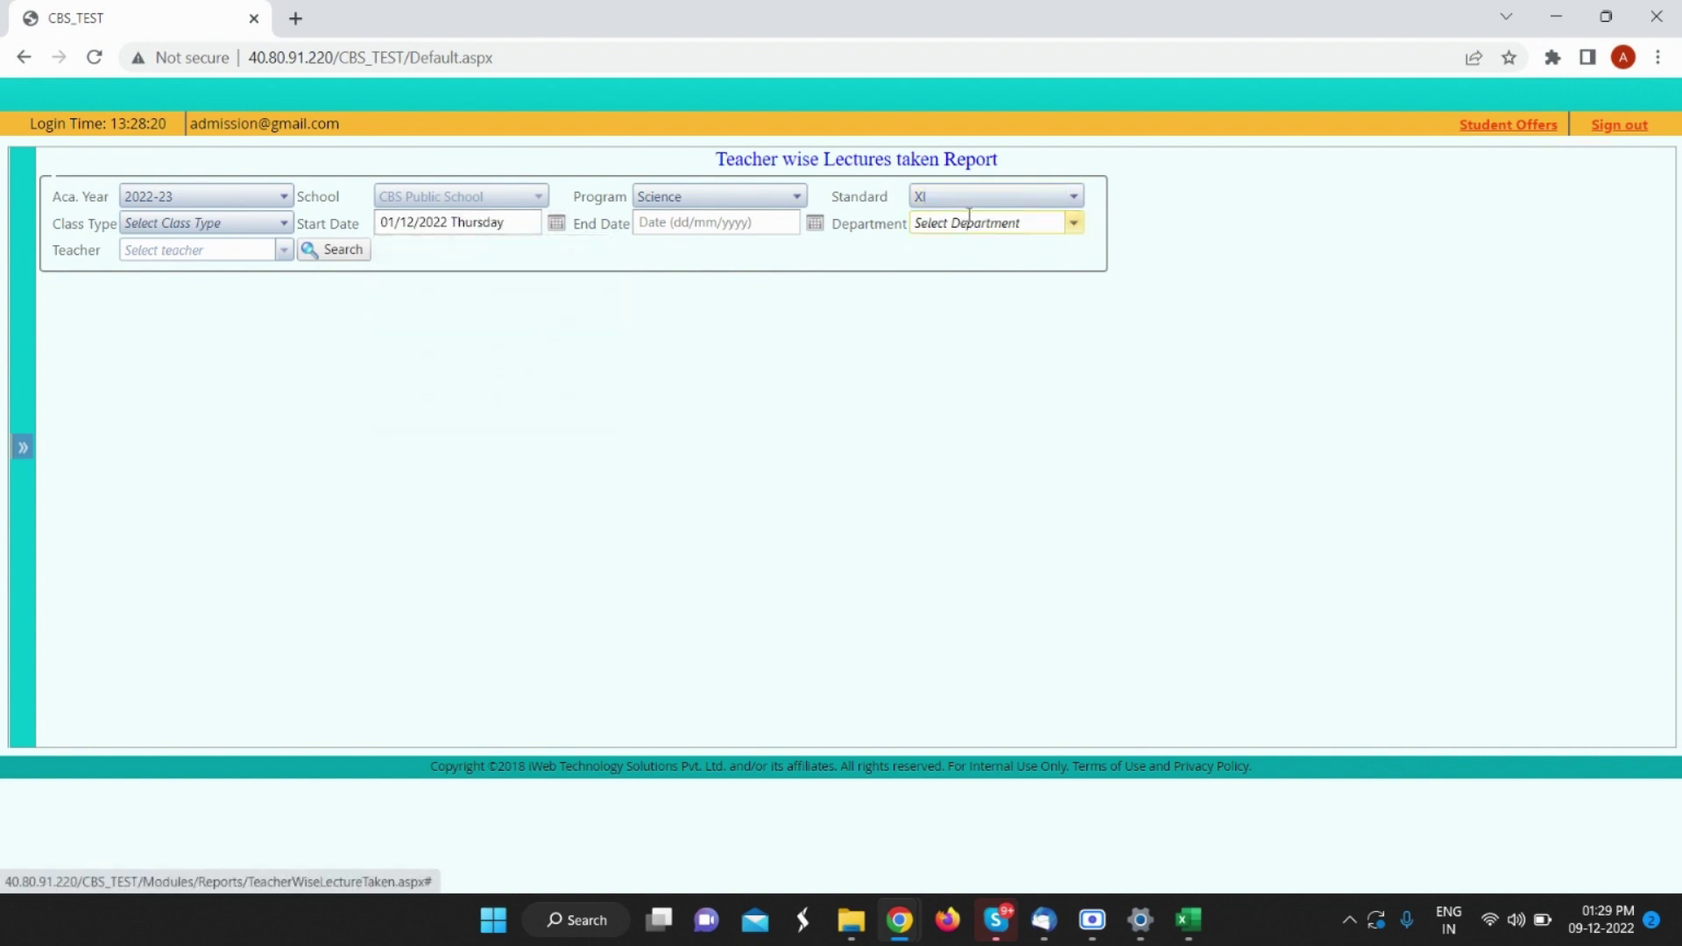
left_click(815, 223)
left_click(825, 326)
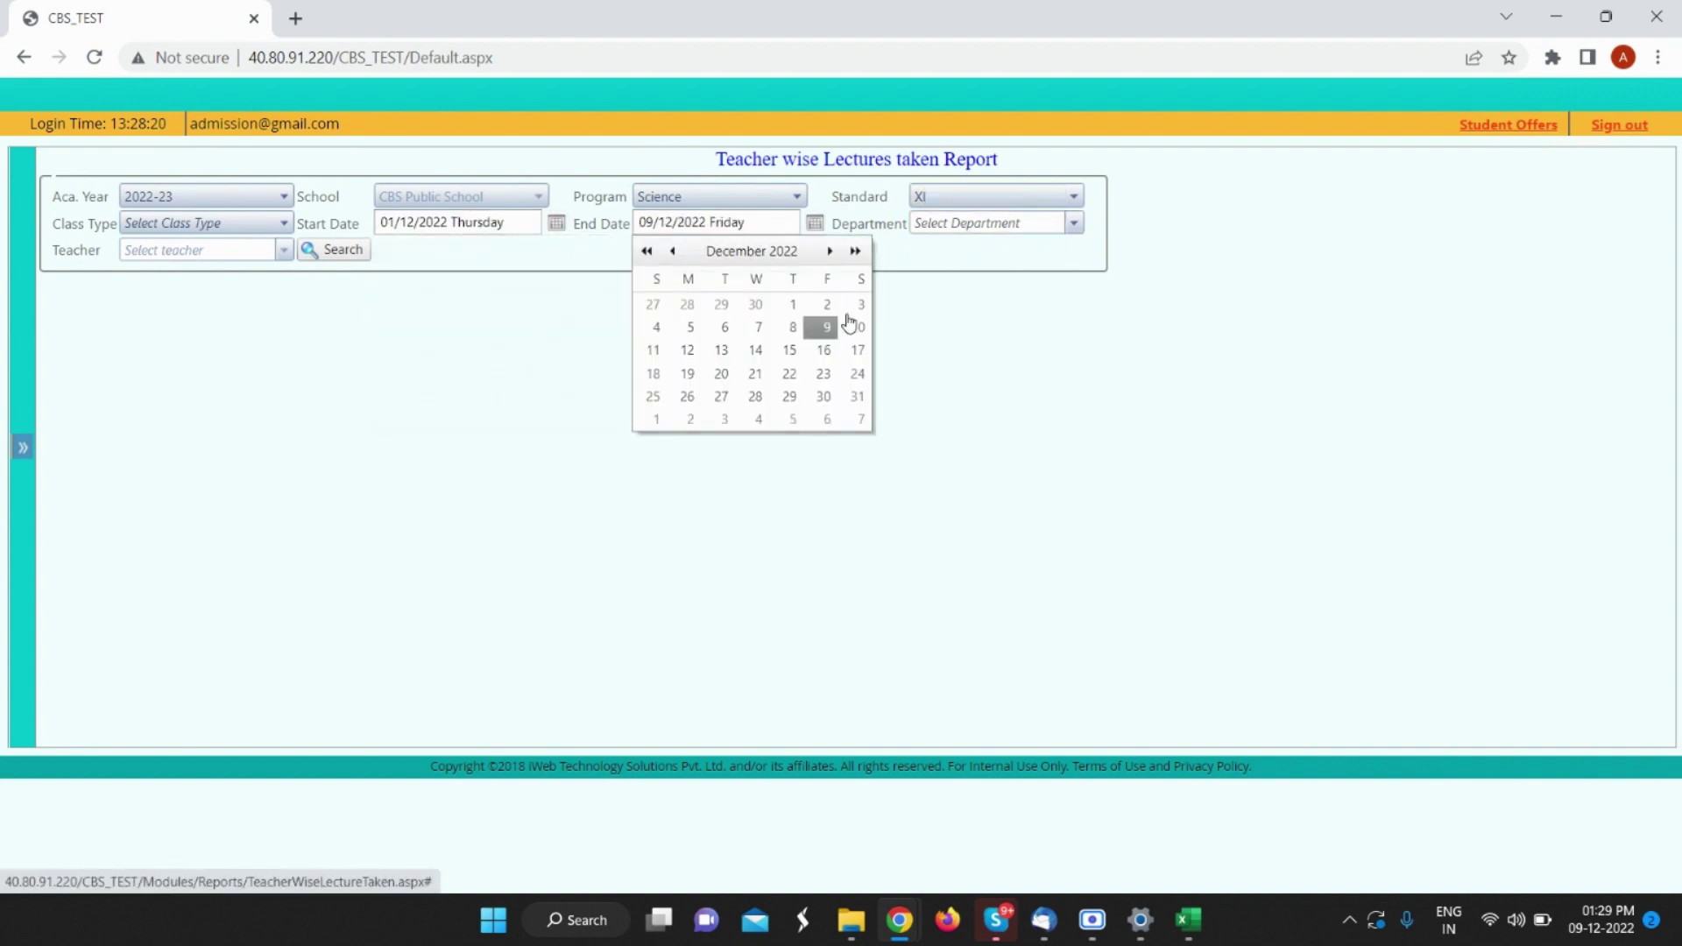
Step: Filter the teacher wise lectures report by the Management department and the teacher who takes the Science XI IT and Physics lectures
left_click(1074, 223)
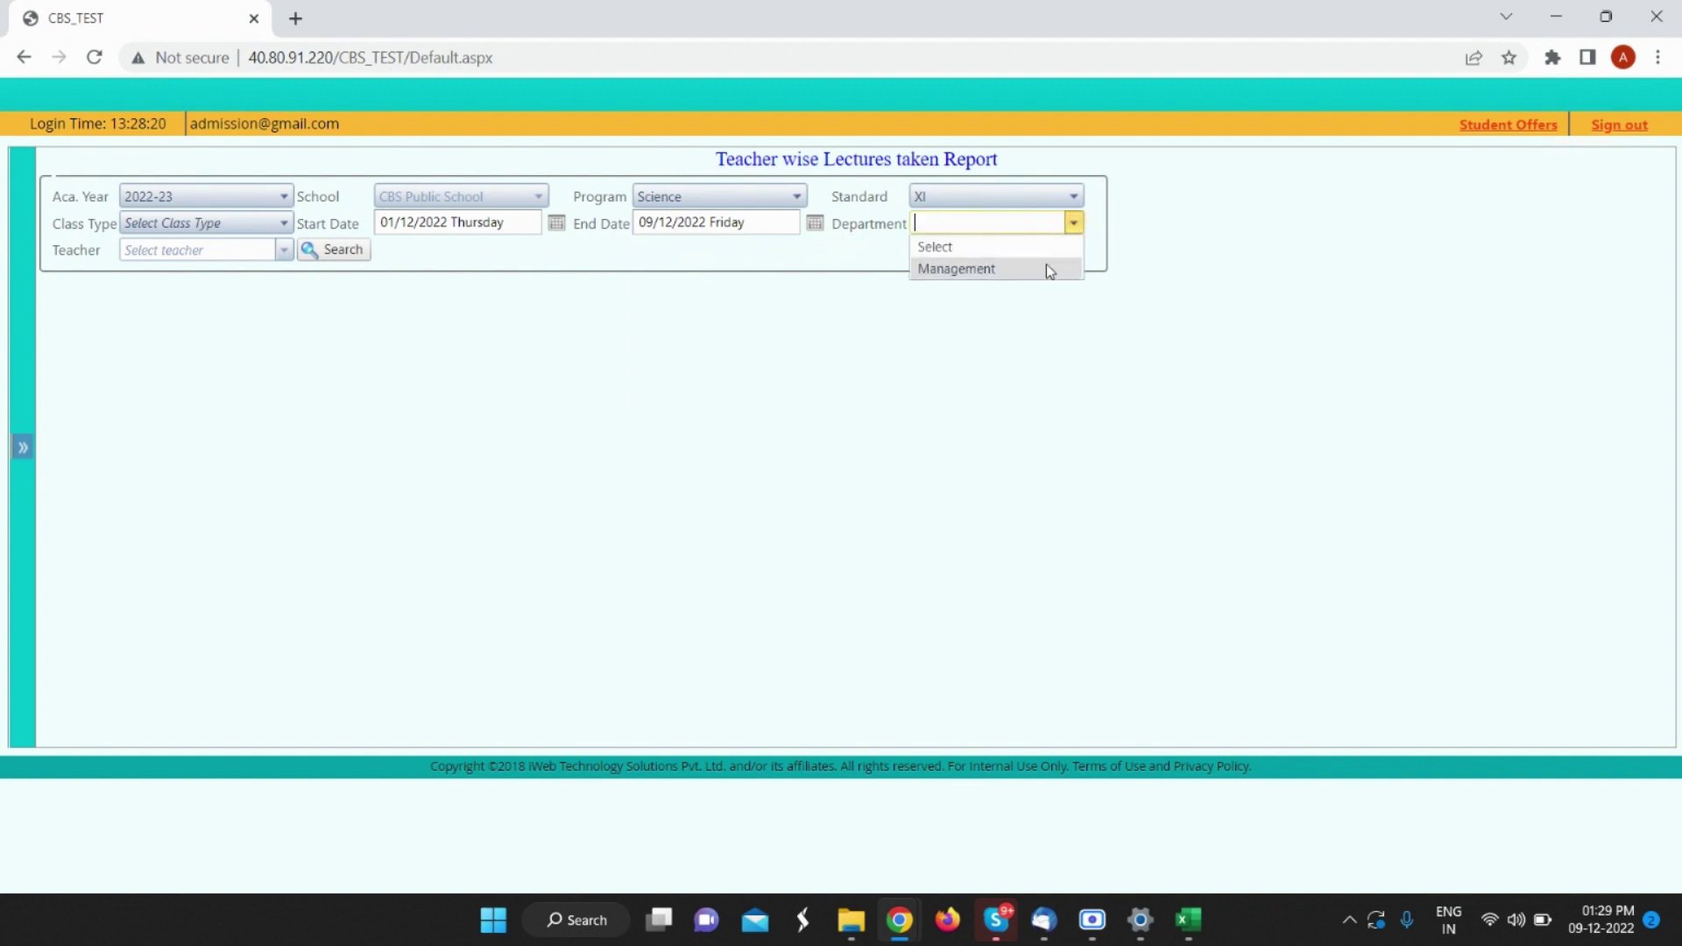
left_click(1049, 270)
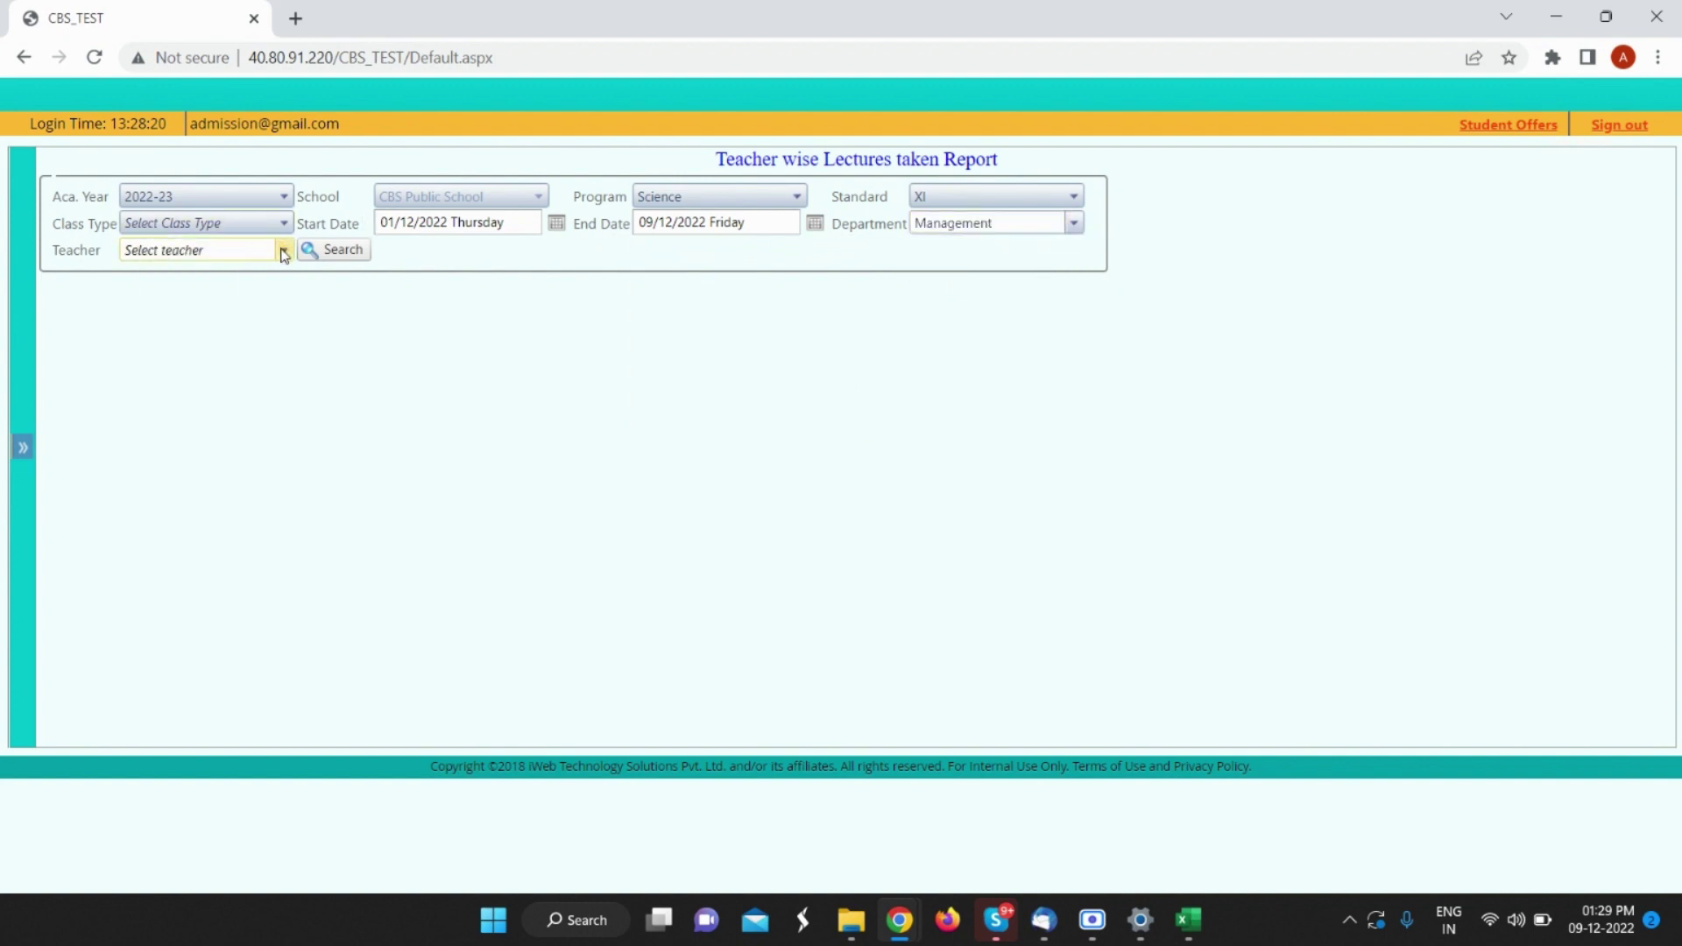
left_click(284, 252)
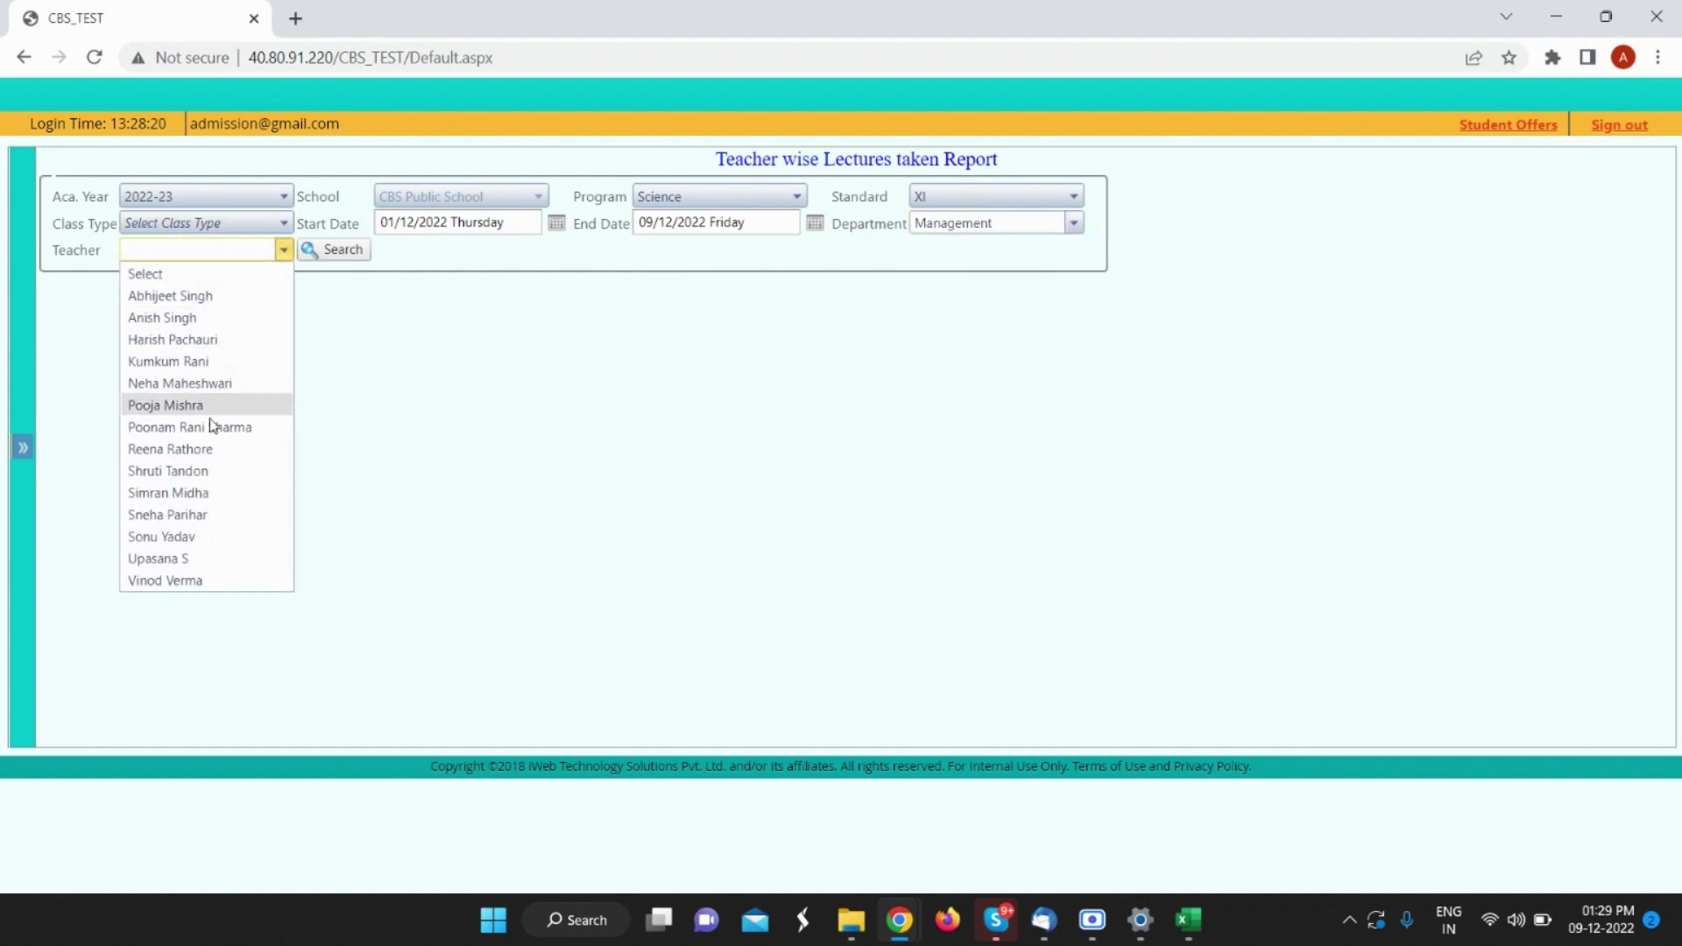
left_click(207, 536)
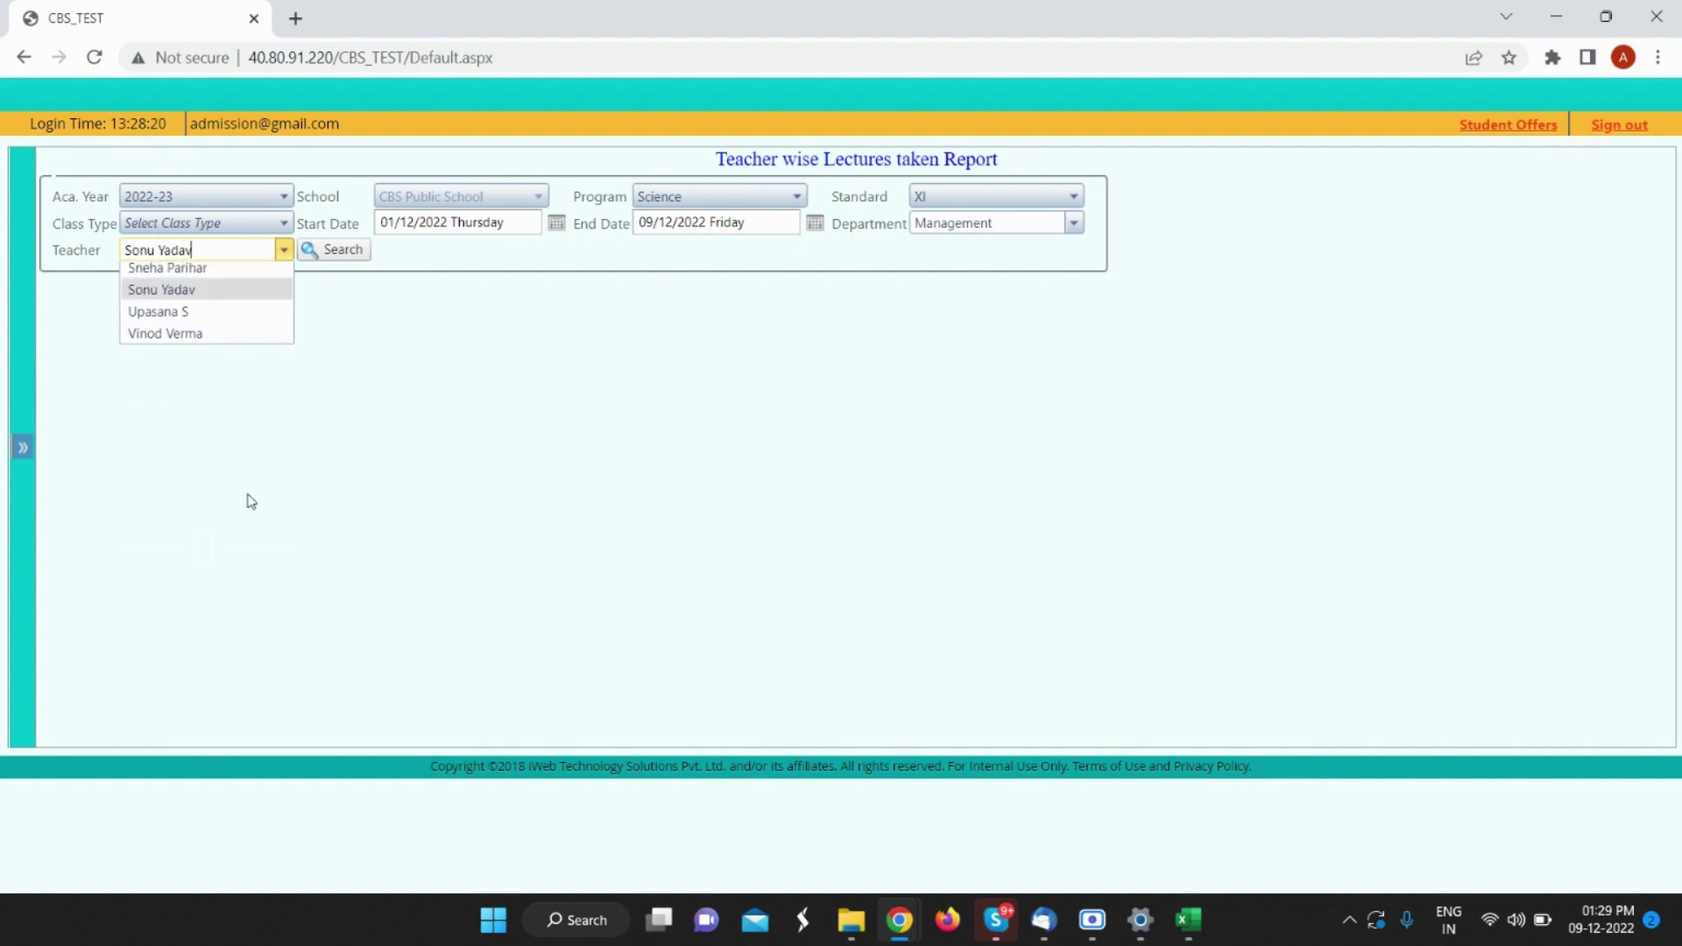
Step: Generate the filtered teacher wise lectures report and review its Extra, Regular and Total lecture columns
left_click(329, 252)
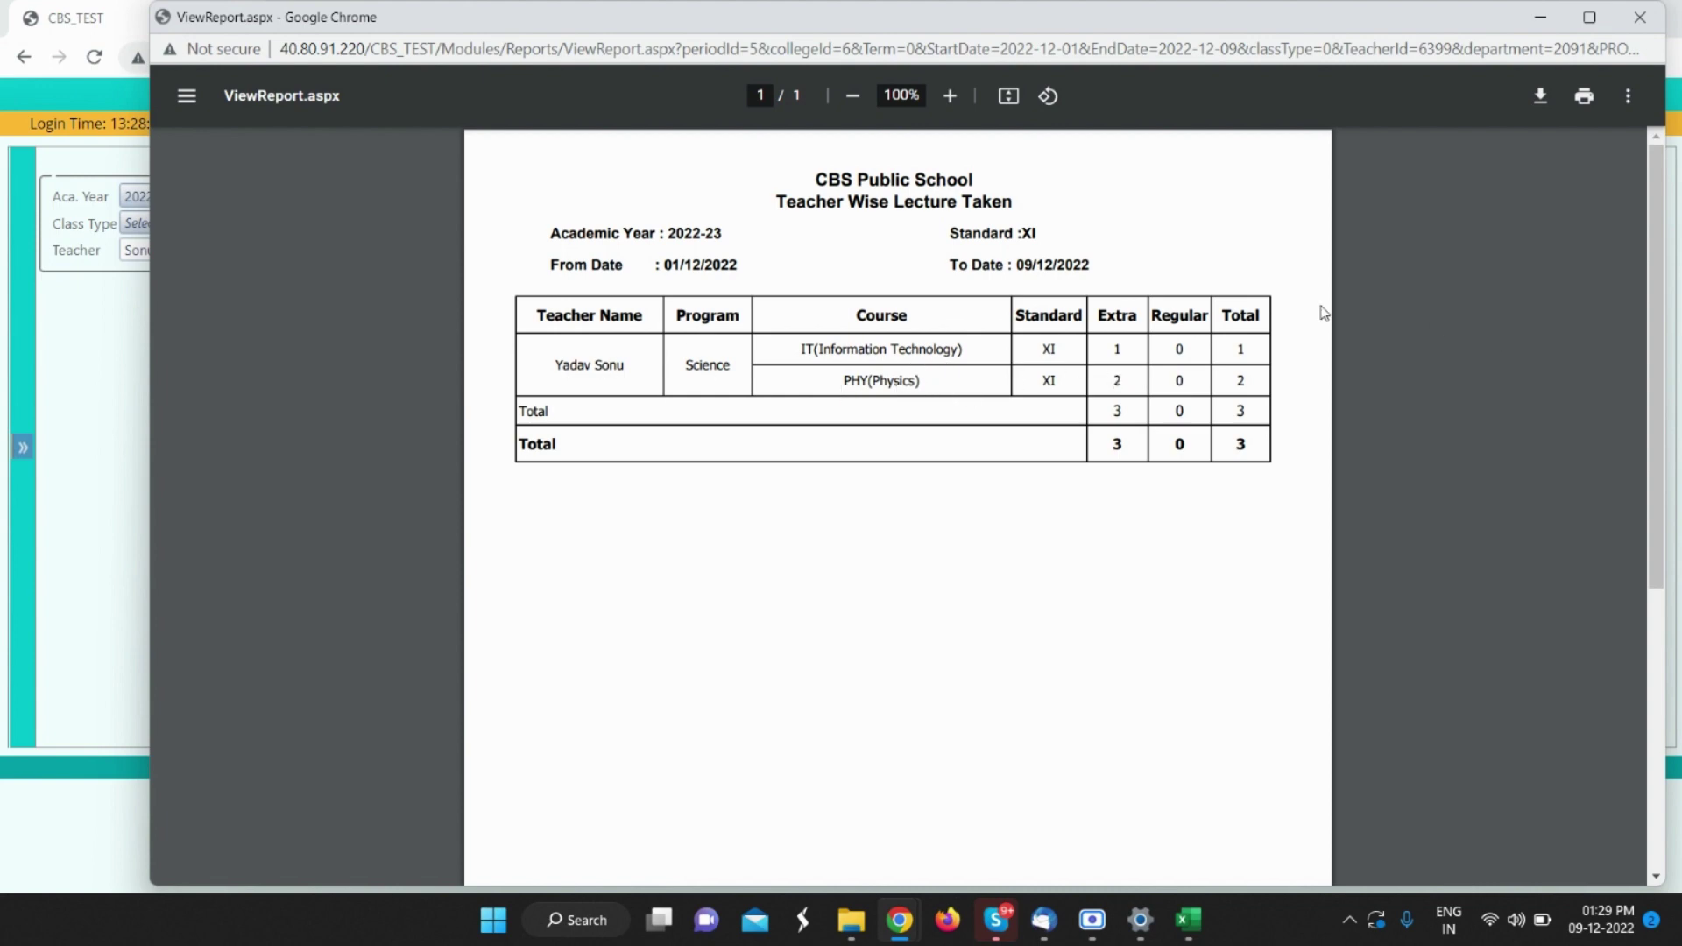
double_click(1203, 313)
mouse_move(1202, 314)
left_mouse_down()
mouse_move(1200, 361)
mouse_move(1205, 302)
left_mouse_up()
double_click(1240, 315)
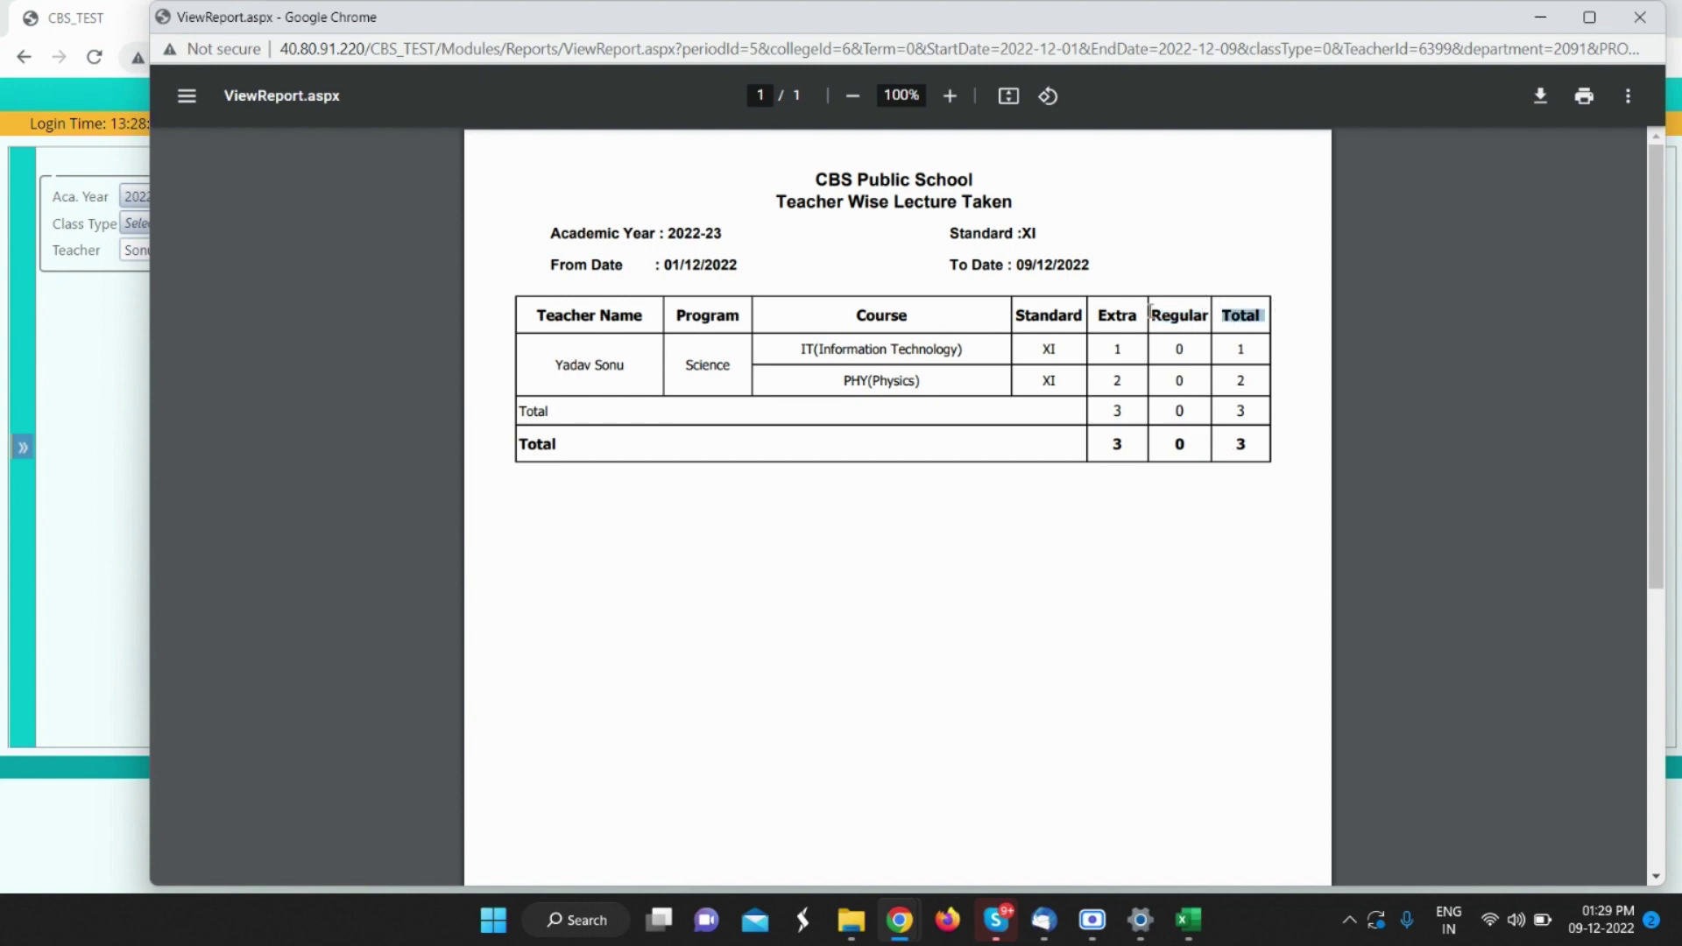